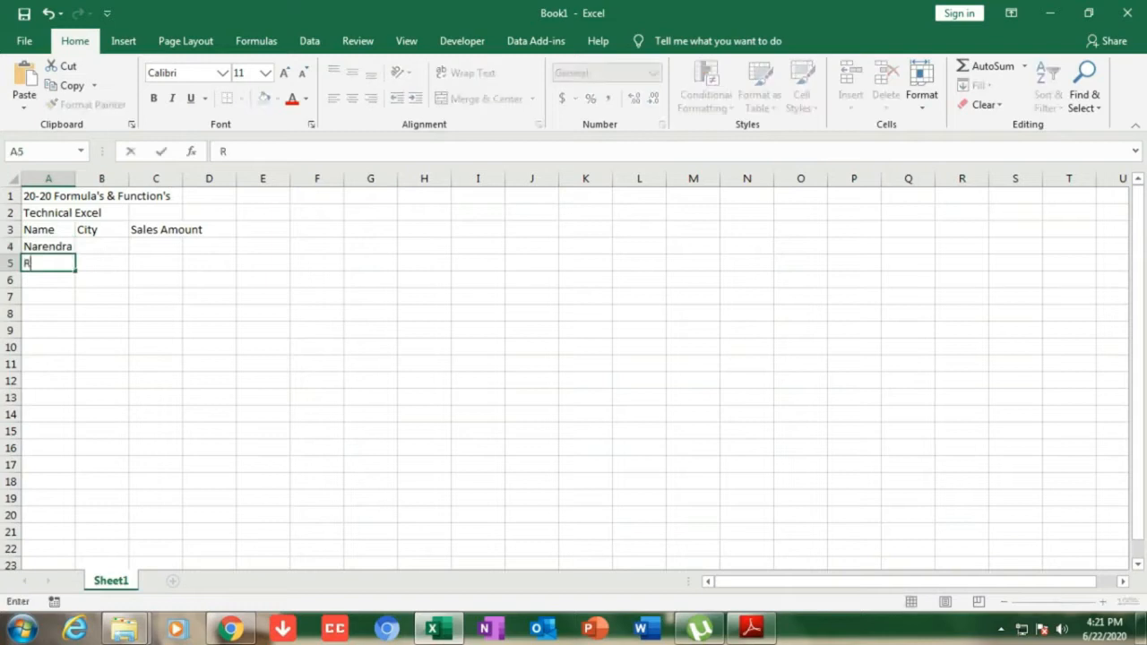
# Enter the name Sonu and the cities Delhi, Haryana and UP in the lists
pyautogui.press('Return')
pyautogui.write('Sonu')
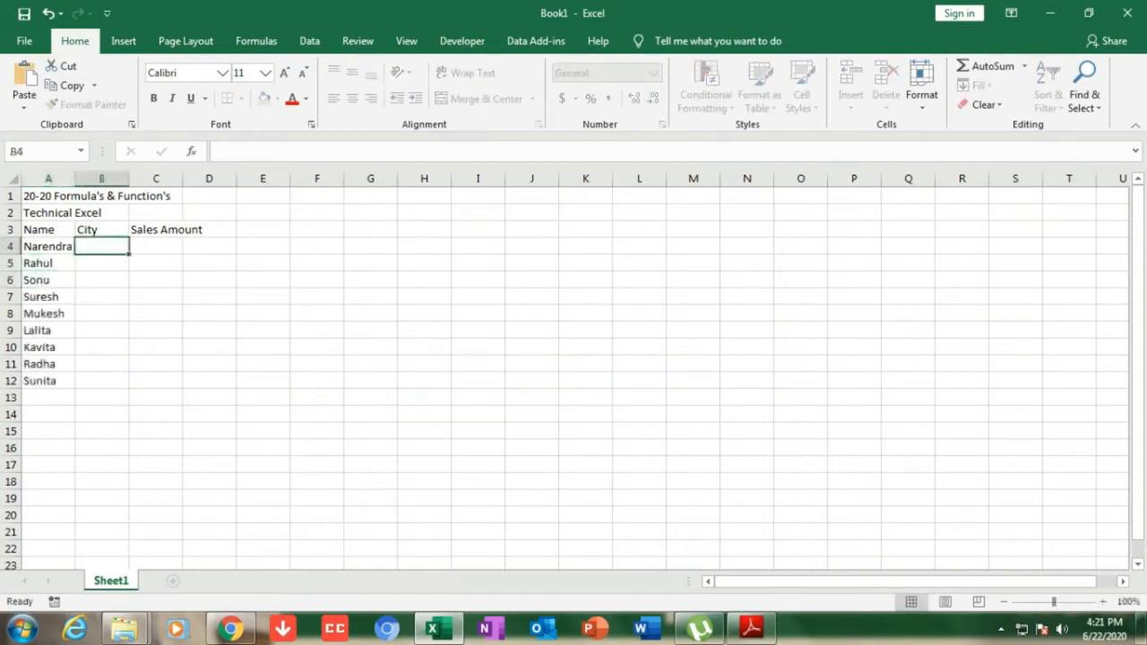
pyautogui.write('Delhi')
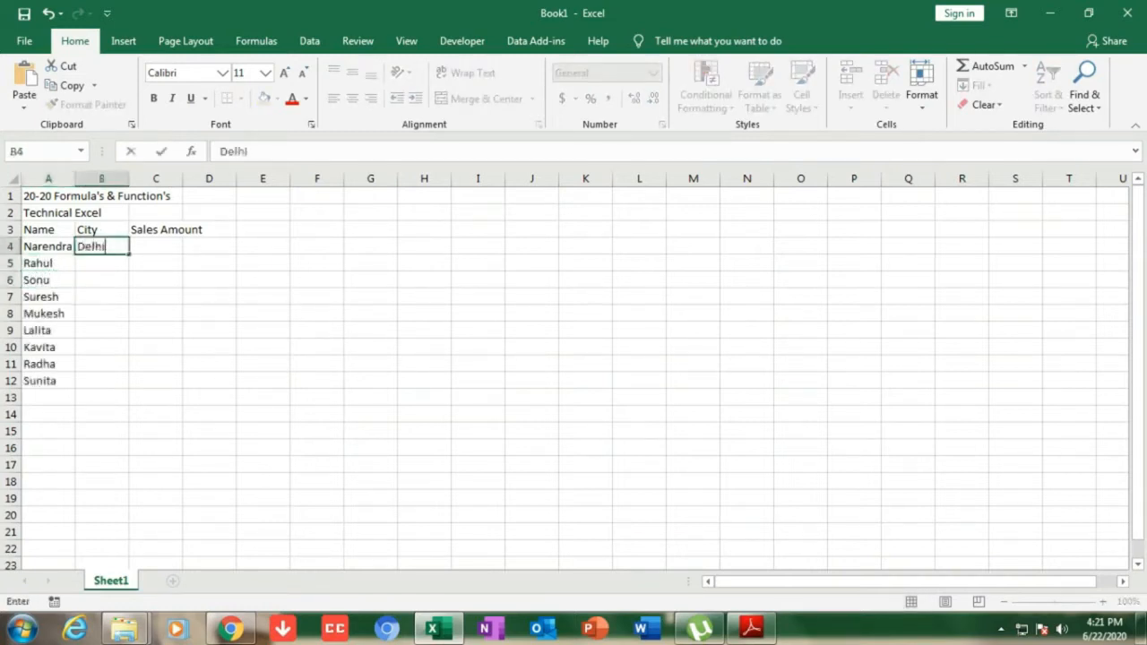
pyautogui.press('Return')
pyautogui.write('Haryana')
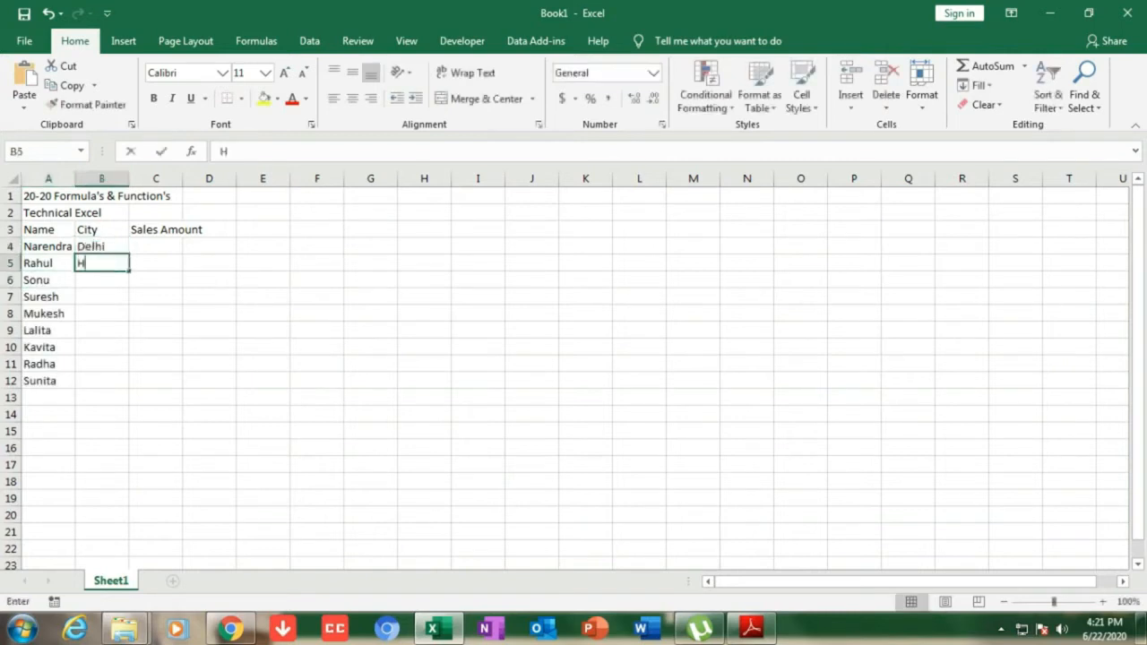
pyautogui.press('Return')
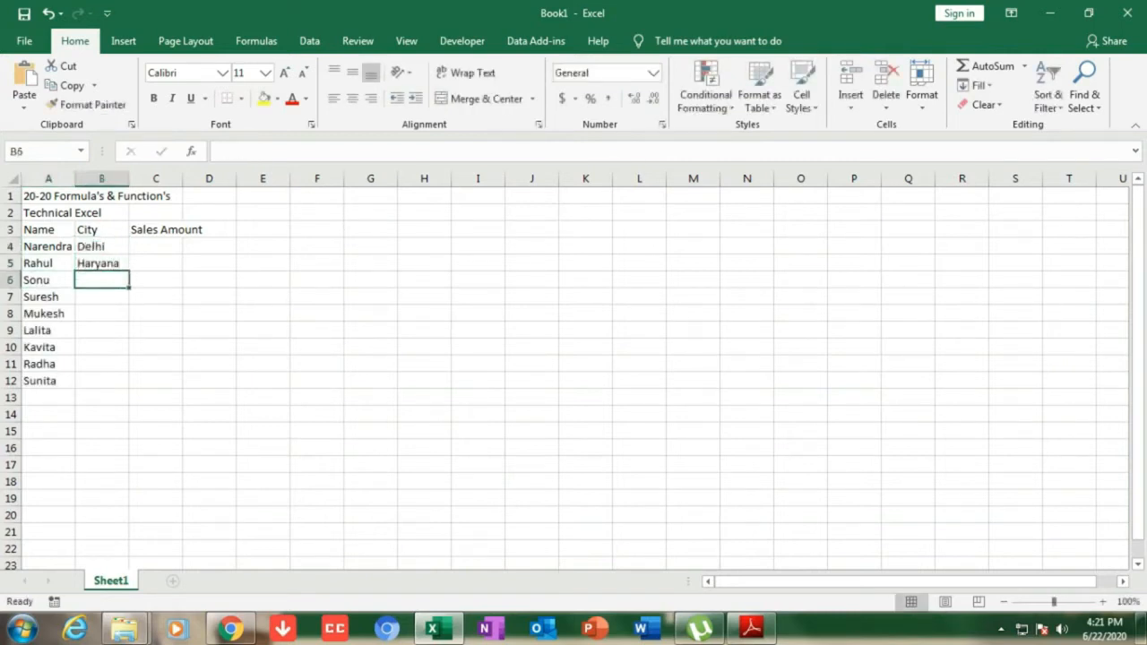
pyautogui.write('UP')
pyautogui.press('Return')
# Repeat the entered names and cities down to row 50 with the fill handle
pyautogui.write('Bihar')
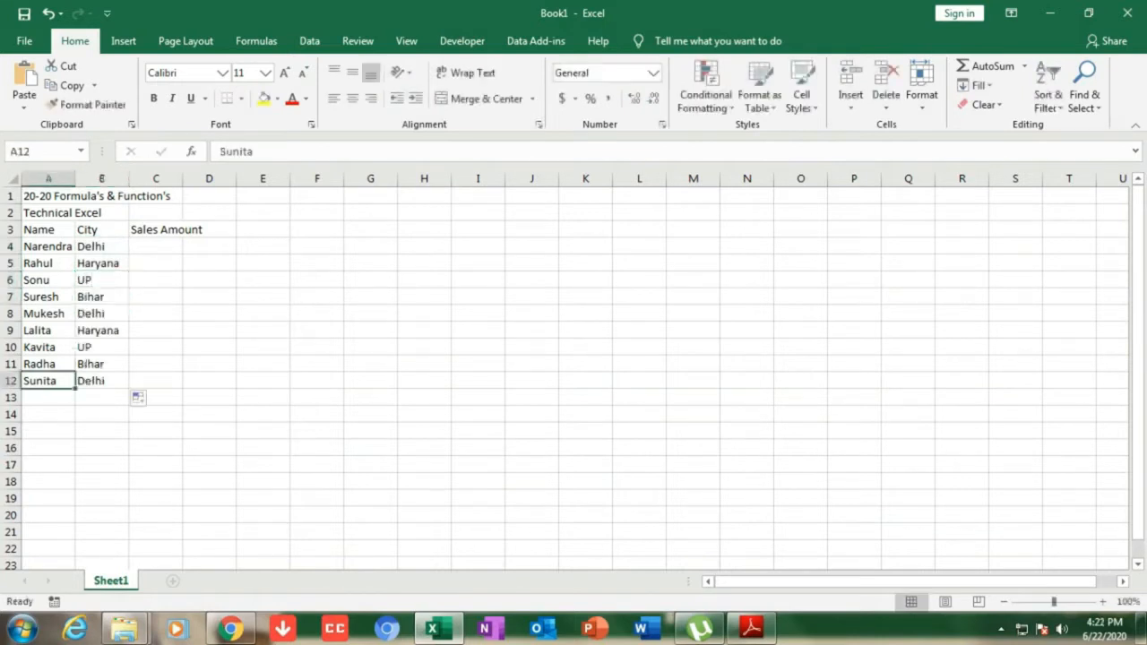
pyautogui.moveTo(45, 246); pyautogui.dragTo(77, 562)
pyautogui.scroll(9, 574, 376)
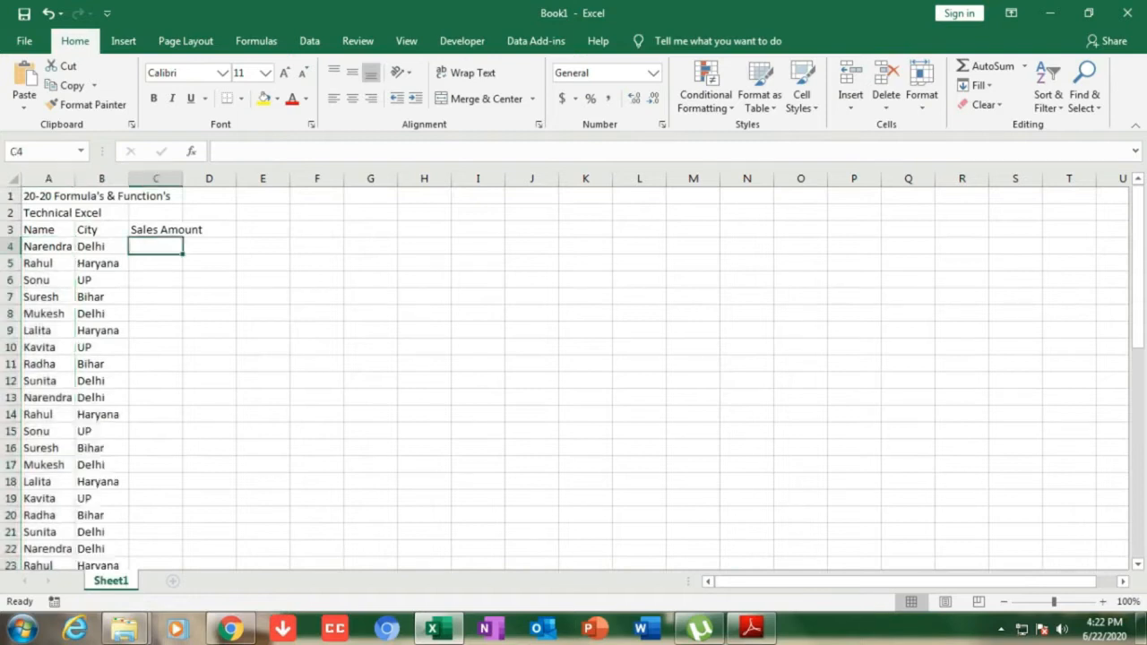
# Widen column A, then merge and centre the A1:C1 title in larger bold text
pyautogui.moveTo(75, 179); pyautogui.dragTo(420, 179)
pyautogui.moveTo(106, 196); pyautogui.dragTo(352, 197)
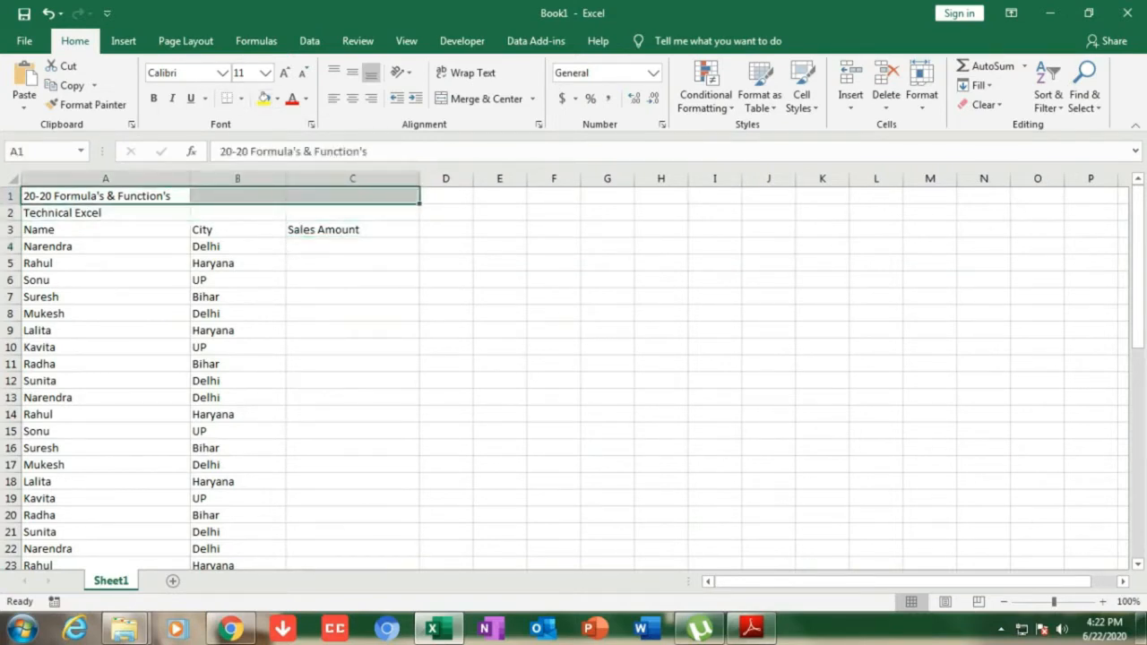
pyautogui.click(482, 99)
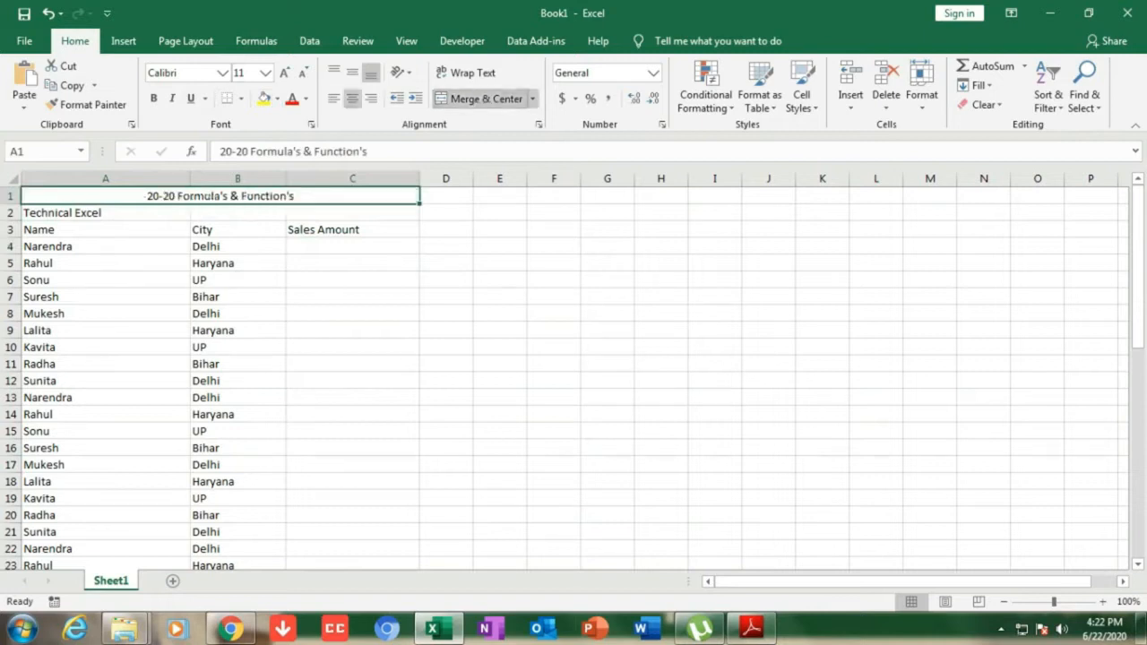
pyautogui.click(284, 73)
pyautogui.click(284, 72)
pyautogui.click(284, 73)
pyautogui.click(284, 72)
pyautogui.click(154, 98)
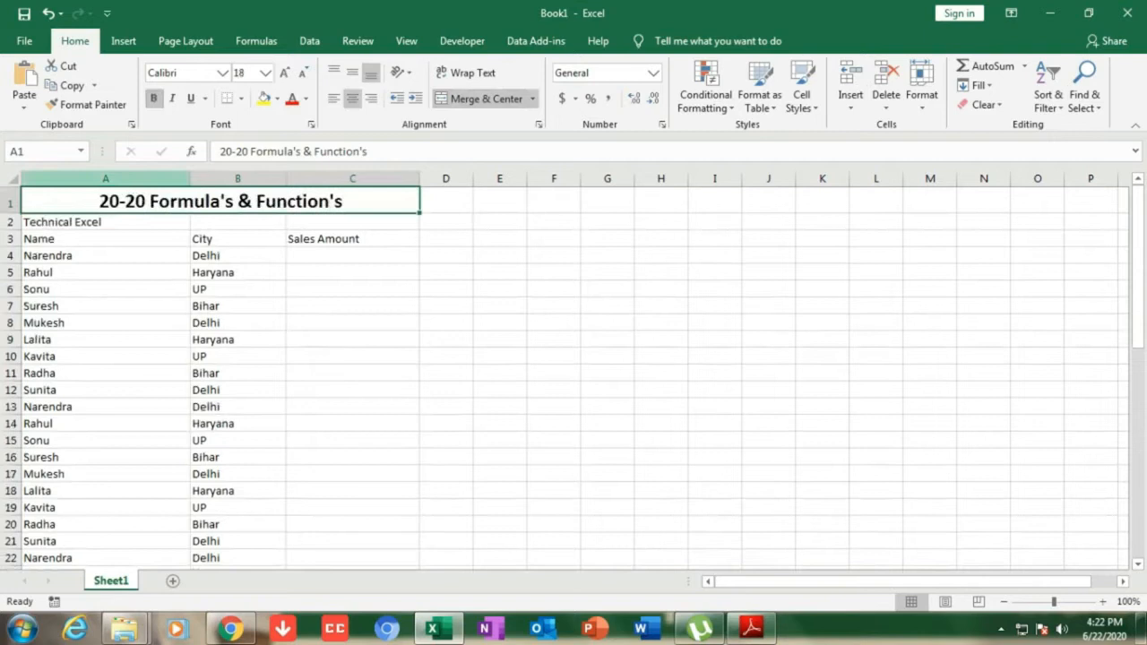
# Merge and centre the 'Technical Excel' subtitle across A2:C2 in larger bold text
pyautogui.click(106, 222)
pyautogui.moveTo(106, 222); pyautogui.dragTo(352, 224)
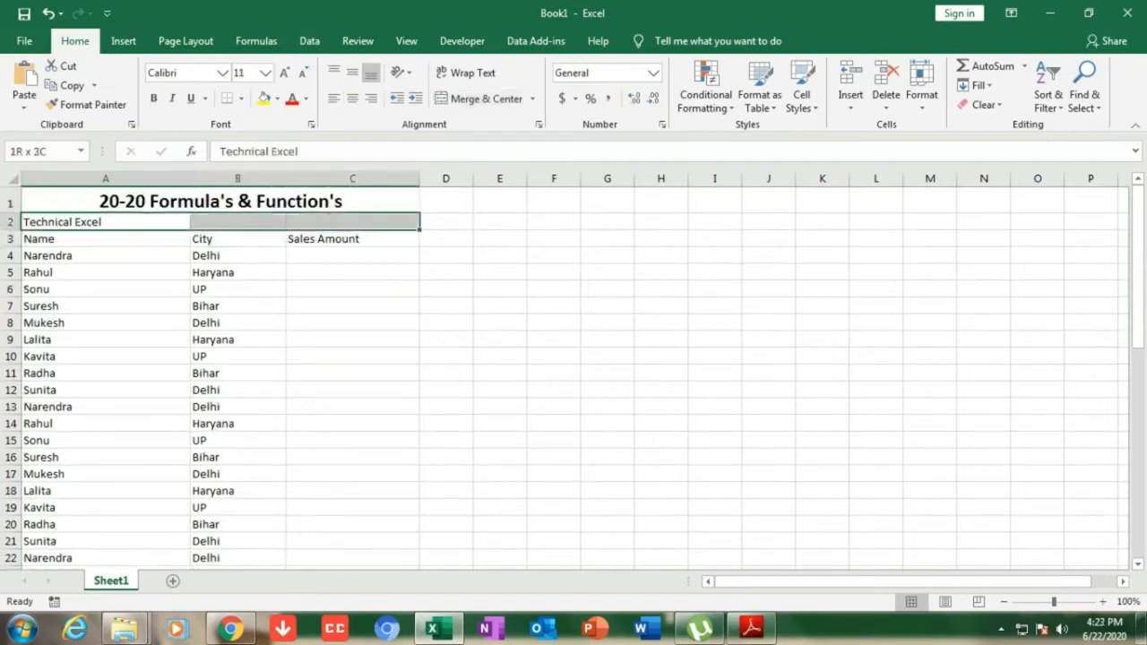
pyautogui.click(479, 99)
pyautogui.click(153, 99)
pyautogui.click(284, 73)
pyautogui.click(284, 72)
pyautogui.click(284, 72)
pyautogui.click(284, 73)
pyautogui.click(284, 72)
pyautogui.click(284, 72)
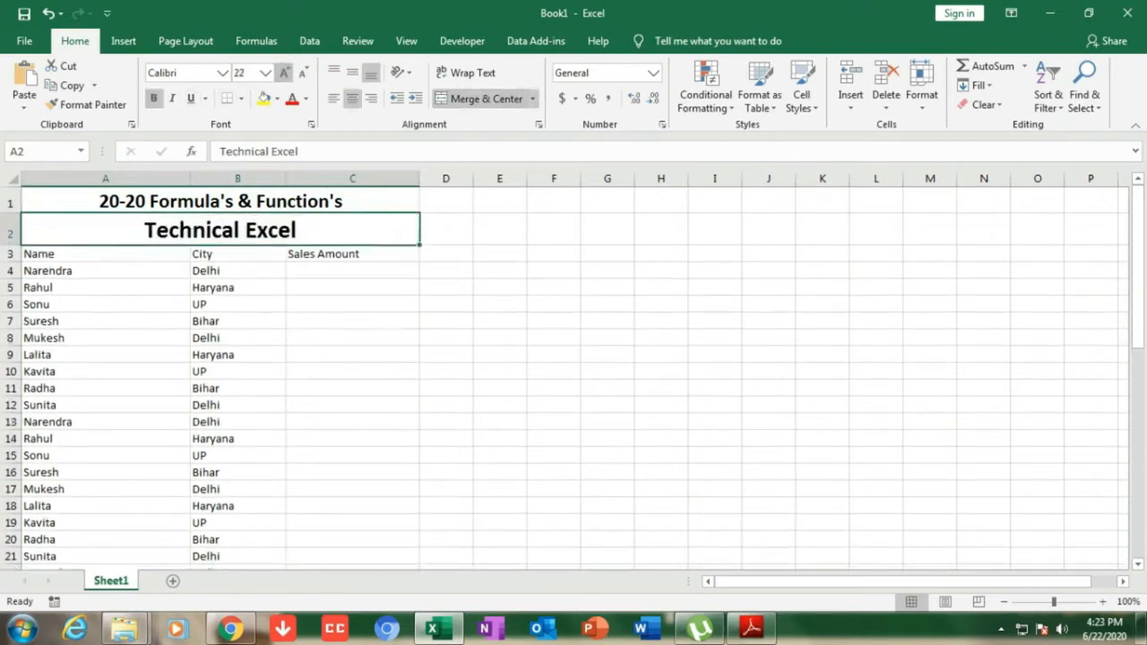
# Centre the A3:C3 column headers in larger bold text
pyautogui.moveTo(105, 254); pyautogui.dragTo(352, 254)
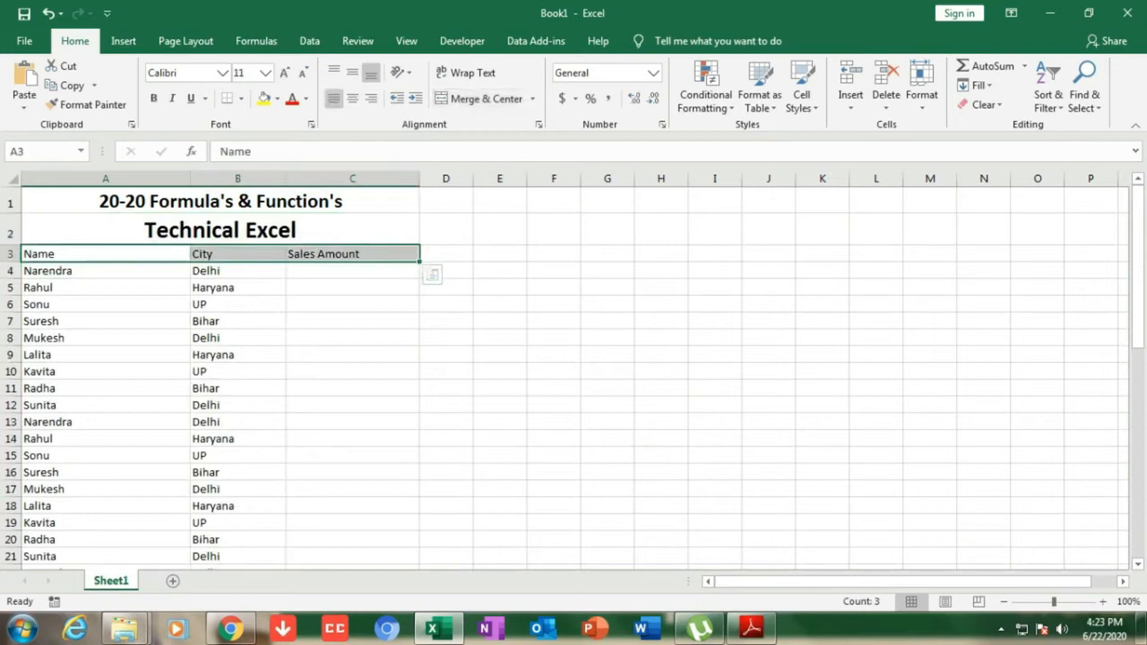
pyautogui.click(352, 99)
pyautogui.click(153, 98)
pyautogui.click(284, 73)
pyautogui.click(284, 73)
pyautogui.click(284, 73)
pyautogui.click(500, 278)
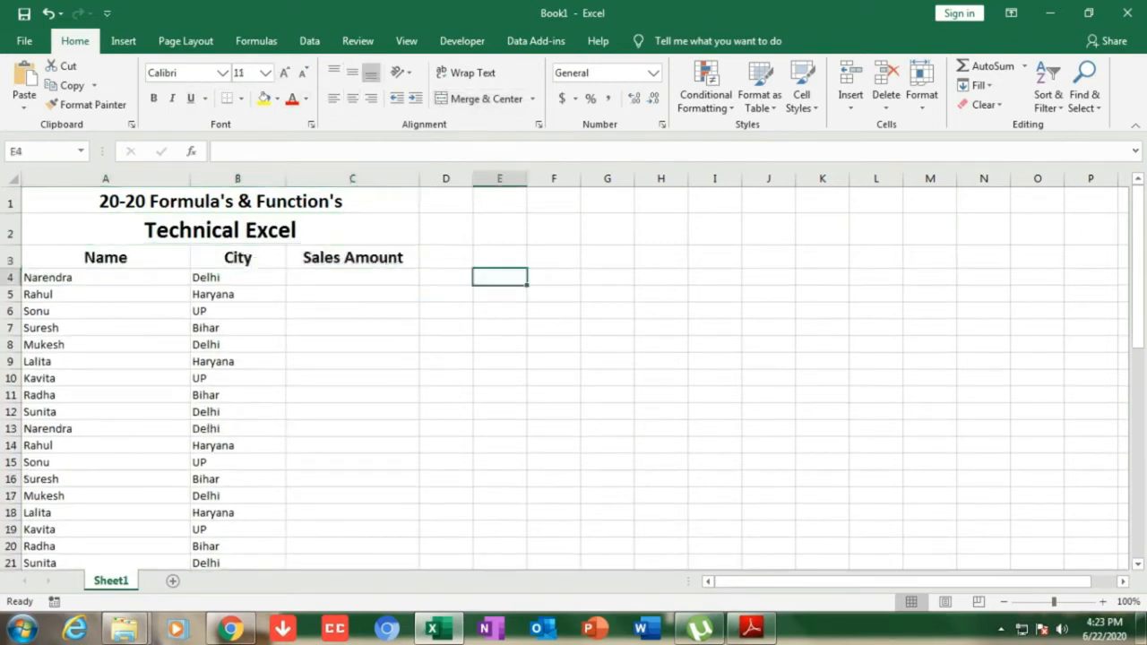
# Fill the title light orange and the Technical Excel subtitle light blue
pyautogui.moveTo(296, 201); pyautogui.dragTo(300, 230)
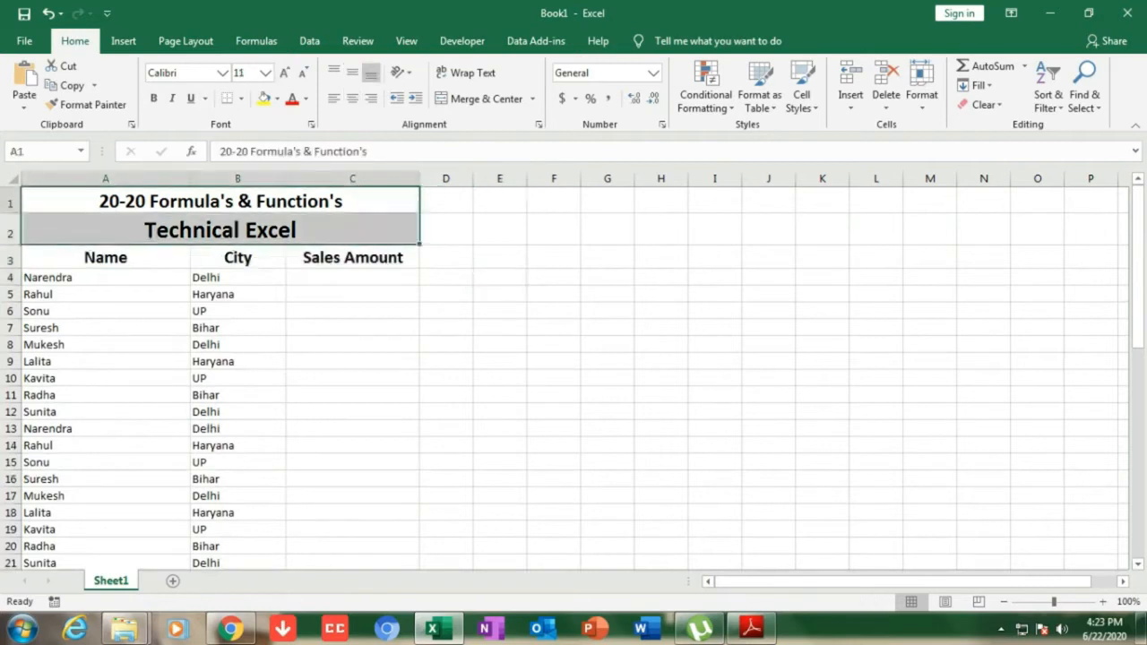
pyautogui.click(300, 203)
pyautogui.click(277, 99)
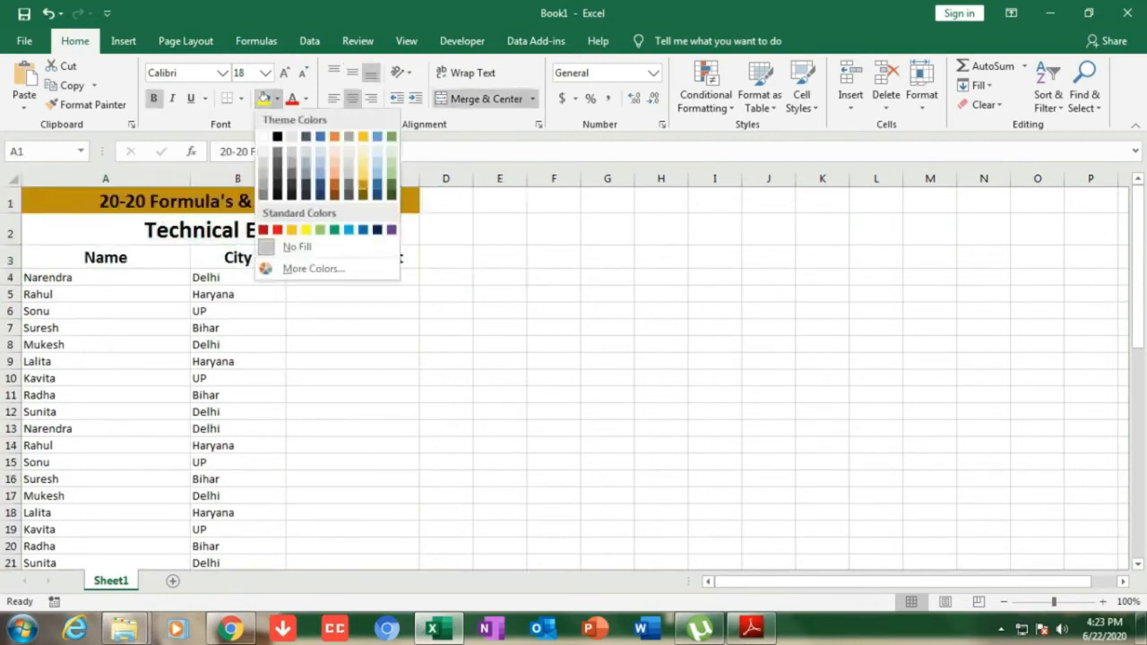
pyautogui.click(348, 183)
pyautogui.click(296, 231)
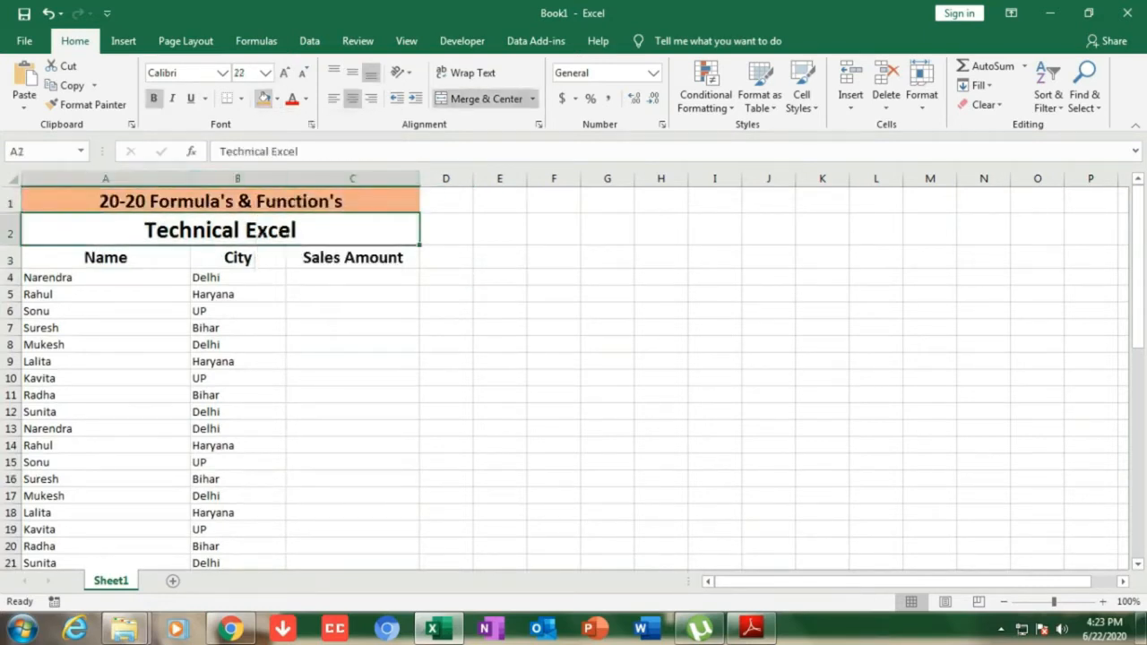
pyautogui.click(277, 99)
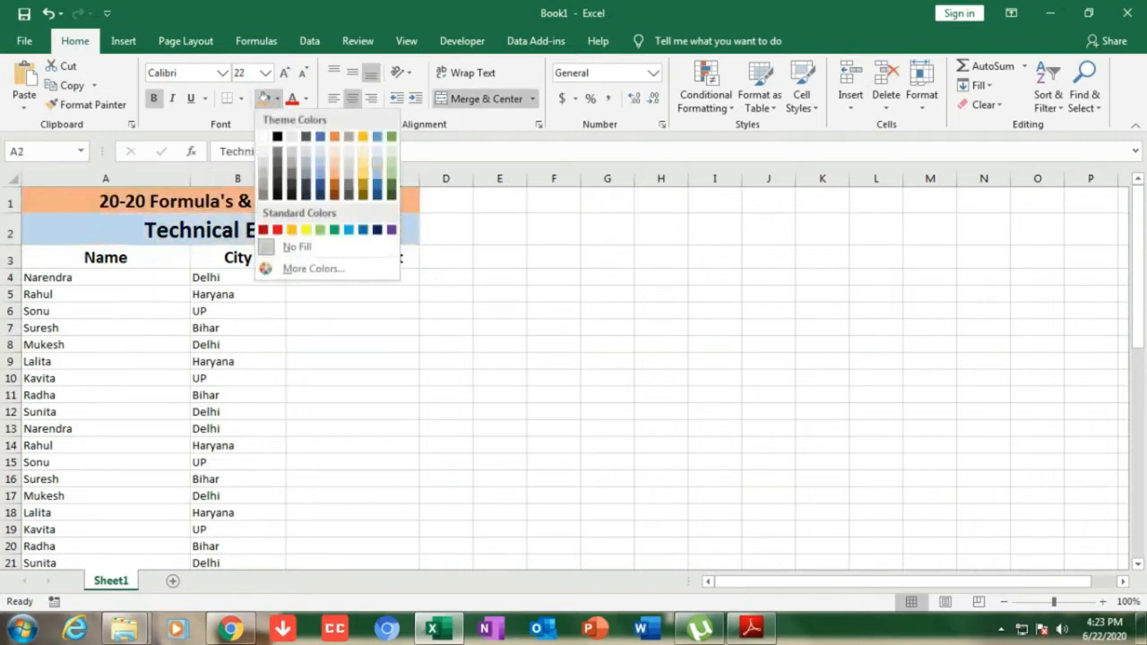
pyautogui.click(377, 161)
# Fill the Name, City and Sales Amount headers light gold
pyautogui.click(253, 258)
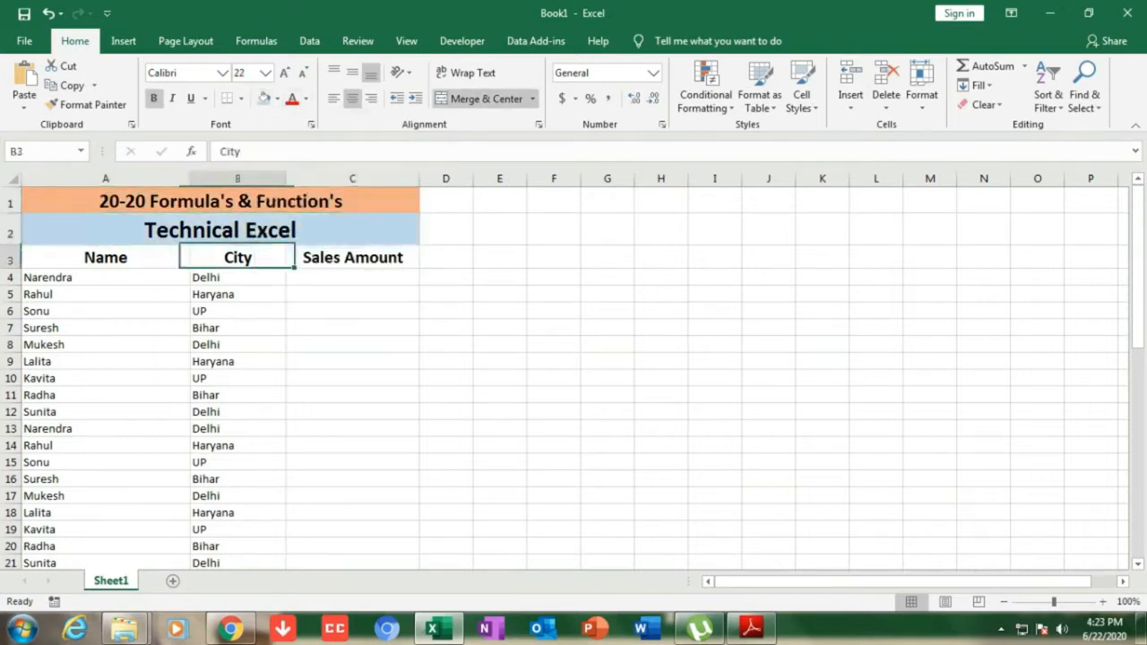
pyautogui.moveTo(144, 258); pyautogui.dragTo(336, 258)
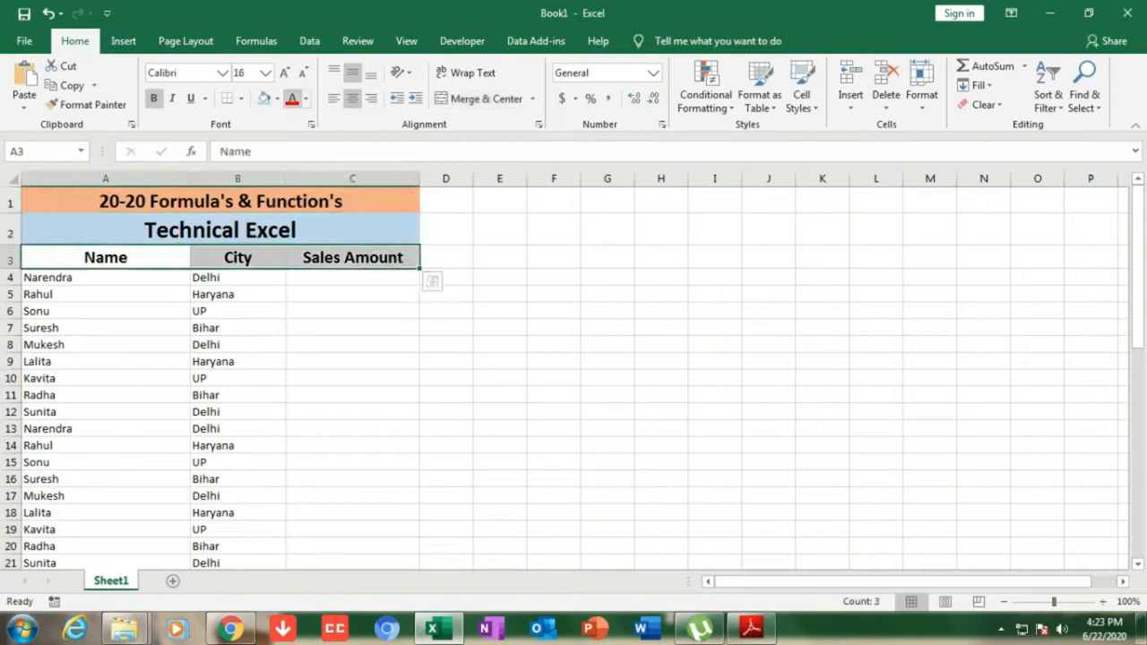
pyautogui.click(277, 99)
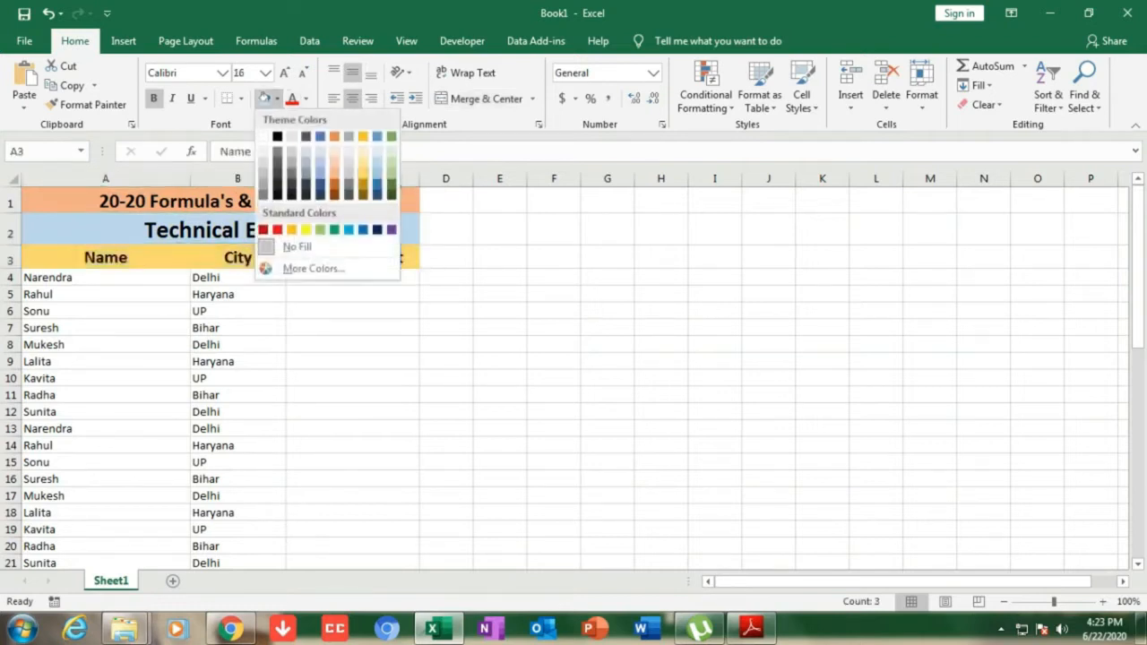
pyautogui.click(363, 180)
pyautogui.click(105, 327)
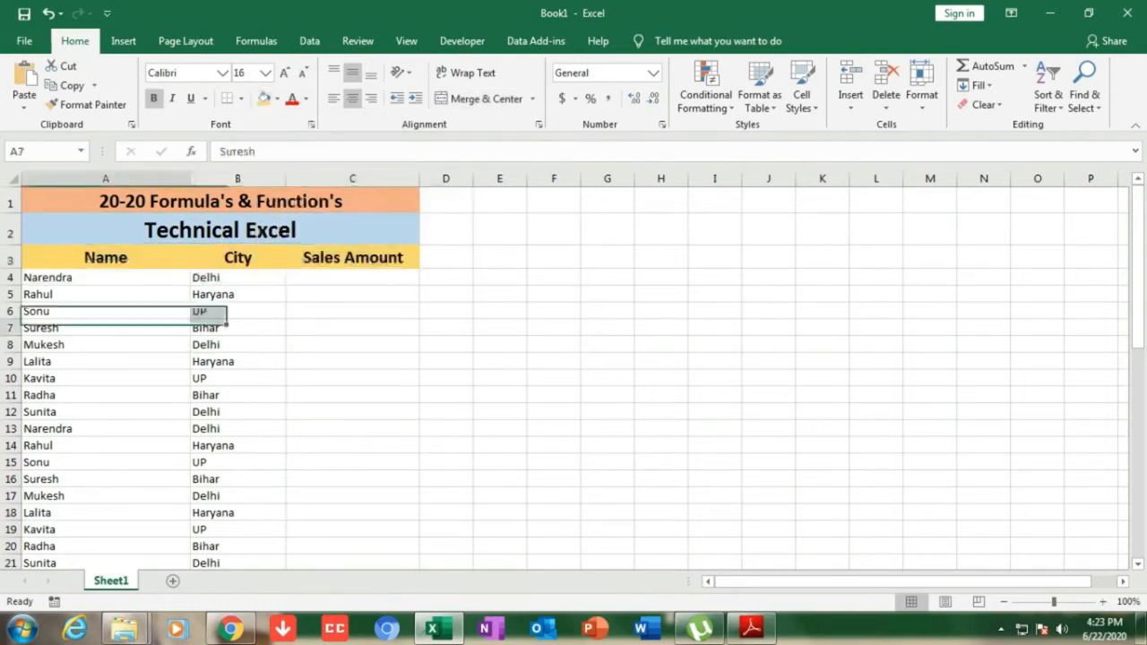
# Apply All Borders to the table range A1:C50
pyautogui.moveTo(224, 200); pyautogui.dragTo(419, 507)
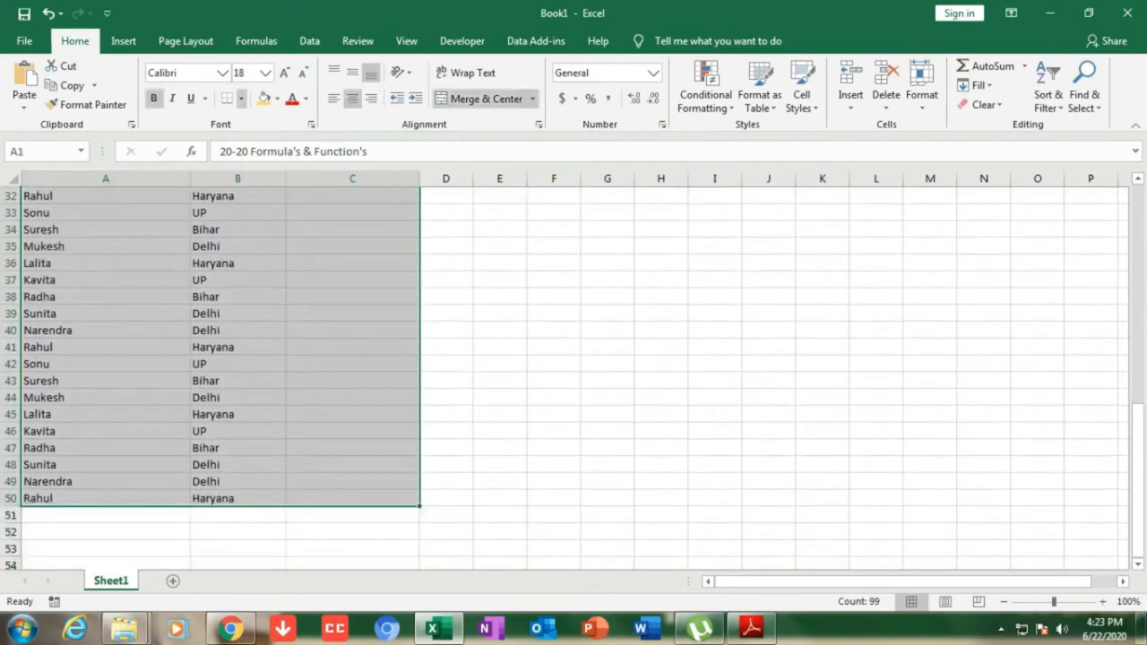
pyautogui.click(240, 97)
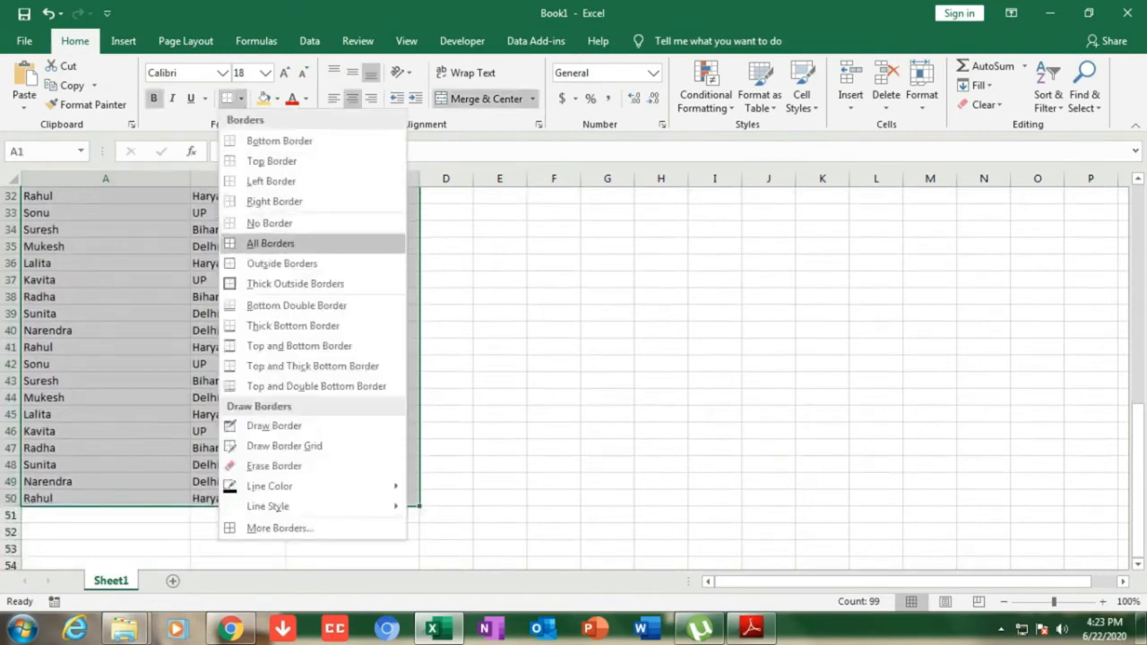
pyautogui.click(270, 244)
pyautogui.scroll(11, 608, 344)
pyautogui.click(607, 344)
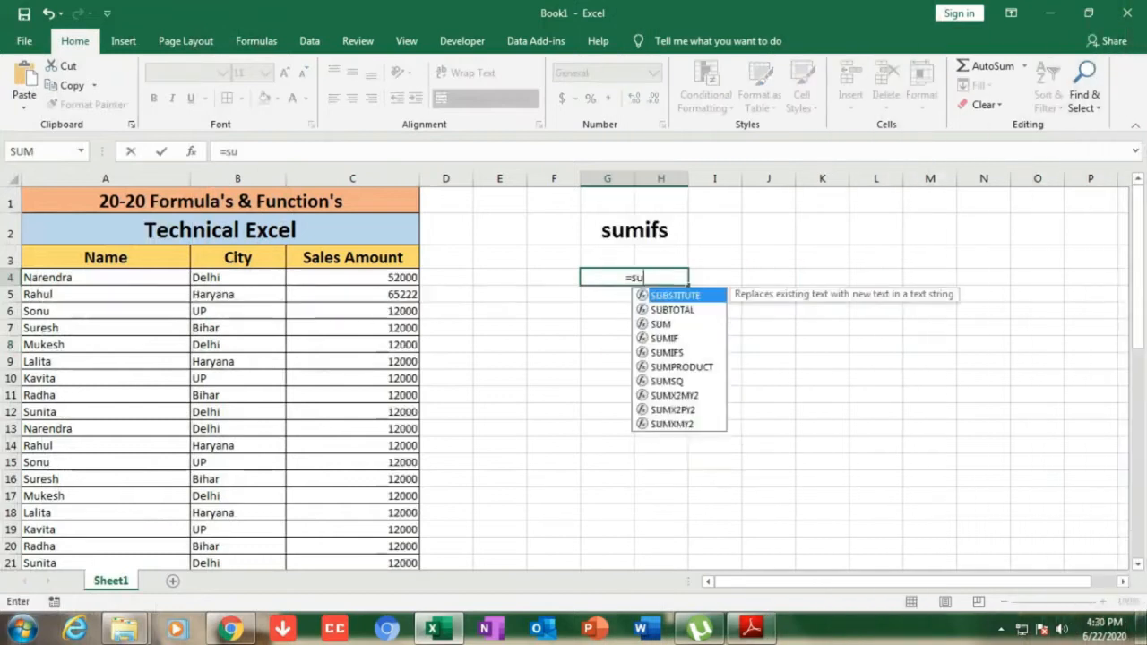
# Enter =SUMIFS(C4:C50,A4:A50,"Narendra",B4:B50,"Delhi") in G4, giving 218000
pyautogui.write('mifs(')
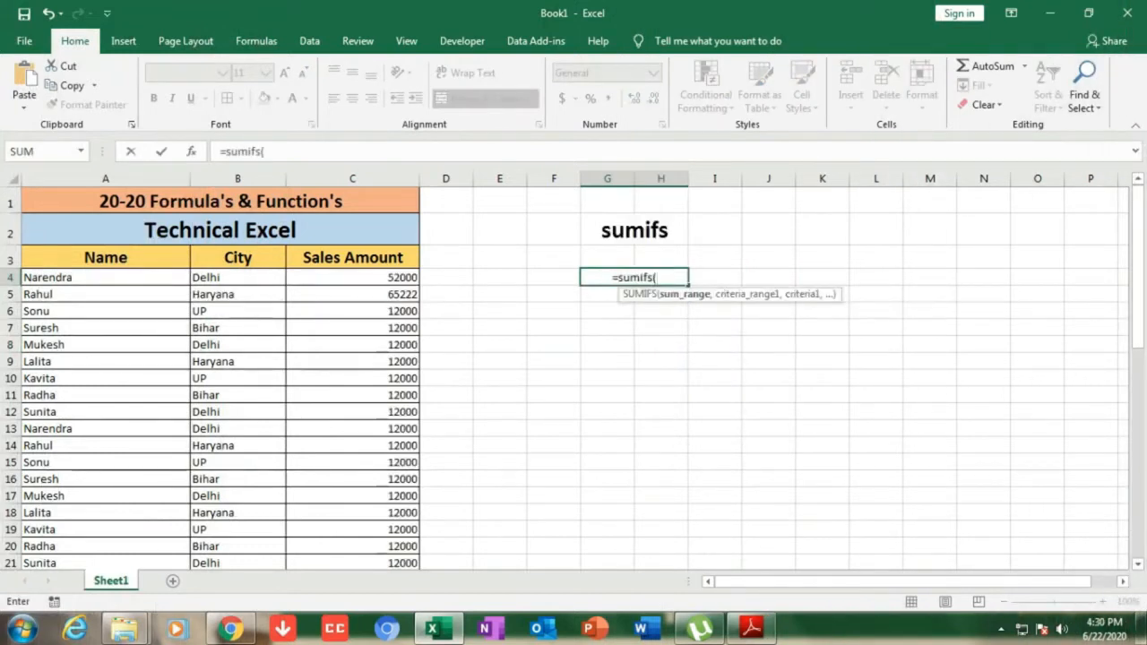
pyautogui.moveTo(352, 277); pyautogui.dragTo(412, 536)
pyautogui.scroll(10, 564, 376)
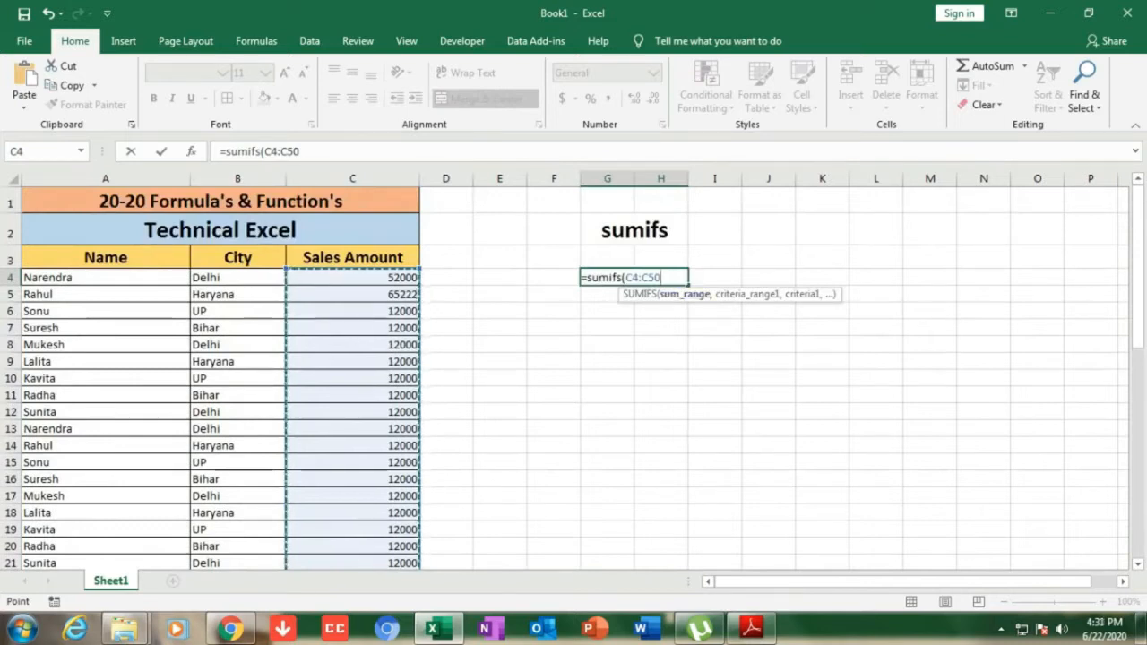
pyautogui.write(',')
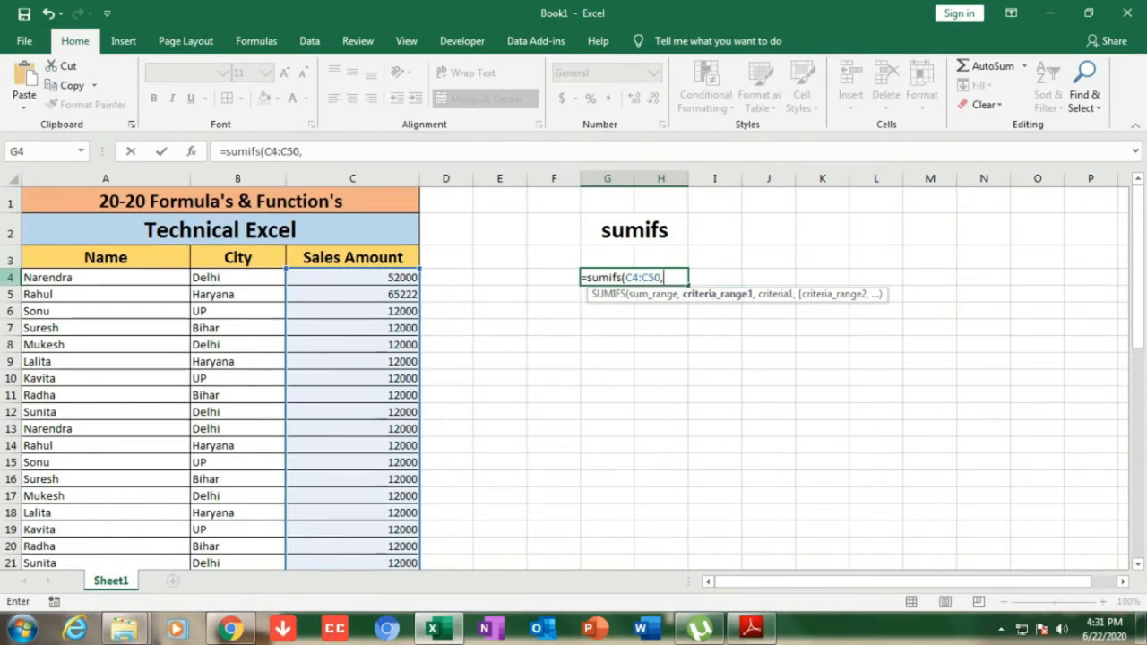
pyautogui.moveTo(180, 277); pyautogui.dragTo(191, 539)
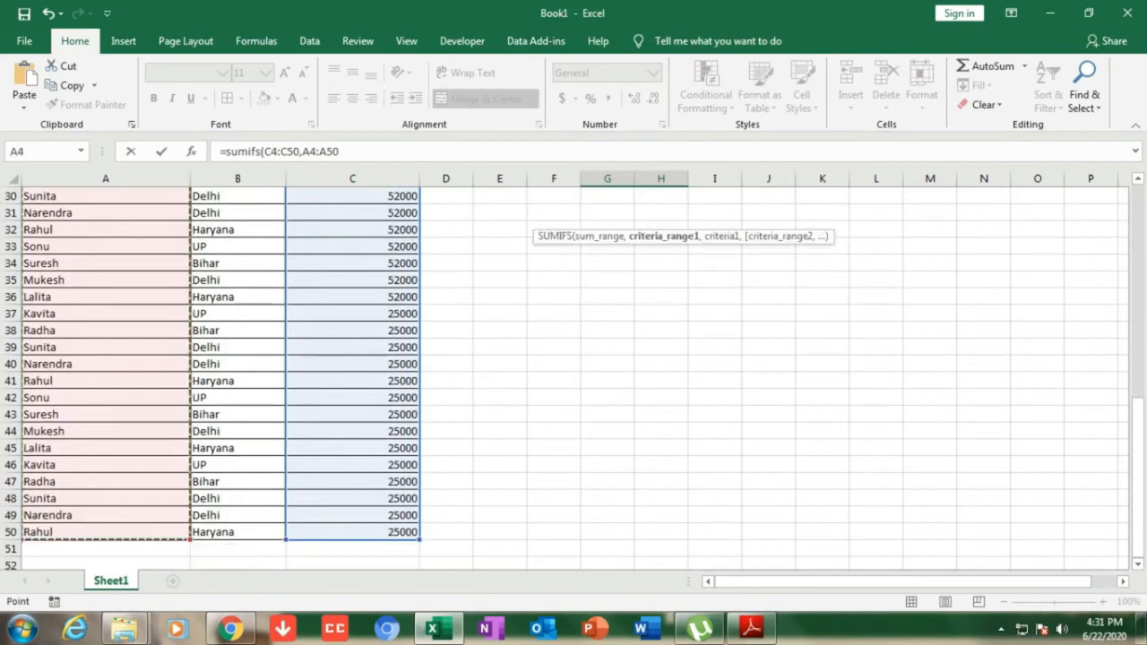
pyautogui.scroll(10, 573, 376)
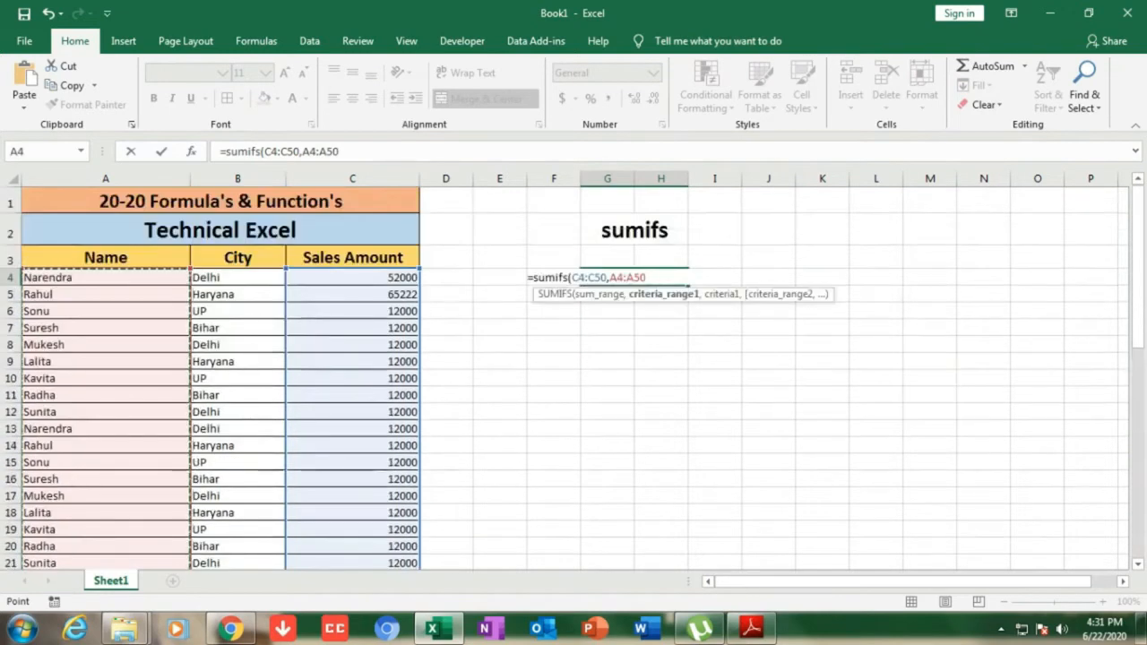
pyautogui.write(',"')
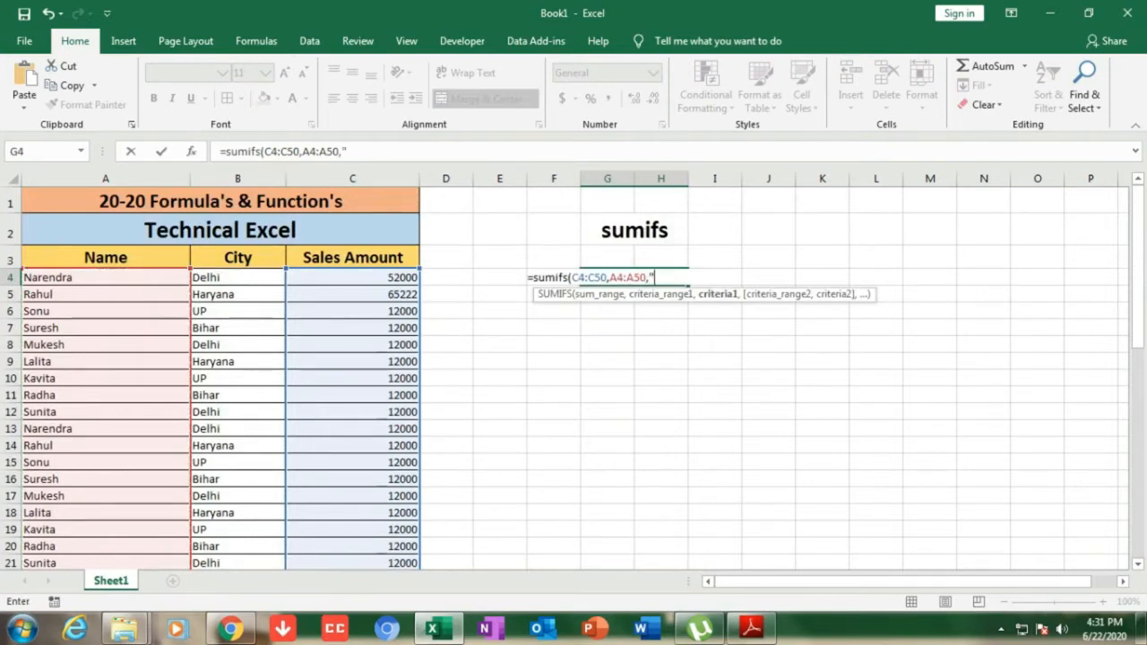
pyautogui.write('Narendra')
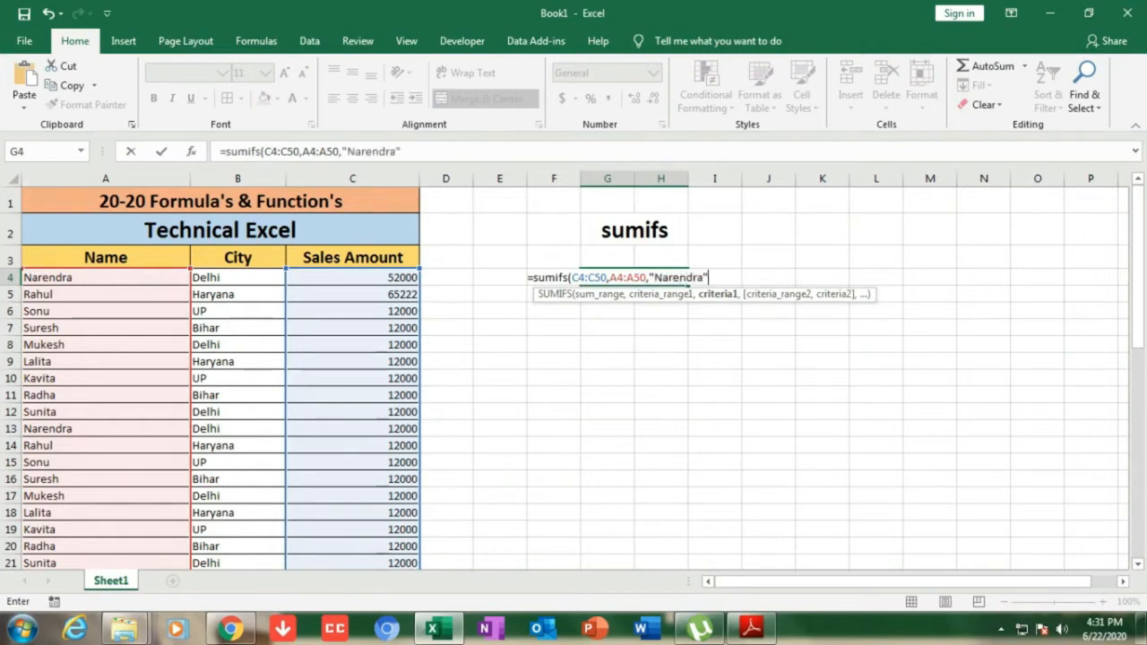
pyautogui.write('",')
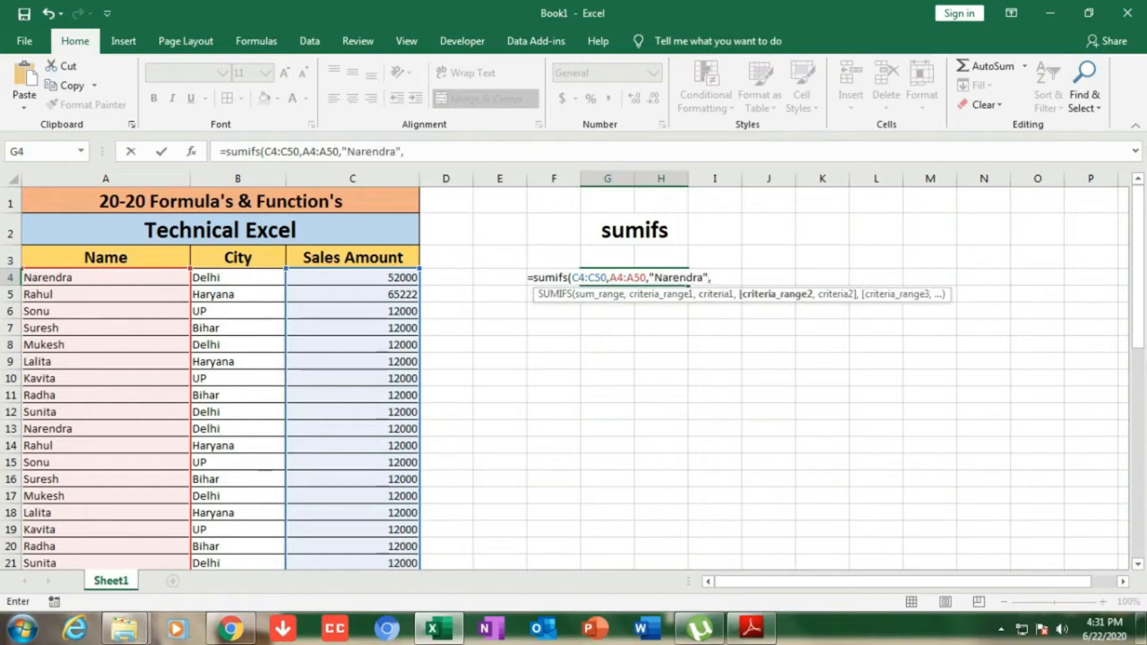
pyautogui.moveTo(237, 278); pyautogui.dragTo(269, 555)
pyautogui.scroll(9, 269, 376)
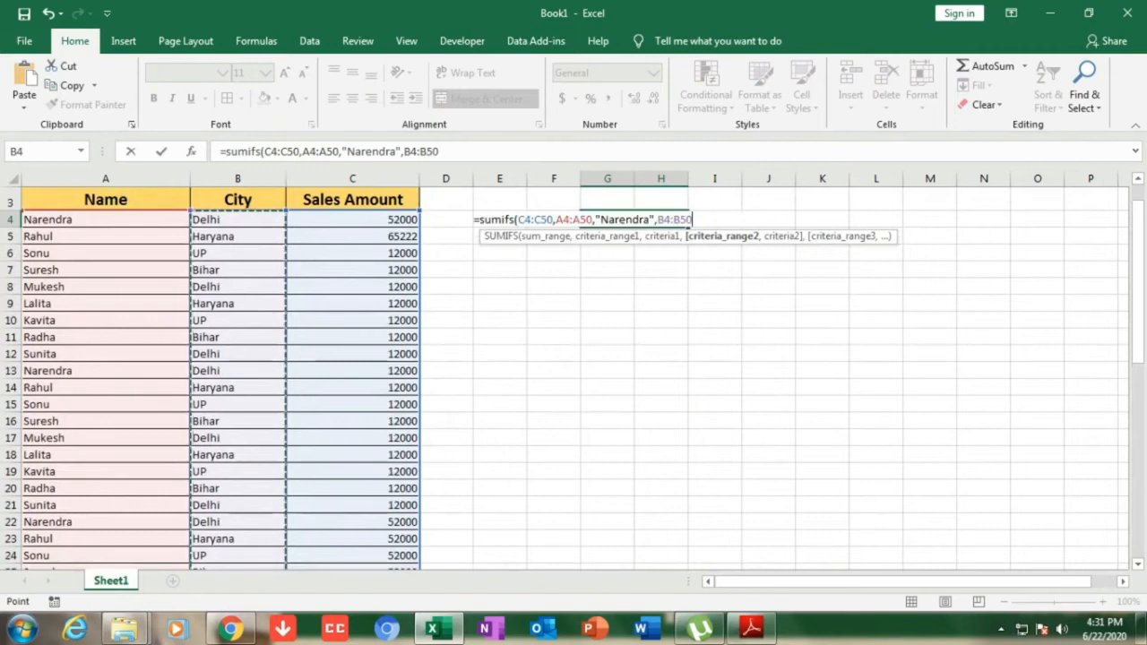
pyautogui.write(',"')
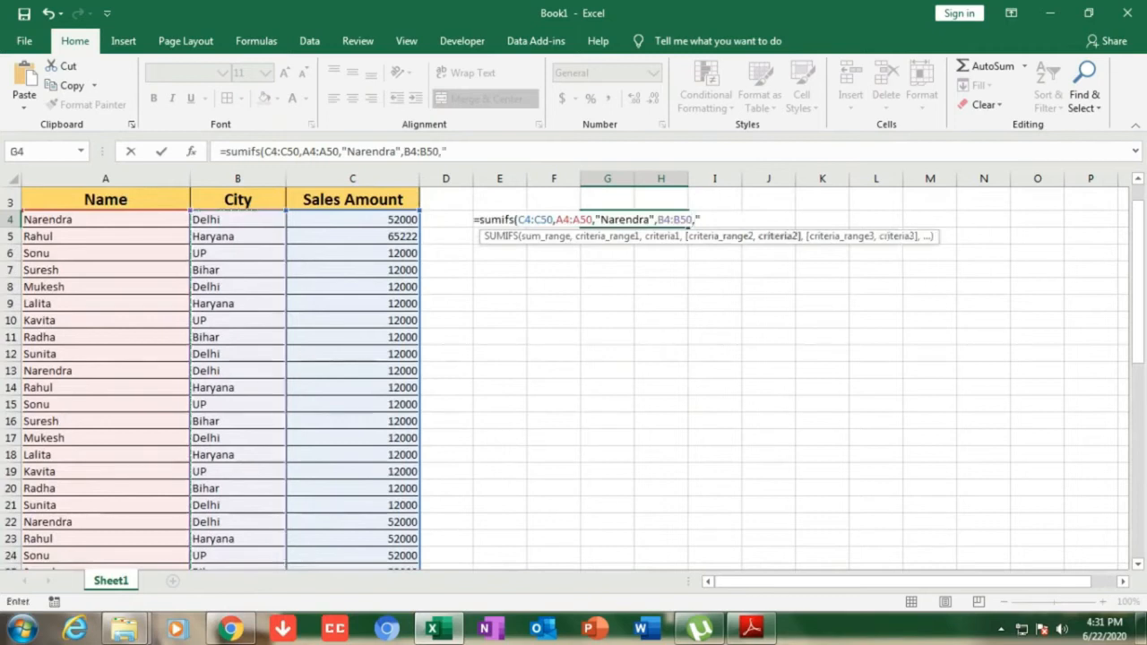
pyautogui.write('Delhi')
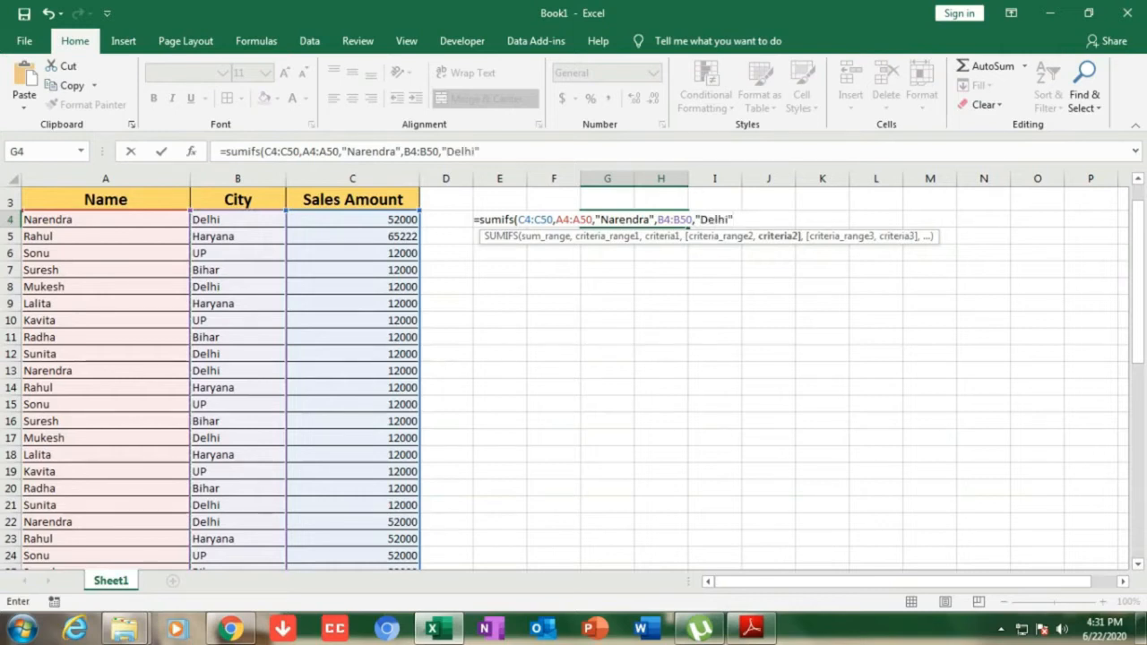
pyautogui.write('")')
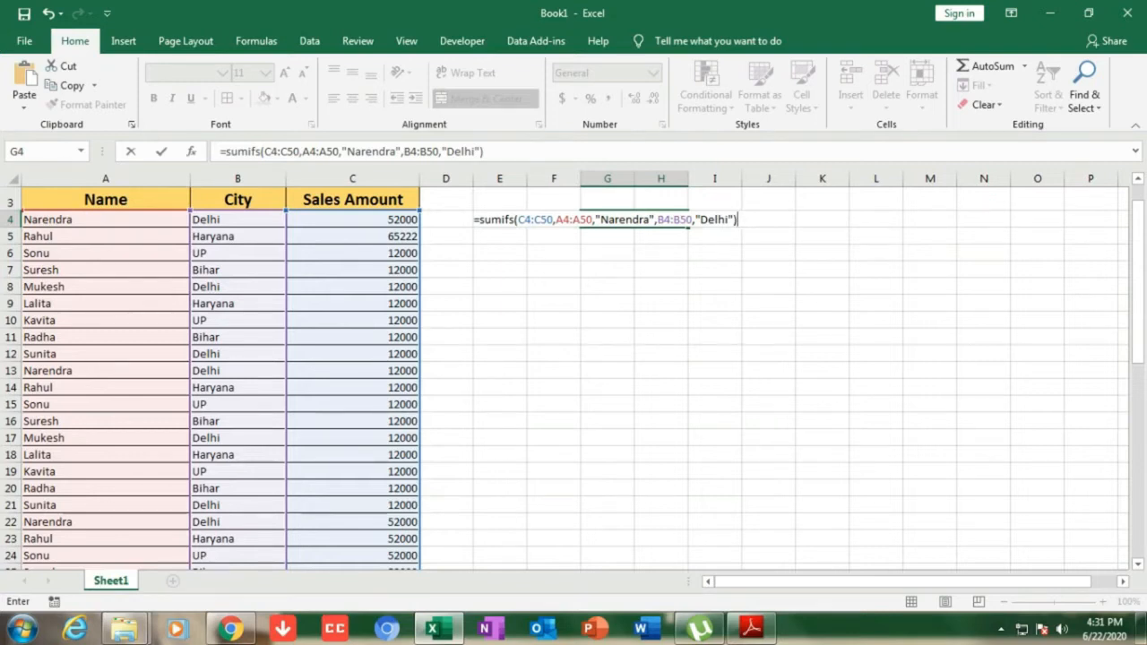
pyautogui.press('Return')
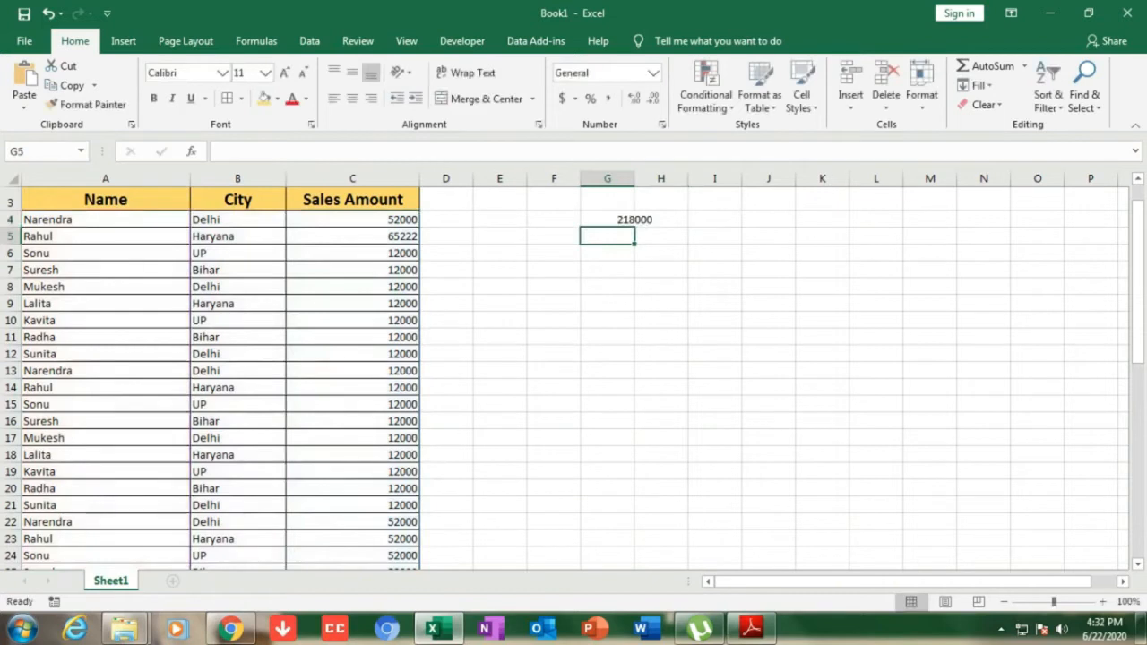
pyautogui.scroll(1, 564, 379)
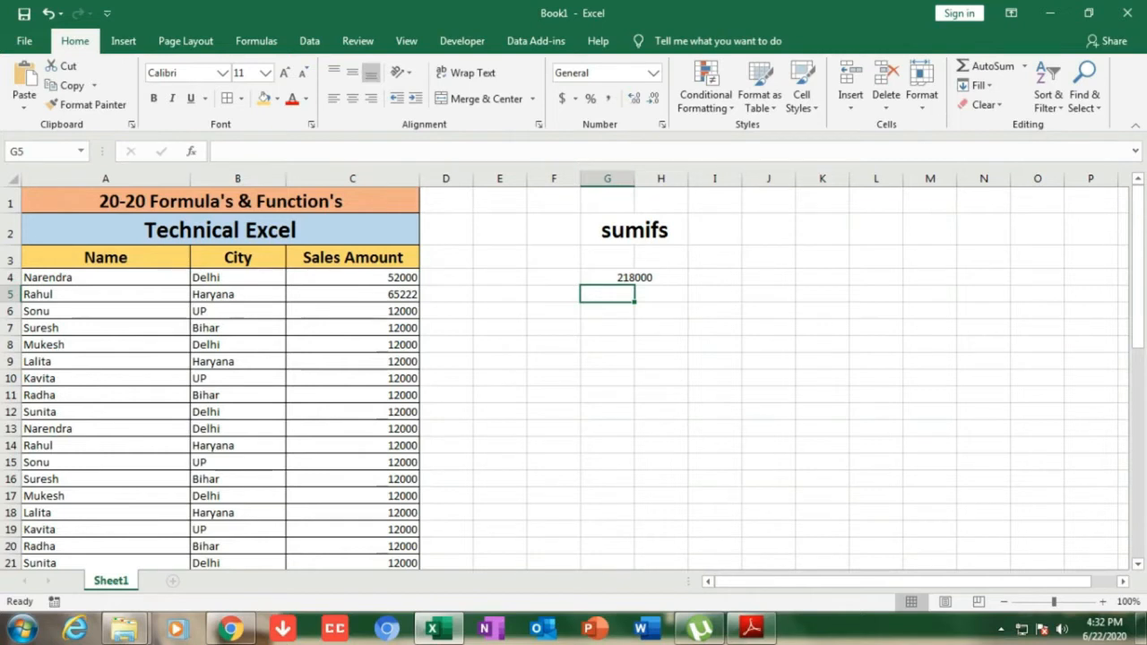
pyautogui.click(634, 230)
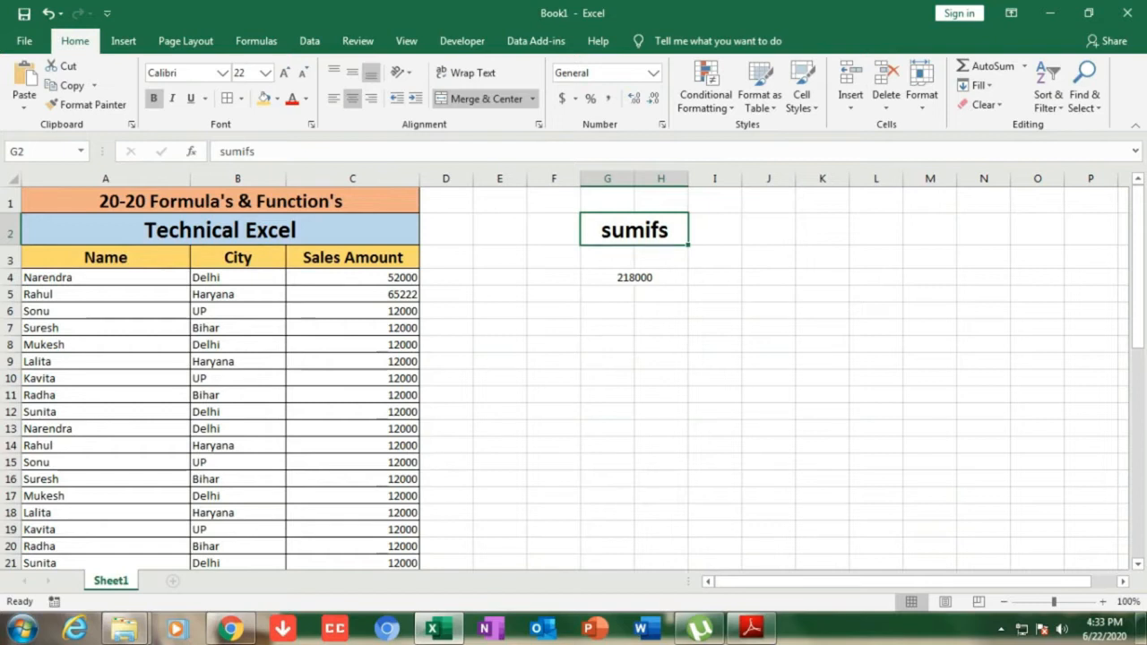
# Rename the heading to Averageif and clear the entry in G4
pyautogui.write('Average')
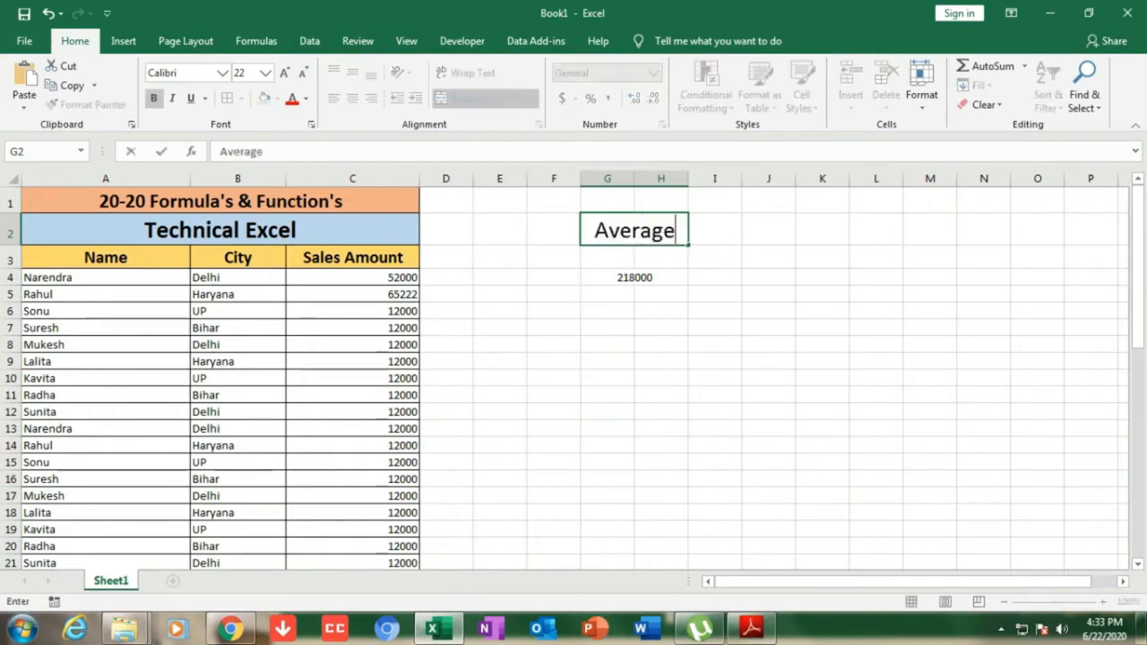
pyautogui.write('if')
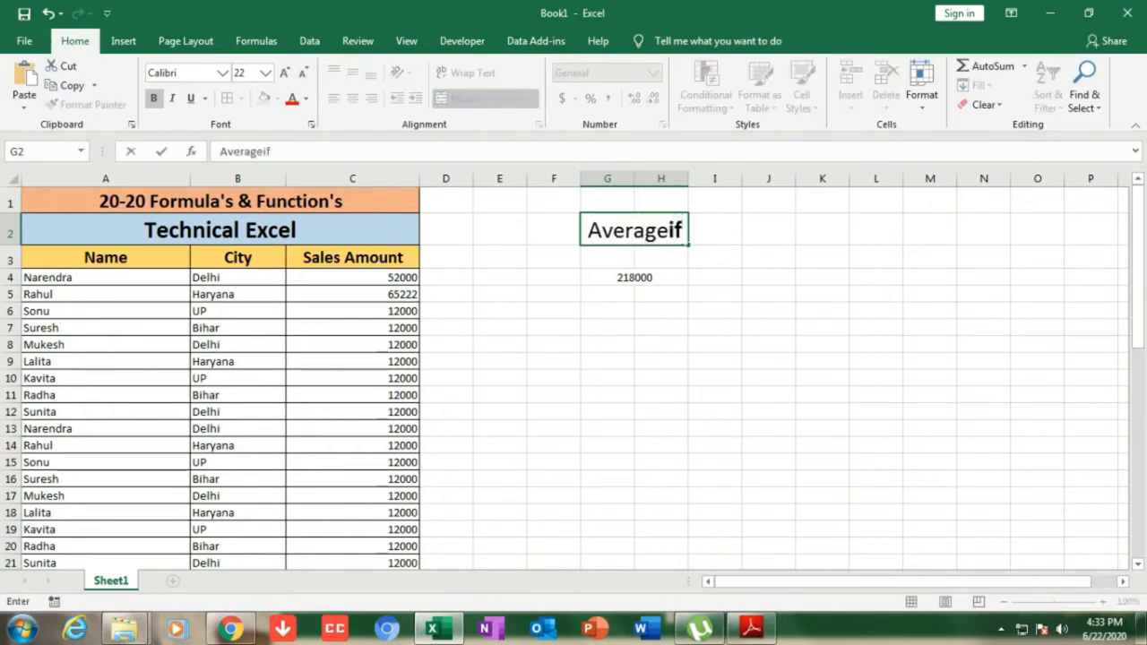
pyautogui.press('Return')
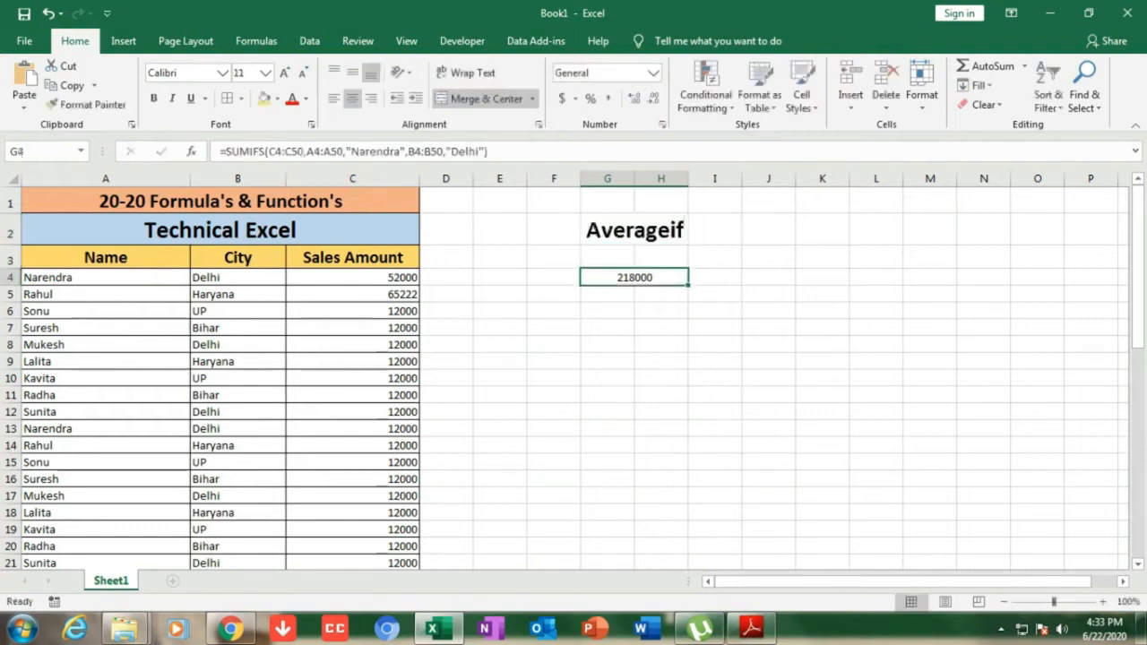
pyautogui.write('=')
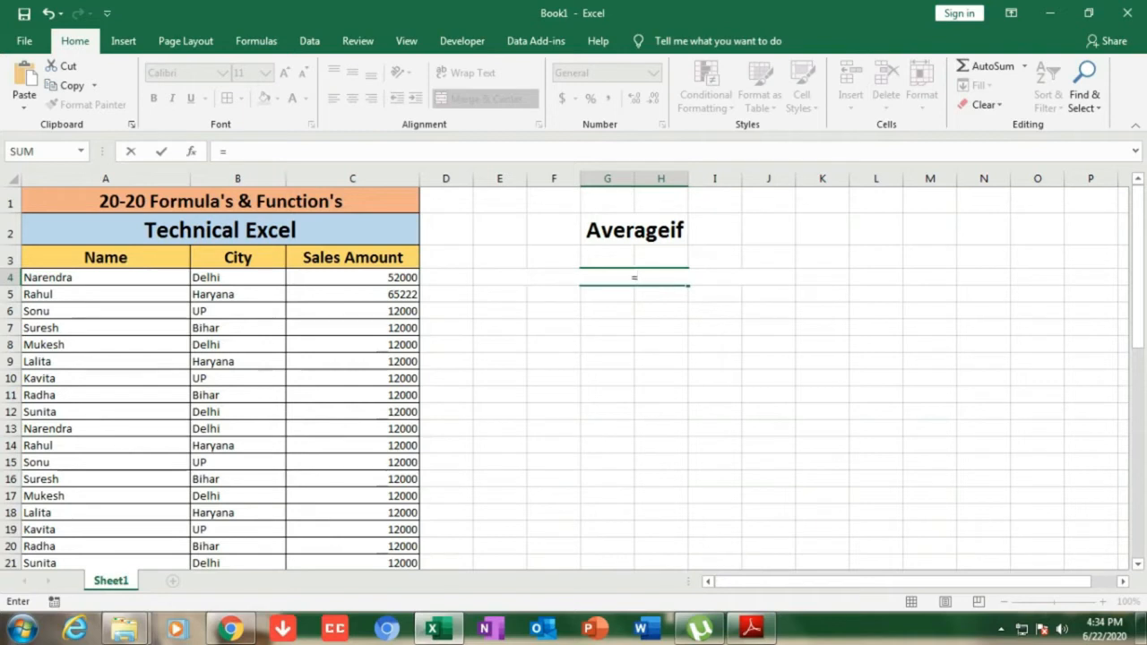
pyautogui.press('BackSpace')
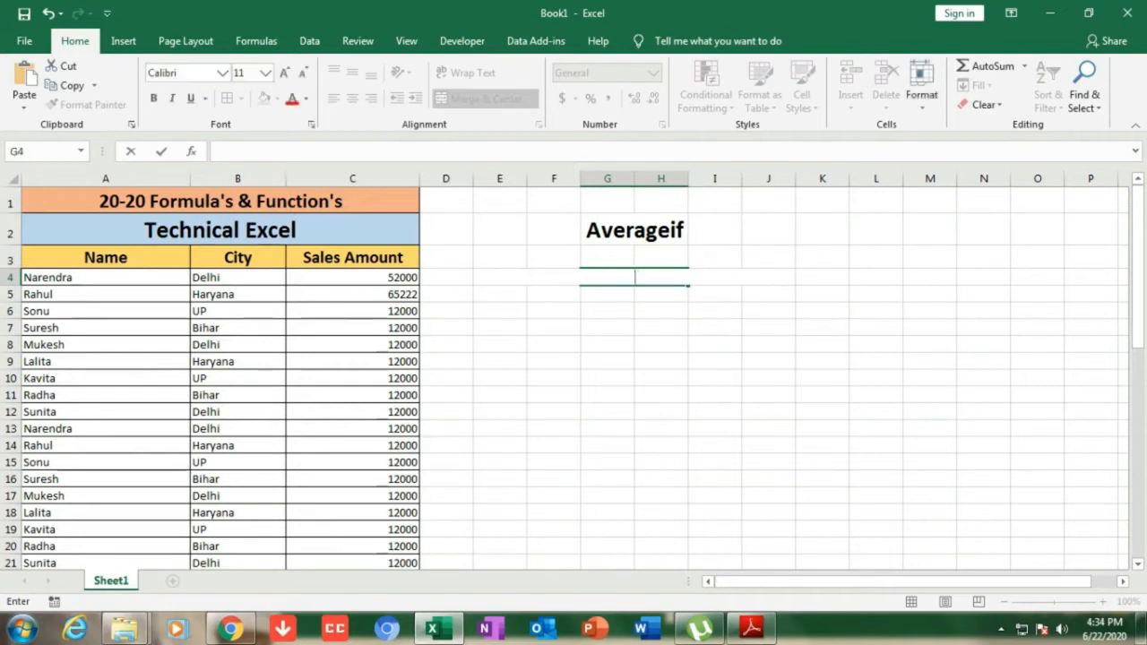
# Put the criterion Delhi in cell J3
pyautogui.click(768, 257)
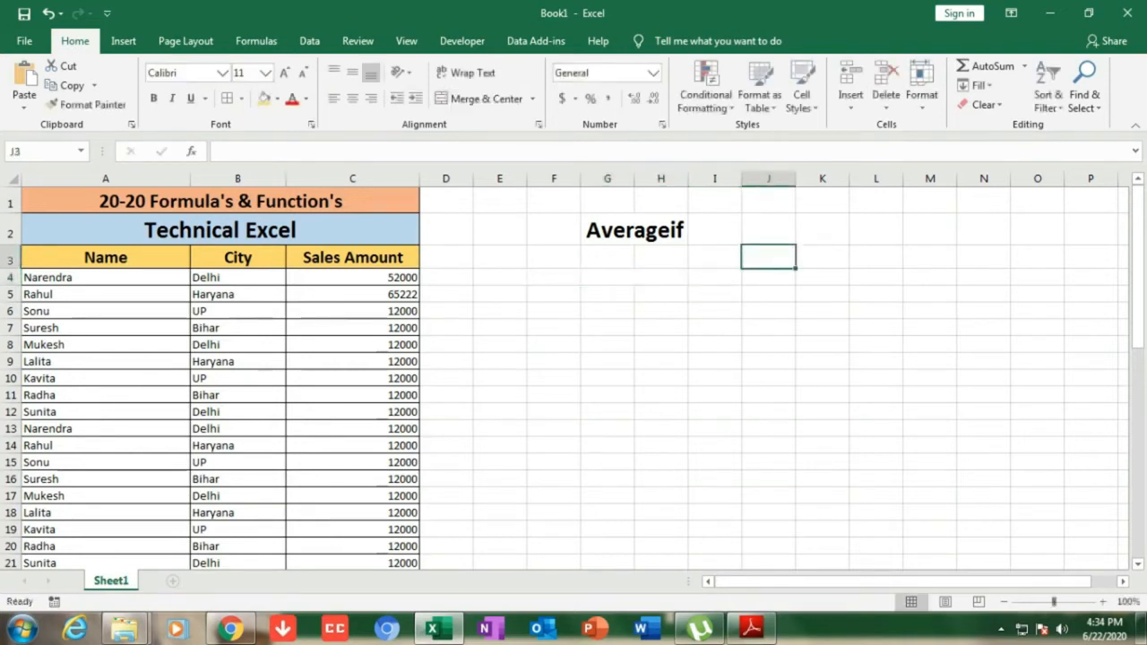
pyautogui.write('Delhi')
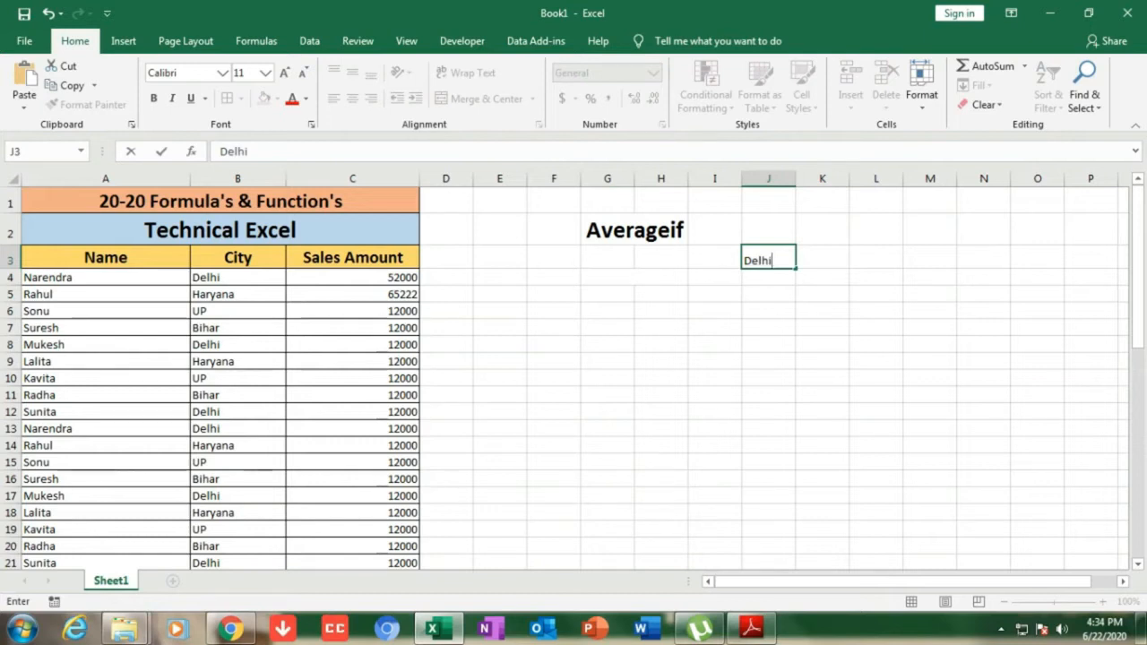
pyautogui.click(633, 277)
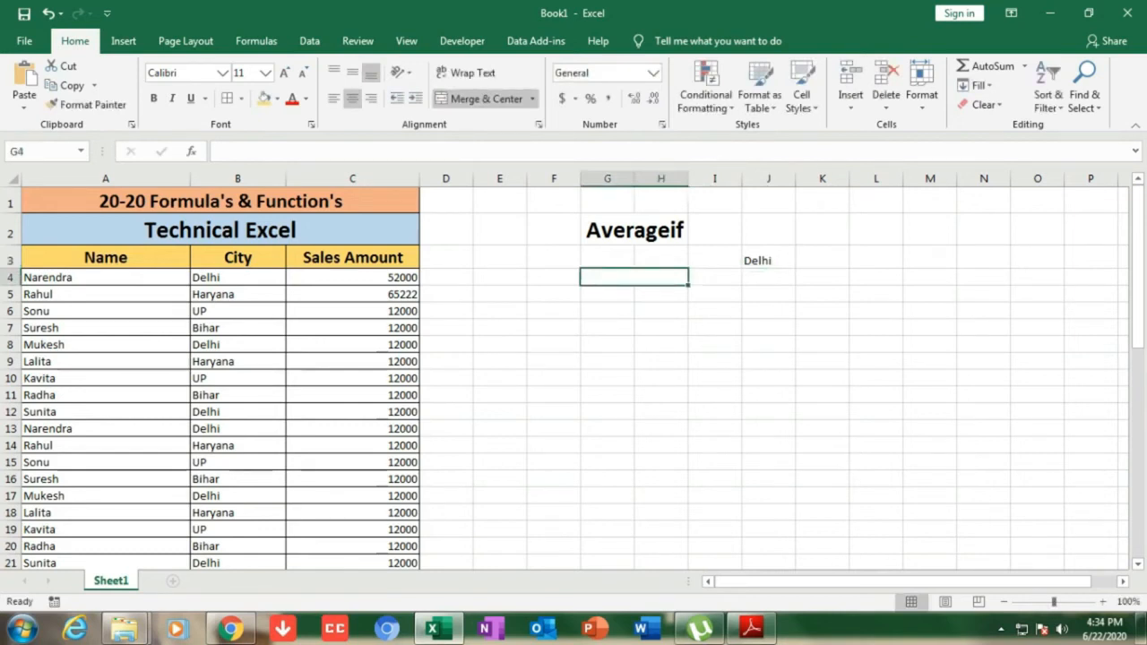
# Enter =AVERAGEIF(B4:B50,J3,C4:C50) in G4, averaging Delhi sales to 31062.5
pyautogui.write('=a')
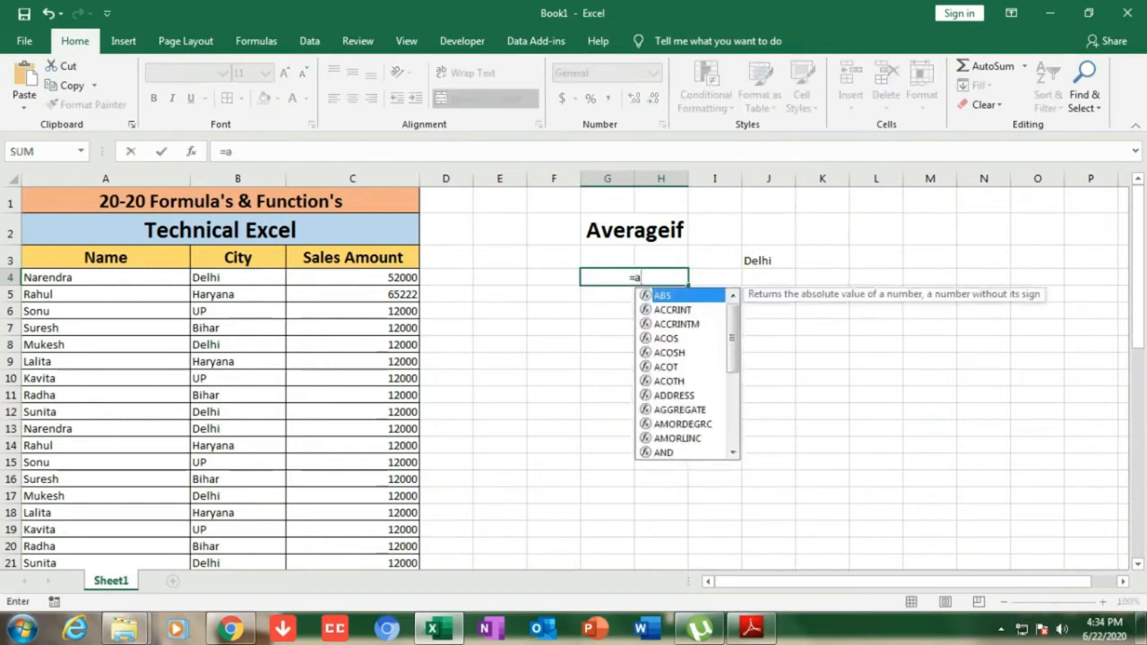
pyautogui.write('verage')
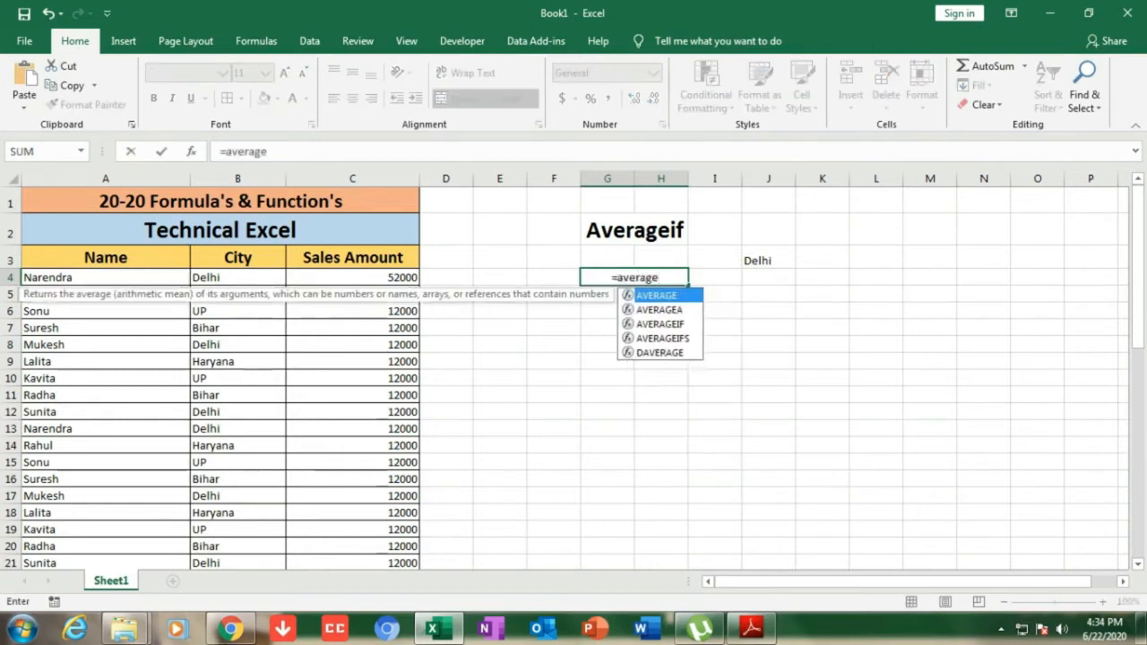
pyautogui.write('if')
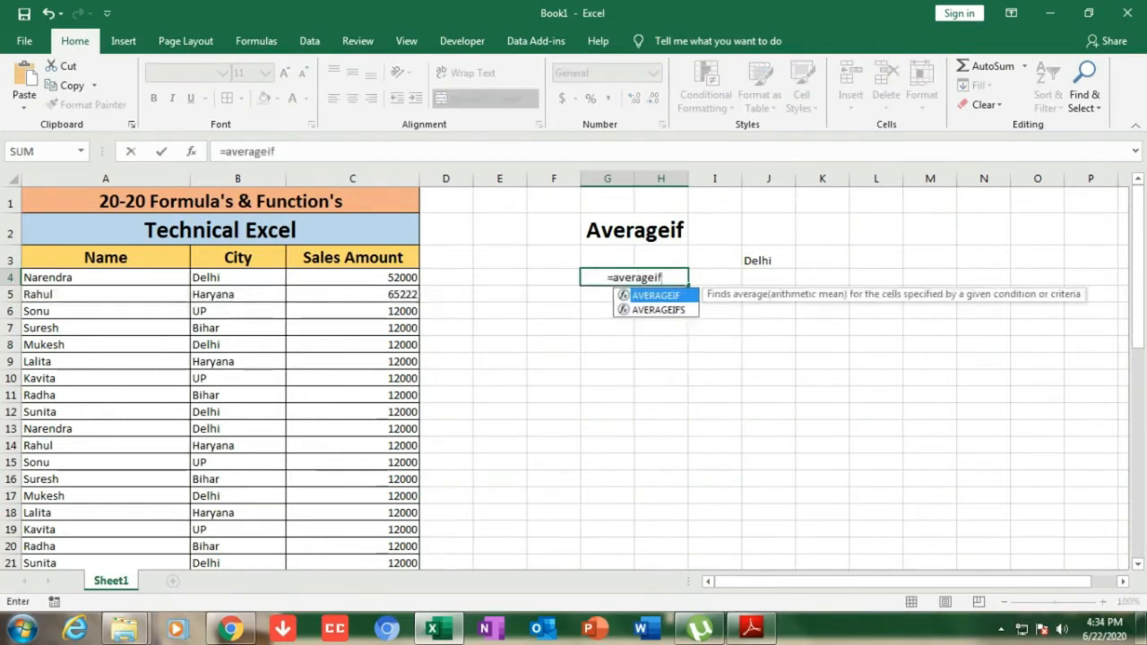
pyautogui.write('(')
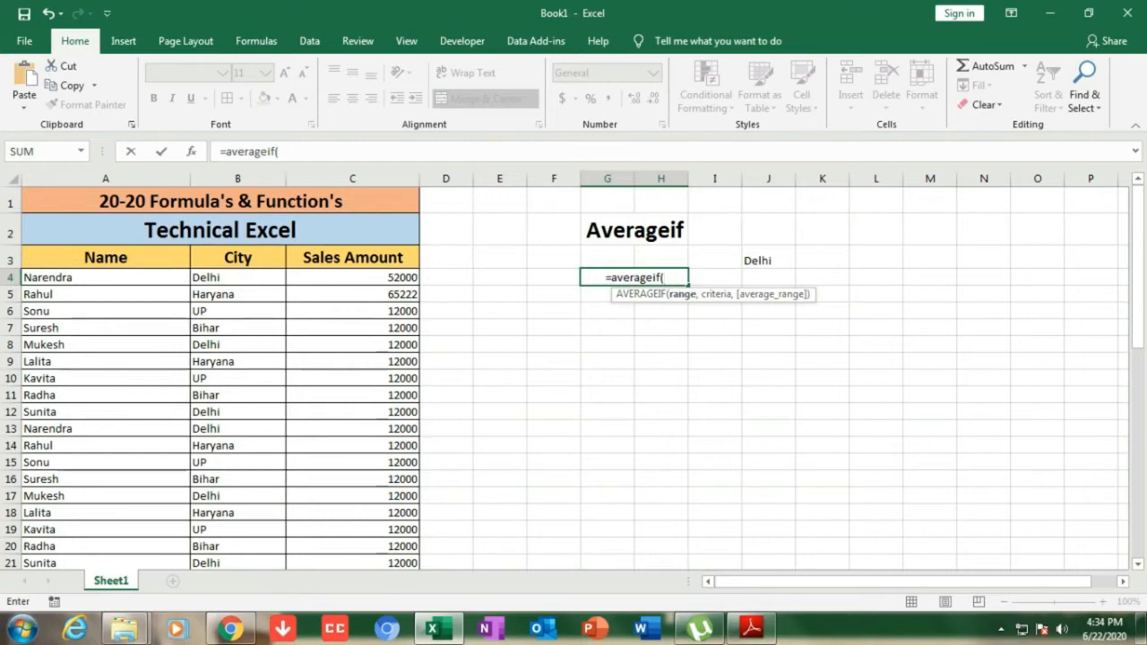
pyautogui.moveTo(237, 277); pyautogui.dragTo(269, 534)
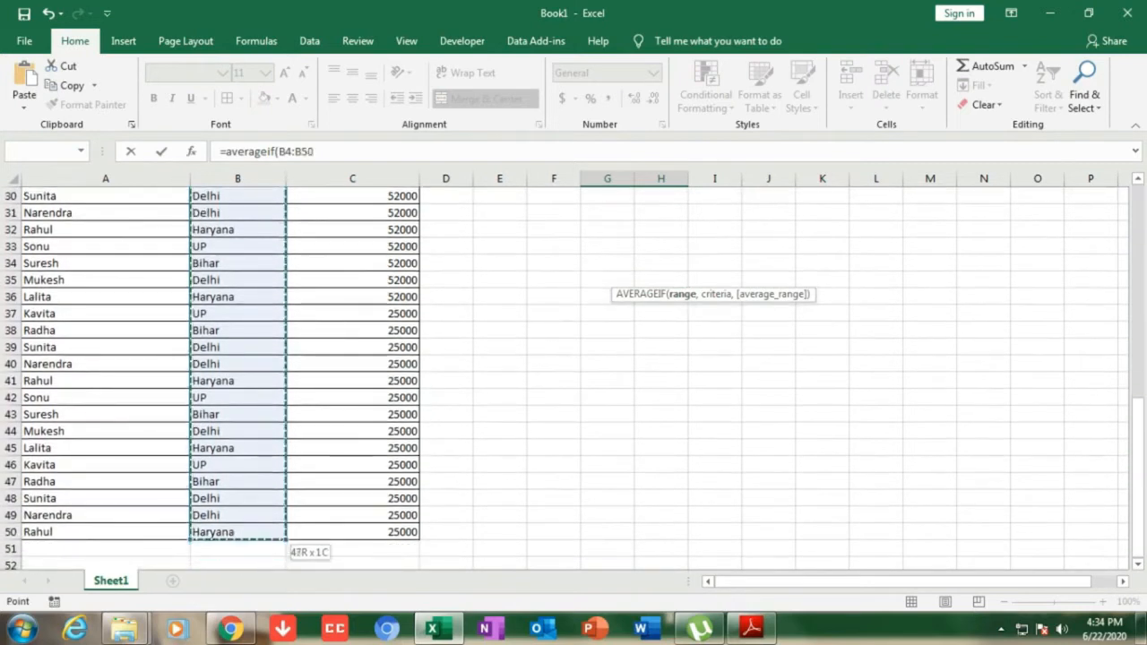
pyautogui.scroll(10, 574, 376)
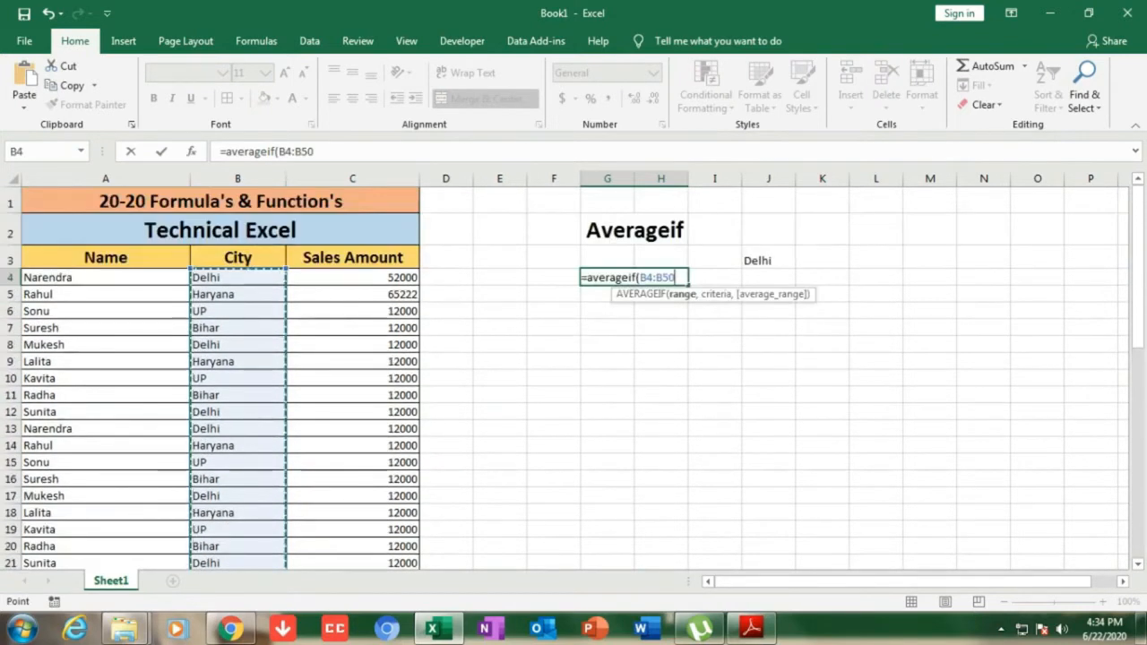
pyautogui.write(',')
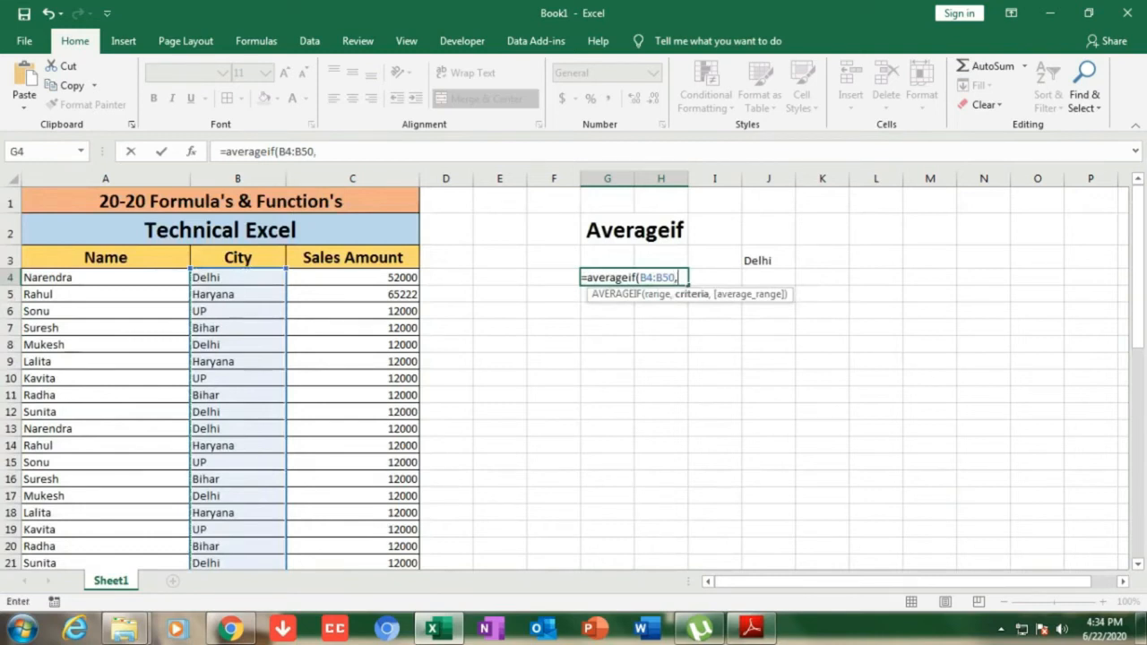
pyautogui.click(768, 260)
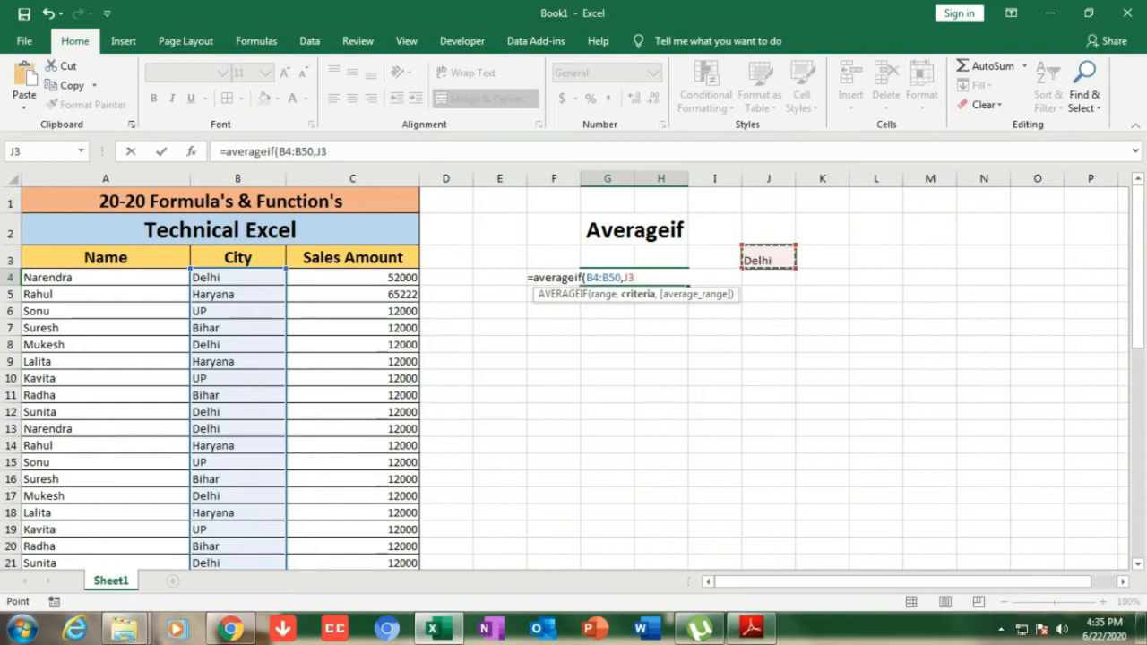
pyautogui.write(',')
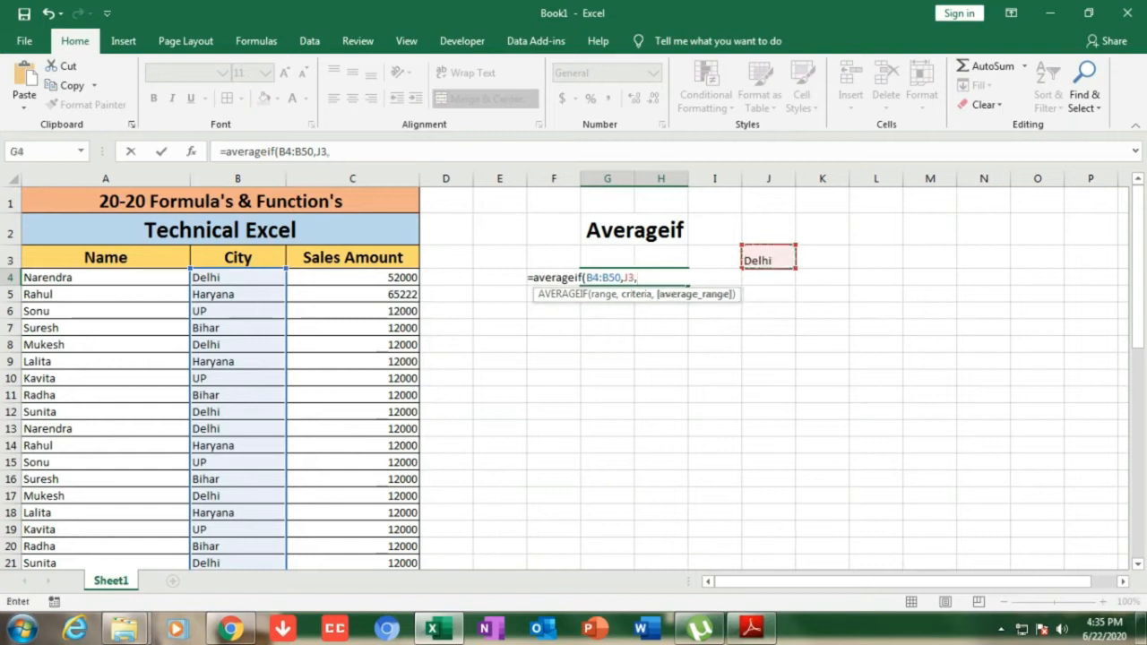
pyautogui.moveTo(352, 277); pyautogui.dragTo(376, 495)
pyautogui.moveTo(376, 537)
pyautogui.mouseDown()
pyautogui.moveTo(376, 574)
pyautogui.moveTo(376, 538)
pyautogui.mouseUp()
pyautogui.scroll(10, 573, 376)
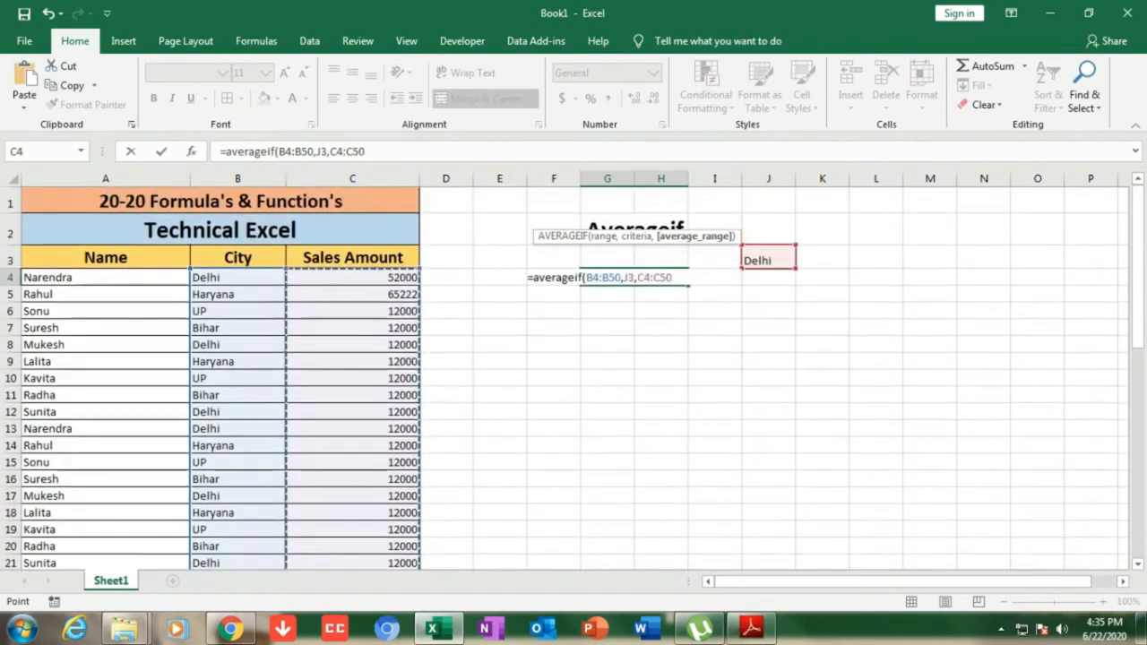
pyautogui.write(')')
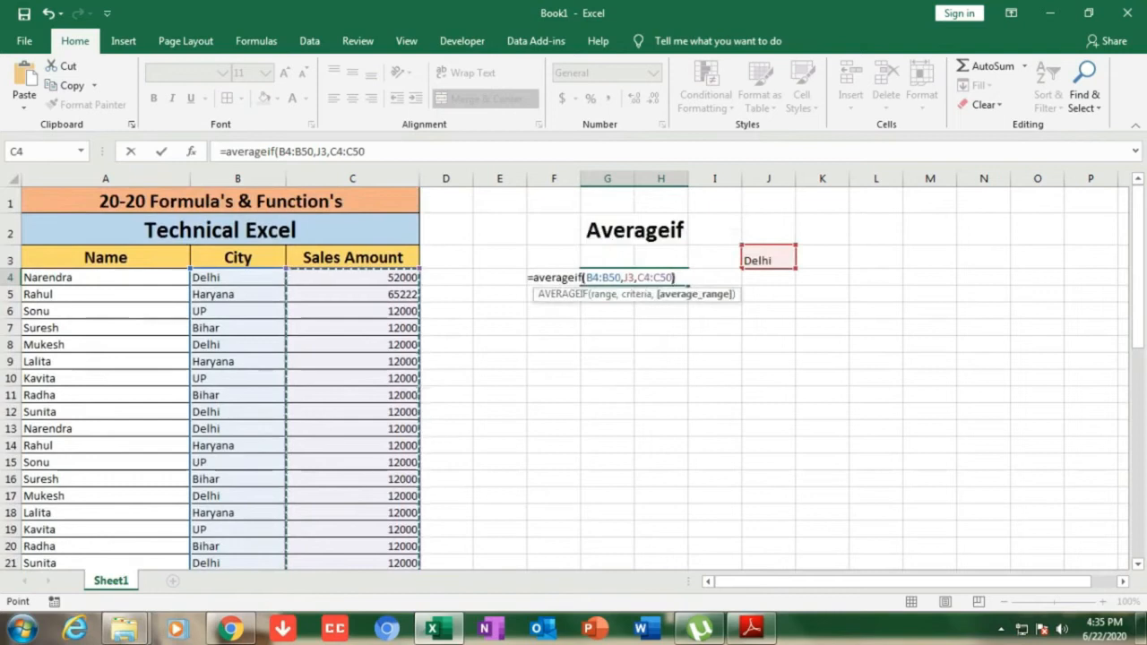
pyautogui.press('Return')
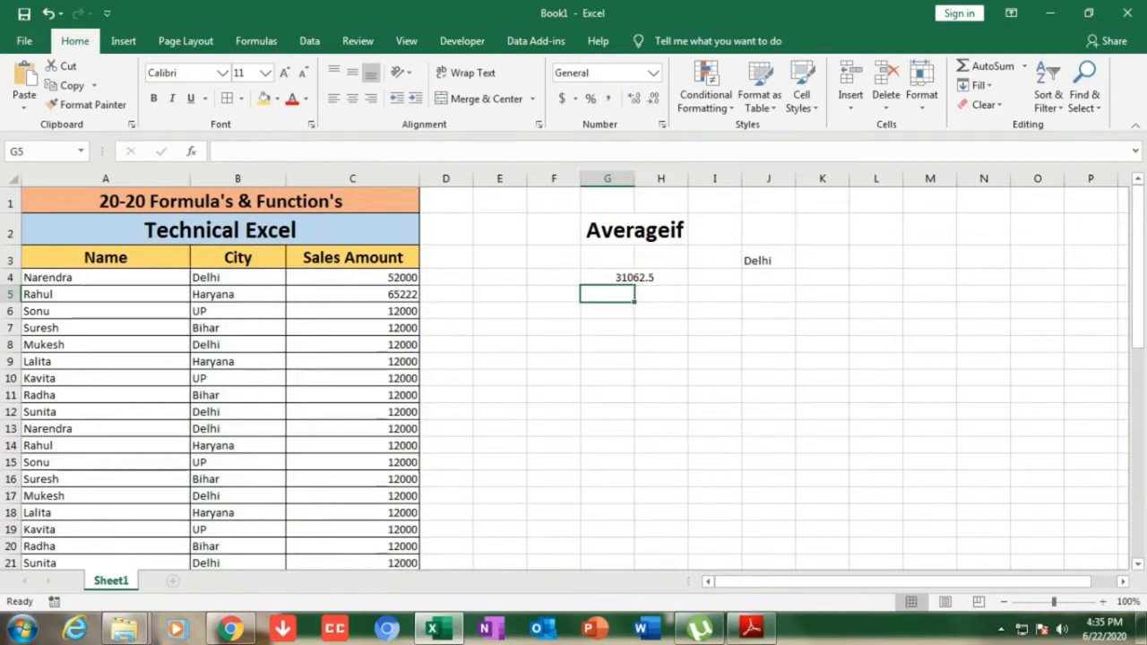
# Change the J3 city criterion to Haryana
pyautogui.click(767, 260)
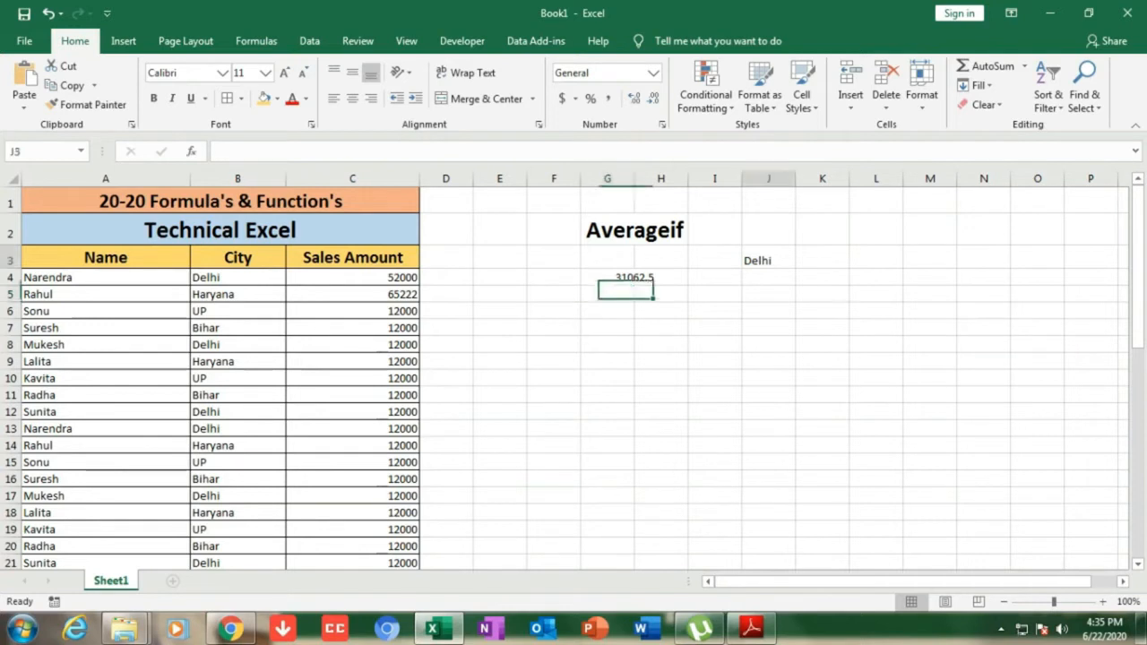
pyautogui.write('har')
pyautogui.press('BackSpace')
pyautogui.press('BackSpace')
pyautogui.press('BackSpace')
pyautogui.write('Haryana')
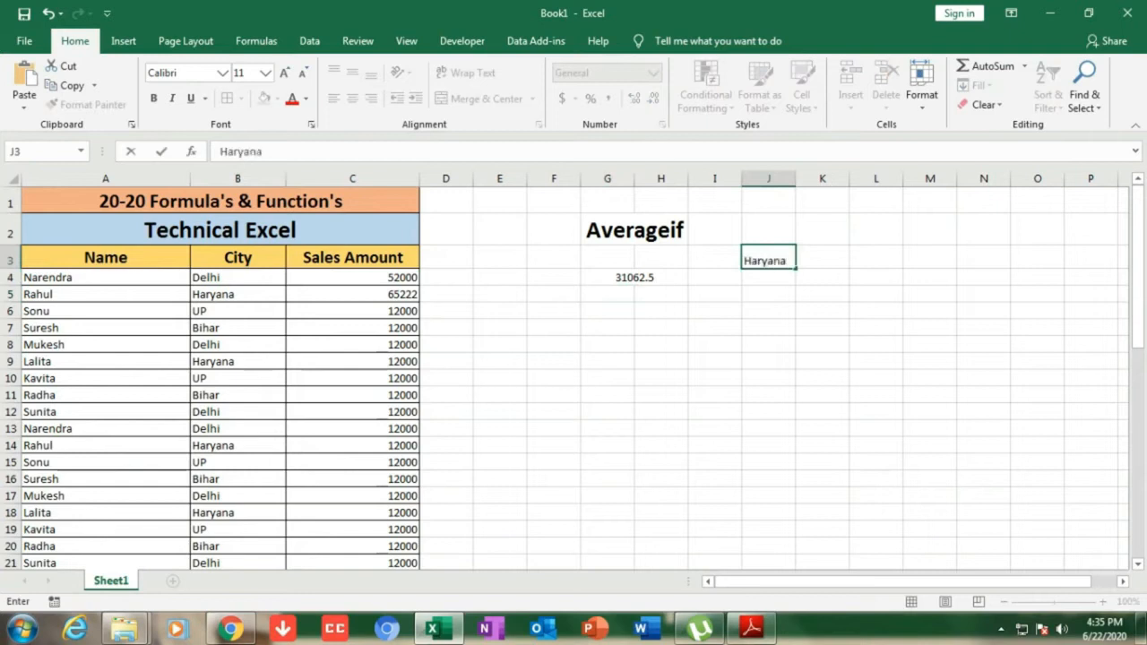
pyautogui.press('Return')
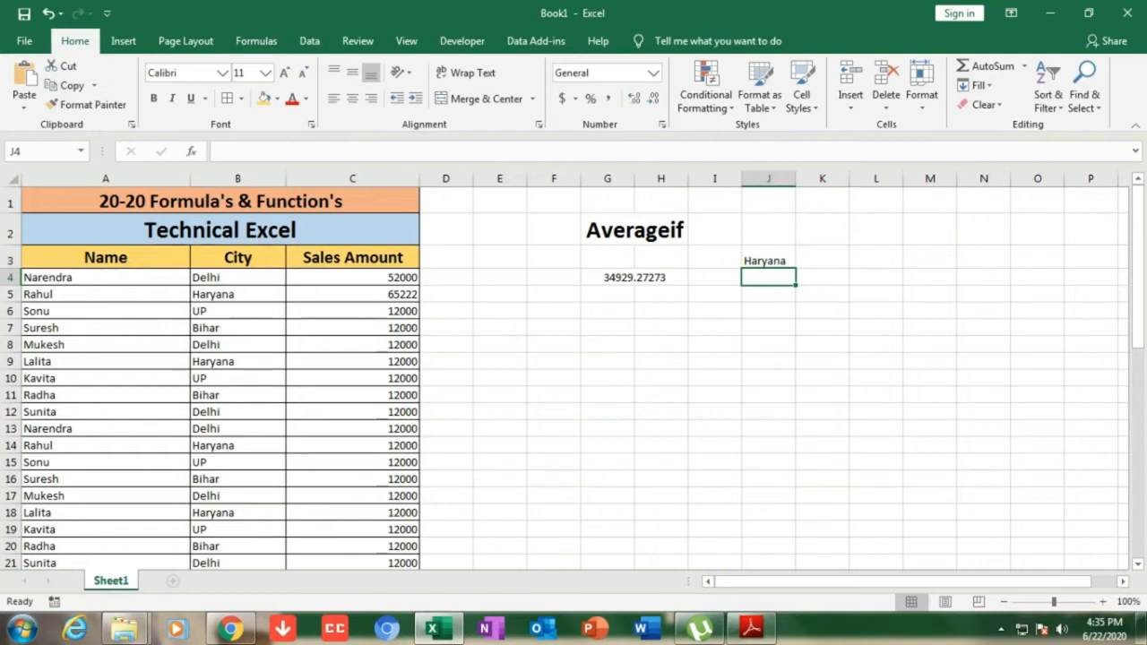
# Change the J3 city criterion to Bihar, making the average 27900
pyautogui.click(768, 258)
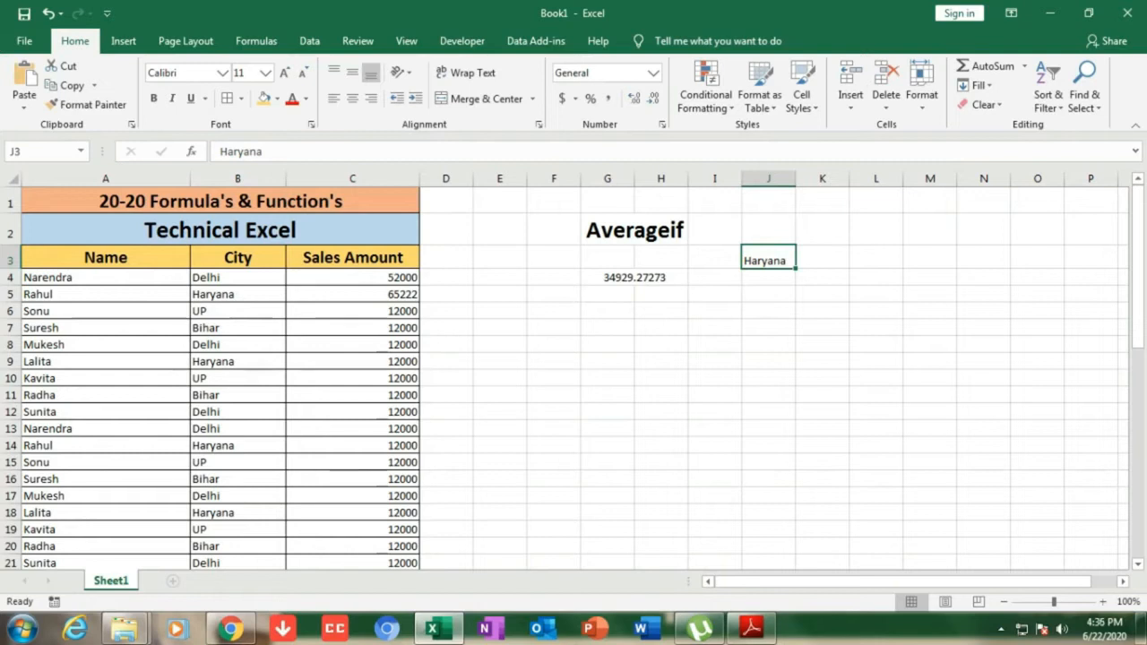
pyautogui.write('Bihar')
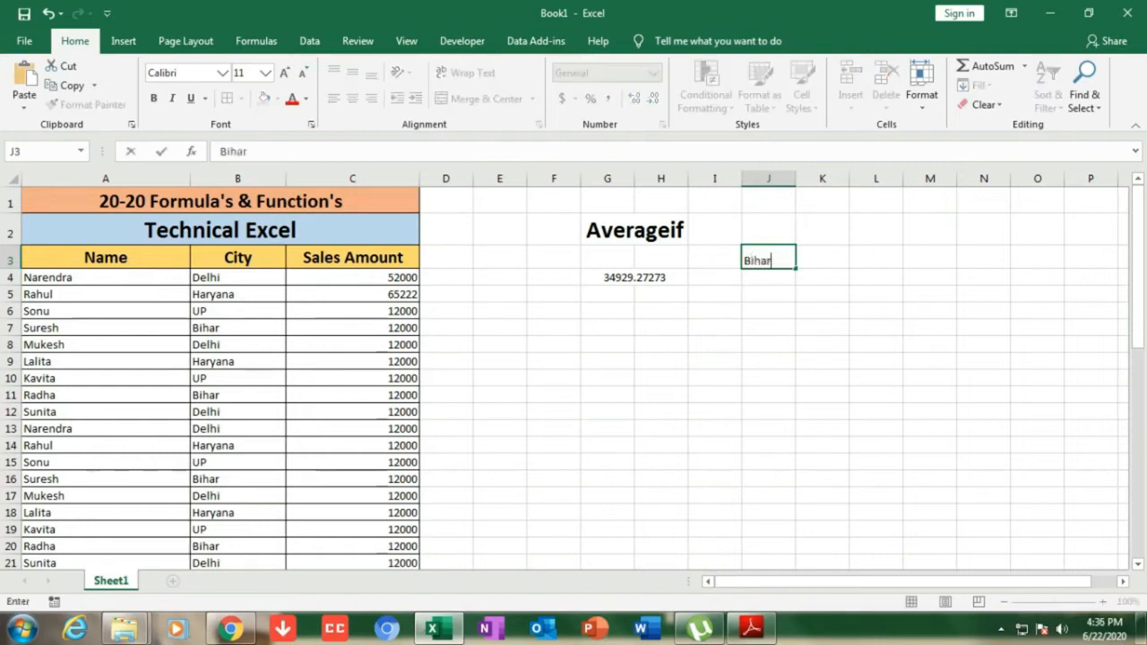
pyautogui.press('Return')
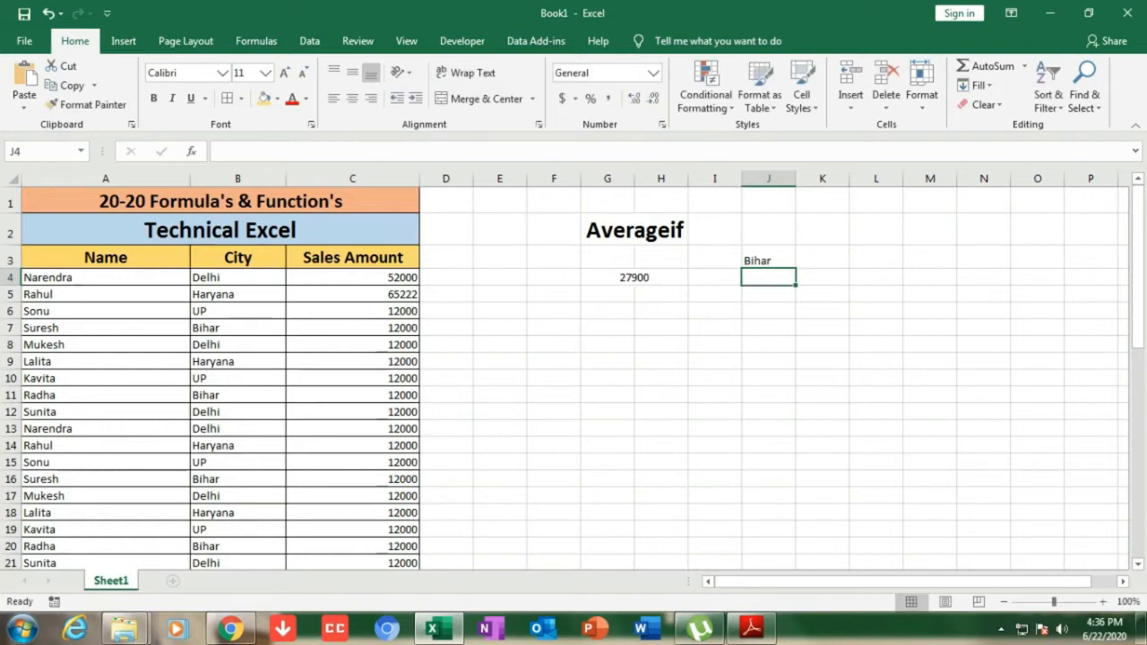
pyautogui.click(634, 230)
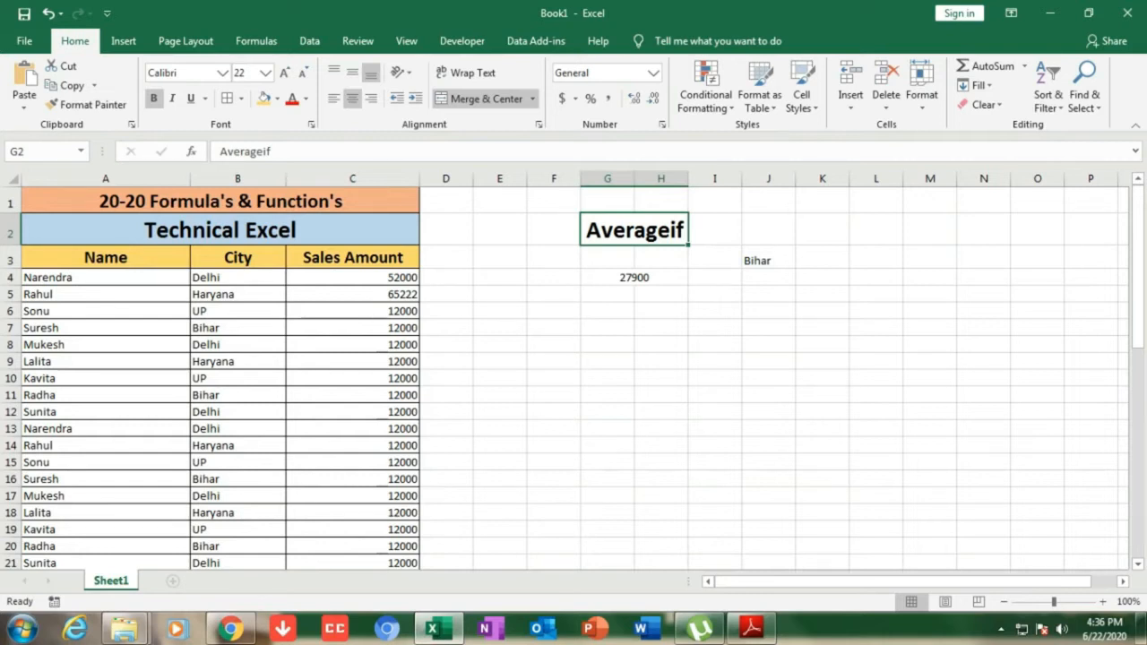
# Replace the Averageif heading with Countifs and delete the average formula in G4
pyautogui.press('Delete')
pyautogui.write('Counti')
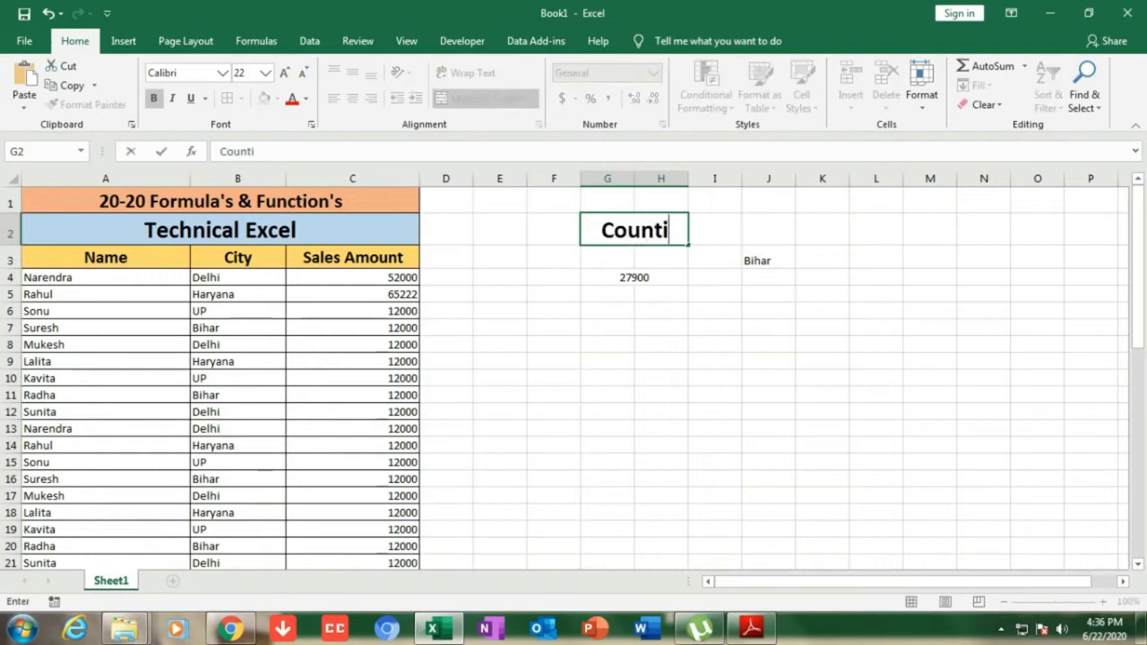
pyautogui.write('fs')
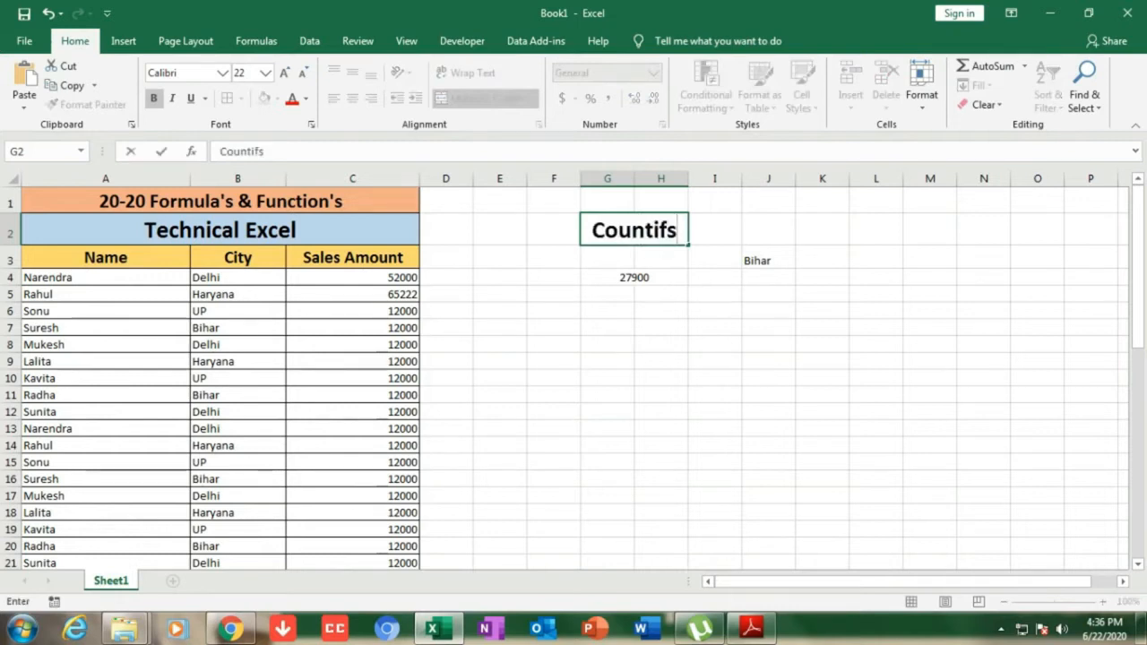
pyautogui.press('Return')
pyautogui.press('Return')
pyautogui.press('Delete')
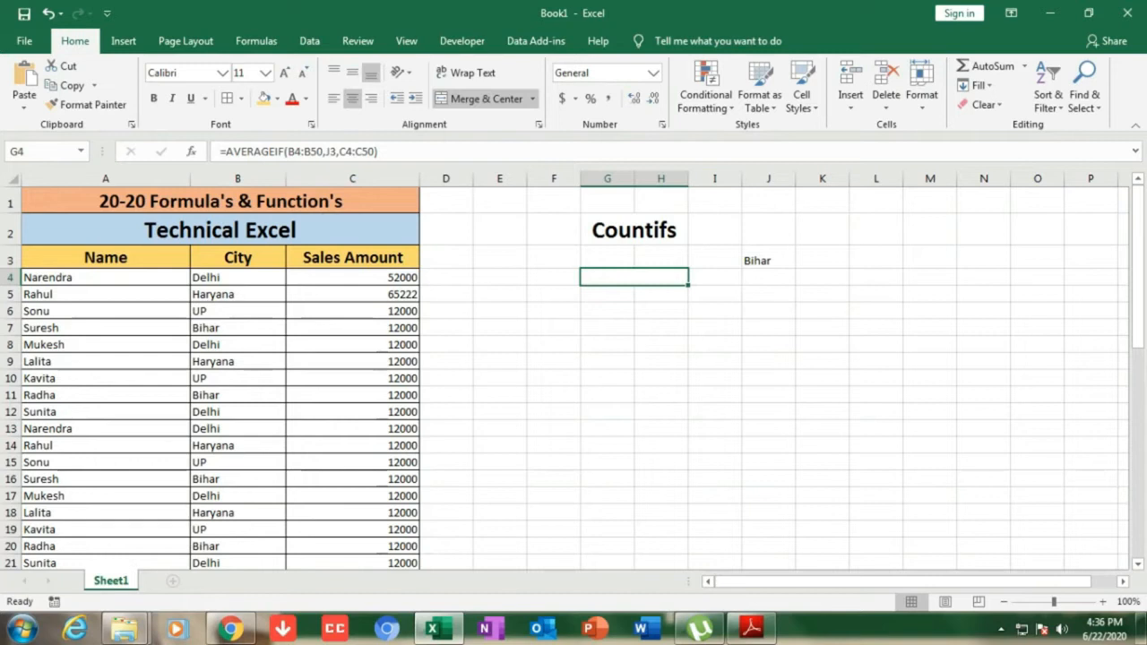
# Start a =COUNTIFS( formula in G4, correcting the misspelled function name
pyautogui.write('=')
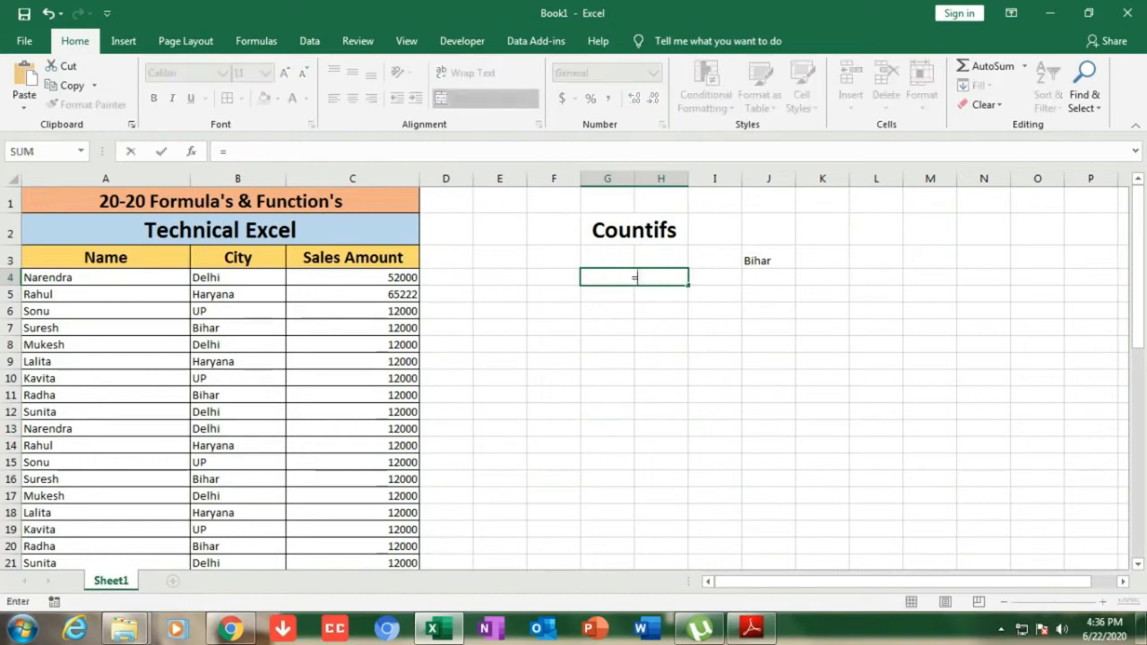
pyautogui.write('countif(')
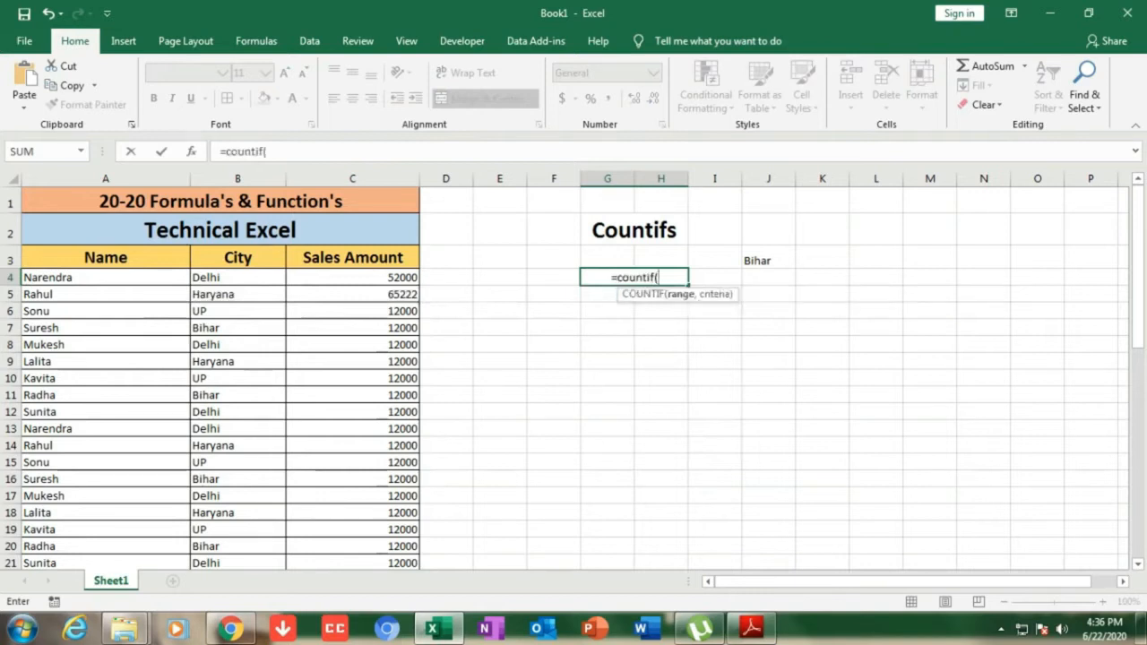
pyautogui.press('BackSpace')
pyautogui.write('s(')
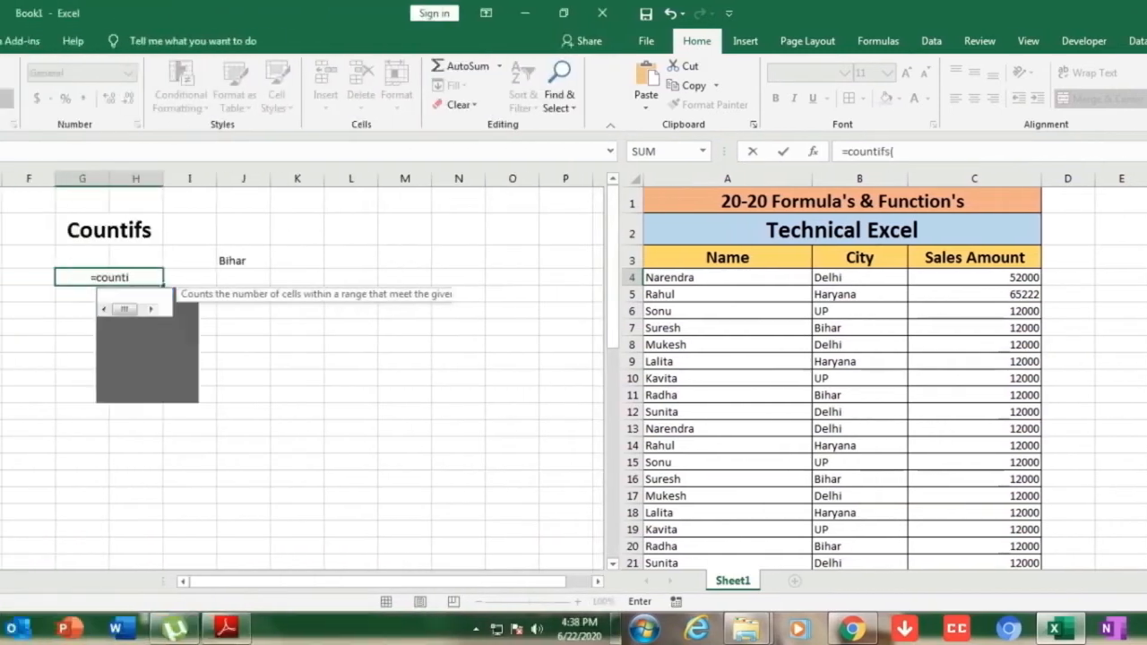
pyautogui.press('BackSpace')
pyautogui.write('is')
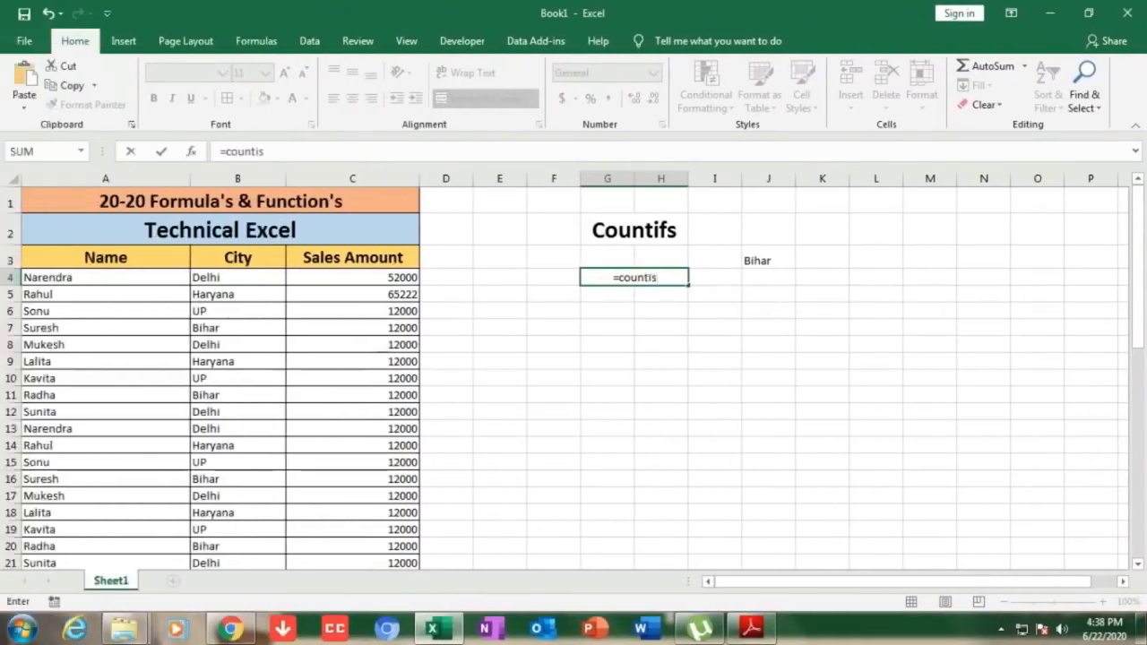
pyautogui.press('BackSpace')
pyautogui.press('BackSpace')
pyautogui.write('if')
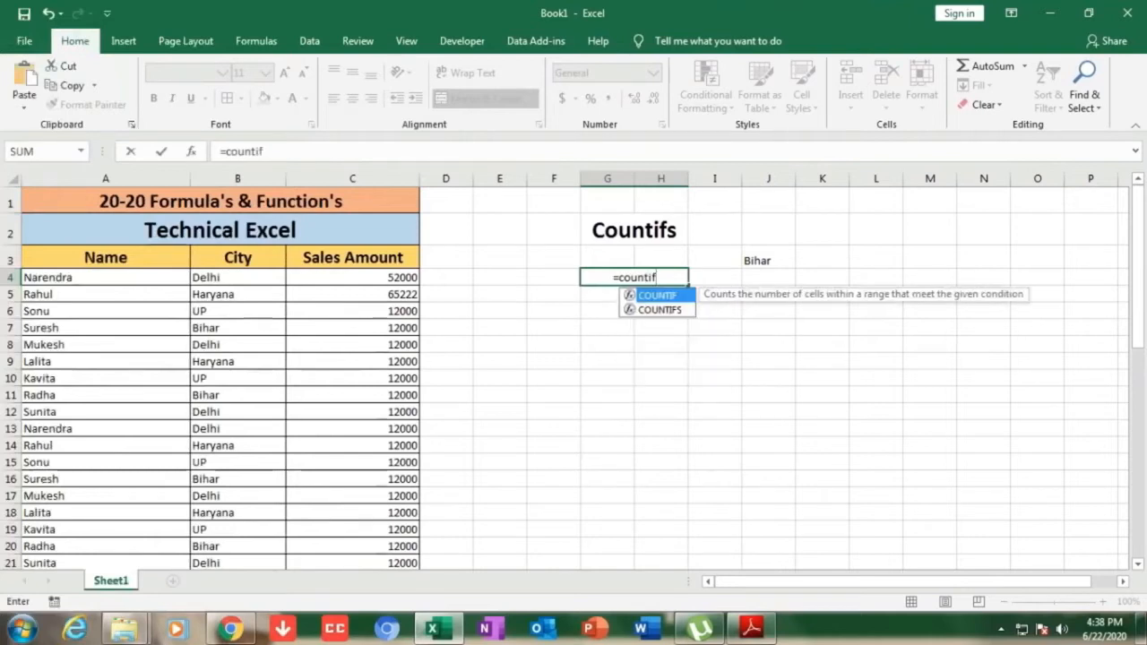
pyautogui.write('s(')
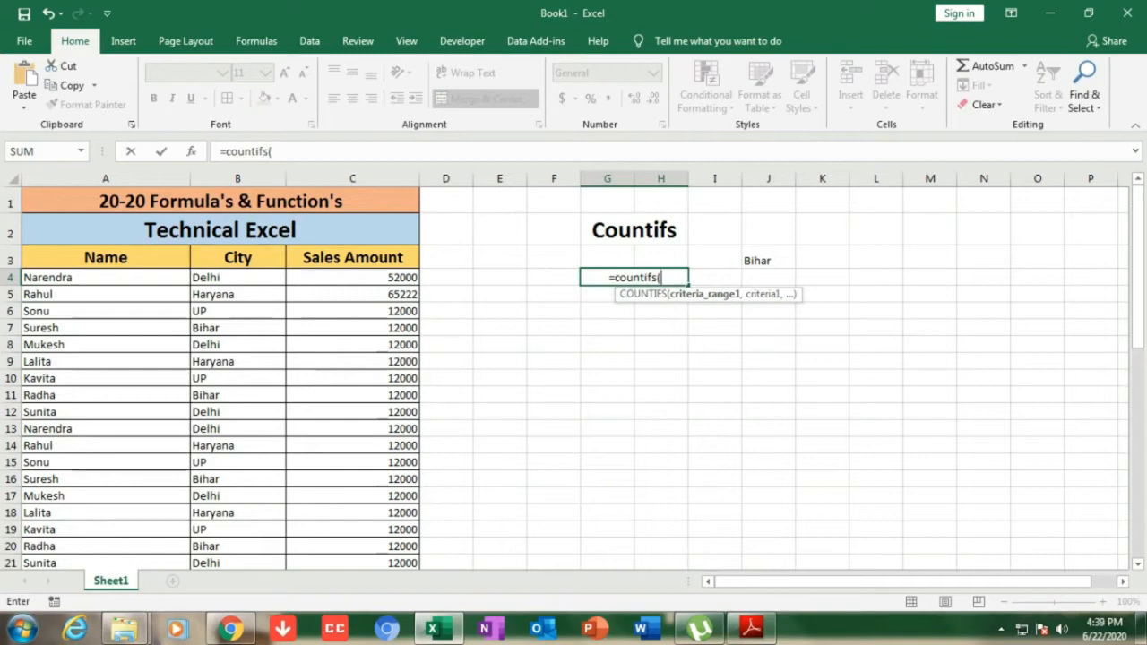
# Add criteria B4:B50 equal to "Bihar" and C4:C50 >12000 to the COUNTIFS formula
pyautogui.moveTo(238, 277); pyautogui.dragTo(267, 499)
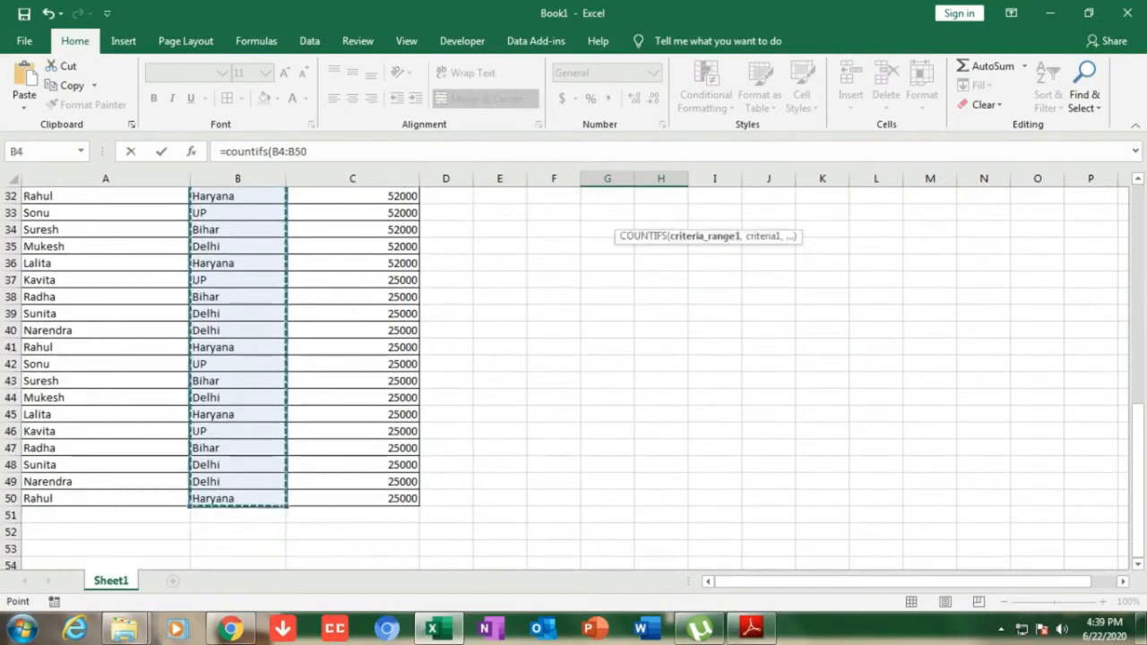
pyautogui.scroll(6, 267, 499)
pyautogui.scroll(4, 267, 499)
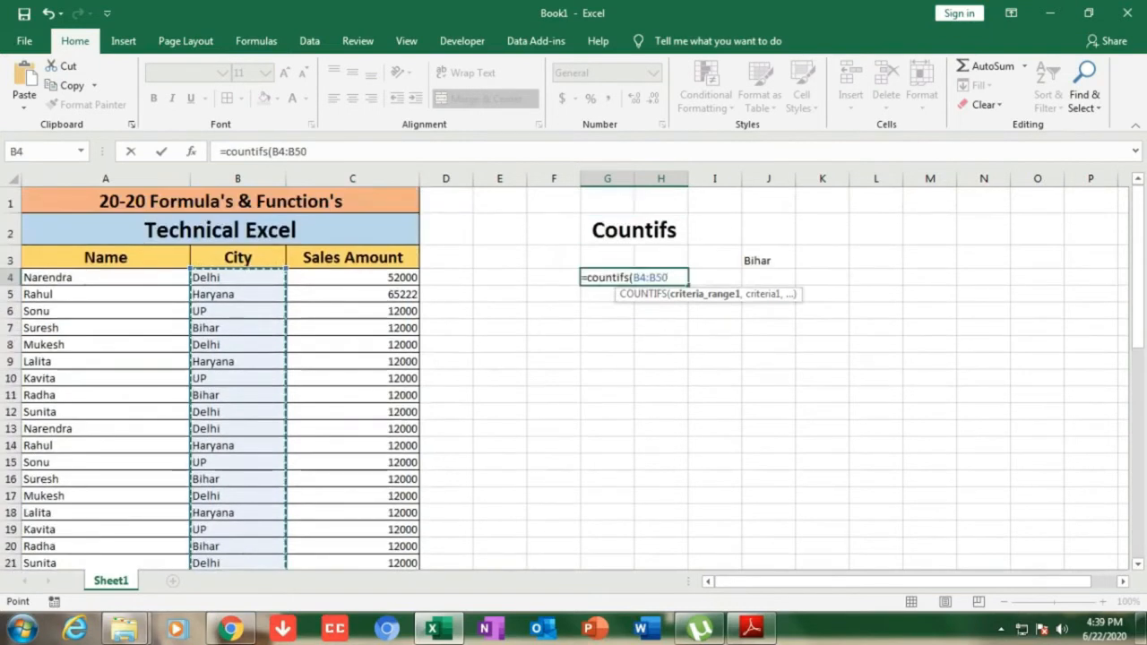
pyautogui.write(',')
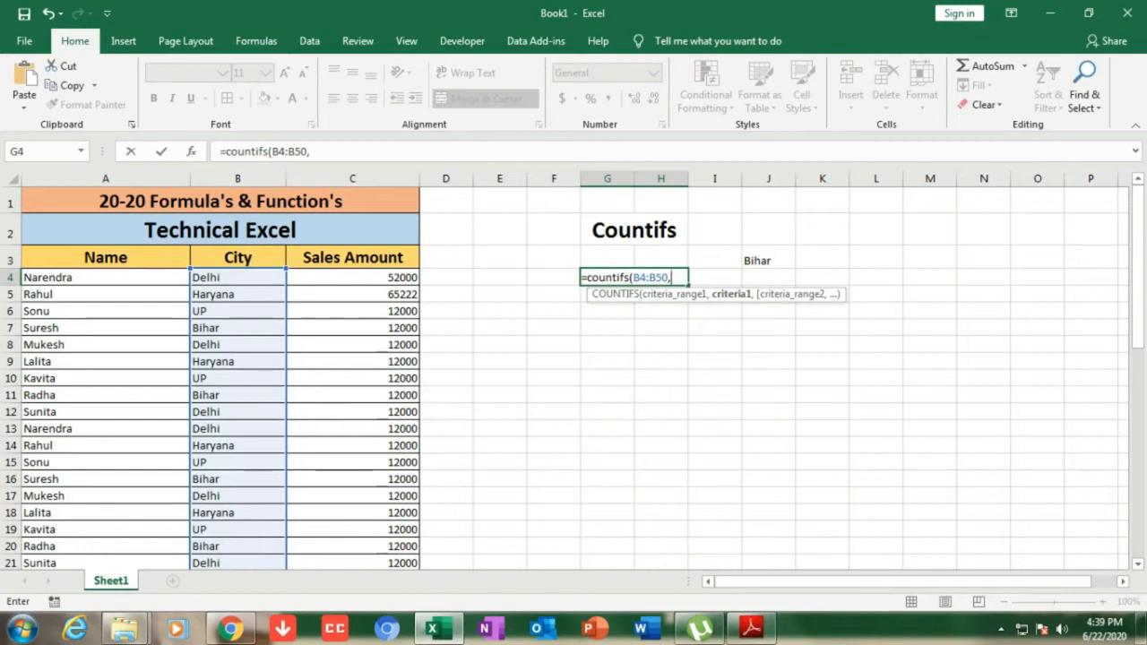
pyautogui.write('"Bihar",')
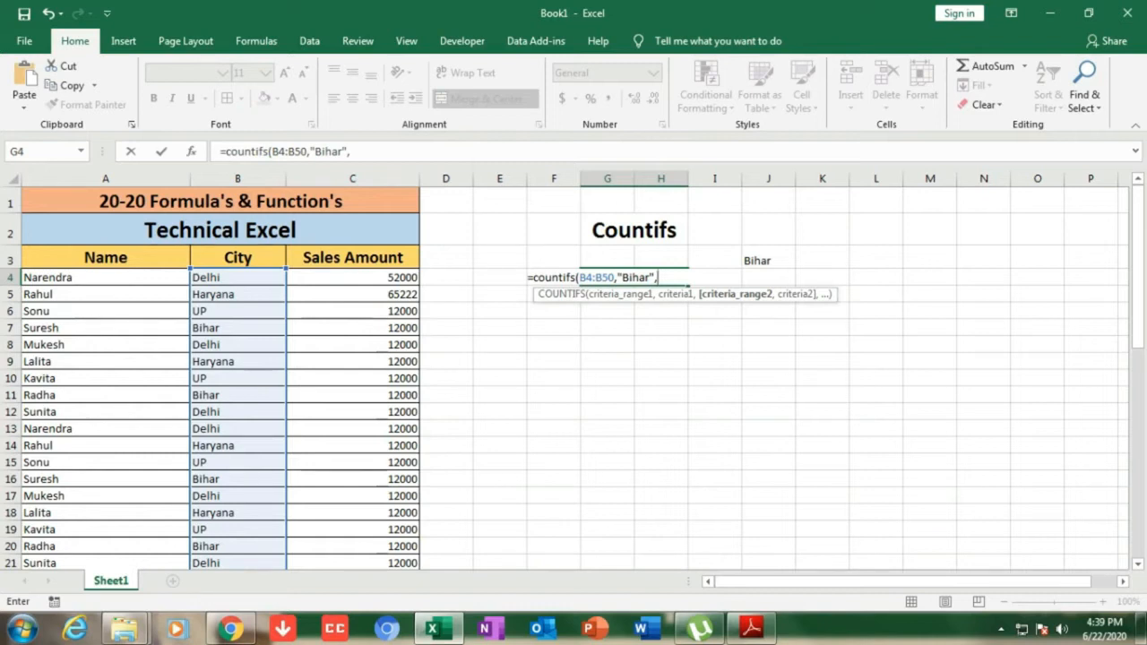
pyautogui.moveTo(352, 276); pyautogui.dragTo(352, 532)
pyautogui.scroll(3, 352, 532)
pyautogui.scroll(7, 352, 532)
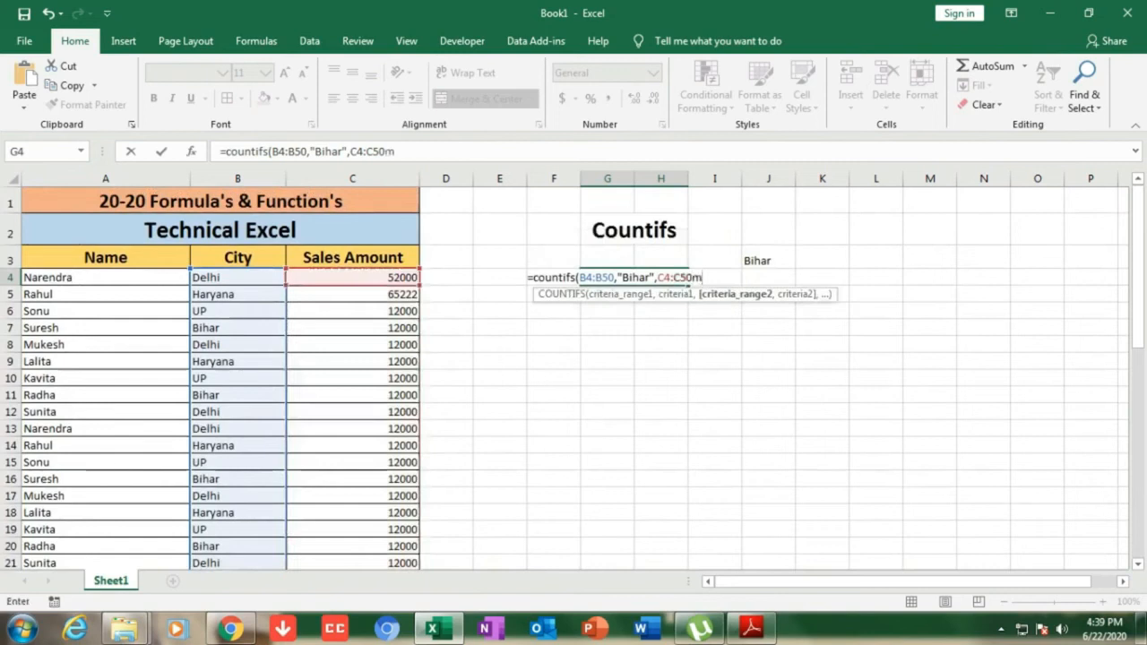
pyautogui.write(',')
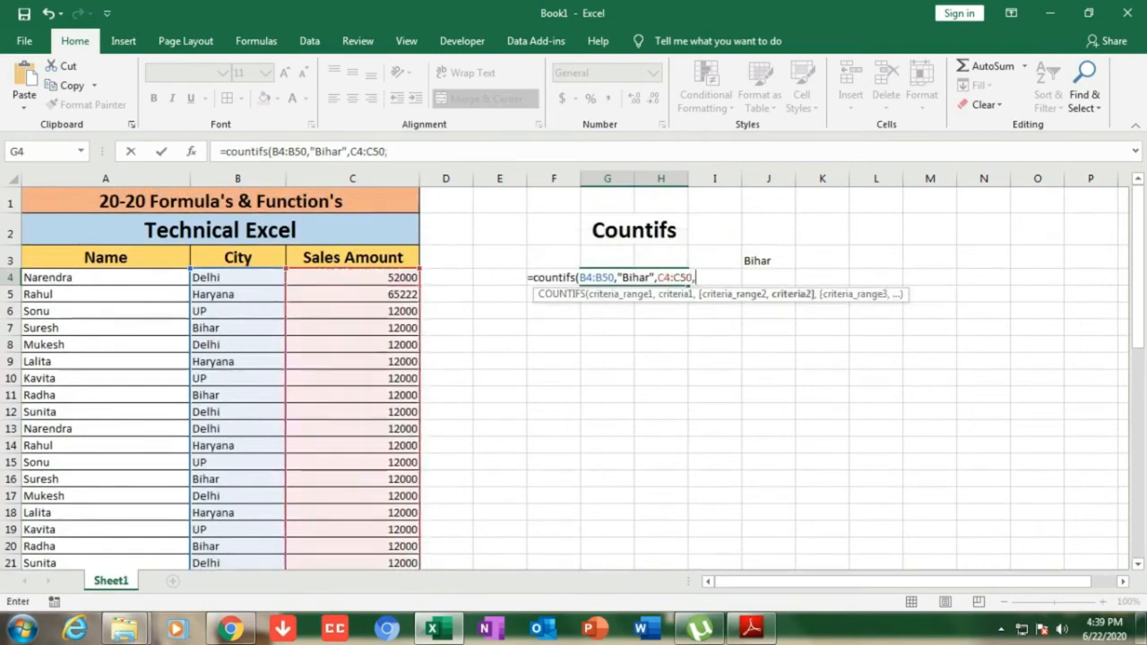
pyautogui.write('>1200')
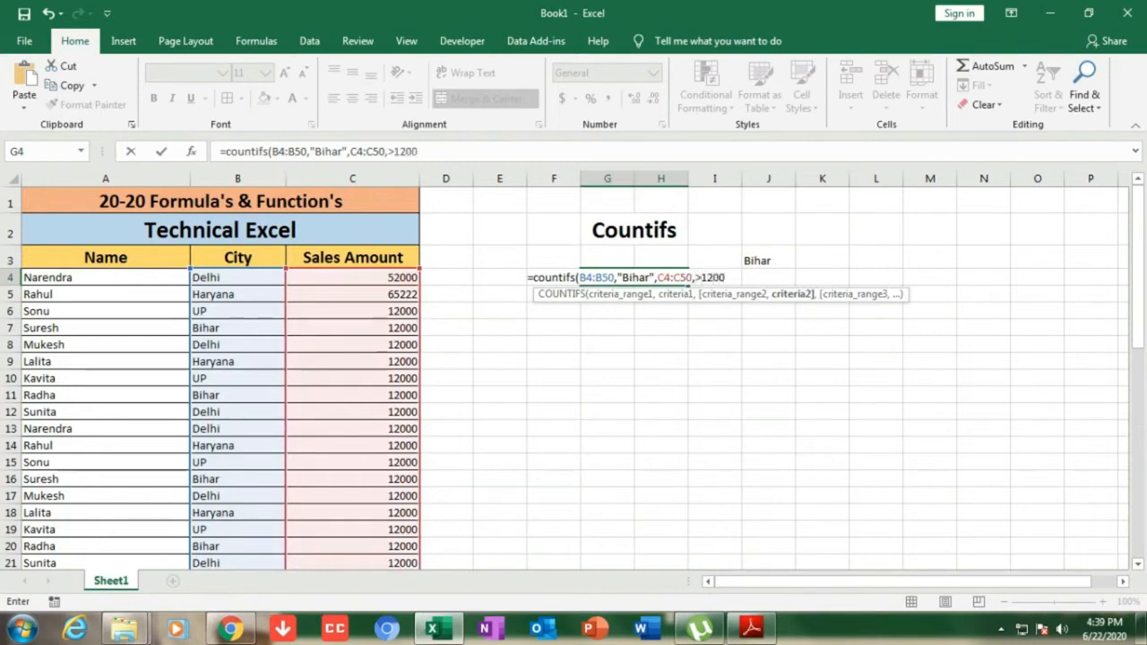
pyautogui.write('0)')
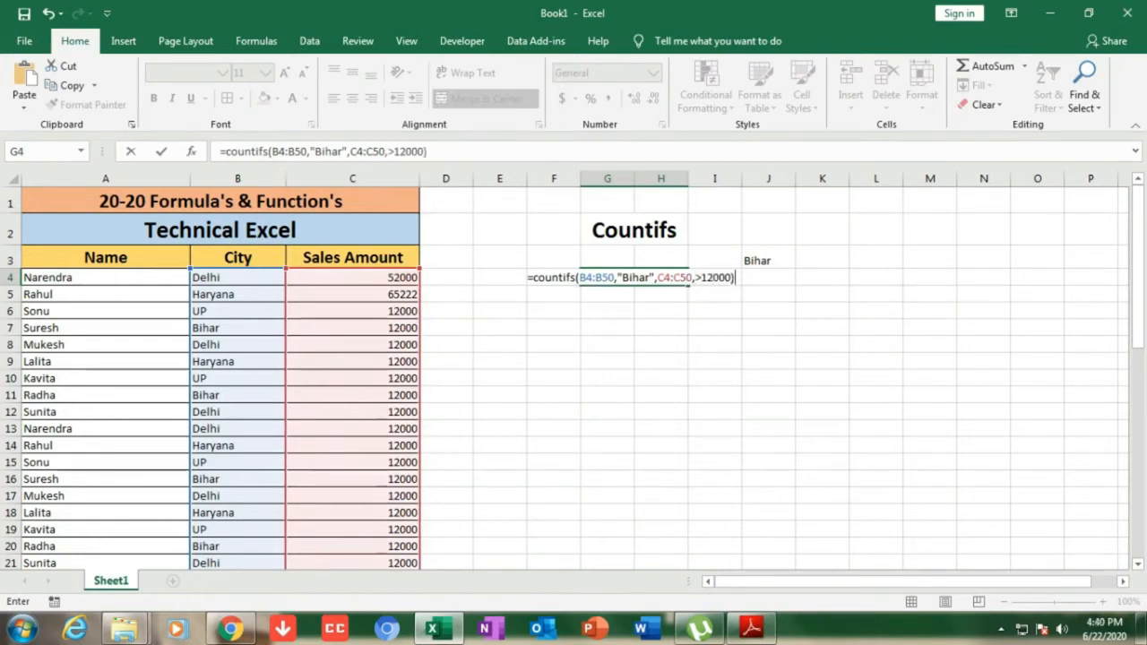
pyautogui.press('Return')
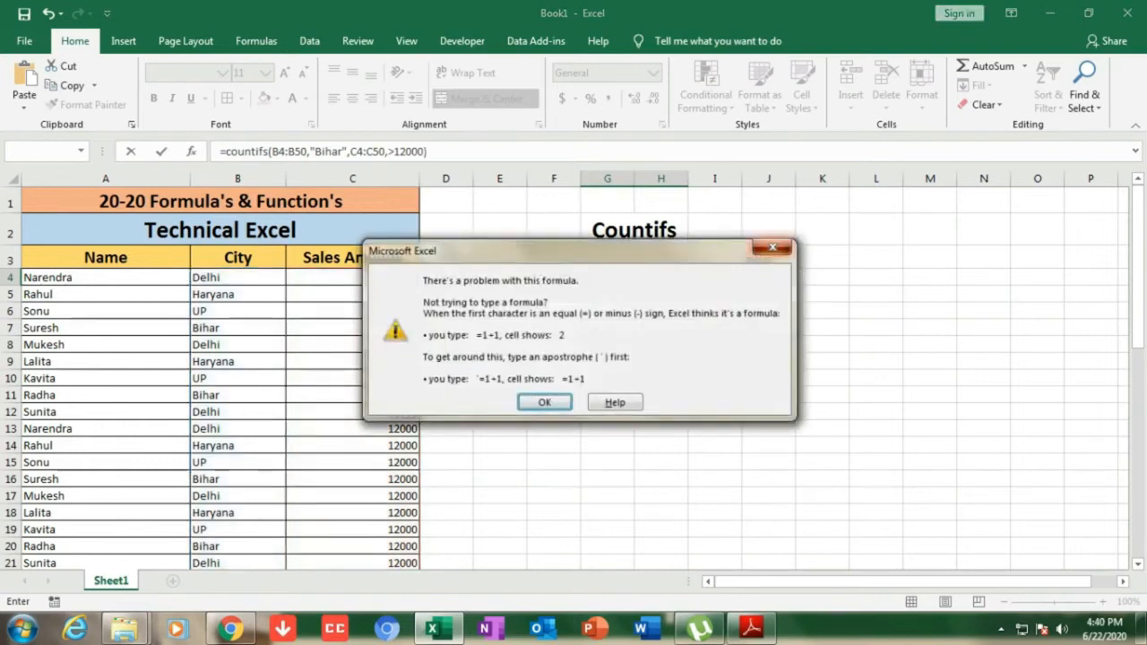
# Wrap the >12000 criterion in quotes so the COUNTIFS in G4 returns 6
pyautogui.press('Return')
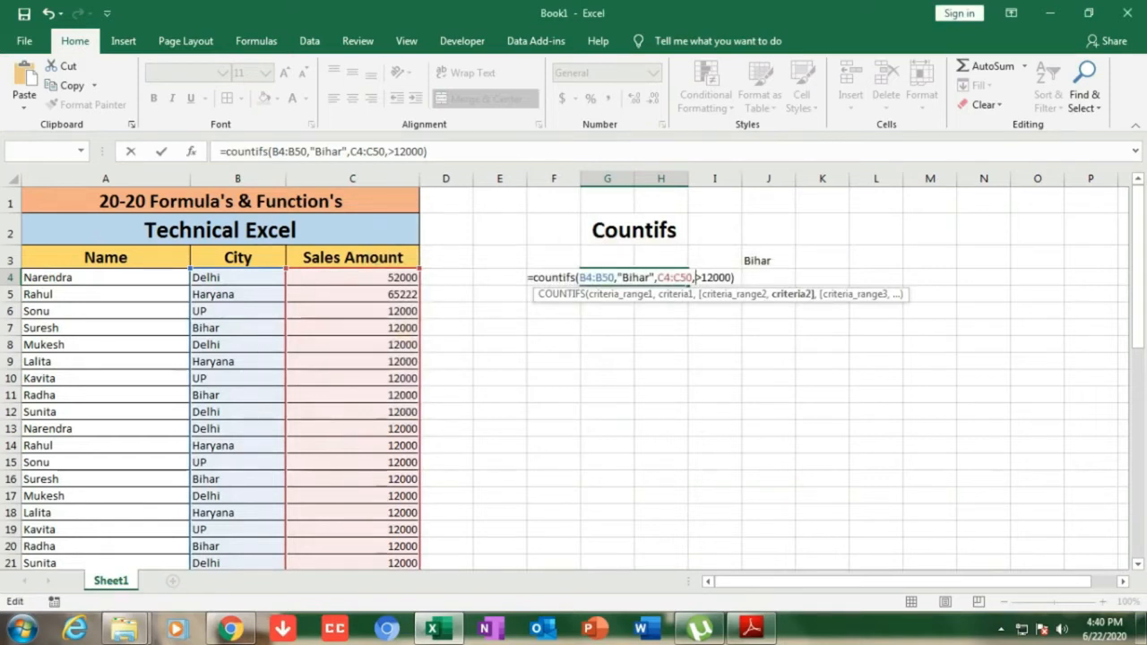
pyautogui.write('"')
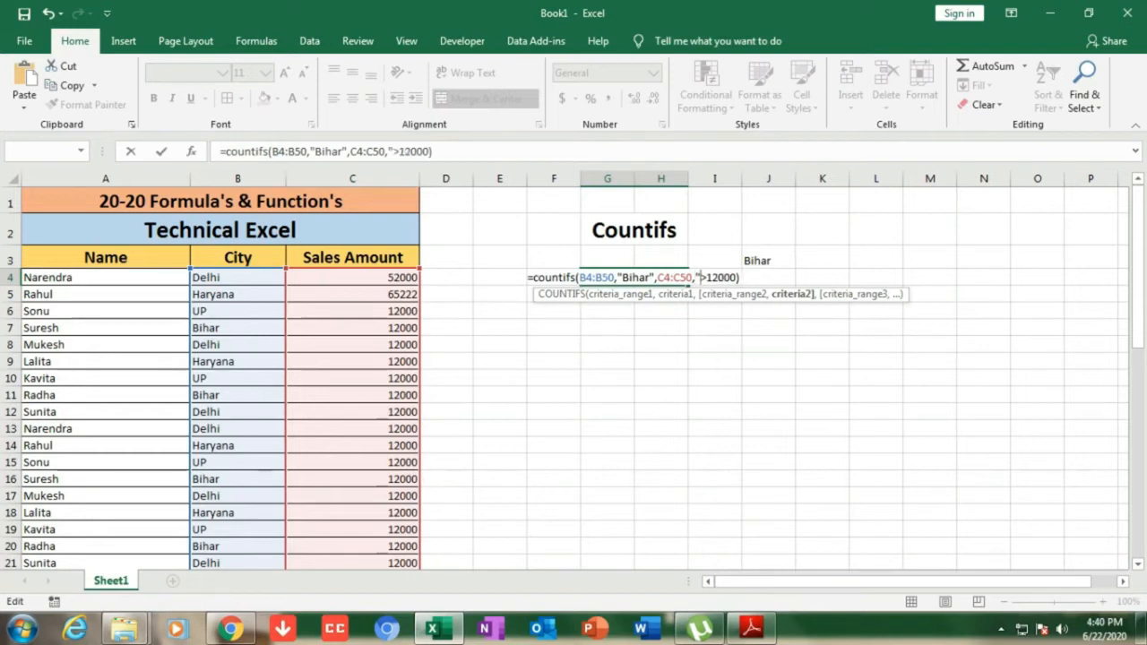
pyautogui.click(717, 277)
pyautogui.click(736, 278)
pyautogui.write('"')
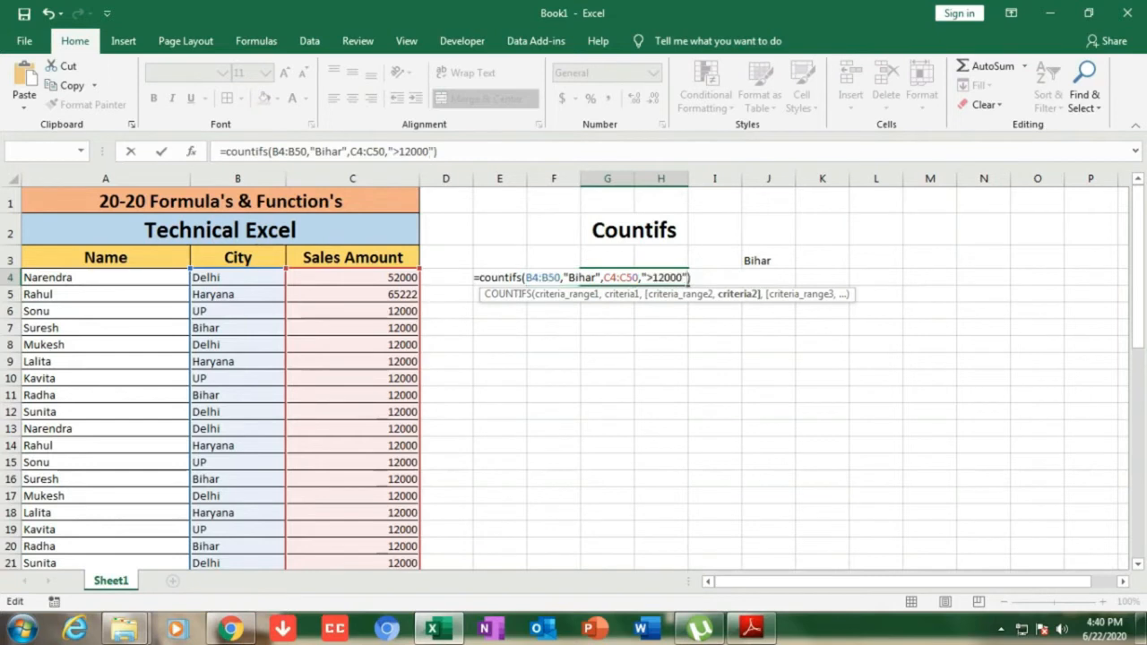
pyautogui.press('Return')
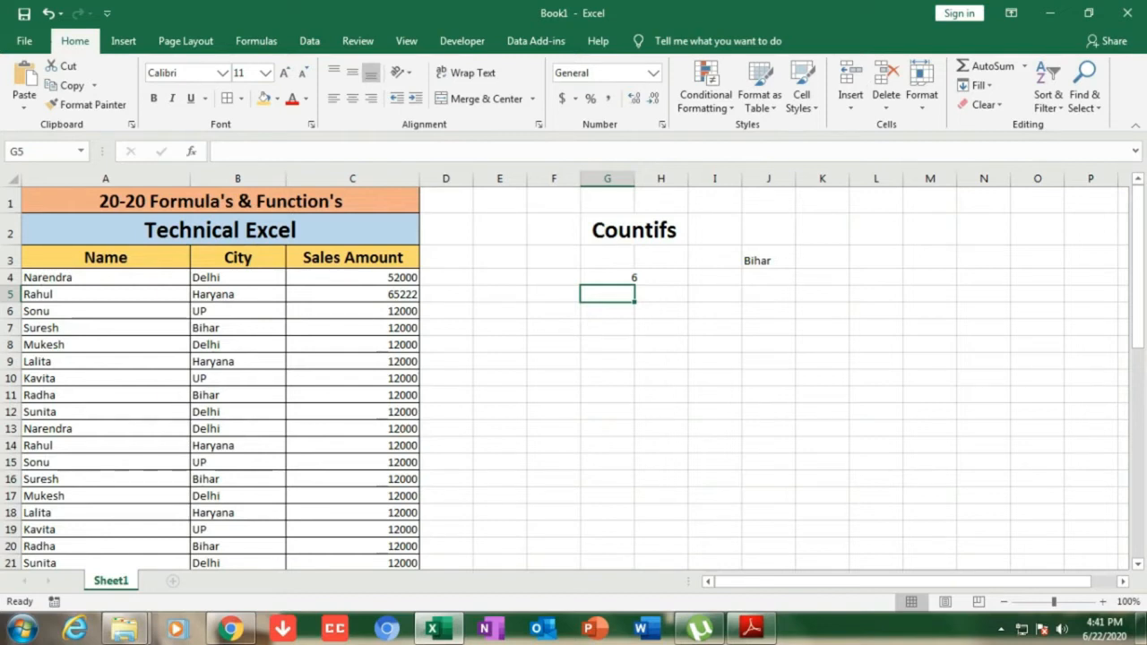
# Enter the header 'Good Sale / Bad Sale' in cell D3
pyautogui.click(446, 257)
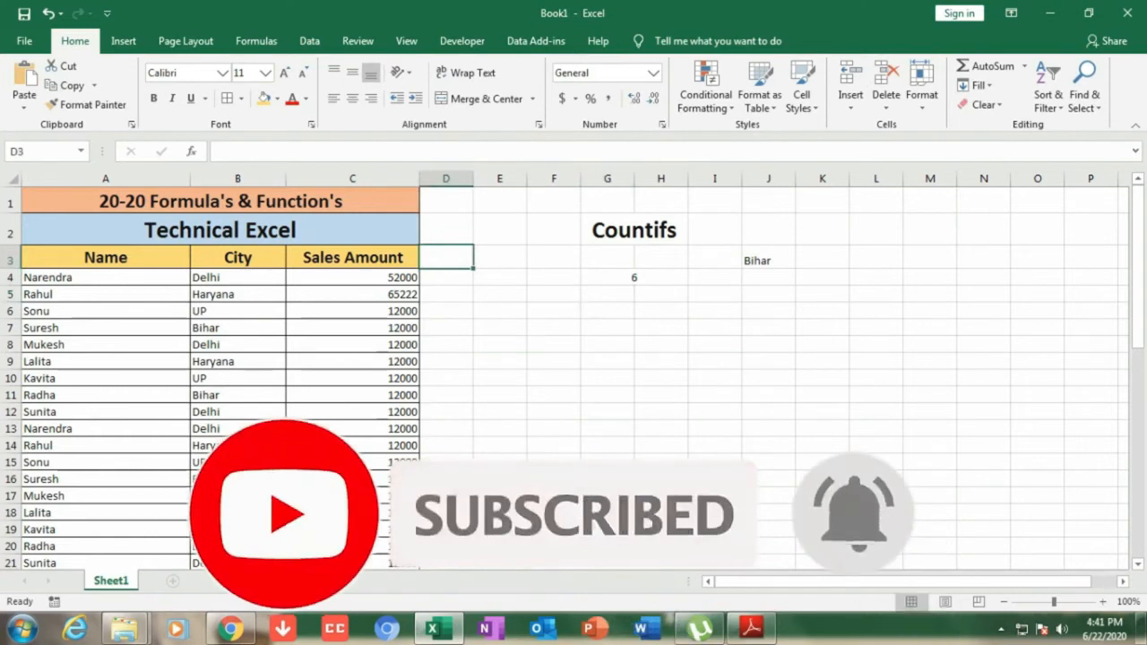
pyautogui.write('Goog')
pyautogui.press('BackSpace')
pyautogui.write('d')
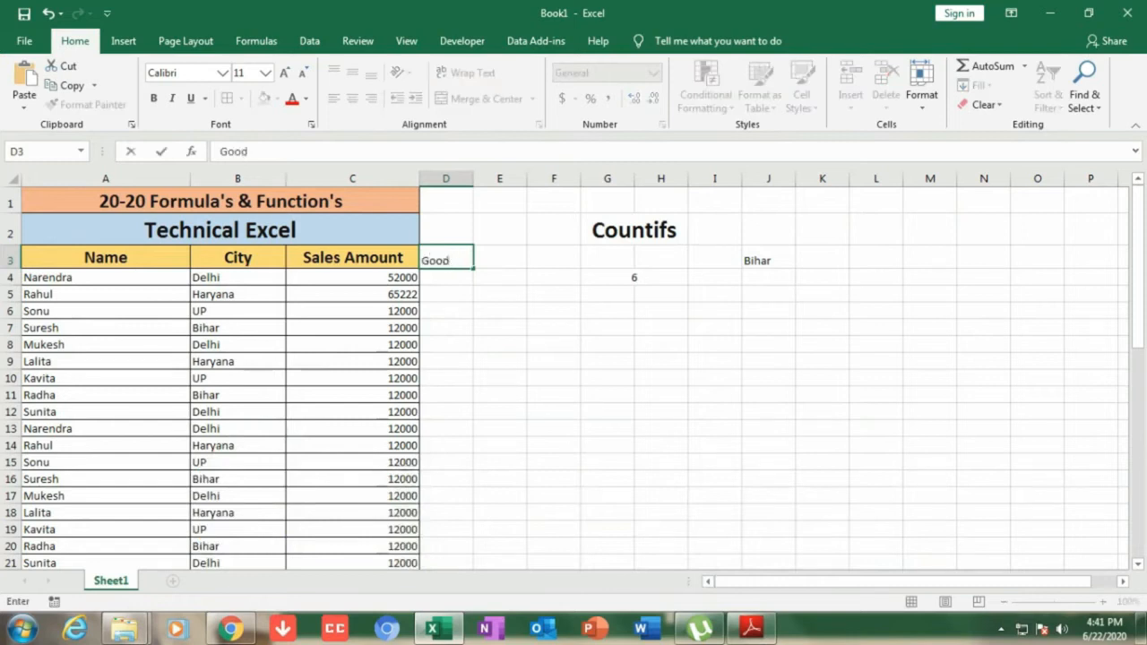
pyautogui.write(' Sale')
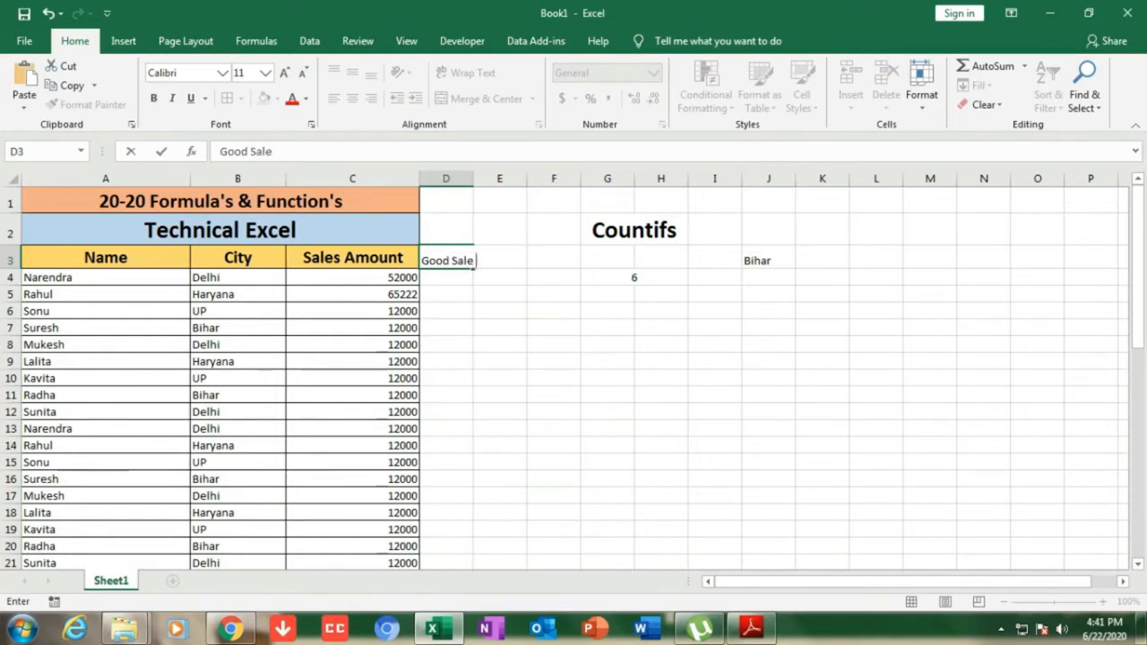
pyautogui.write('/ Bad Sale')
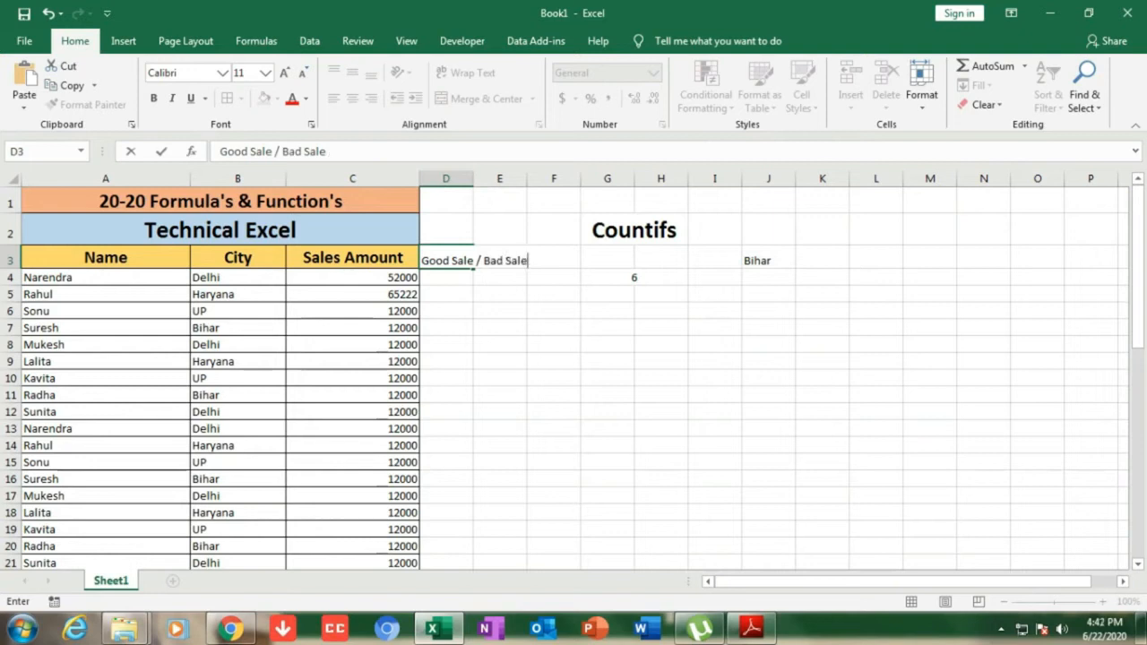
pyautogui.click(499, 311)
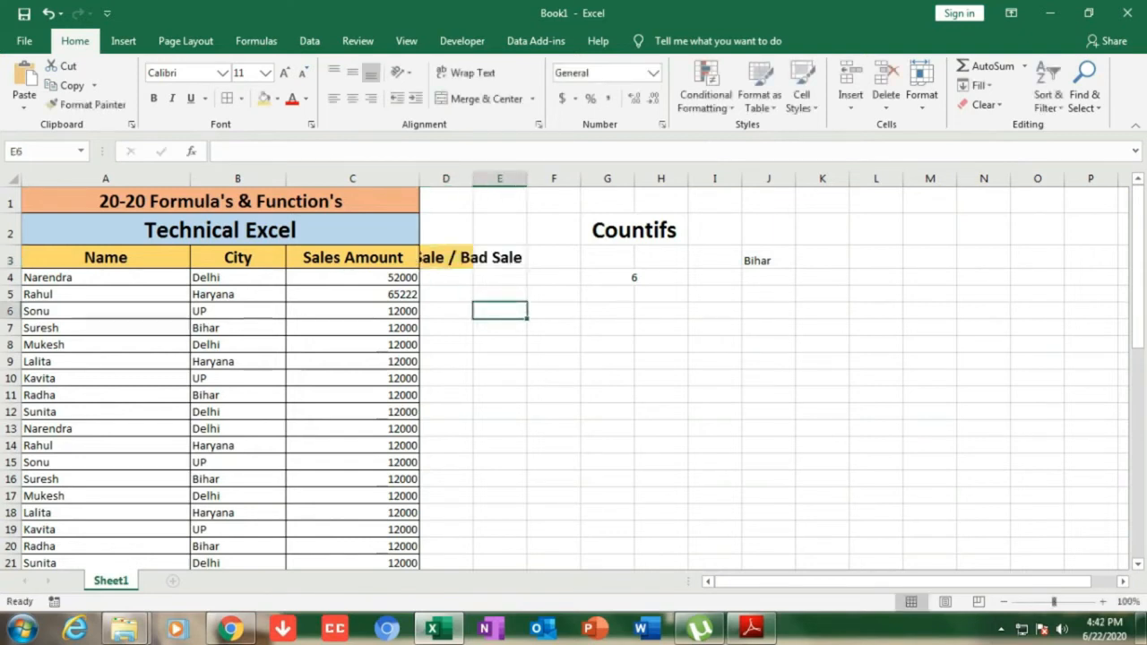
# Widen column D so the full 'Good Sale / Bad Sale' header shows
pyautogui.moveTo(473, 179); pyautogui.dragTo(623, 178)
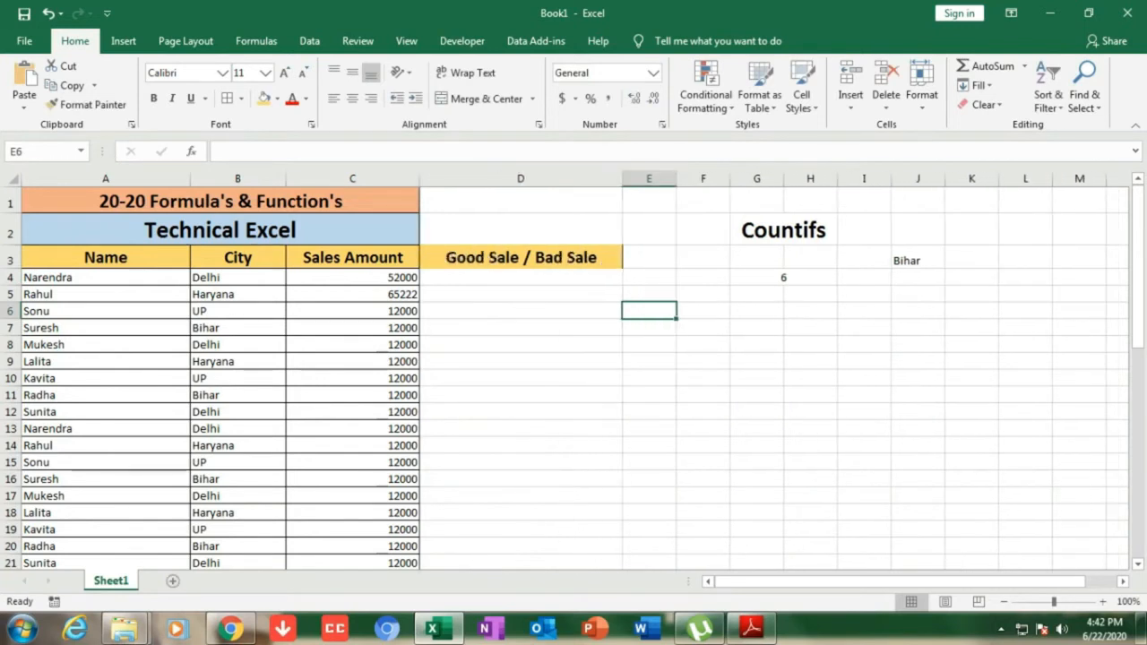
pyautogui.click(521, 278)
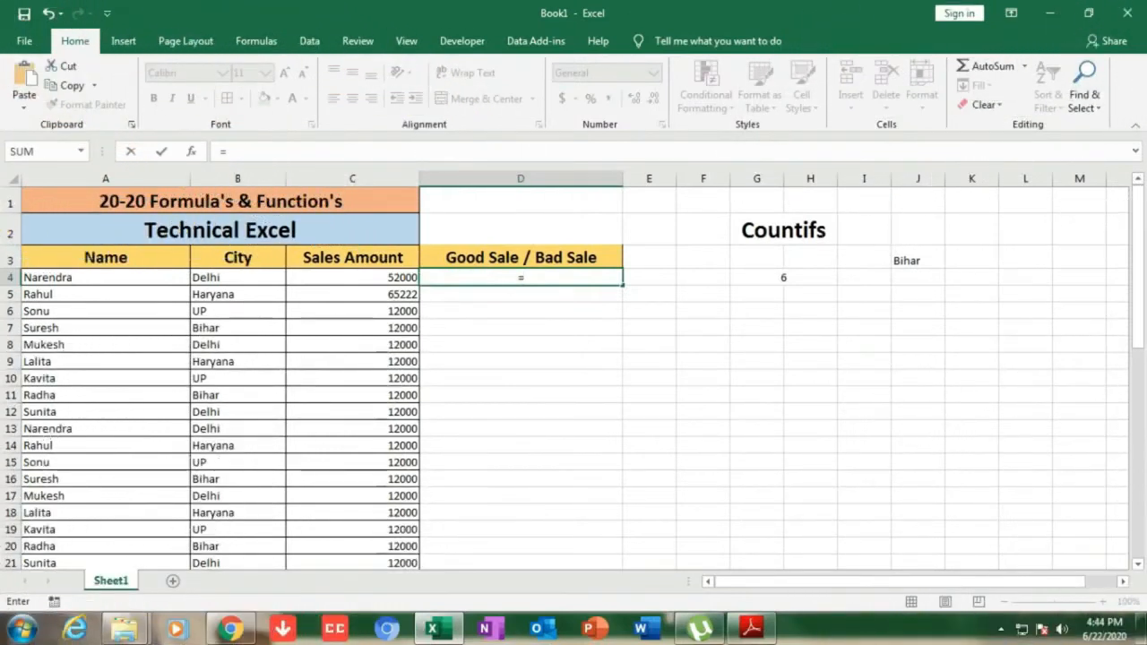
# Enter =IF(C4>20000,"Good Sale","Bad Sale") in D4
pyautogui.write('=if(')
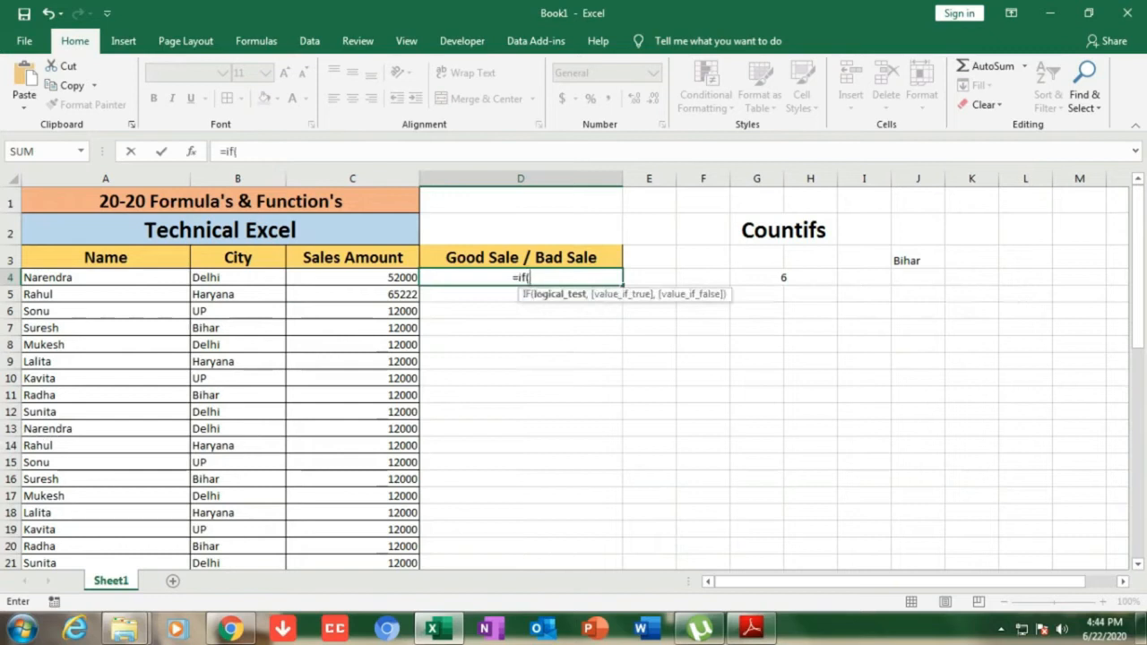
pyautogui.click(352, 278)
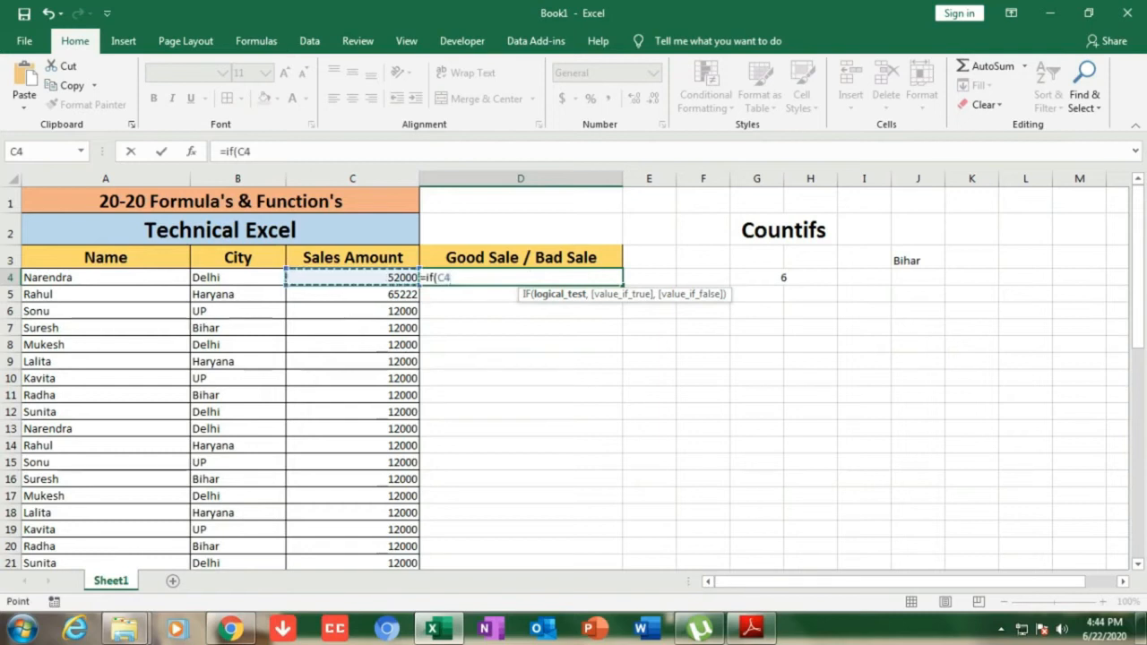
pyautogui.write('>')
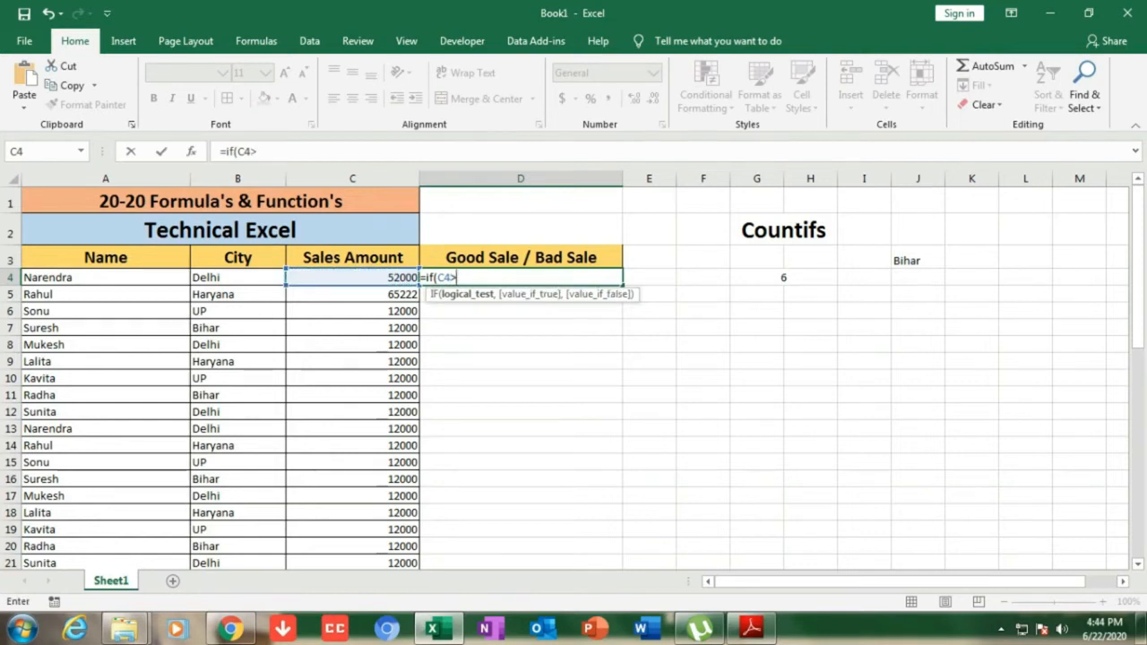
pyautogui.write('20000')
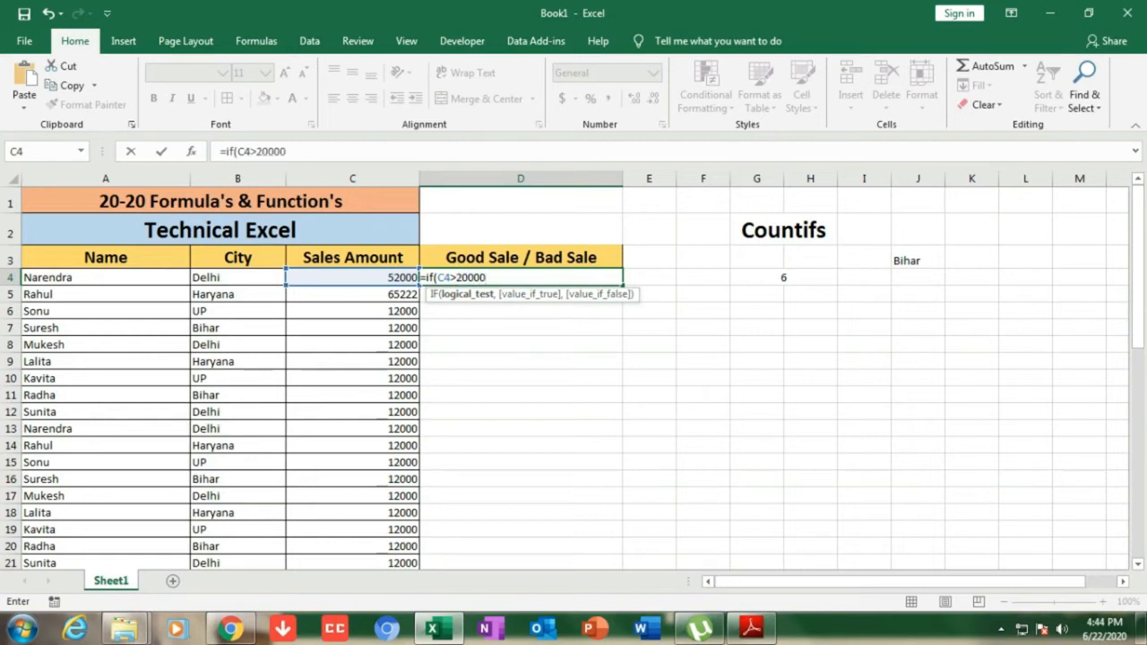
pyautogui.write(',"Goo')
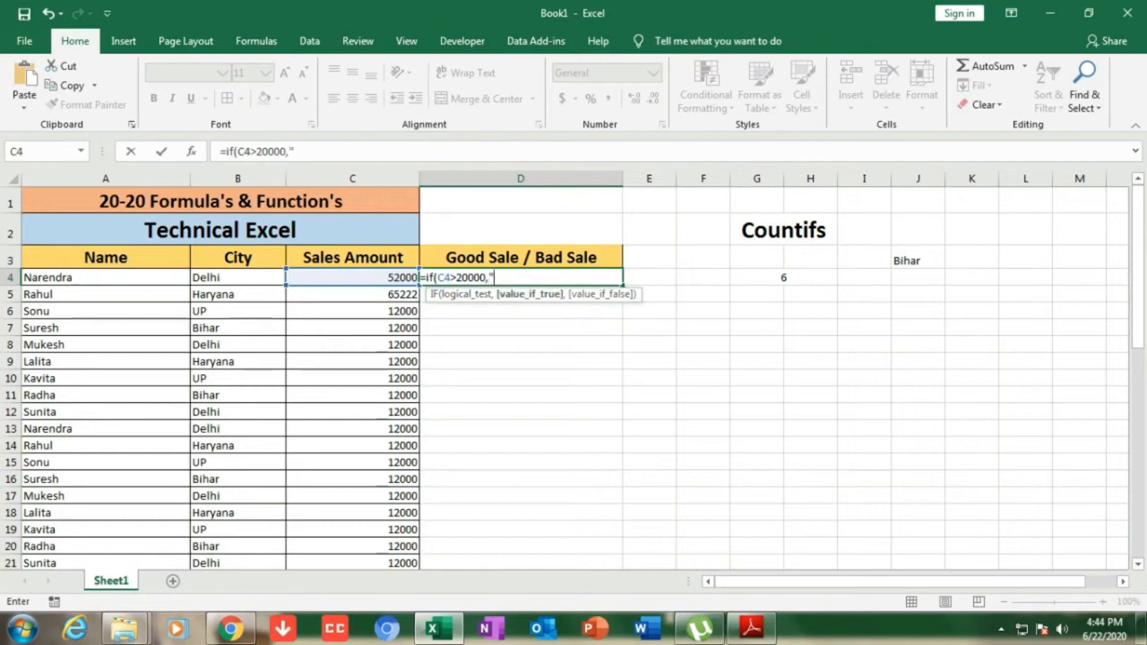
pyautogui.write('d Sale",')
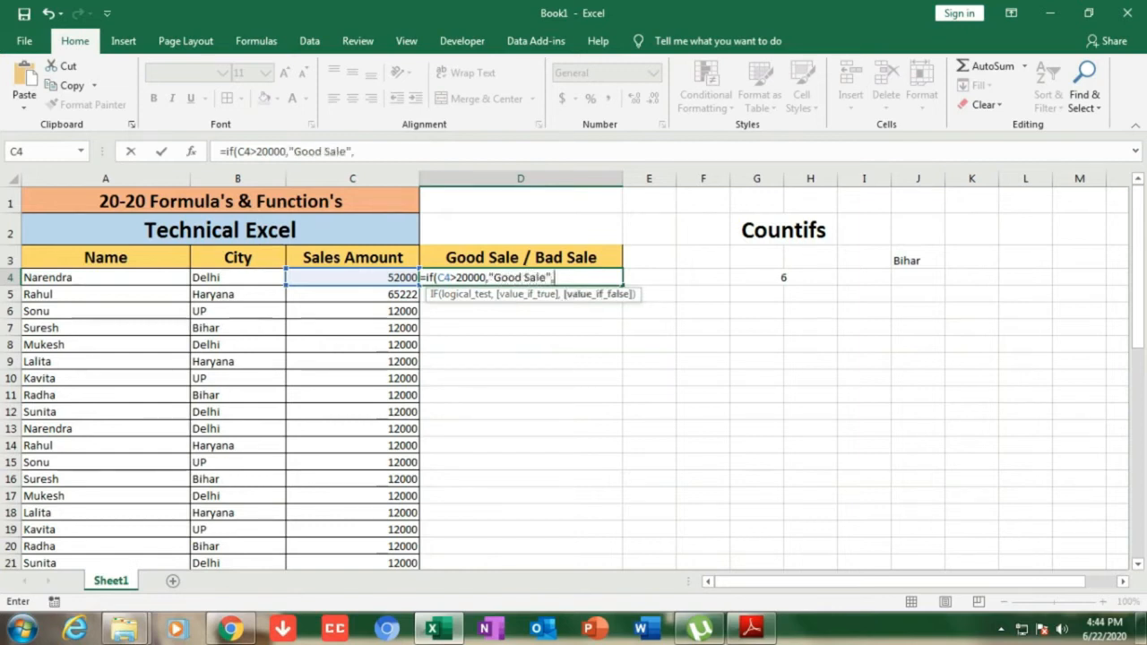
pyautogui.write(' "Bad S')
pyautogui.write('ale')
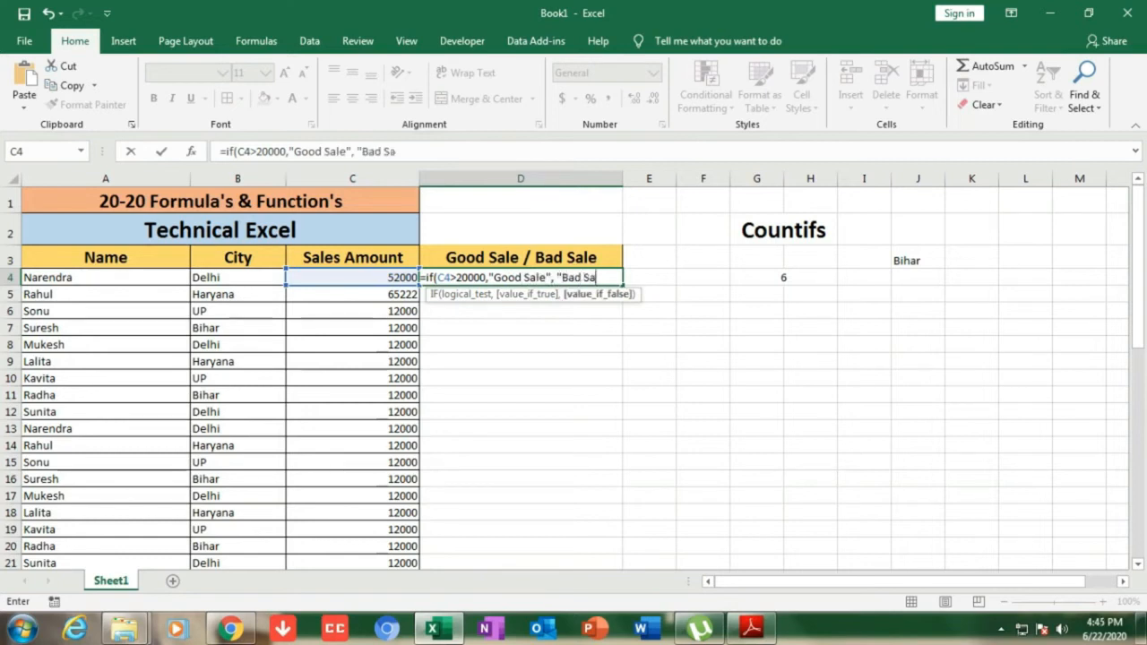
pyautogui.write('")')
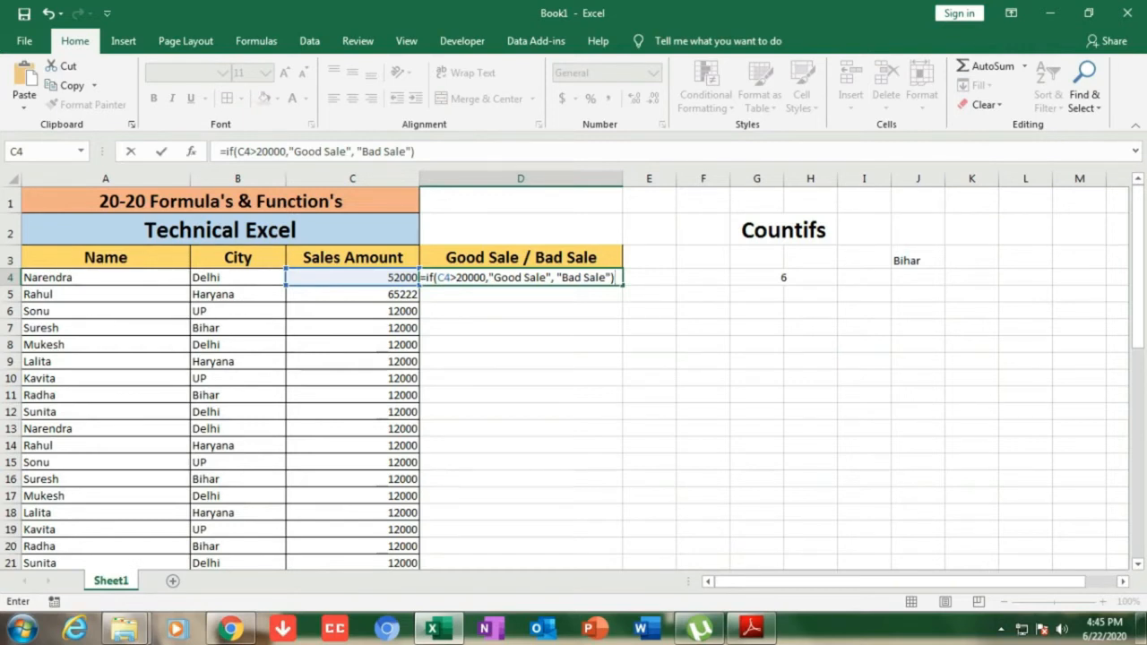
pyautogui.press('Return')
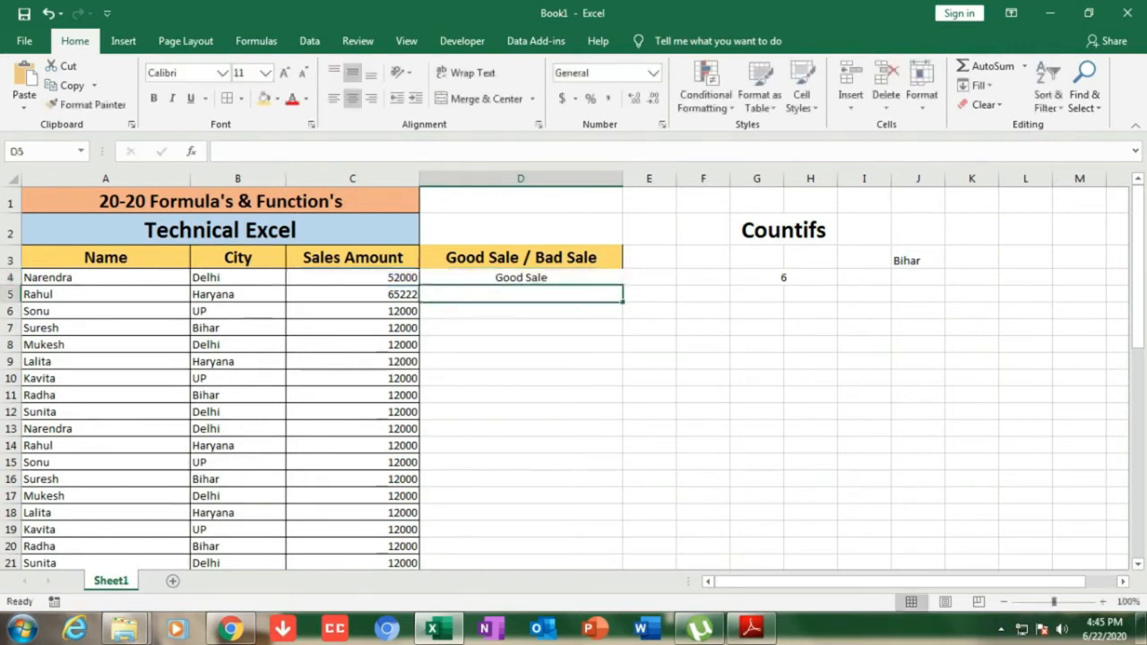
# Fill the D4 IF formula down column D to row 50 and check D5
pyautogui.click(520, 277)
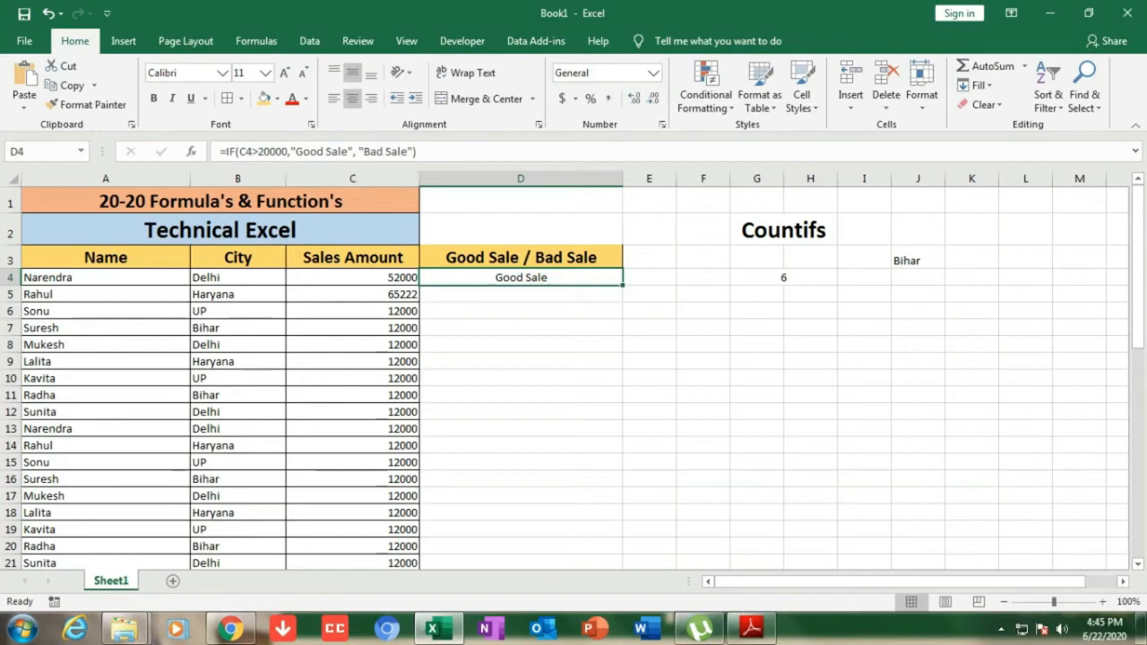
pyautogui.moveTo(623, 285); pyautogui.dragTo(618, 505)
pyautogui.scroll(5, 756, 347)
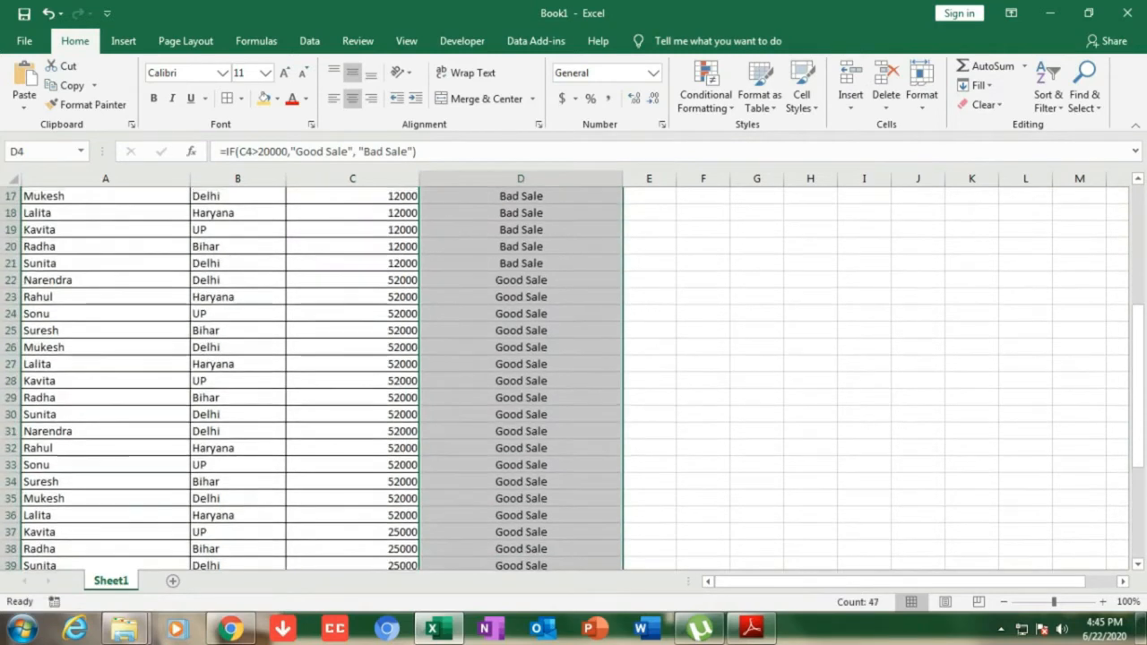
pyautogui.click(756, 347)
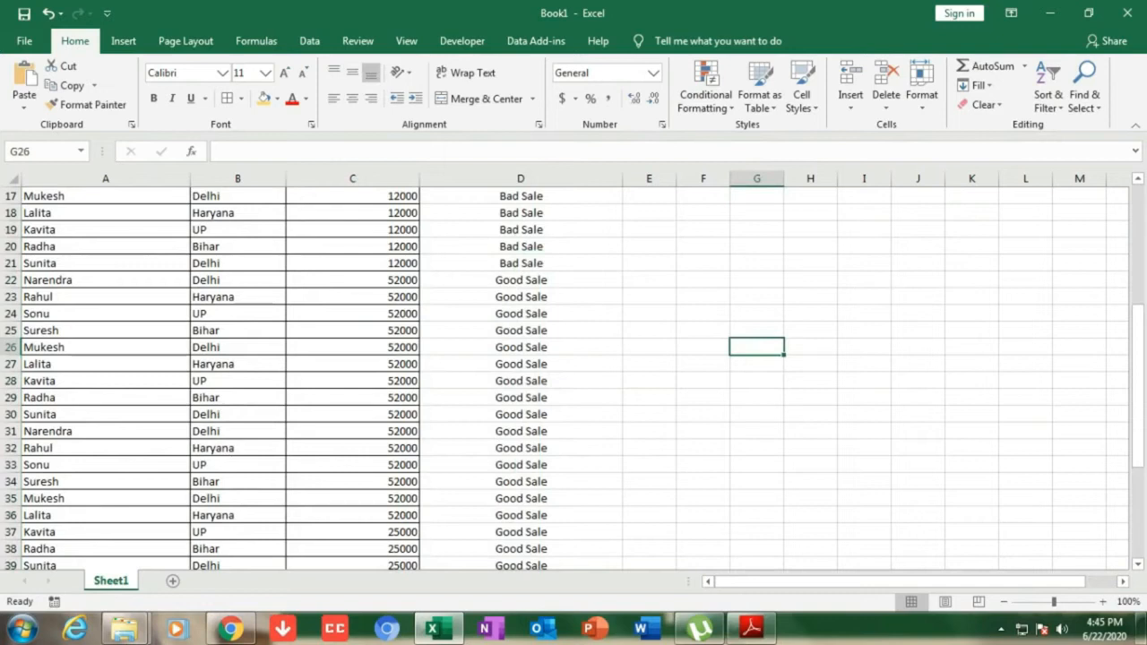
pyautogui.scroll(5, 574, 376)
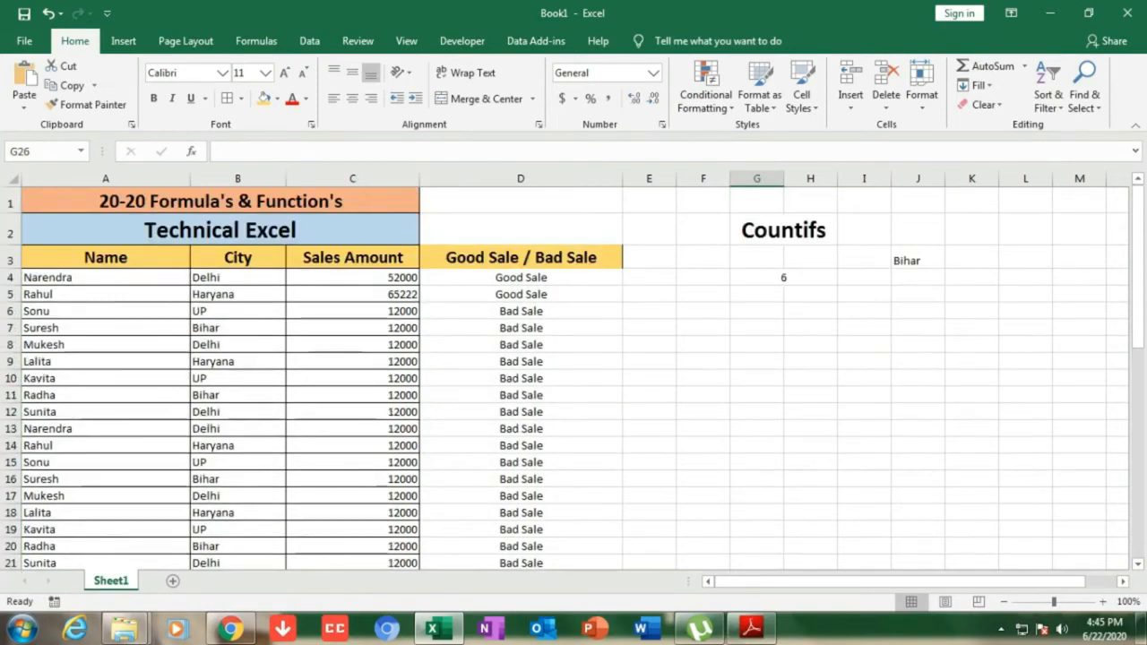
pyautogui.click(520, 294)
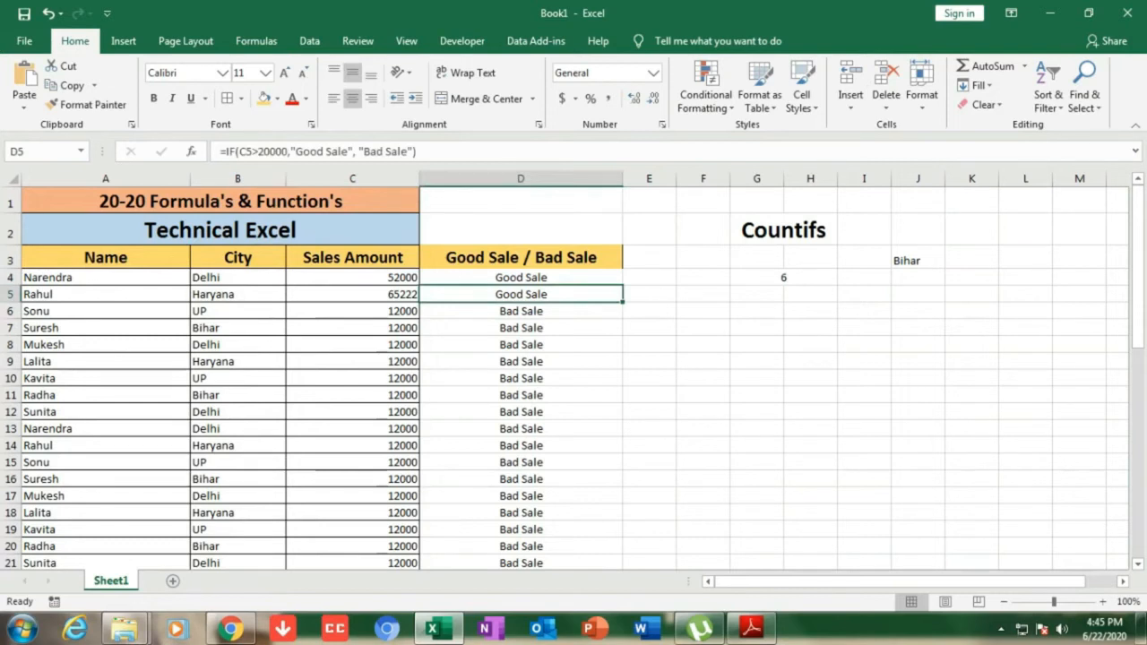
pyautogui.click(783, 229)
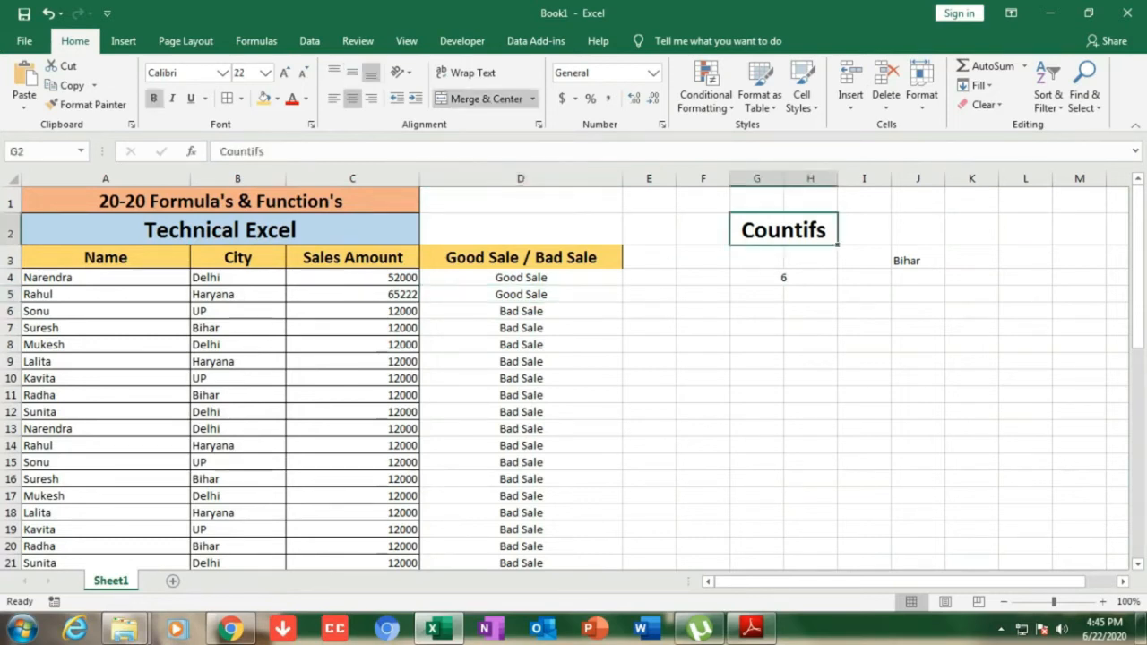
# Replace the Countifs title in G2 with 'Length'
pyautogui.press('Delete')
pyautogui.write('Lent')
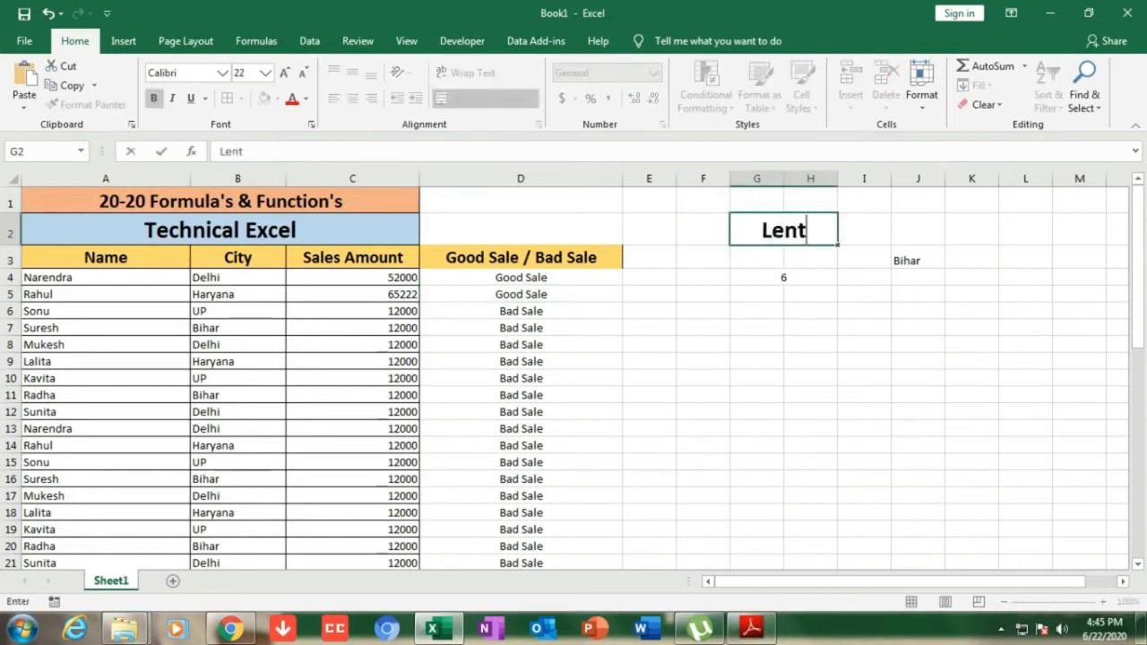
pyautogui.press('BackSpace')
pyautogui.write('gth')
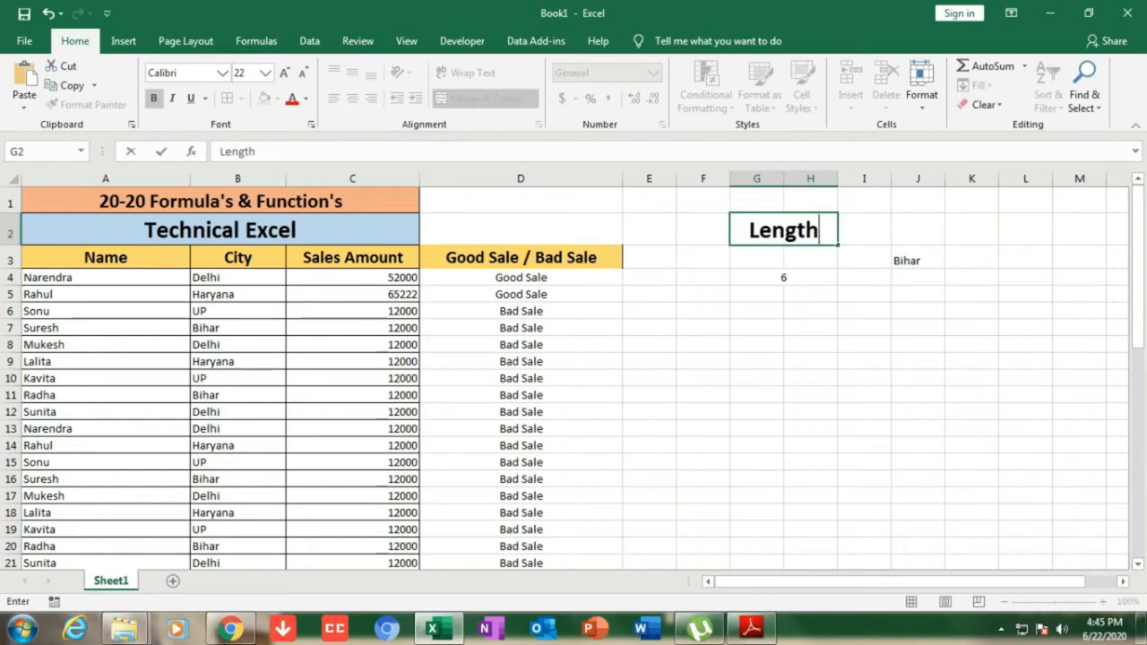
pyautogui.click(783, 277)
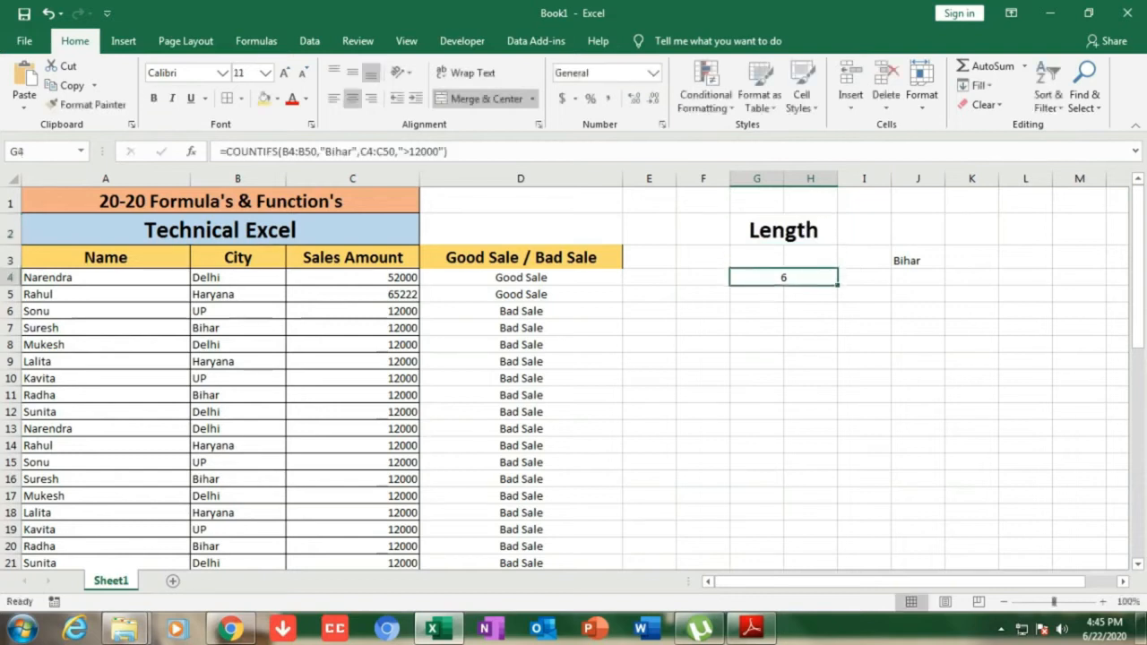
# Enter =LEN(A4) in G4 to count the name's characters, giving 8
pyautogui.write('=')
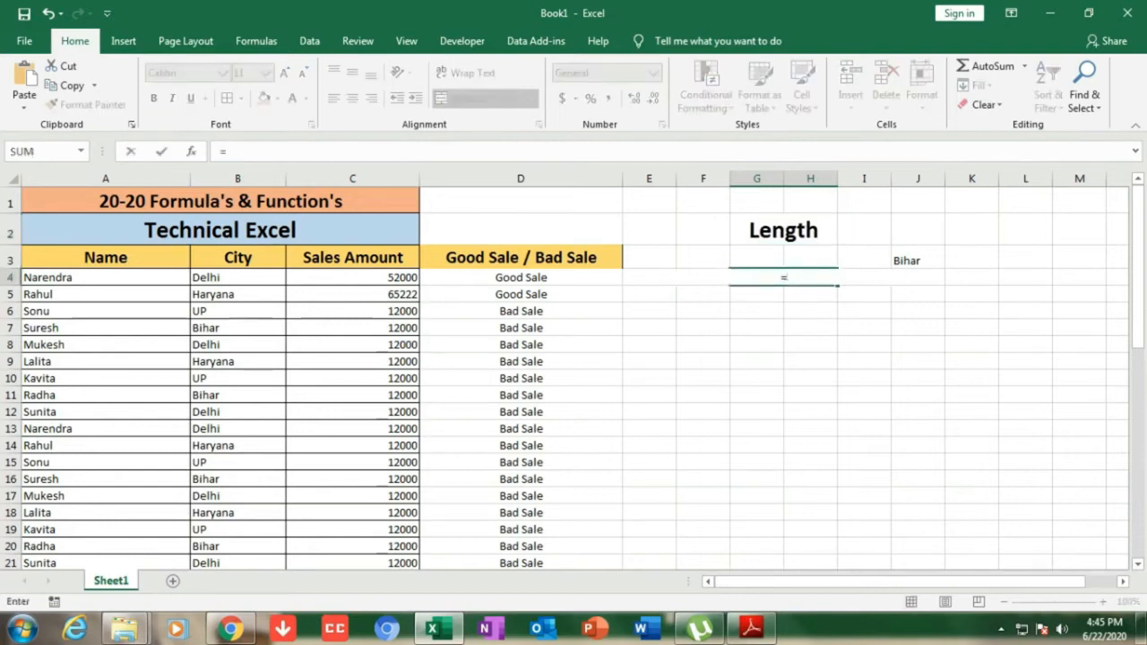
pyautogui.write('Len')
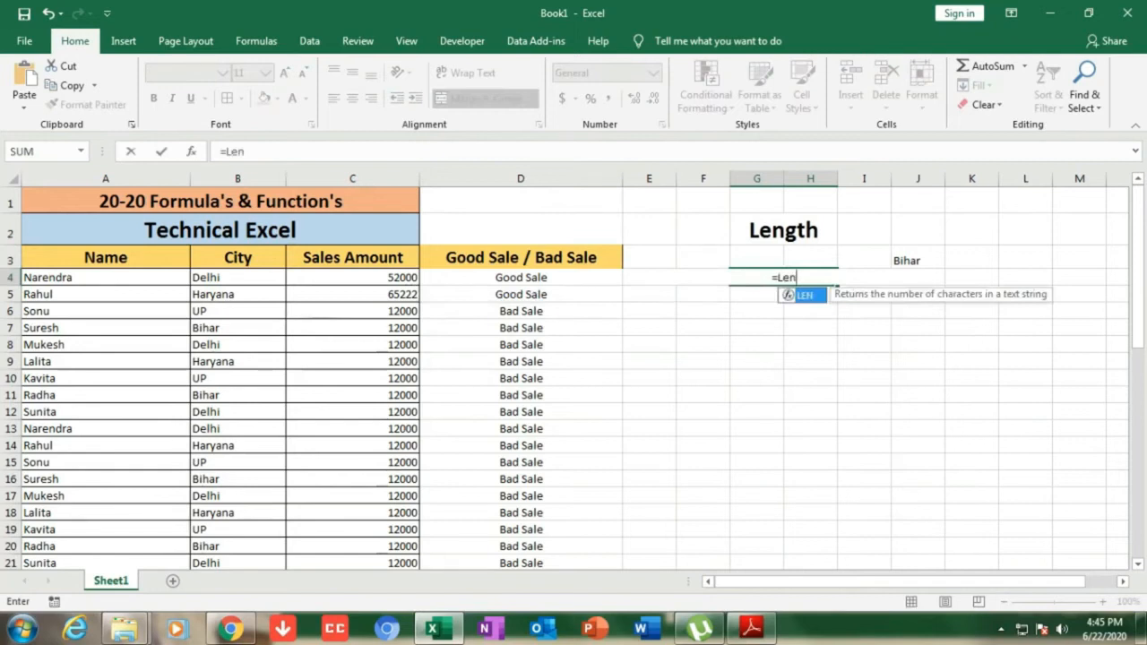
pyautogui.write('(')
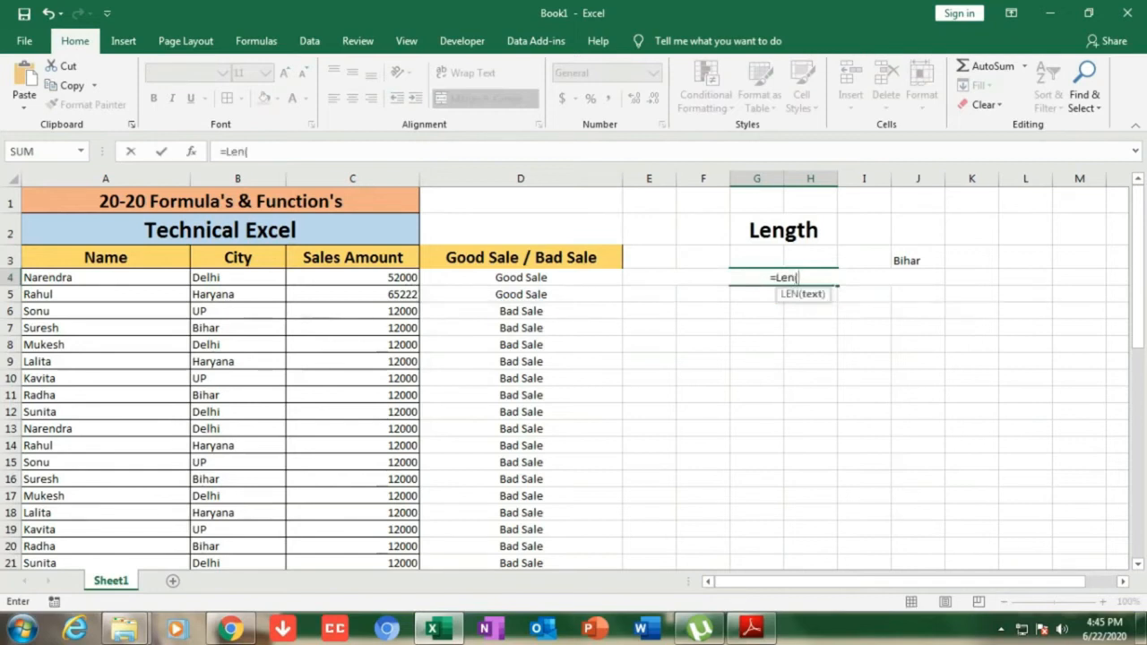
pyautogui.click(54, 277)
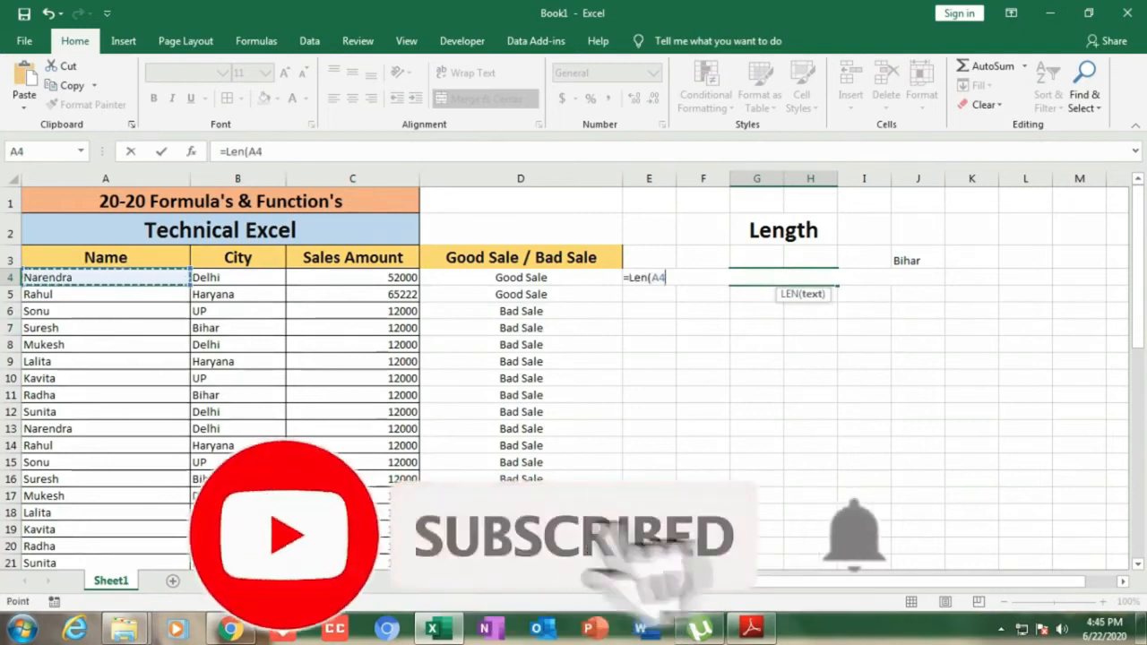
pyautogui.write(')')
pyautogui.press('Return')
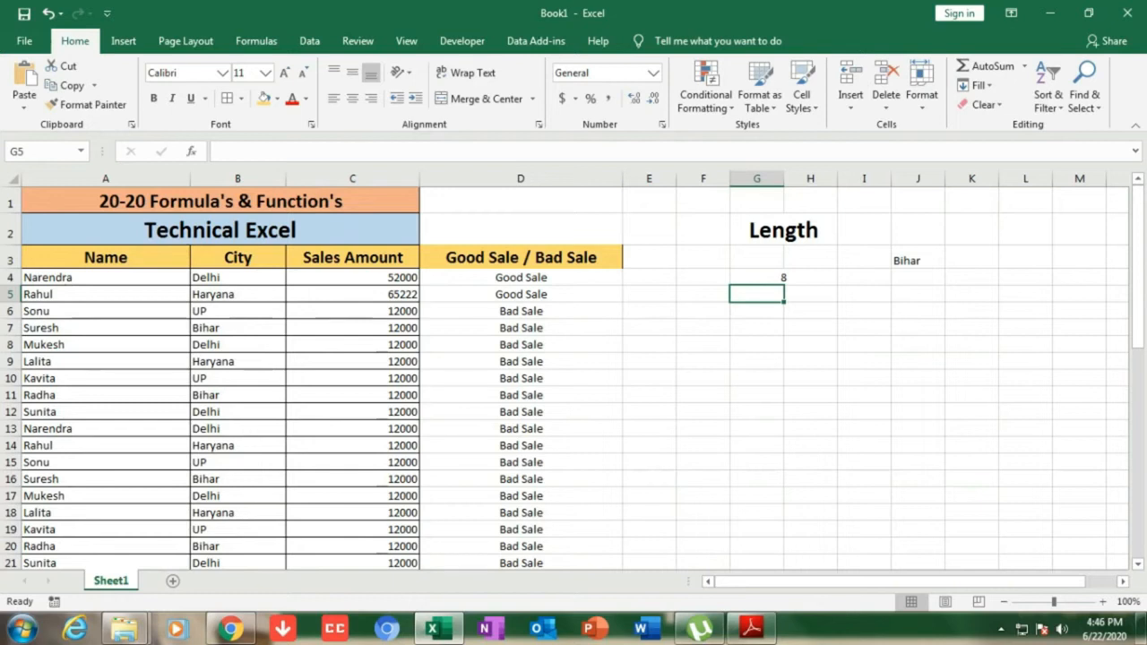
# Rename the Length heading to 'Concatenate' and widen column H
pyautogui.press('Up')
pyautogui.press('Up')
pyautogui.press('Up')
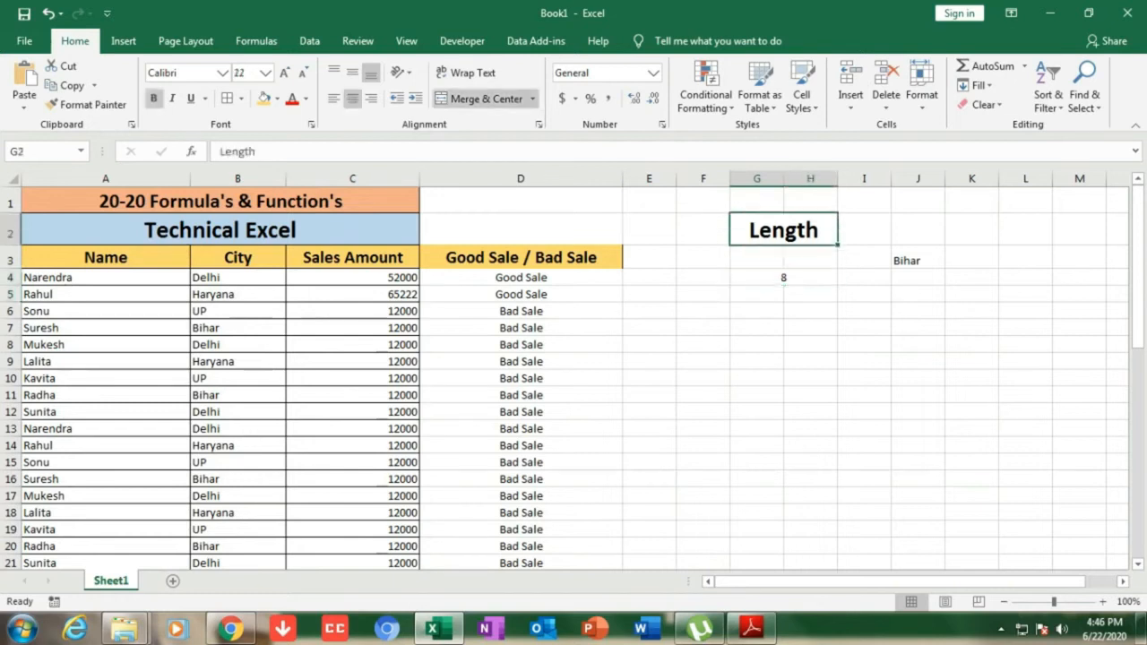
pyautogui.write('C')
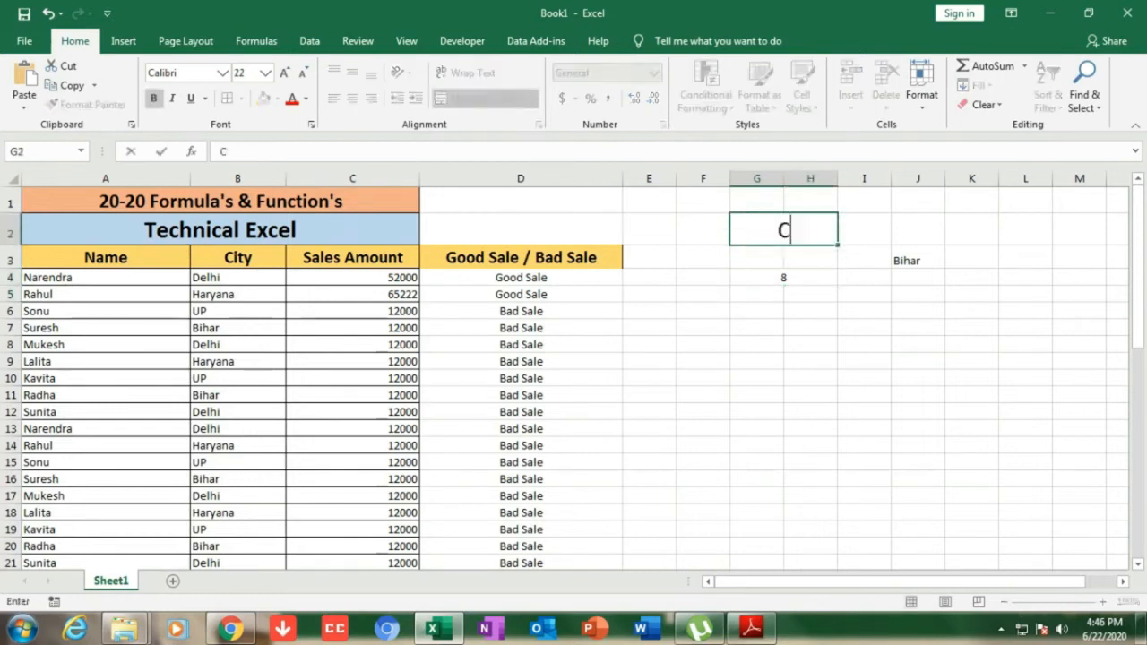
pyautogui.write('oncatenate')
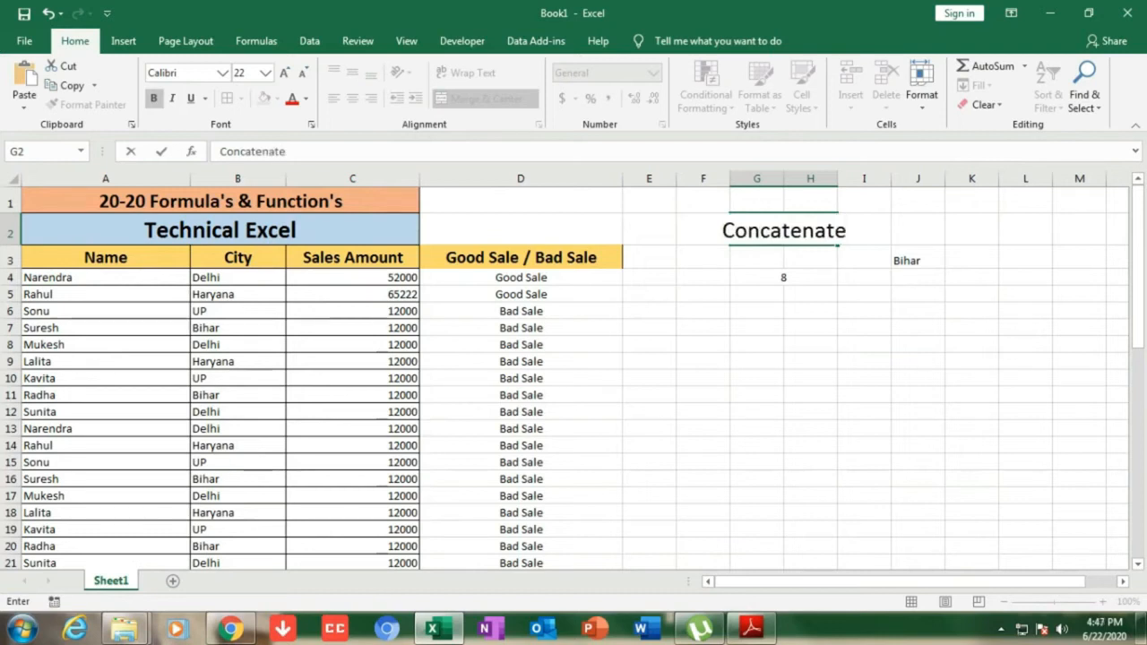
pyautogui.click(790, 278)
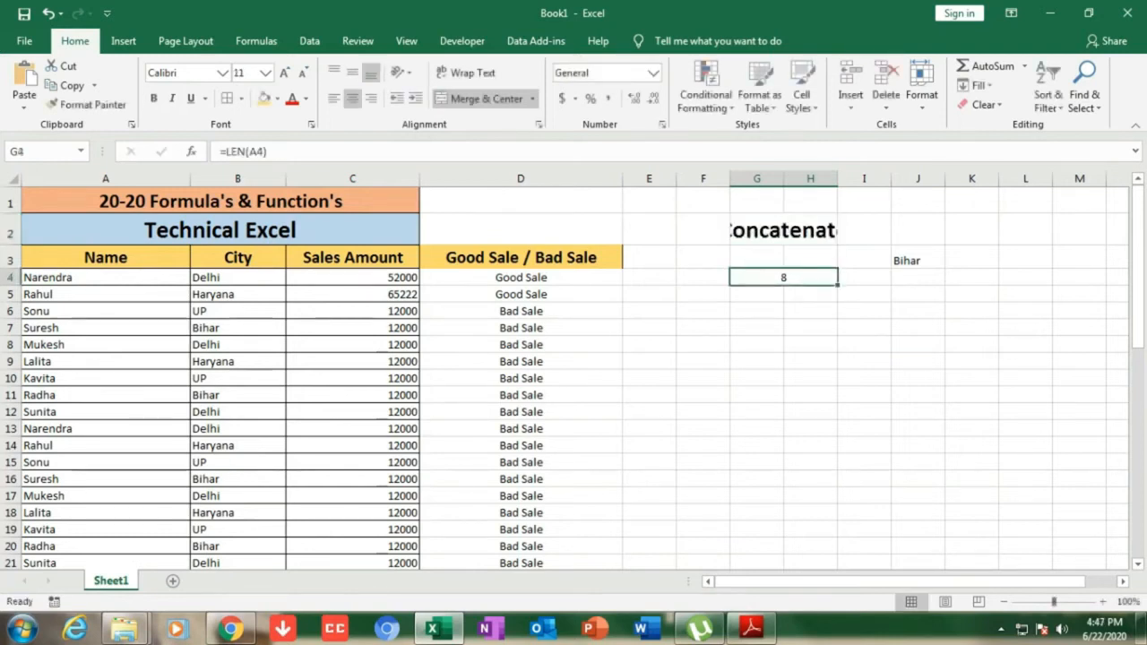
pyautogui.moveTo(836, 179); pyautogui.dragTo(889, 178)
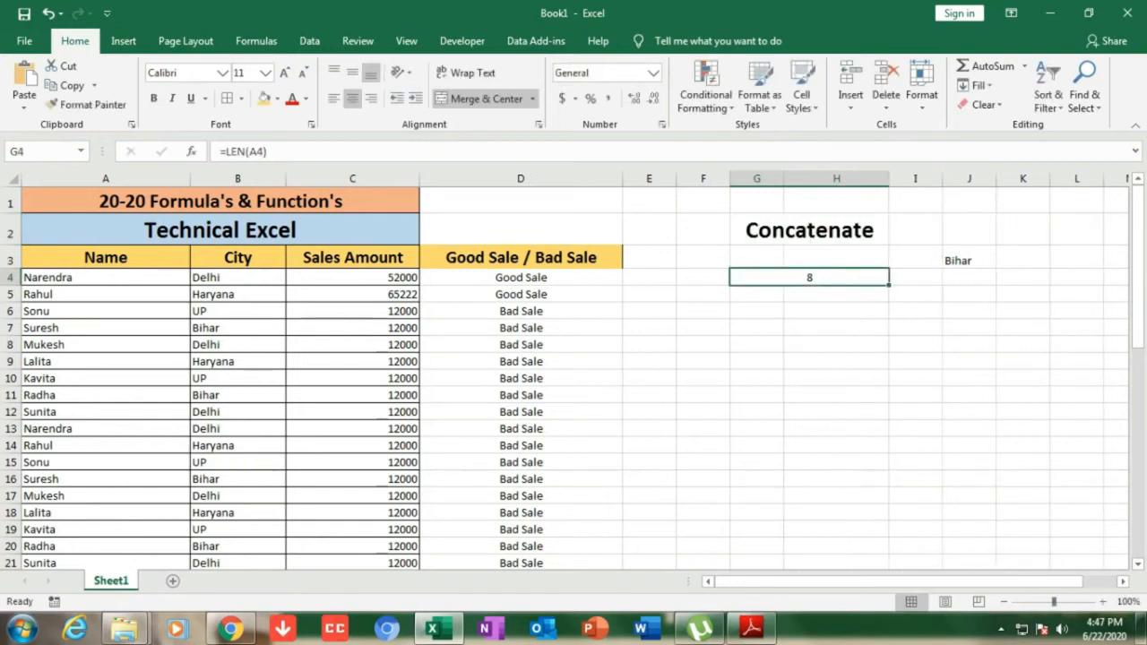
# Try =CONCATENATE(A4:B4) in G4, then clear the #VALUE! result
pyautogui.write('=')
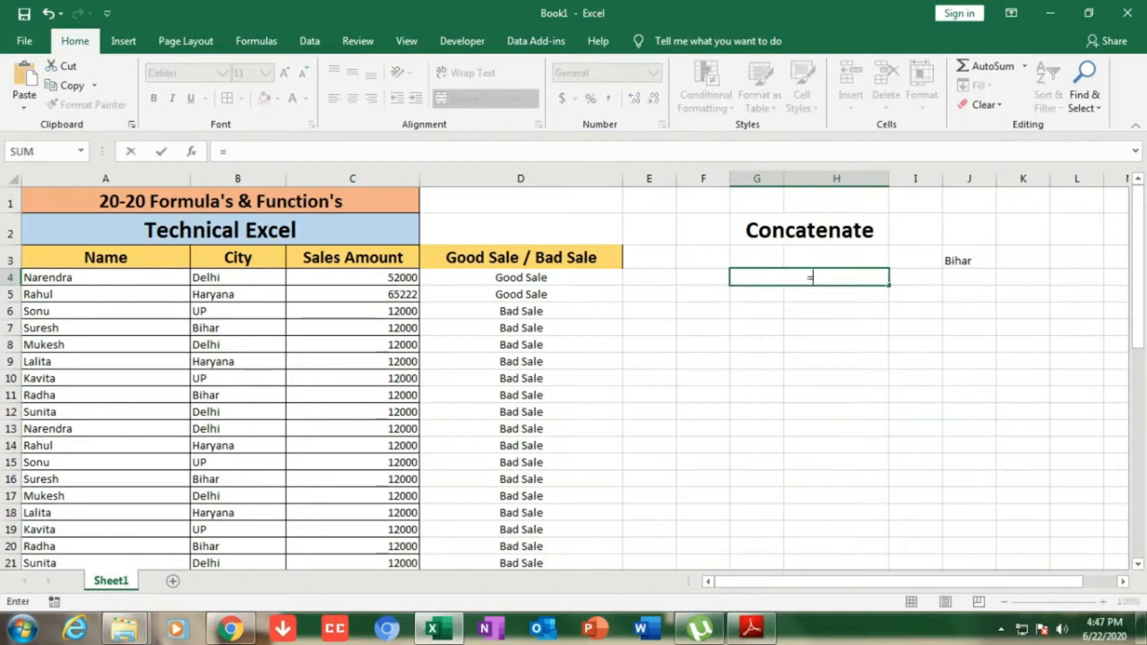
pyautogui.write('Con')
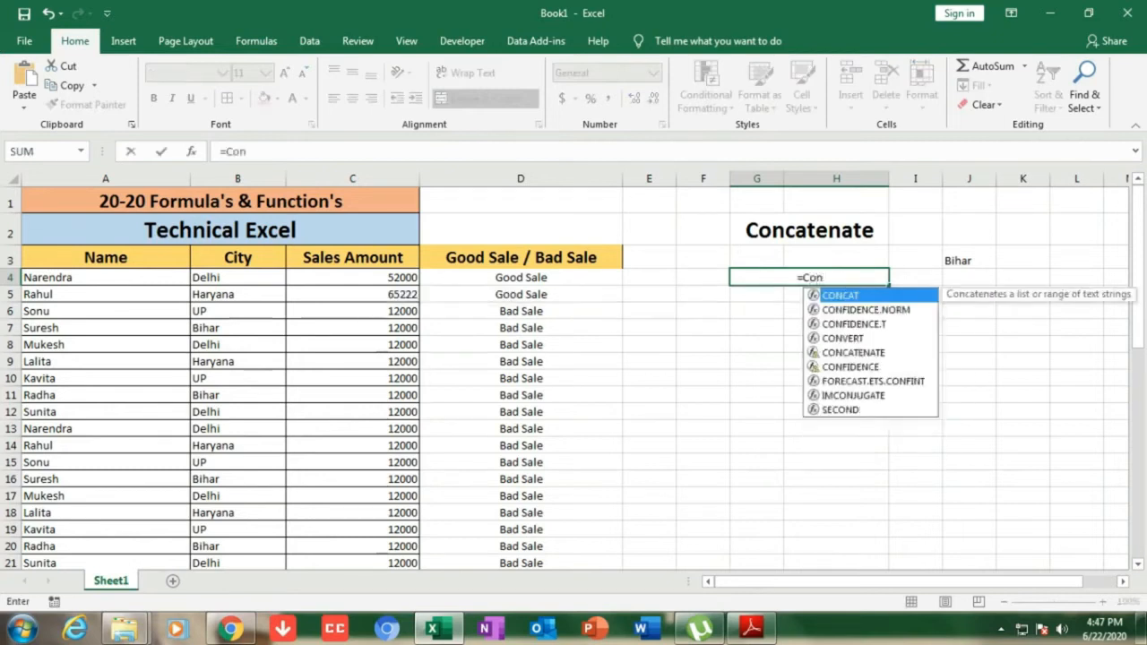
pyautogui.write('catenate')
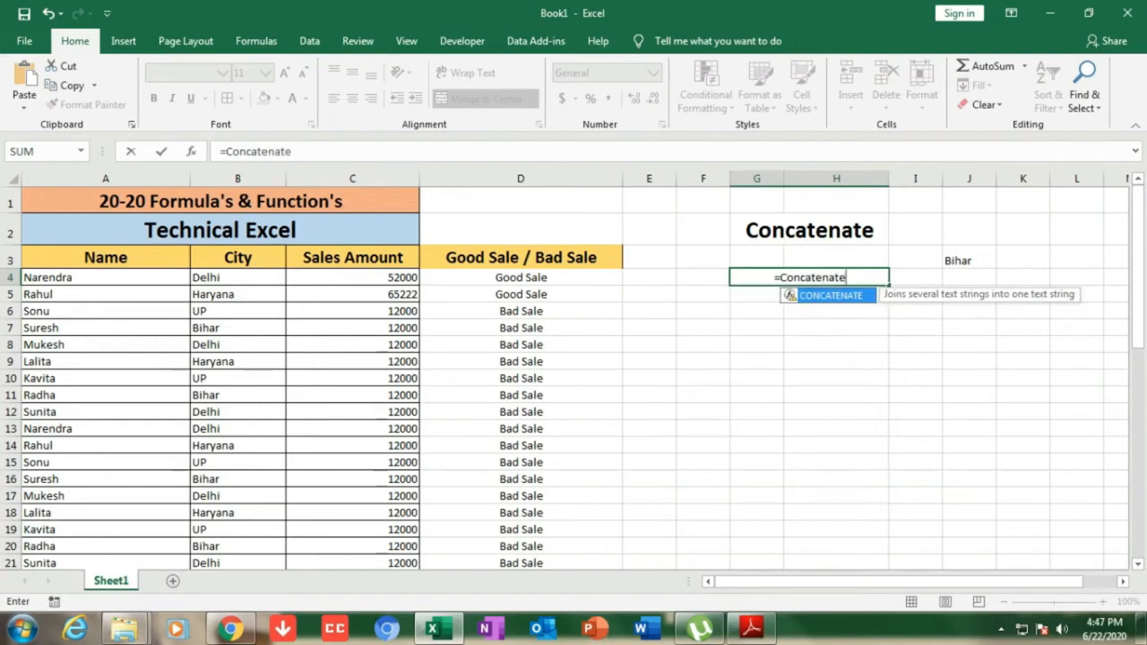
pyautogui.write('(')
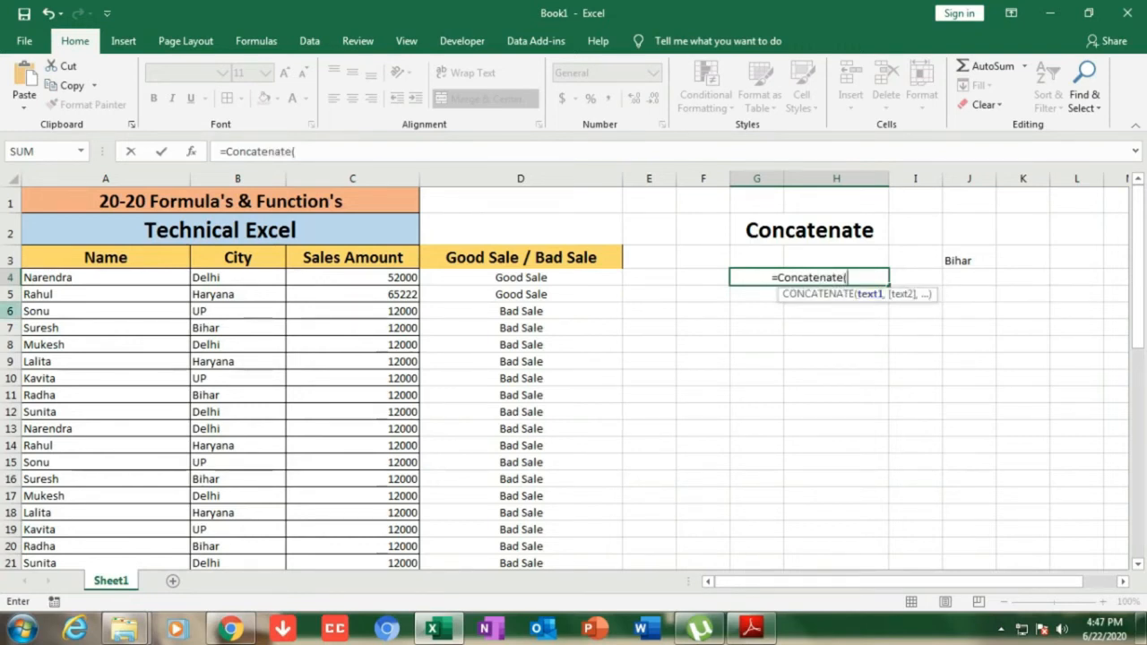
pyautogui.moveTo(81, 278); pyautogui.dragTo(269, 285)
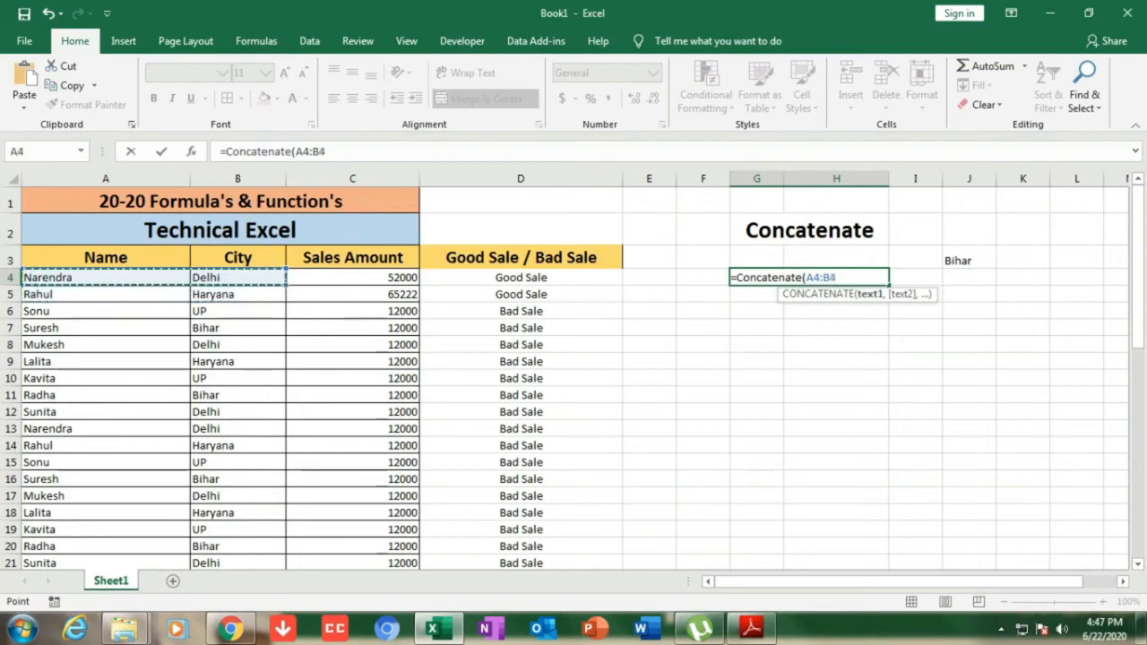
pyautogui.write(')')
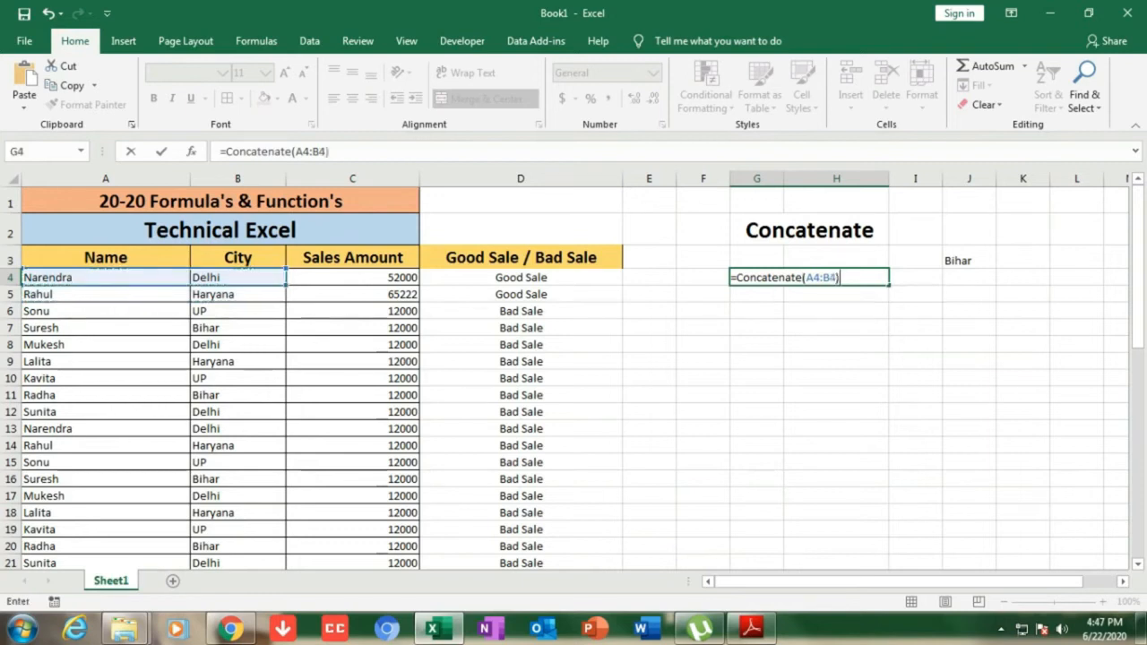
pyautogui.press('Return')
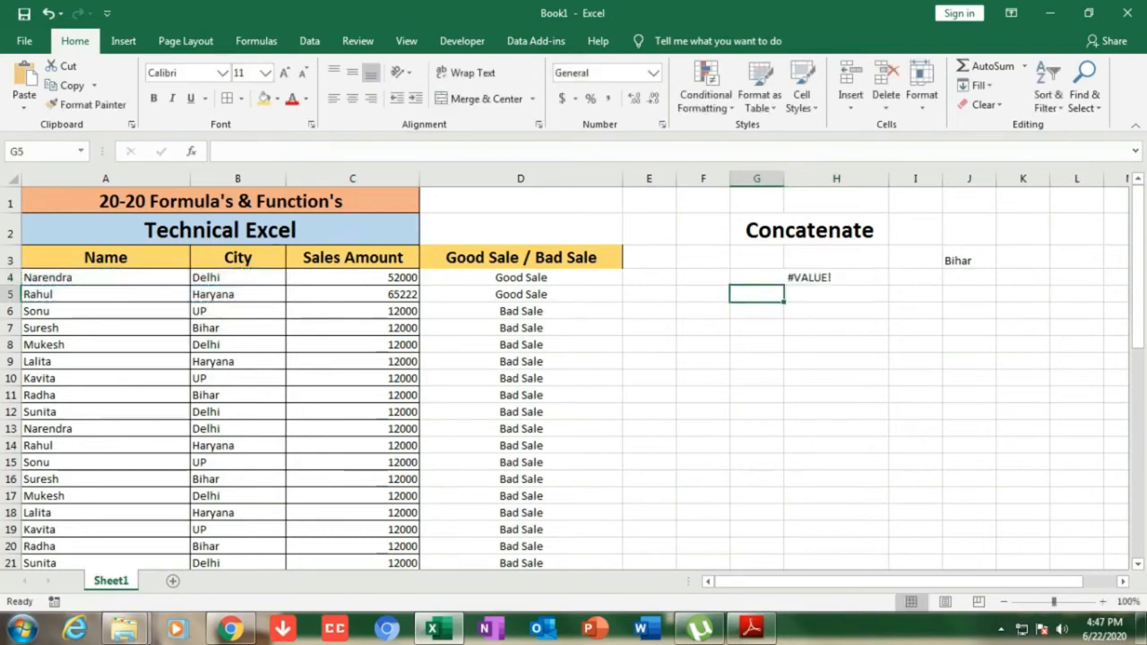
pyautogui.click(809, 278)
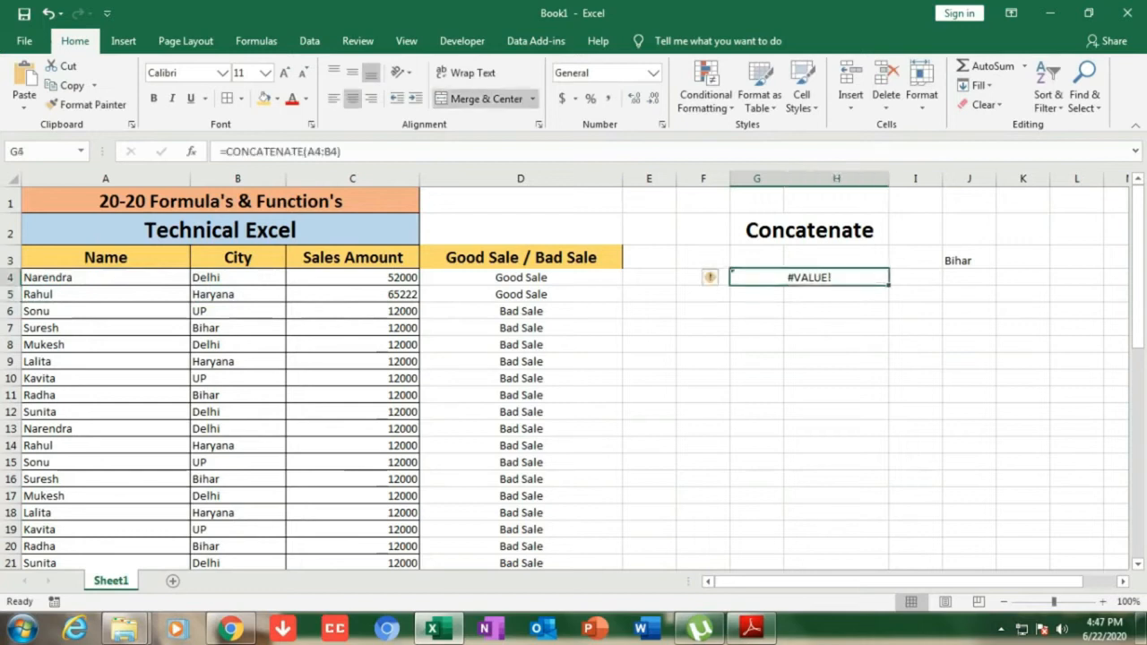
pyautogui.press('Delete')
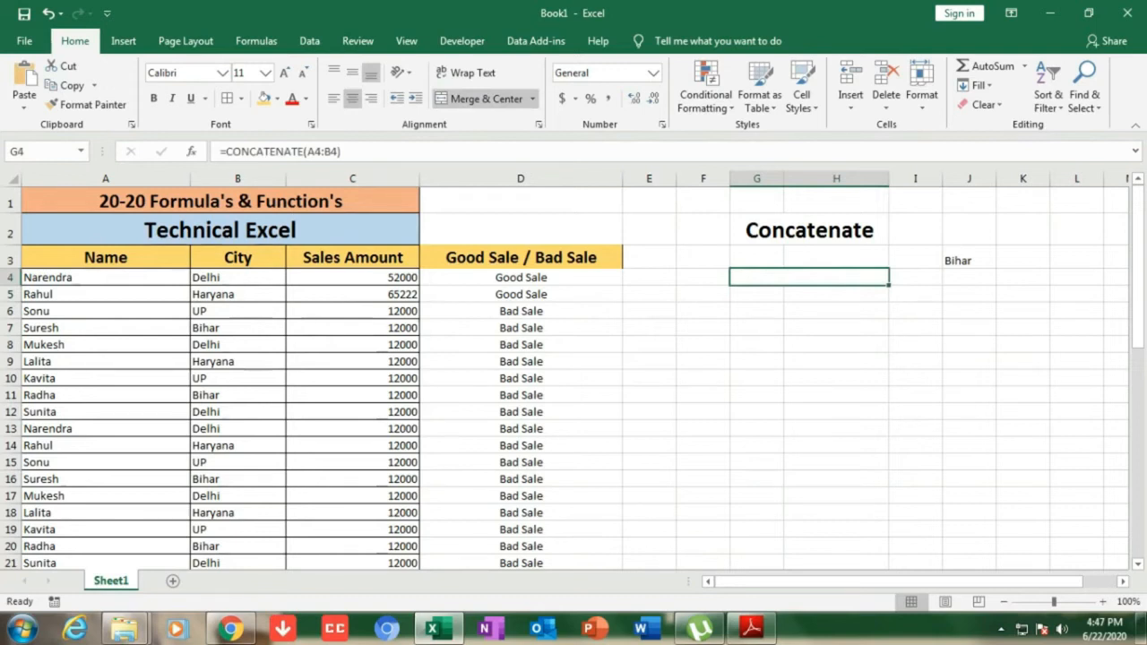
# Enter =CONCATENATE(A4,"",B4) in G4 to join the row-4 name and city
pyautogui.write('=')
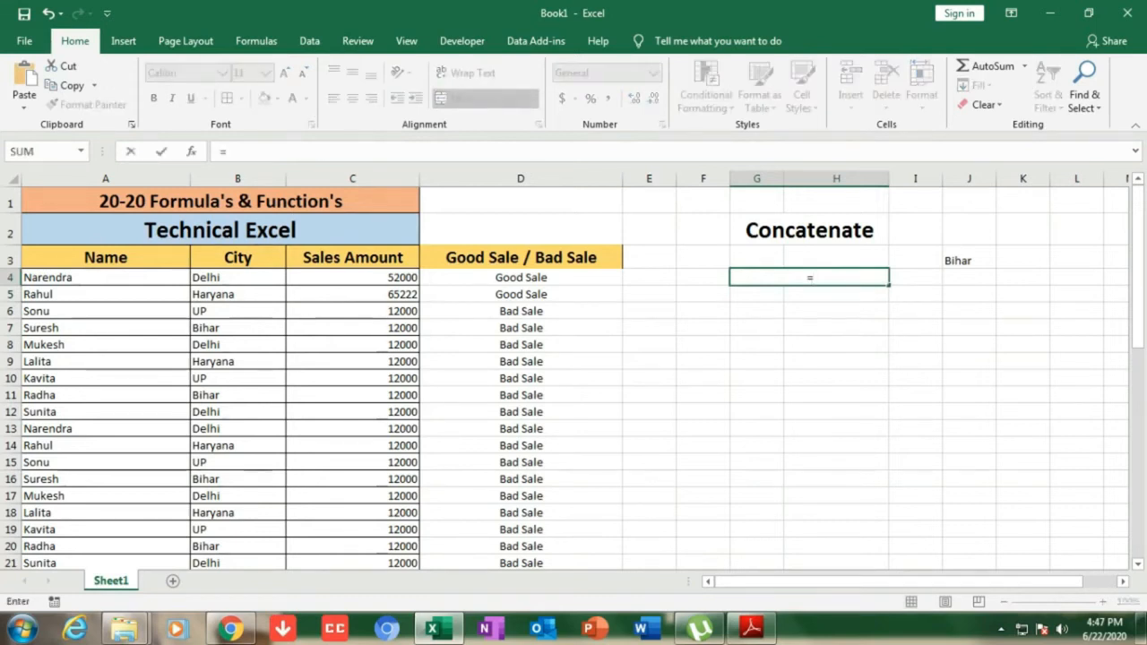
pyautogui.write('Conc')
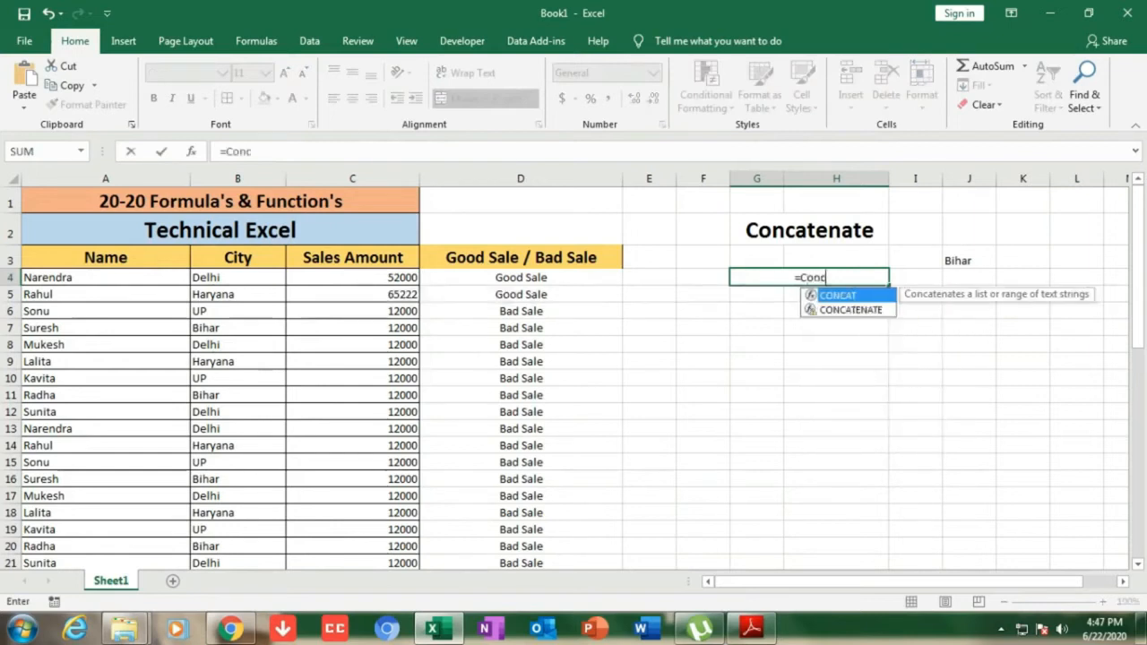
pyautogui.write('atenate(')
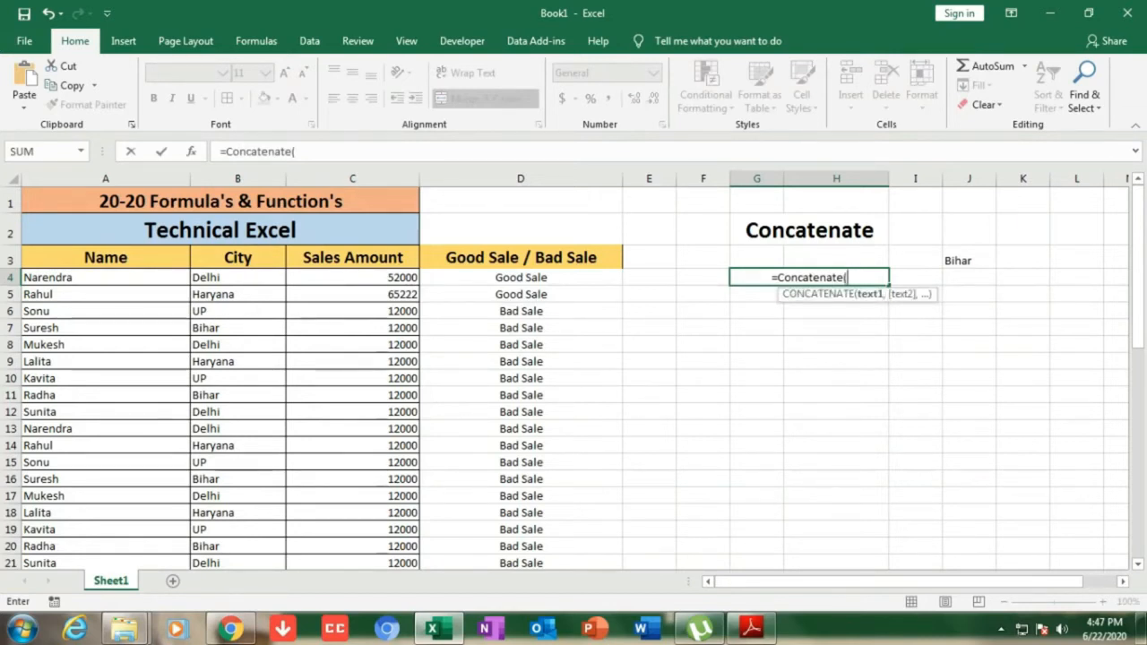
pyautogui.click(106, 278)
pyautogui.write(',')
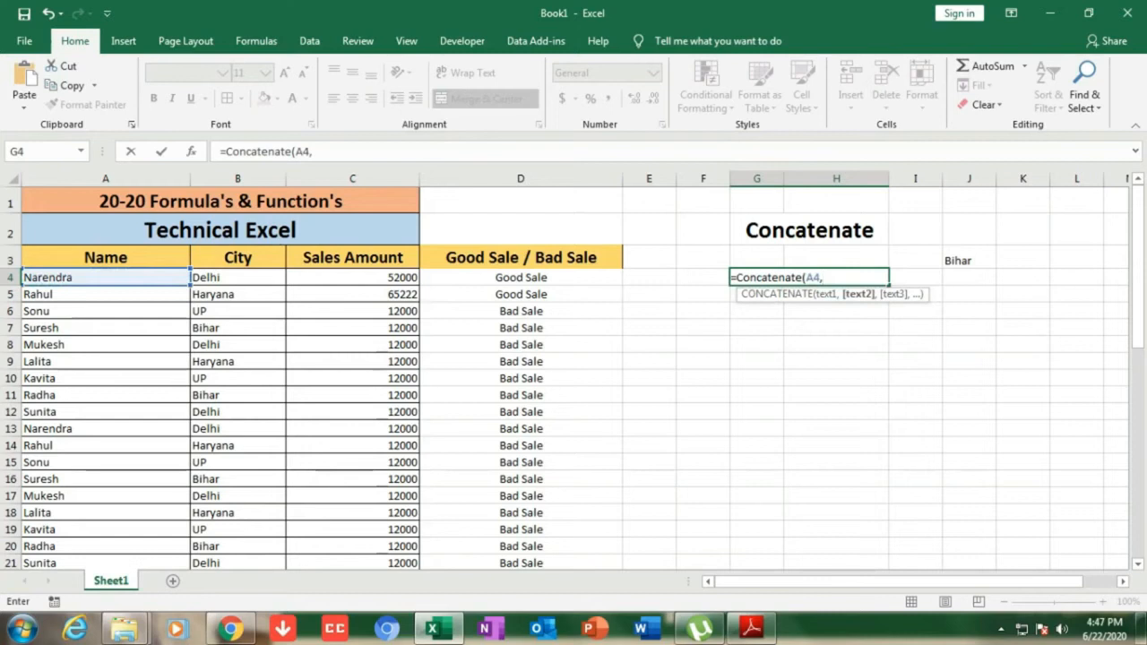
pyautogui.write('"",')
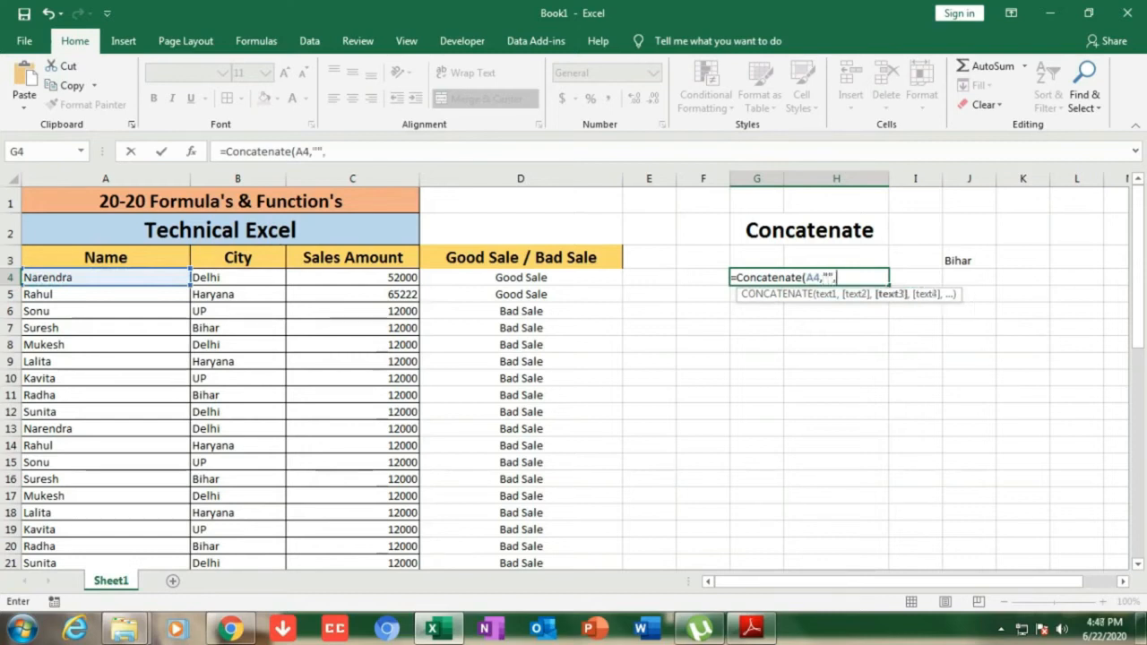
pyautogui.click(237, 278)
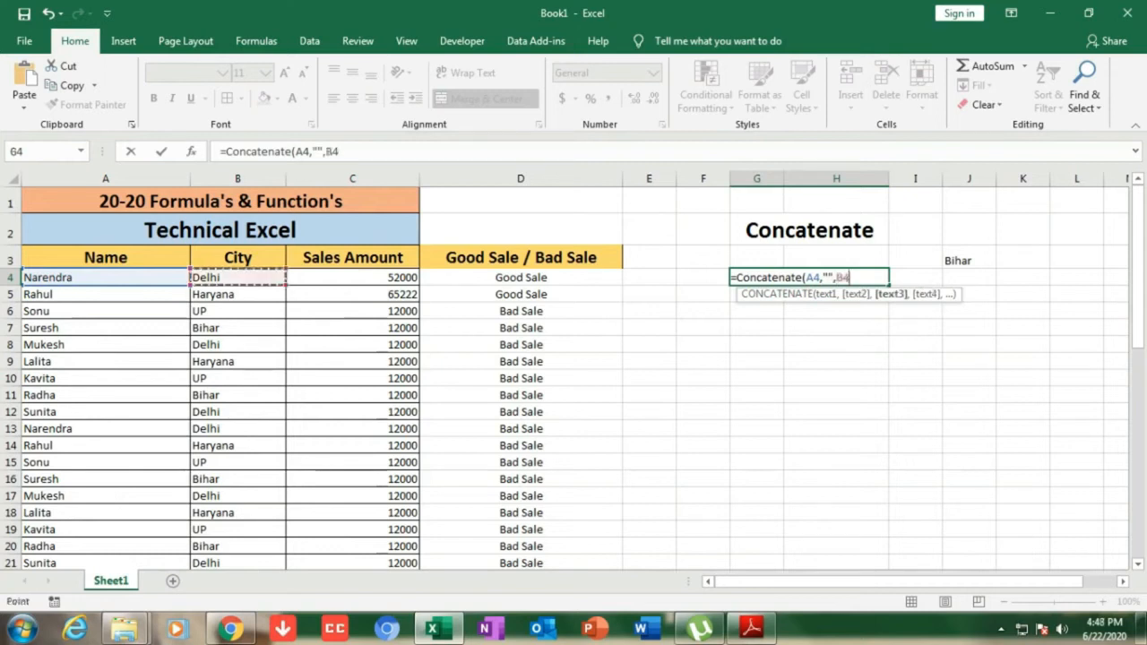
pyautogui.write(')')
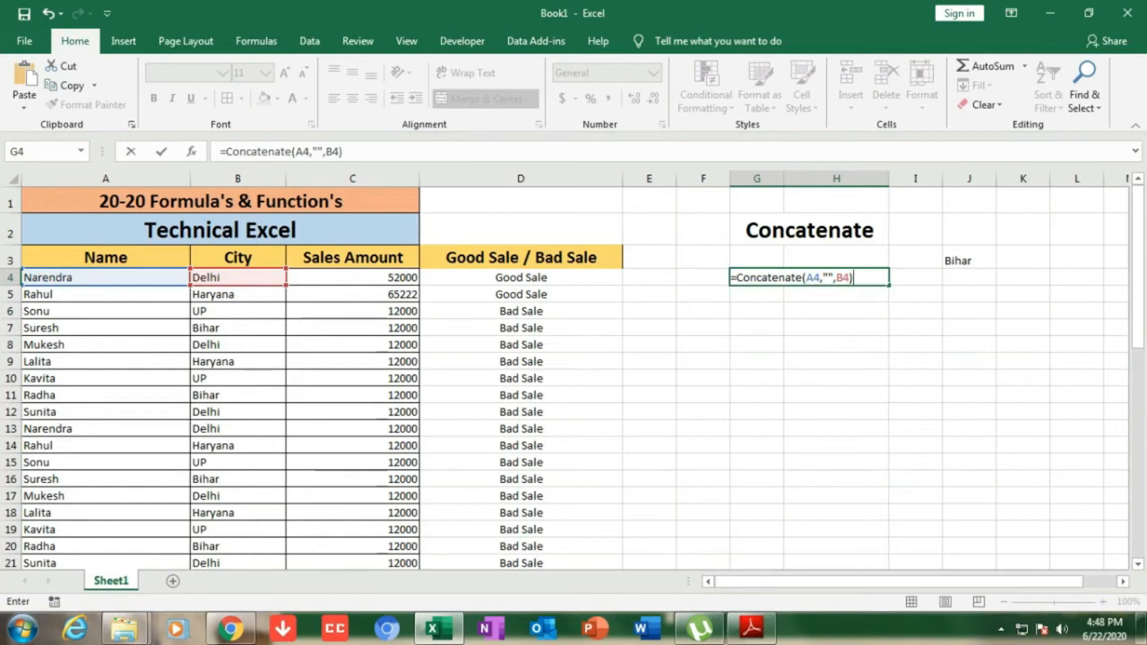
pyautogui.press('Return')
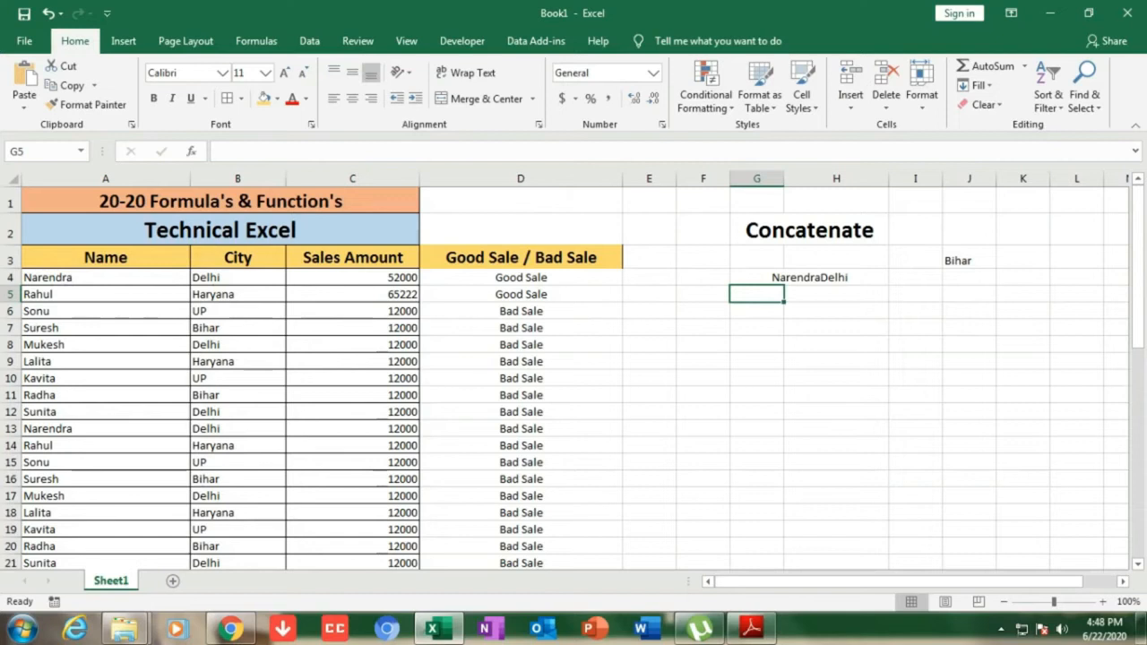
# Rename the Concatenate heading to 'Concat'
pyautogui.click(809, 229)
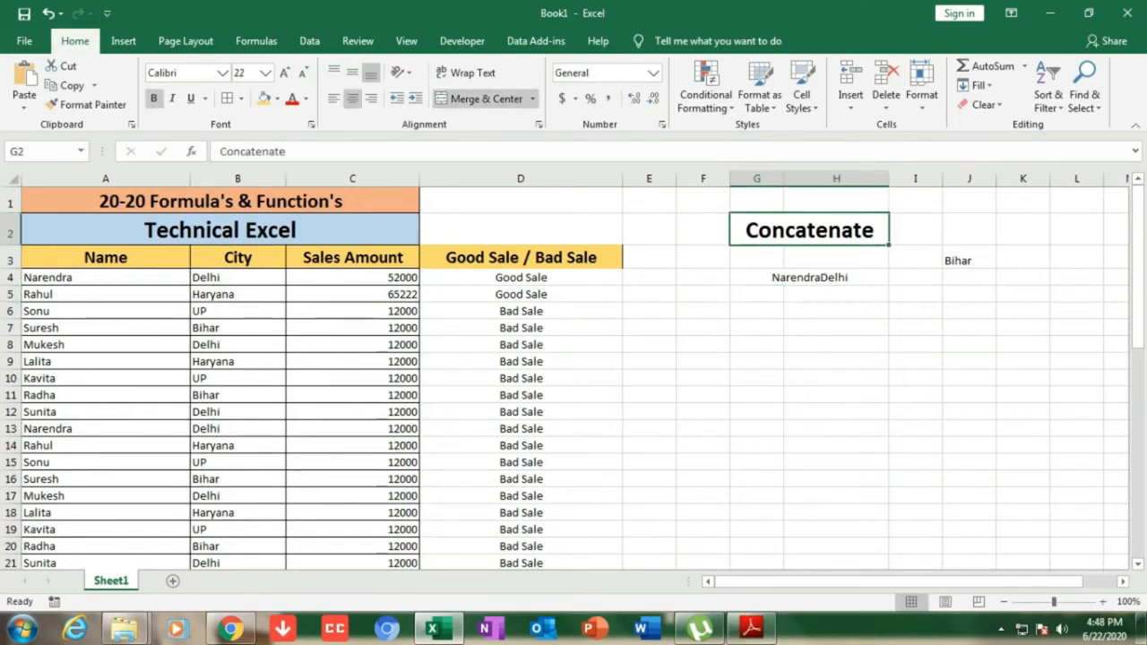
pyautogui.write('Concat')
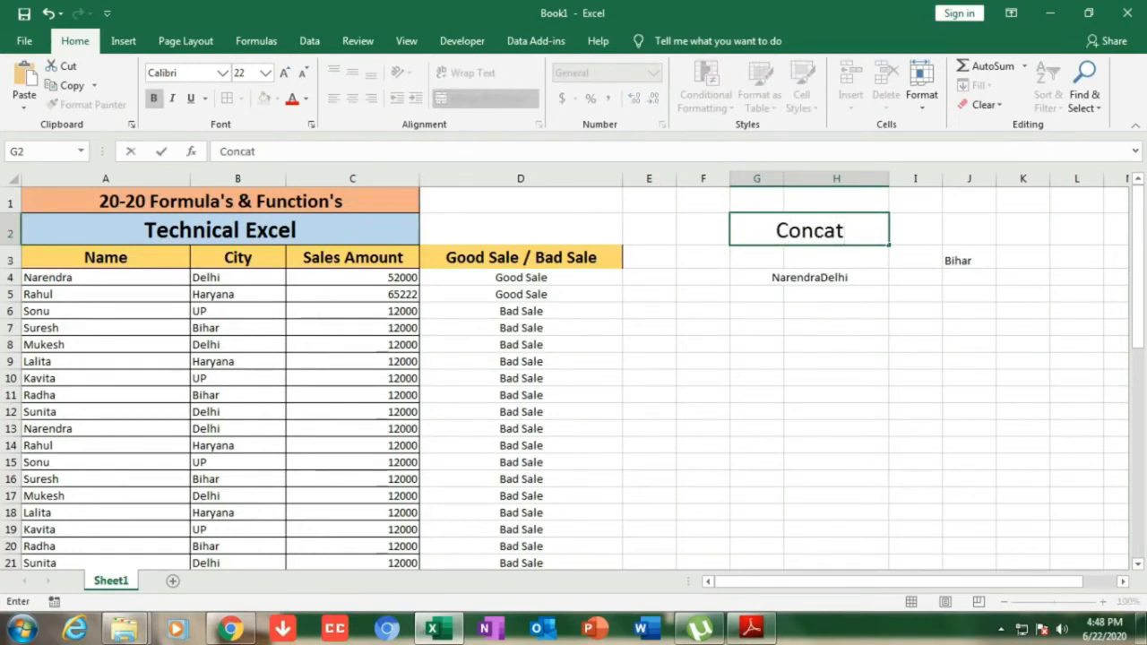
pyautogui.click(809, 277)
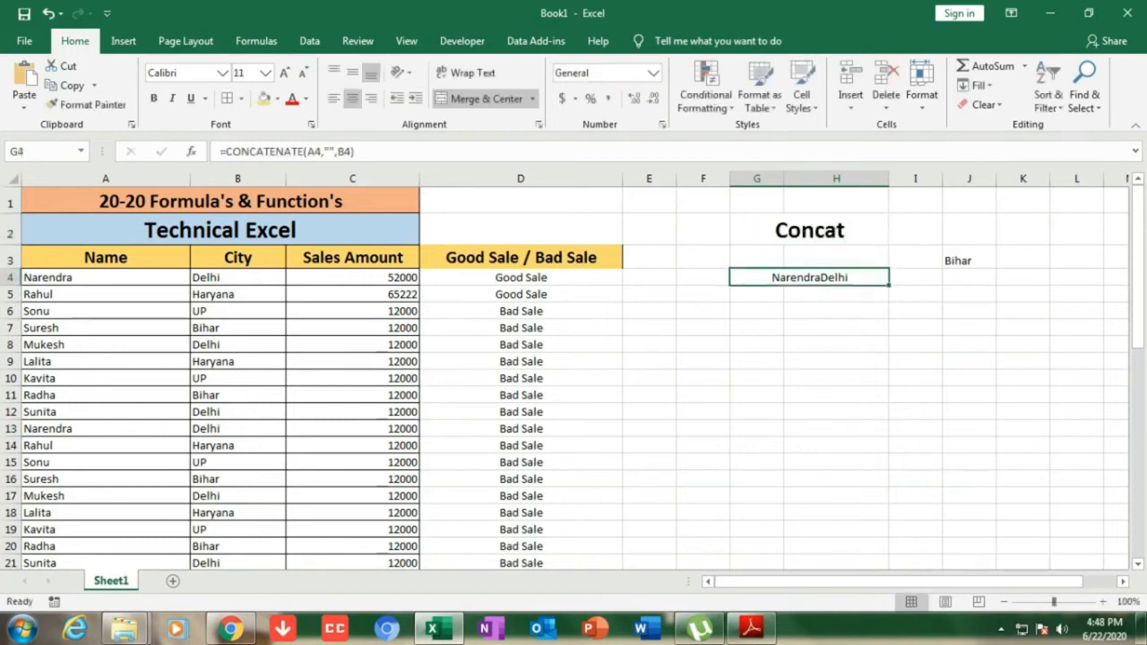
# Enter =CONCAT(A4:B4) in G4, showing NarendraDelhi
pyautogui.write('=concat')
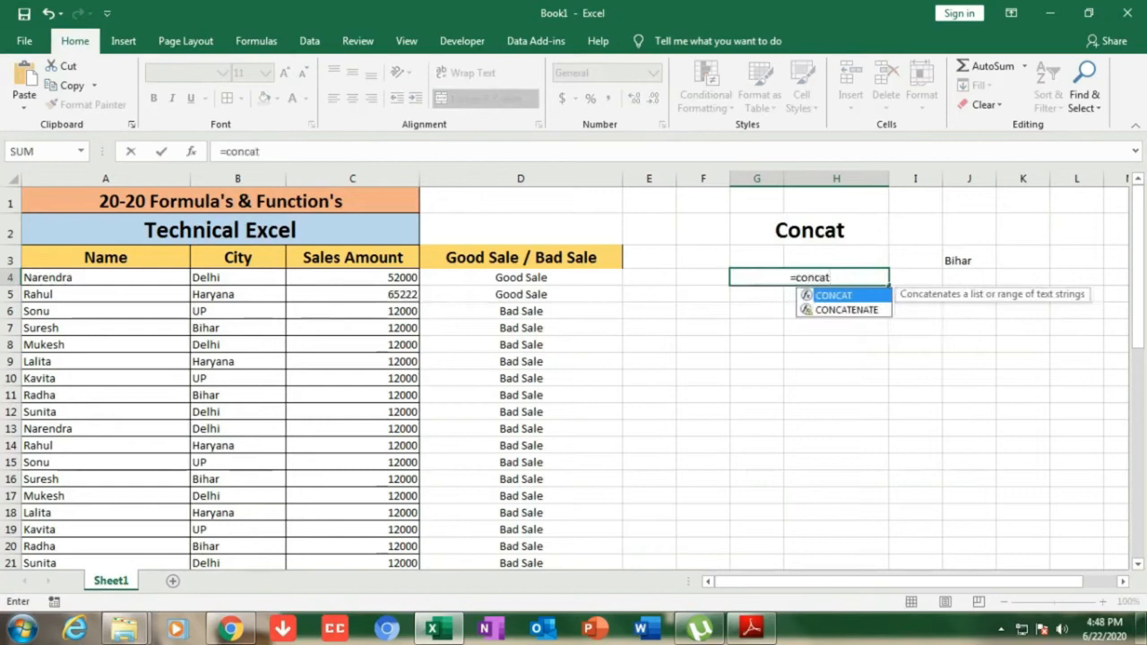
pyautogui.write('(')
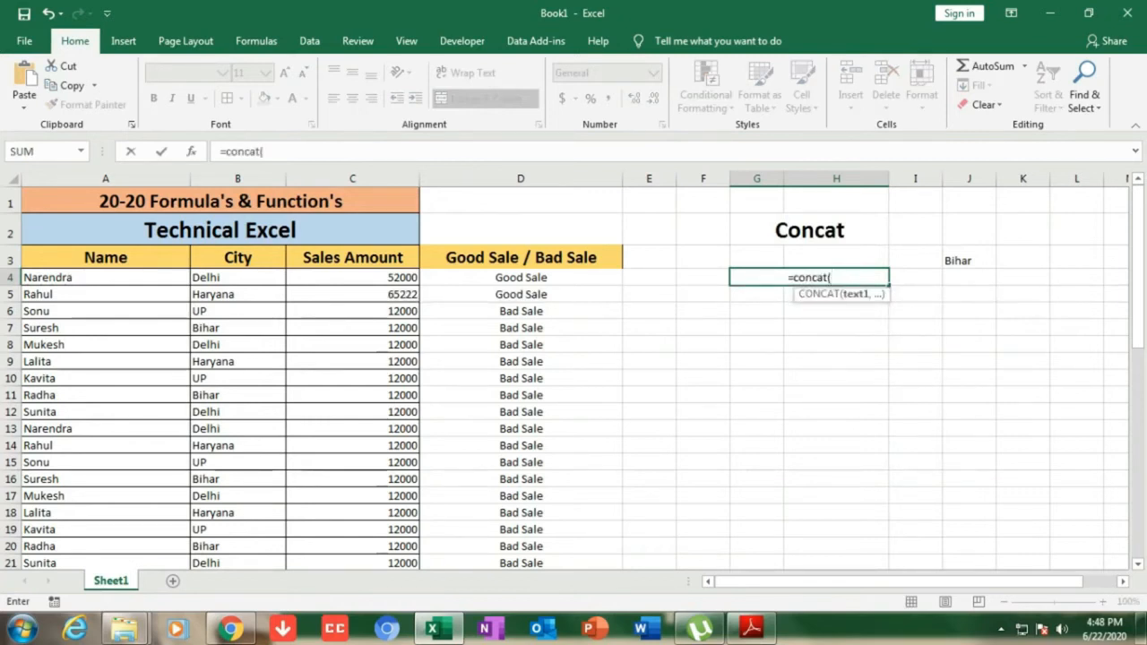
pyautogui.moveTo(54, 278); pyautogui.dragTo(284, 285)
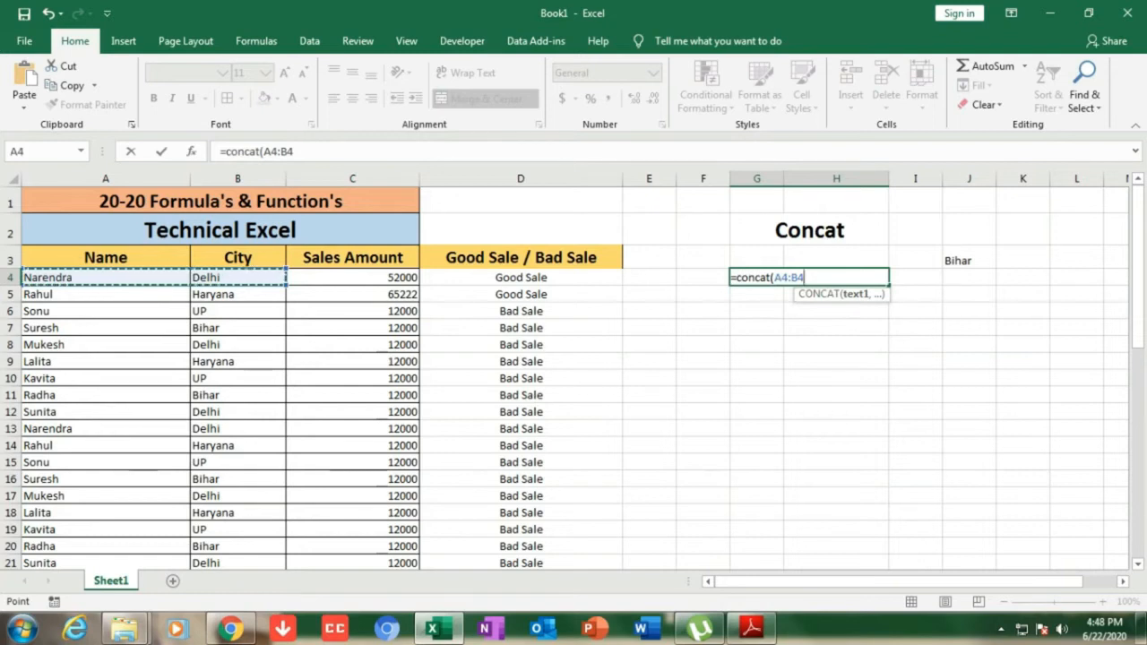
pyautogui.write(')')
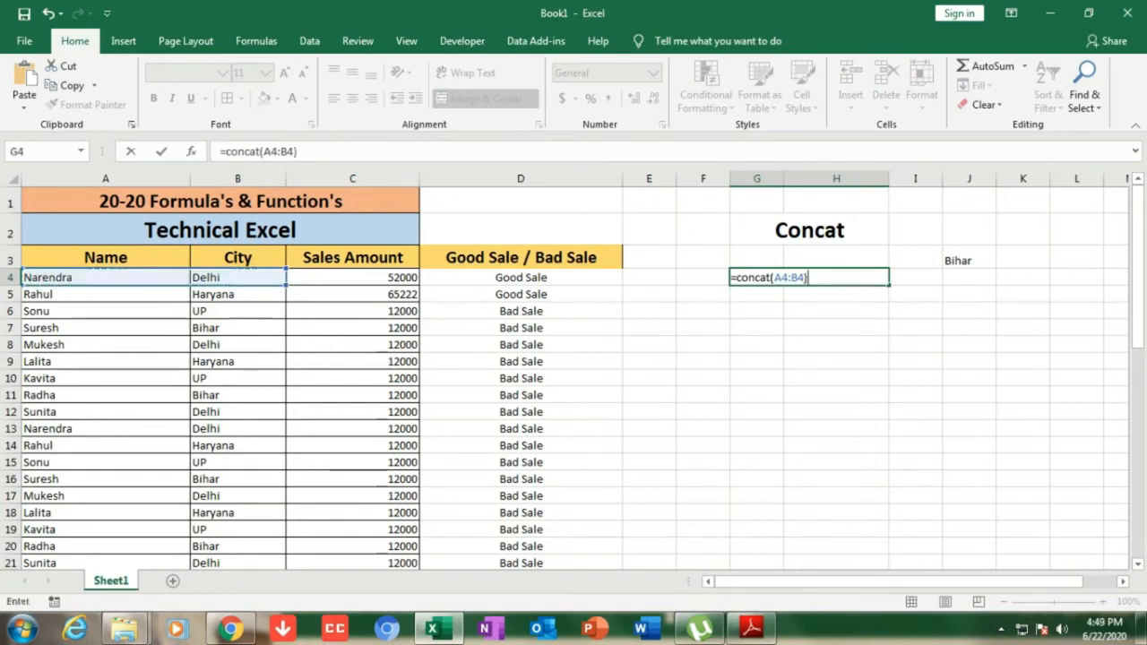
pyautogui.press('Return')
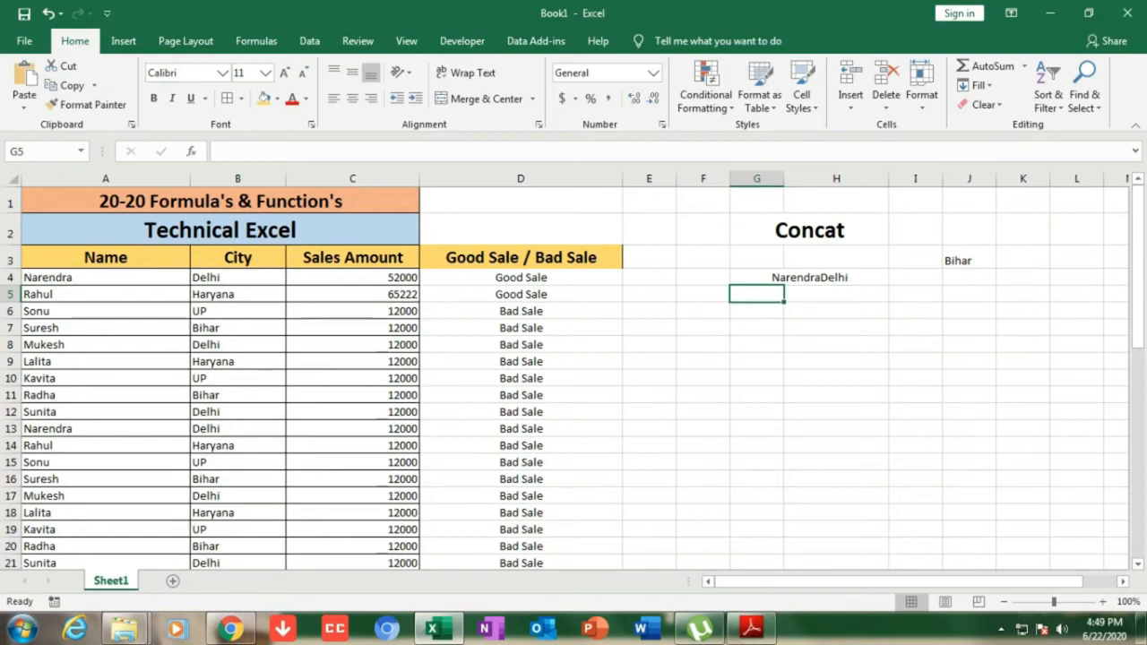
# Enter =TODAY() in G6 to show 6/22/2020
pyautogui.click(757, 311)
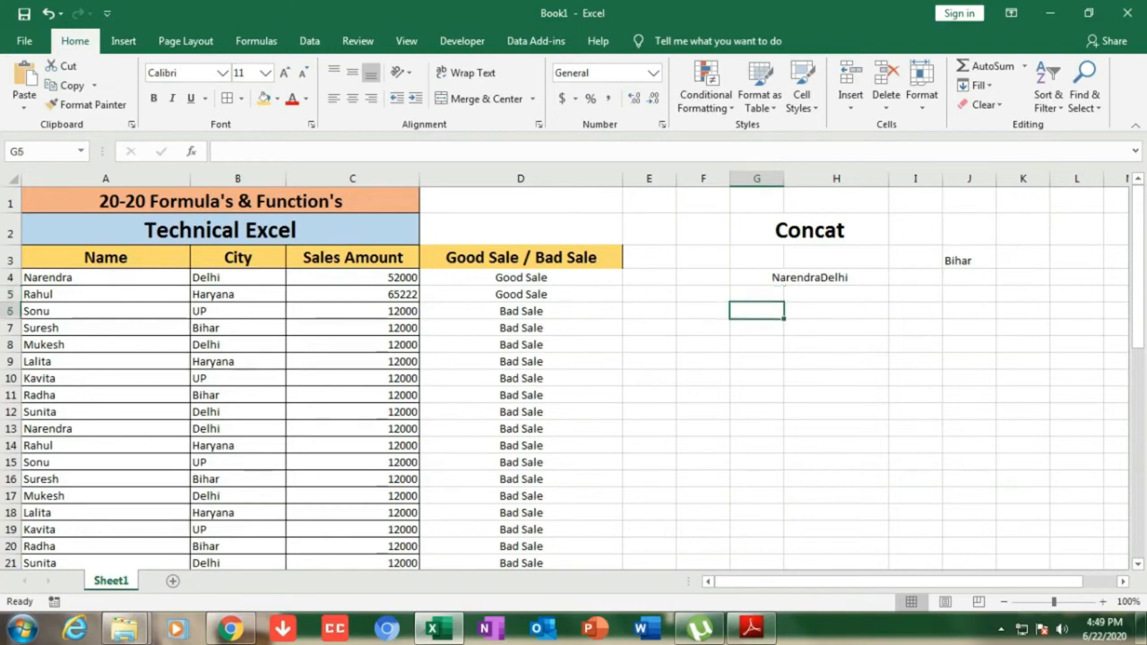
pyautogui.write('=t')
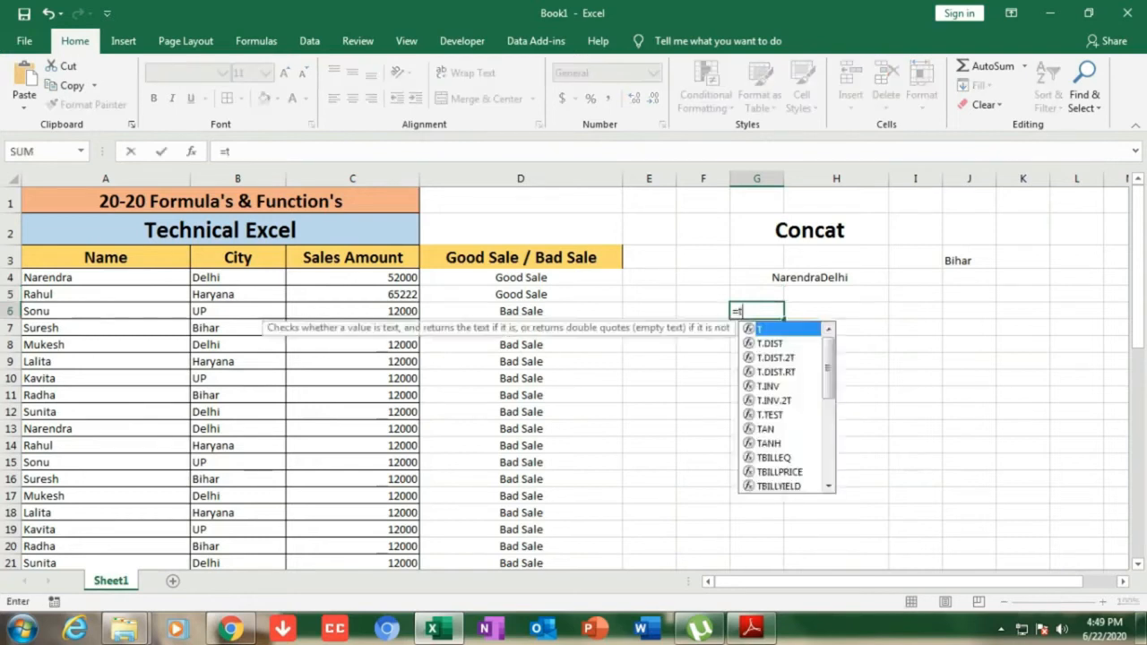
pyautogui.write('oday(')
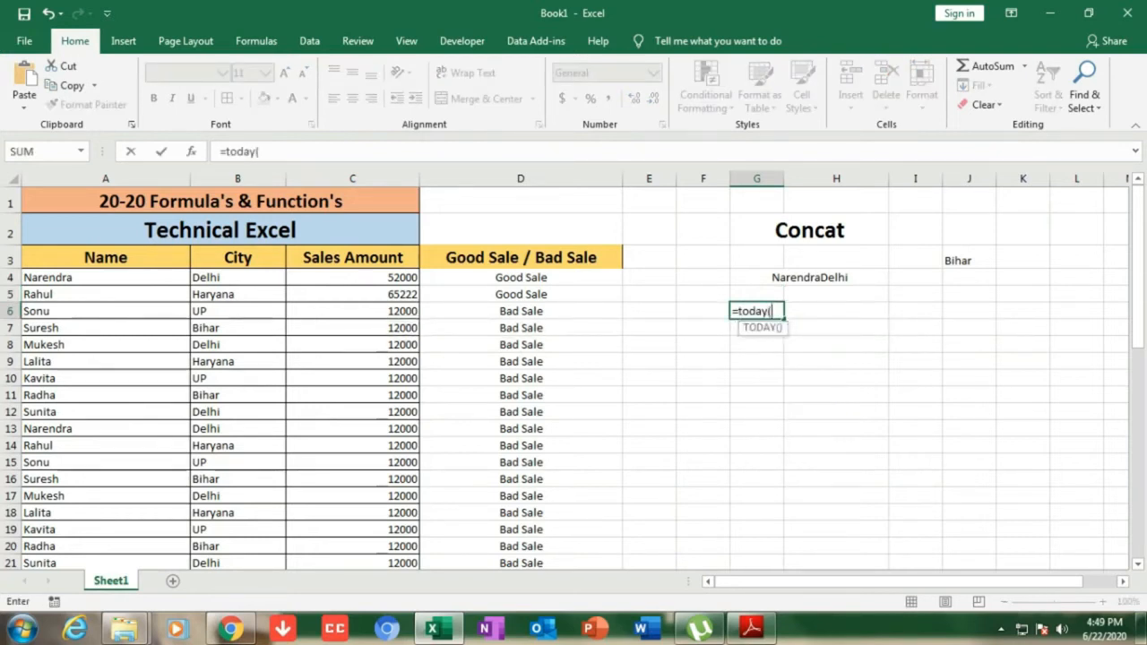
pyautogui.write(')')
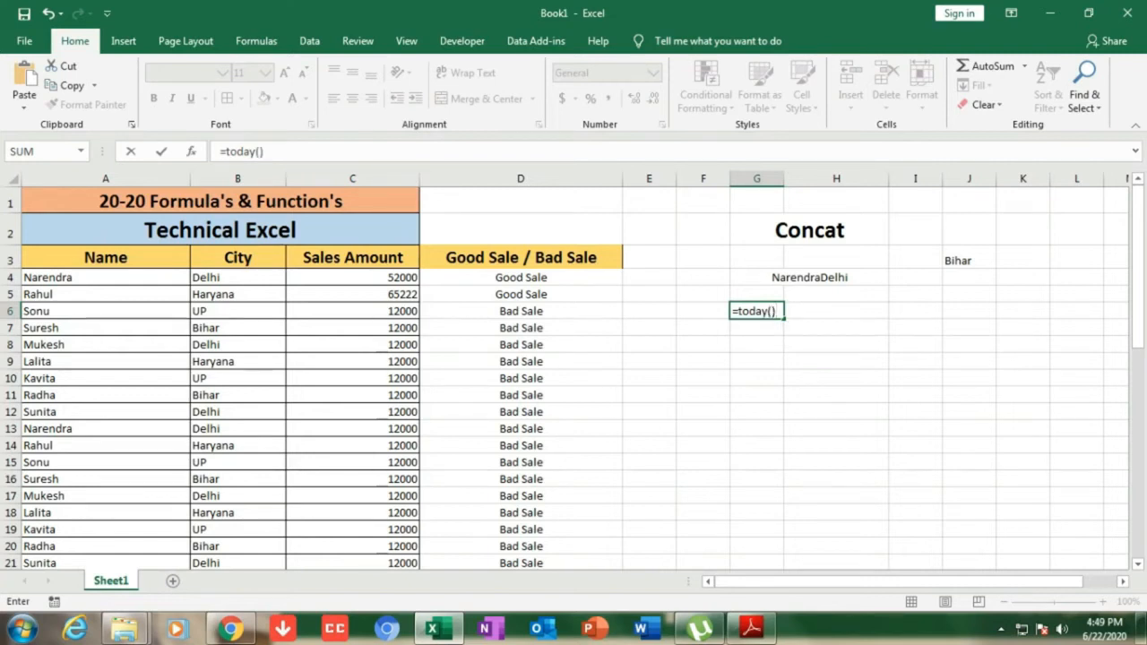
pyautogui.press('Return')
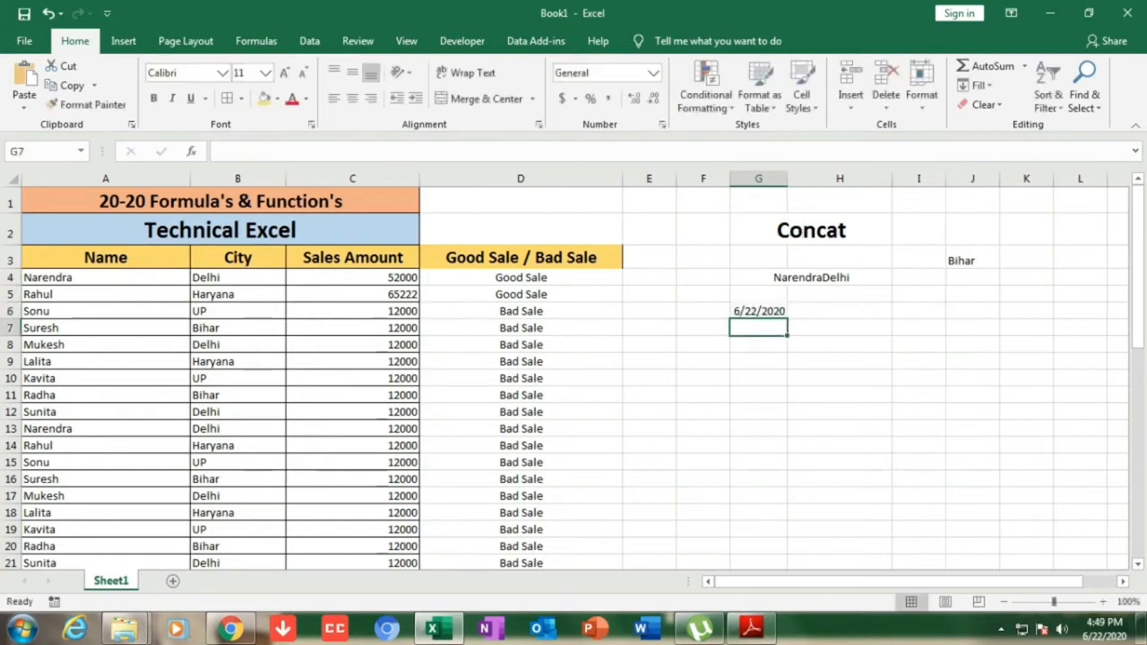
# Make the G6 date bold and increase its font size
pyautogui.click(758, 311)
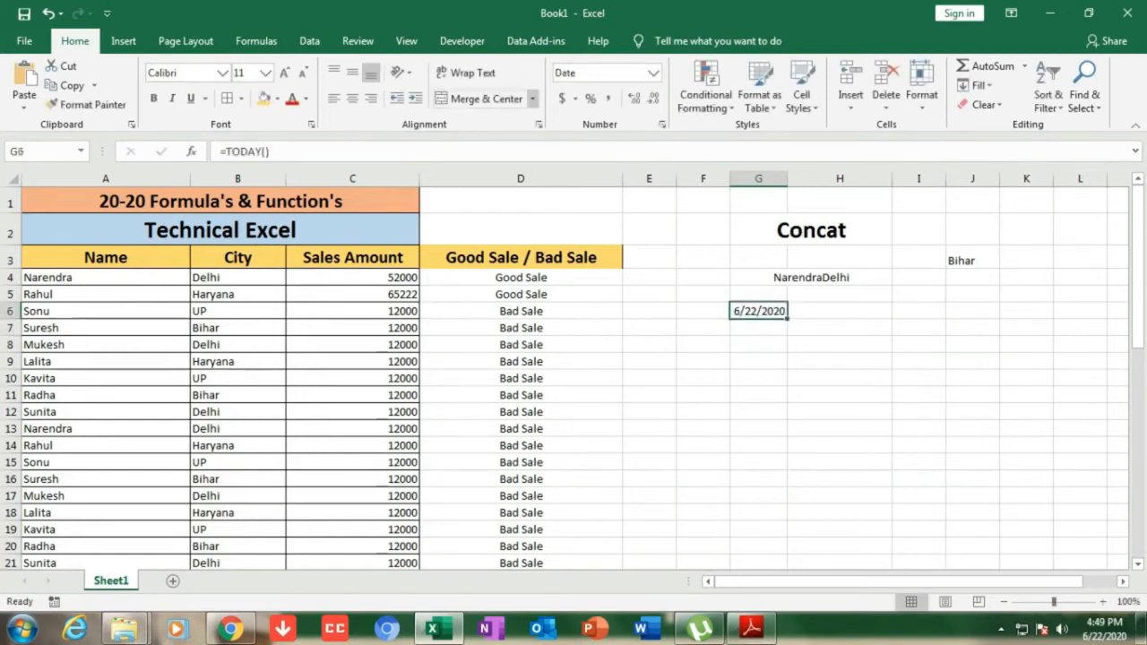
pyautogui.click(153, 98)
pyautogui.click(284, 72)
pyautogui.click(284, 72)
pyautogui.click(284, 72)
pyautogui.click(774, 451)
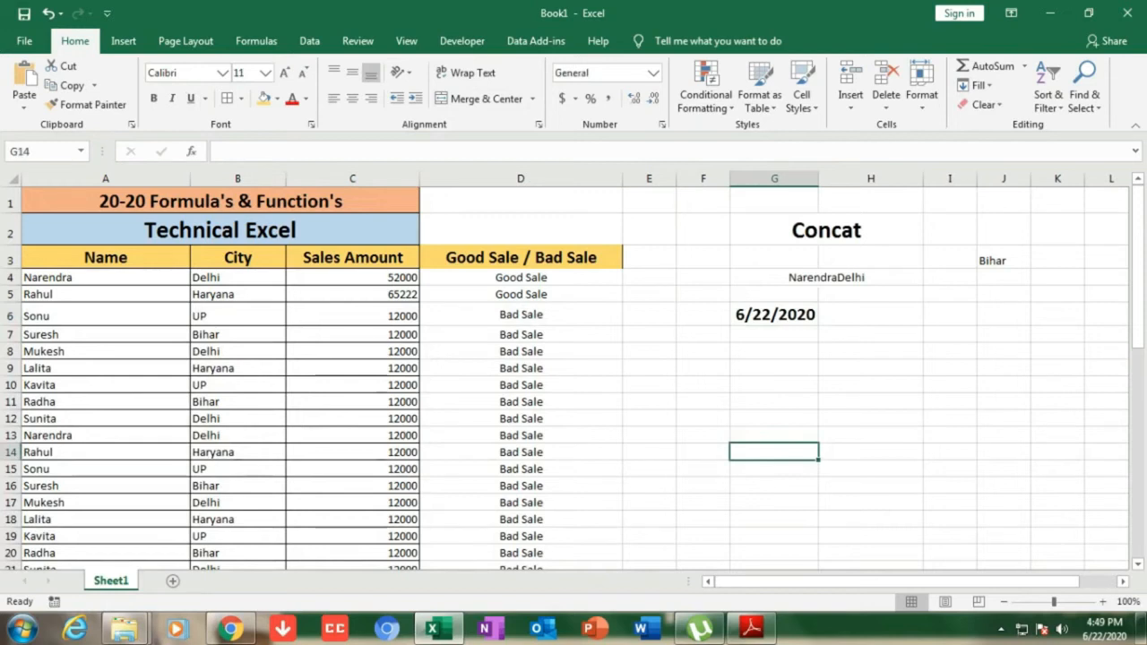
# Replace the G6 formula with =NOW() for the current date and time
pyautogui.click(774, 314)
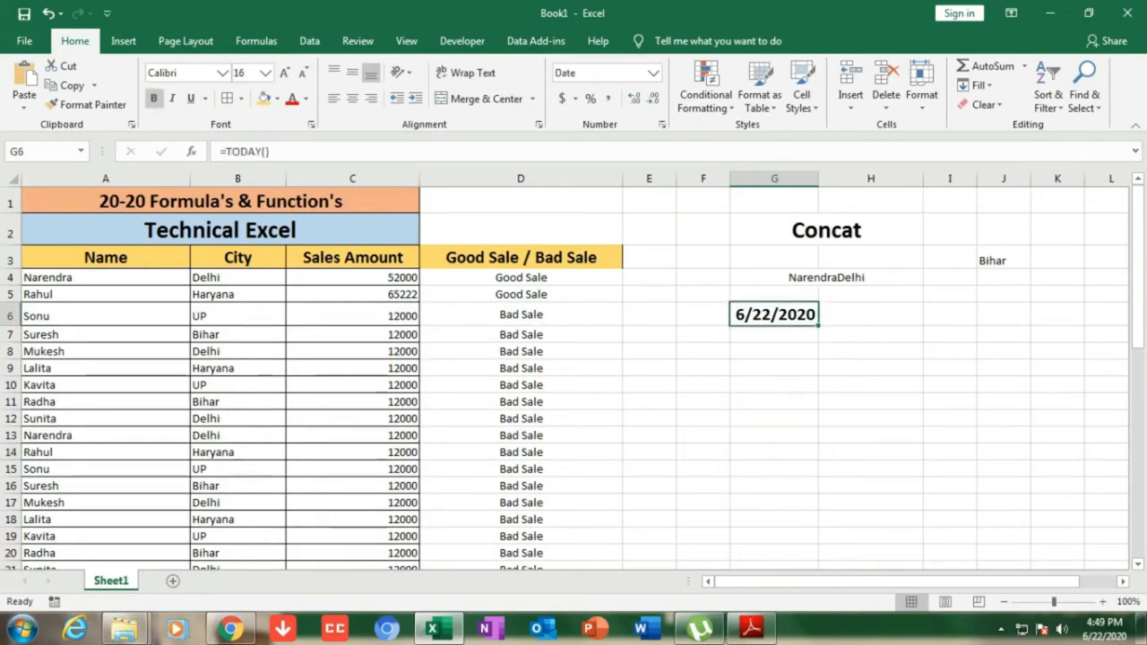
pyautogui.write('=n')
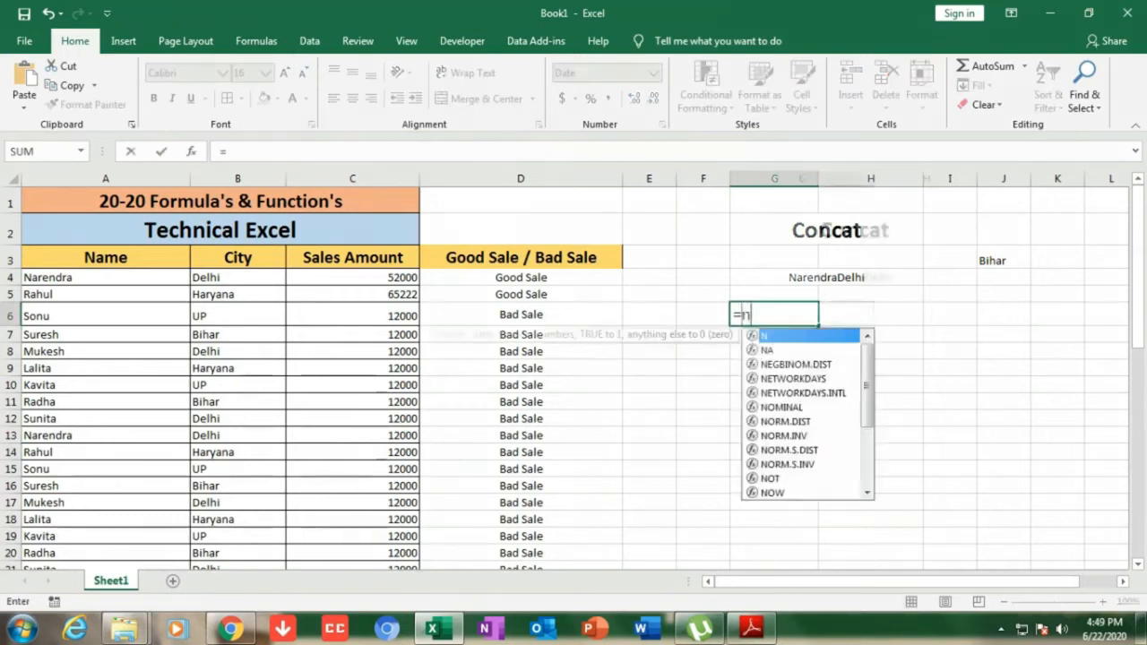
pyautogui.write('ow')
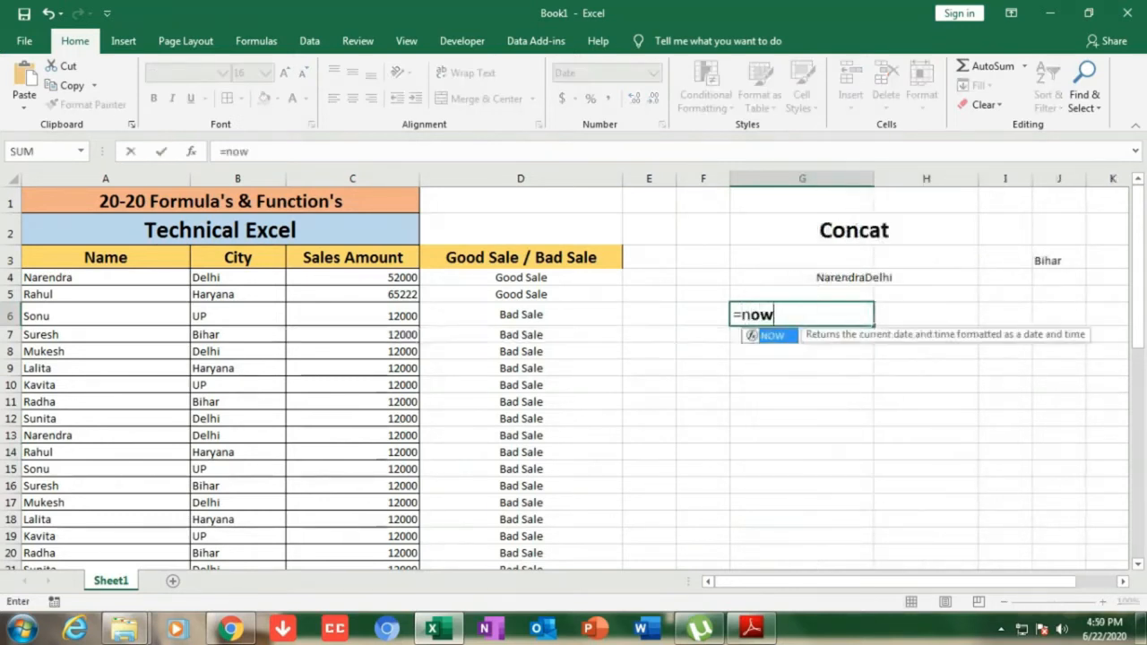
pyautogui.write('()')
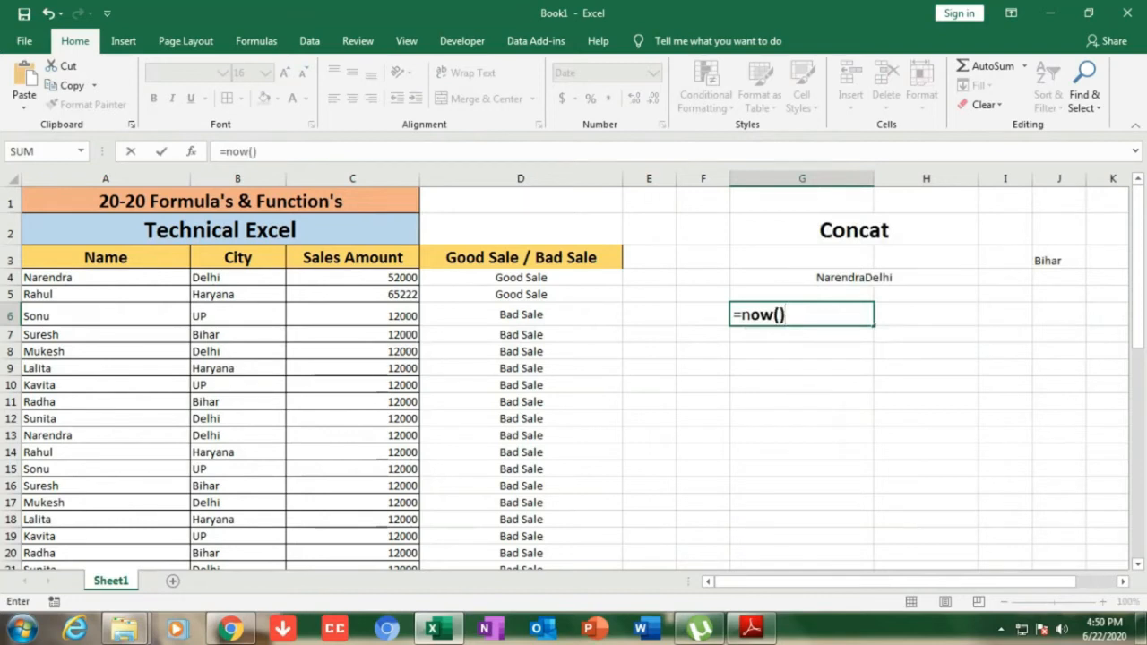
pyautogui.press('Return')
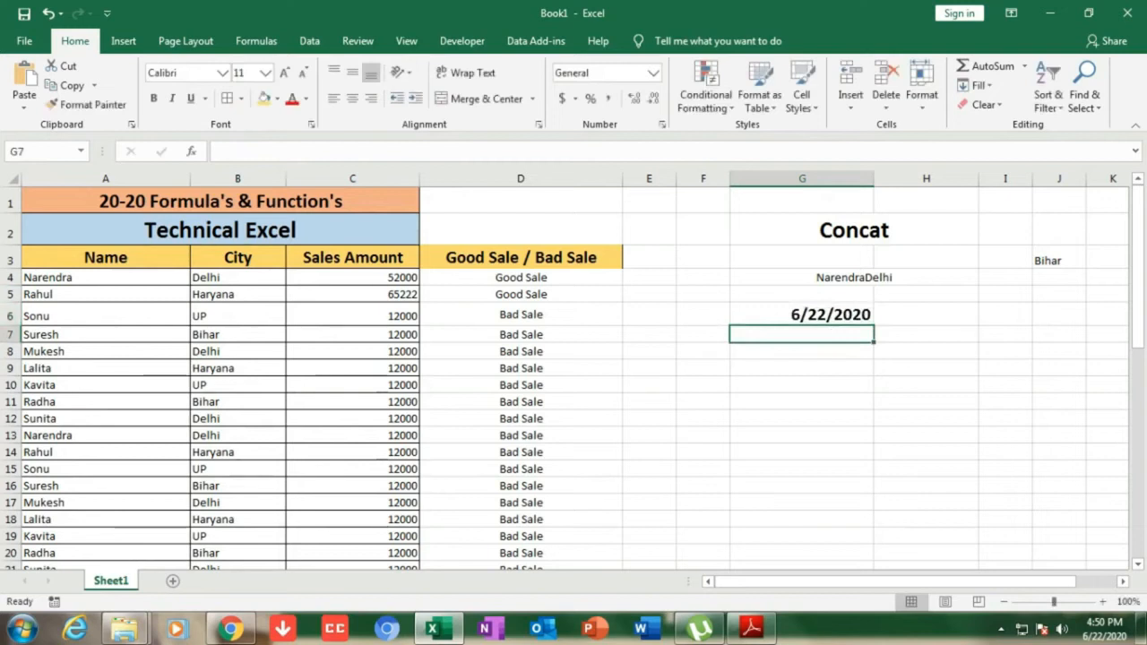
# Make row 6 taller and column G wider, then centre, middle-align and wrap G6
pyautogui.click(801, 314)
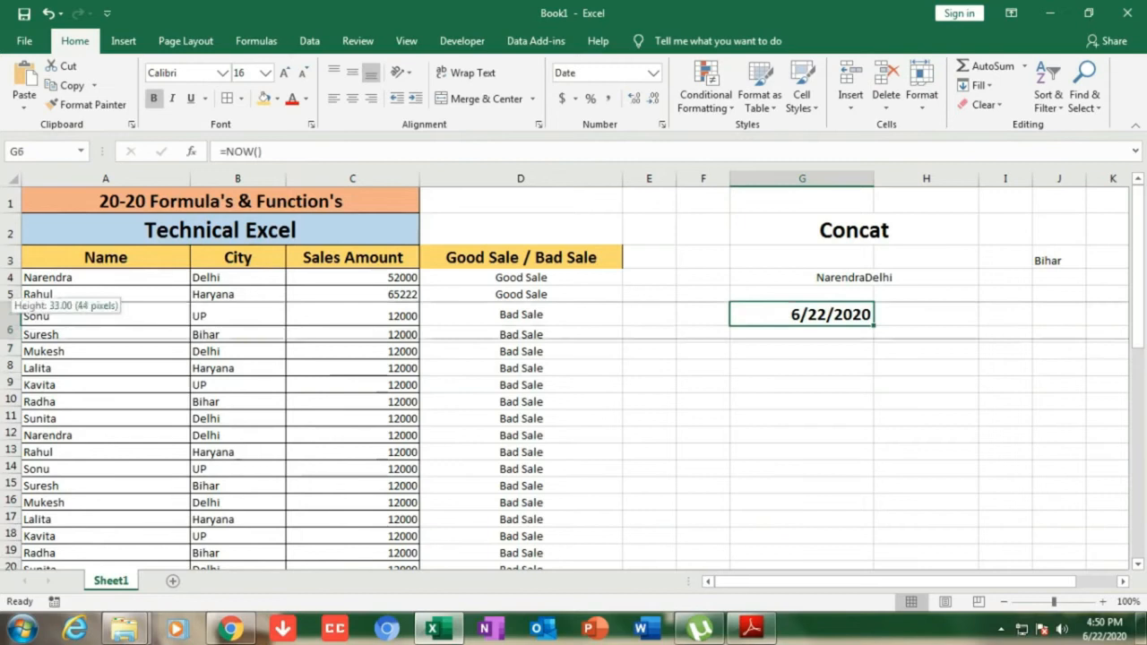
pyautogui.moveTo(11, 325); pyautogui.dragTo(11, 351)
pyautogui.moveTo(873, 178); pyautogui.dragTo(941, 179)
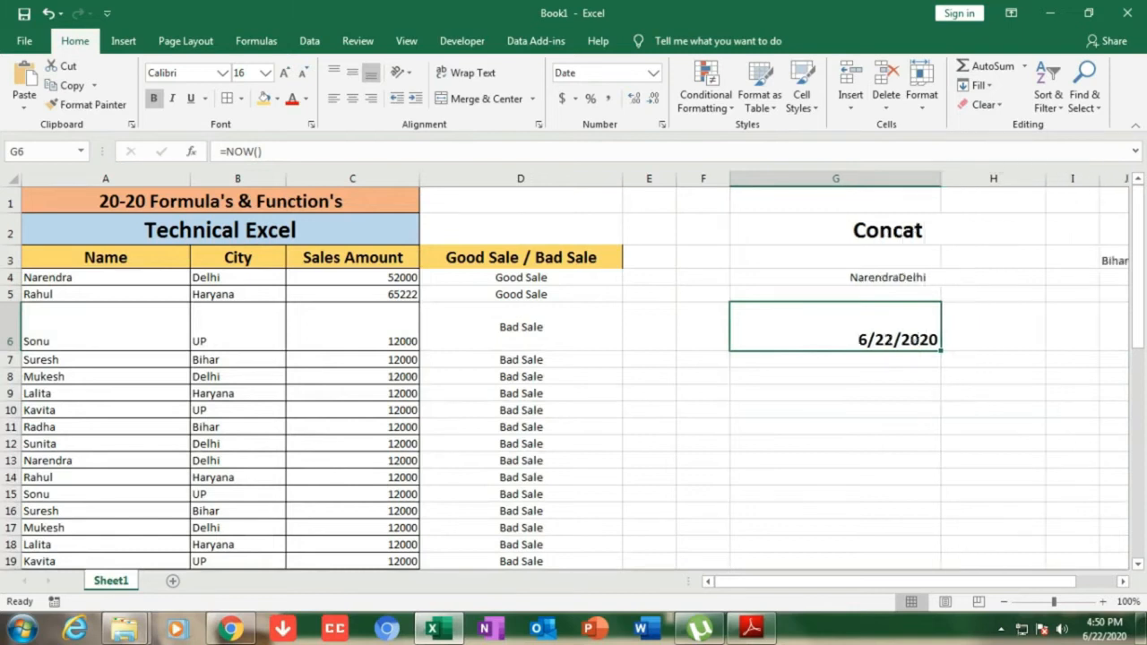
pyautogui.click(352, 99)
pyautogui.click(352, 73)
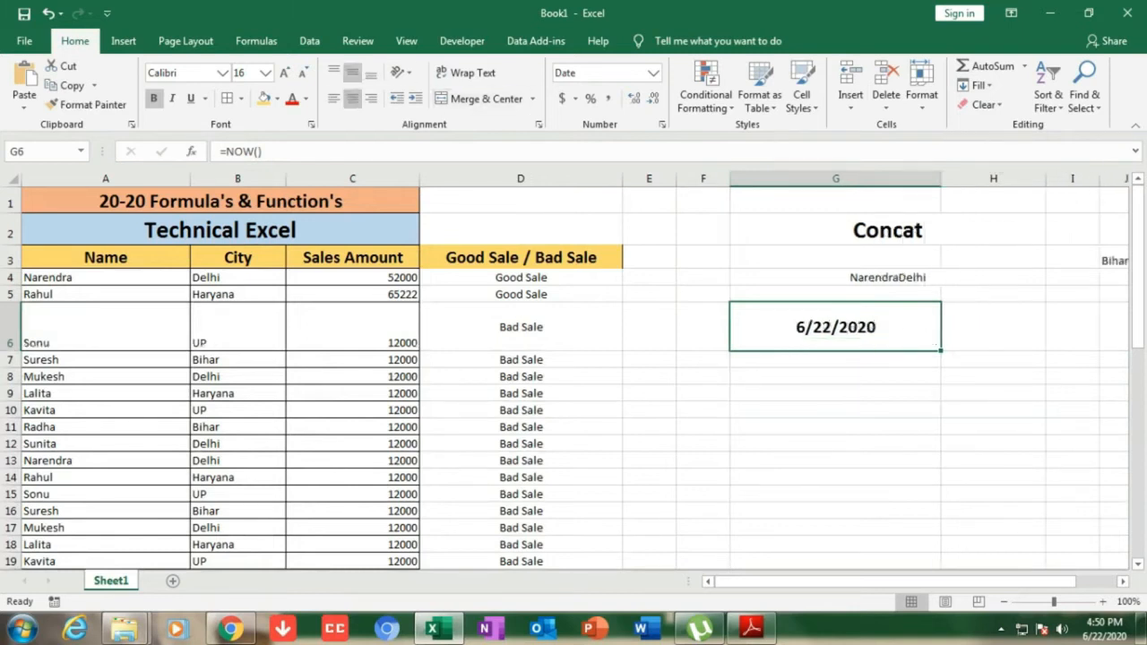
pyautogui.click(466, 73)
pyautogui.click(520, 376)
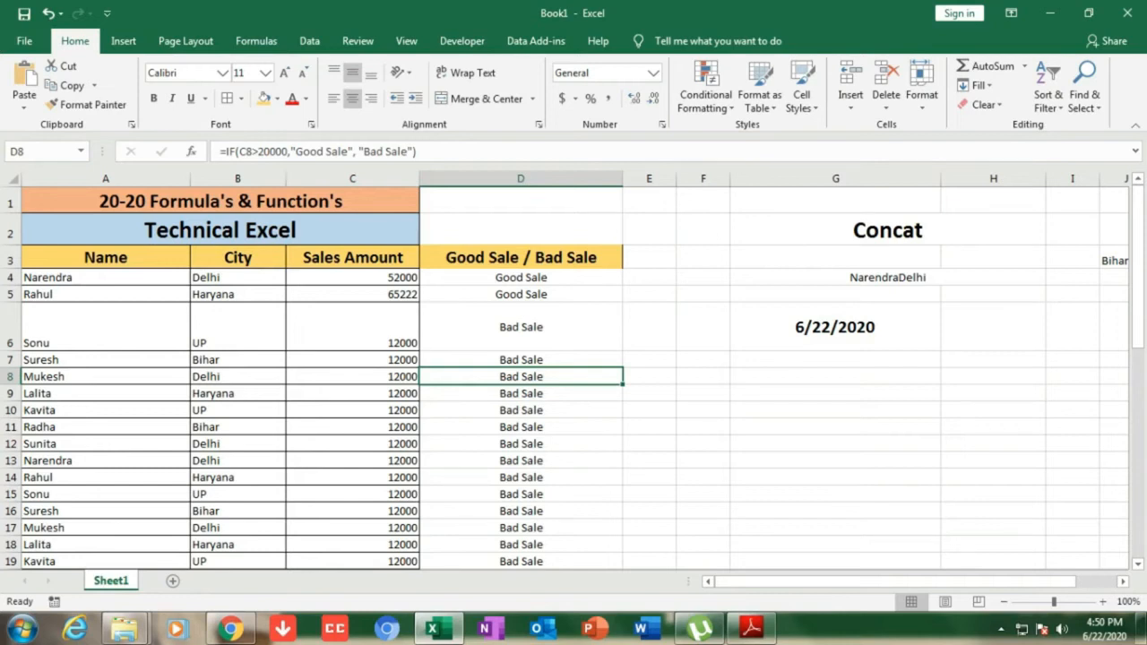
# Enter 2 in E7 and 4 in E8, then fill the series down to E16, giving 2 through 20
pyautogui.click(835, 377)
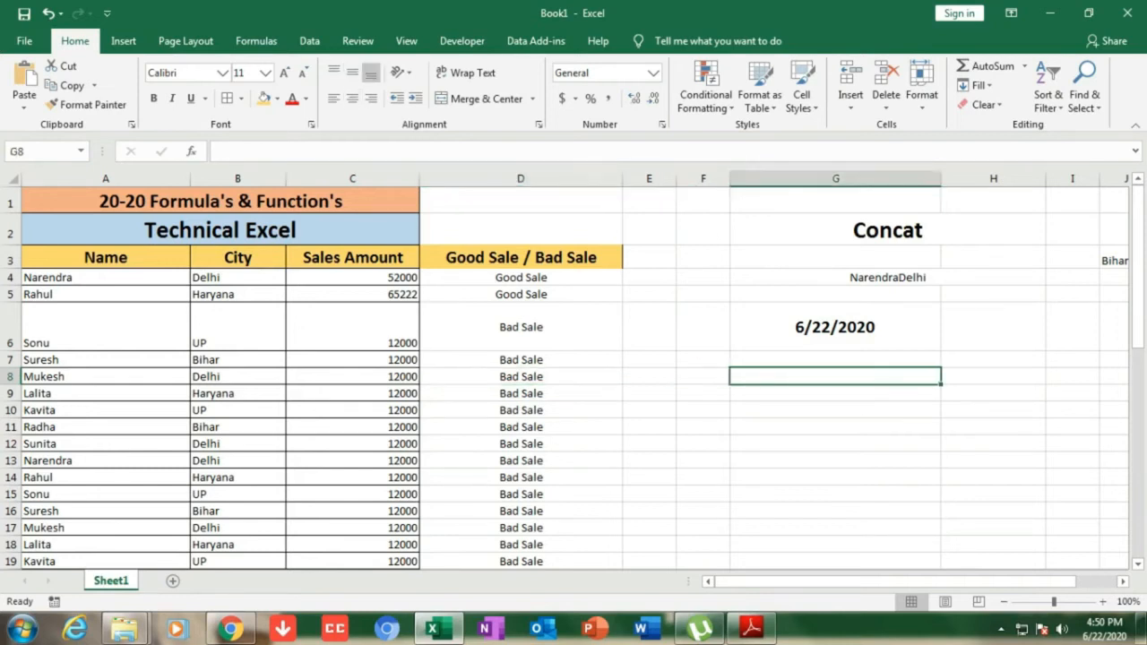
pyautogui.click(887, 230)
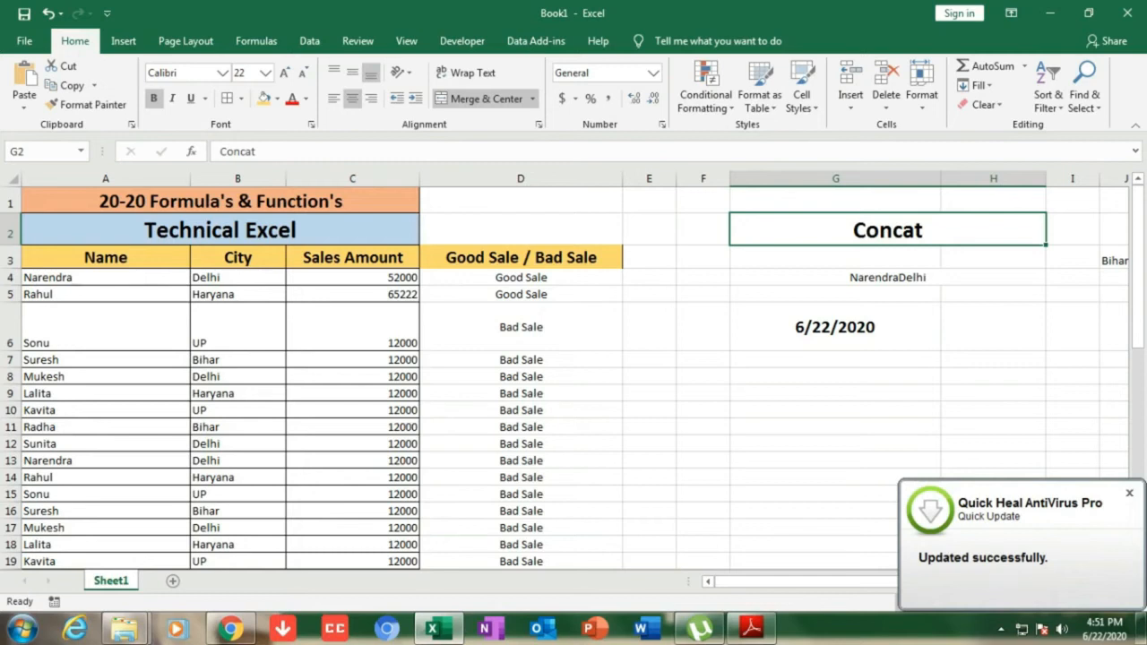
pyautogui.click(835, 359)
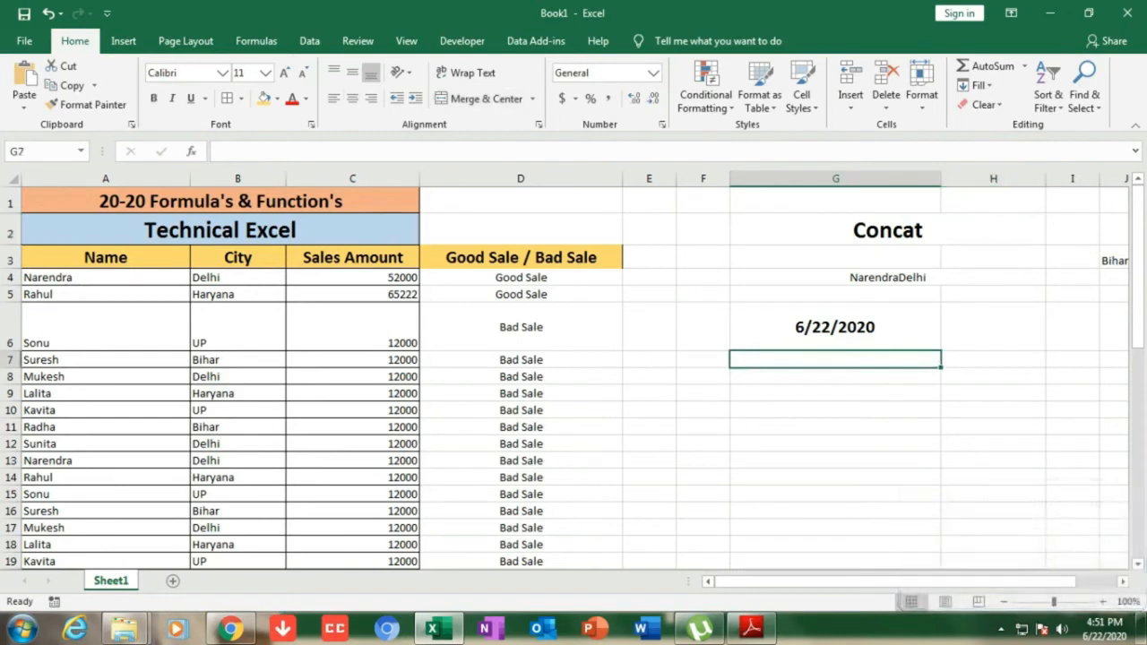
pyautogui.click(649, 359)
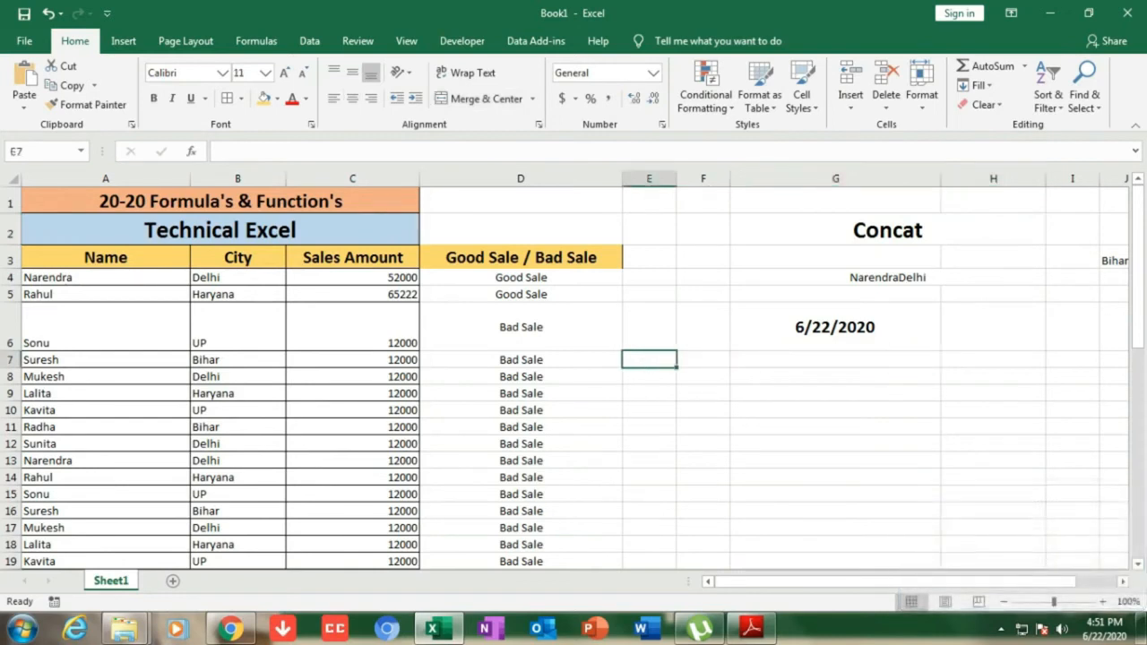
pyautogui.write('2')
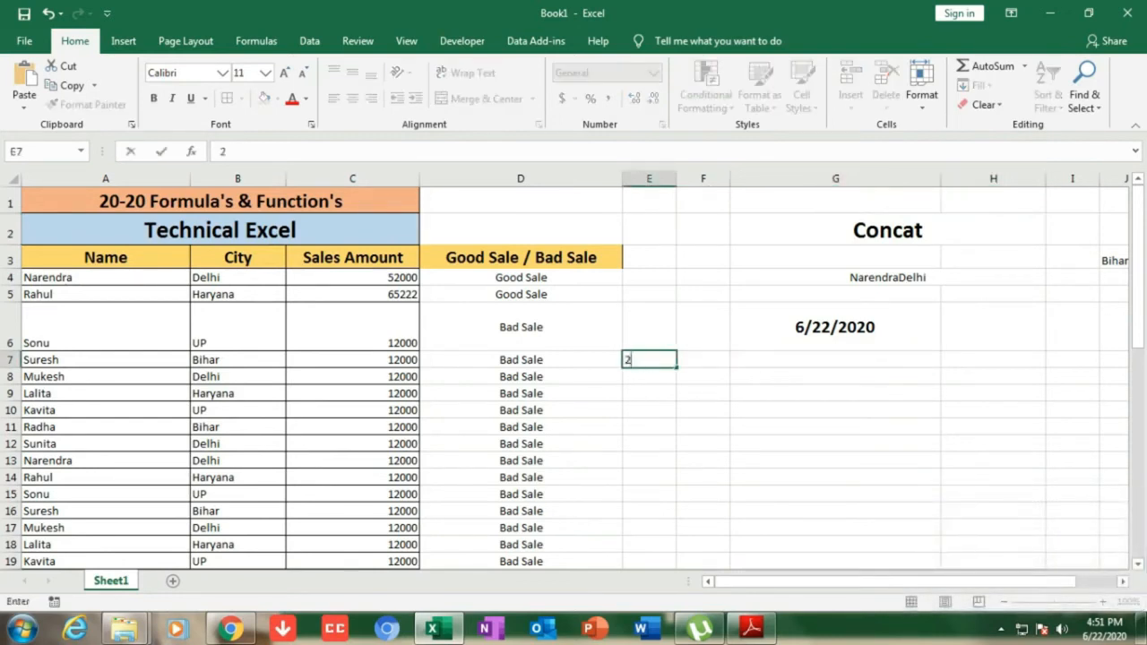
pyautogui.press('Return')
pyautogui.write('4')
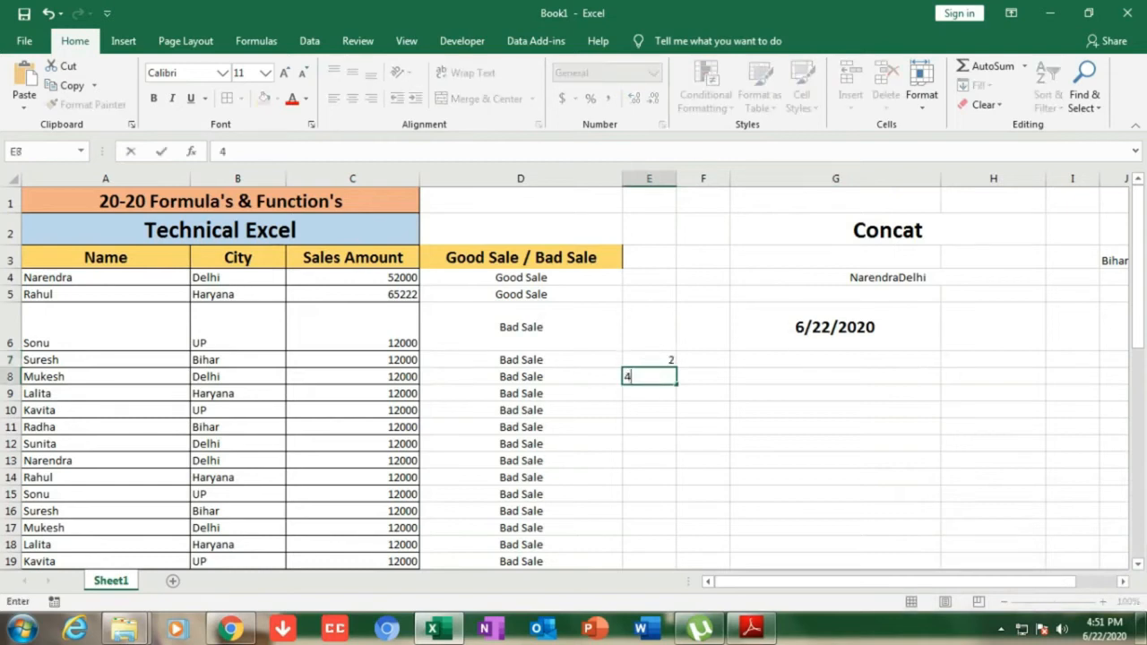
pyautogui.press('Return')
pyautogui.moveTo(649, 359); pyautogui.dragTo(678, 517)
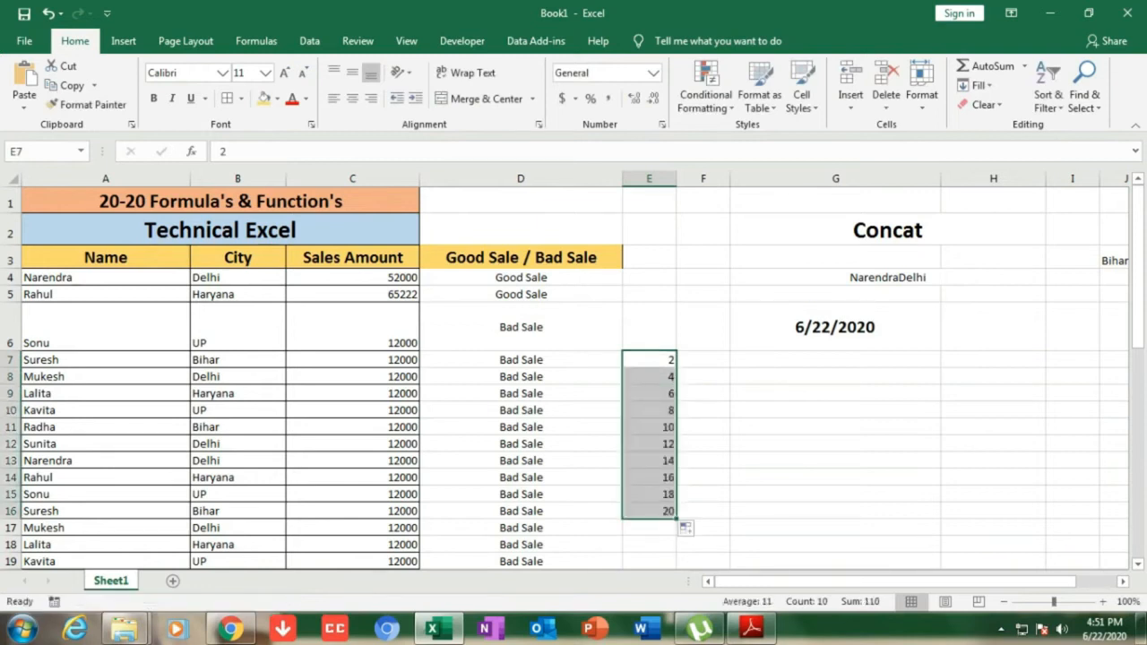
pyautogui.click(703, 393)
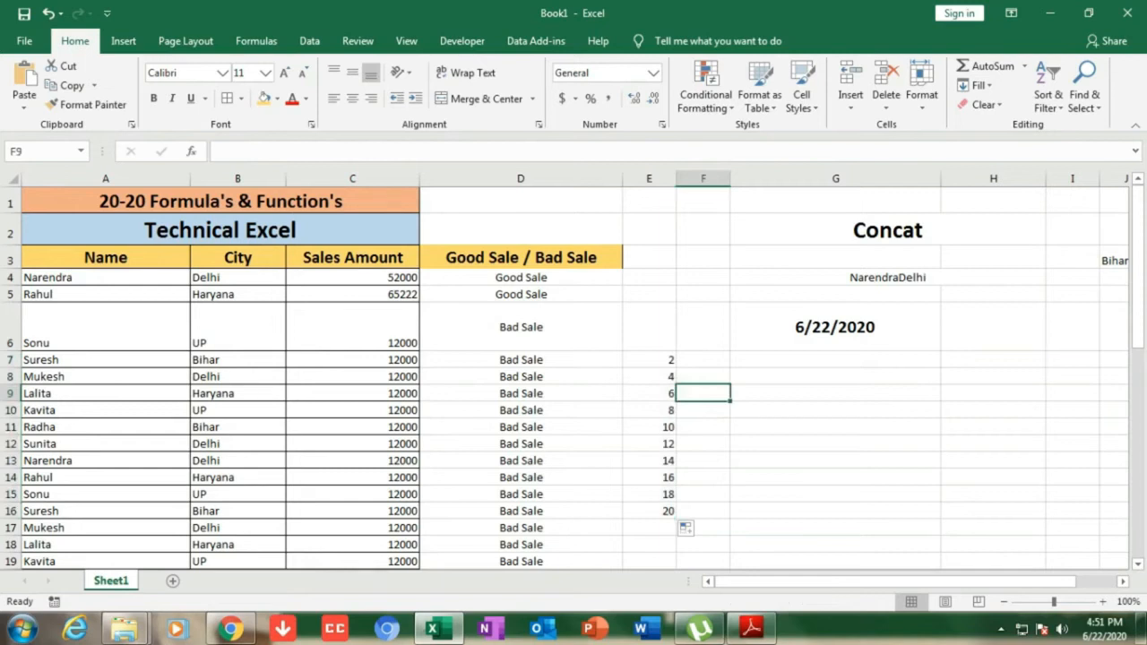
pyautogui.click(887, 230)
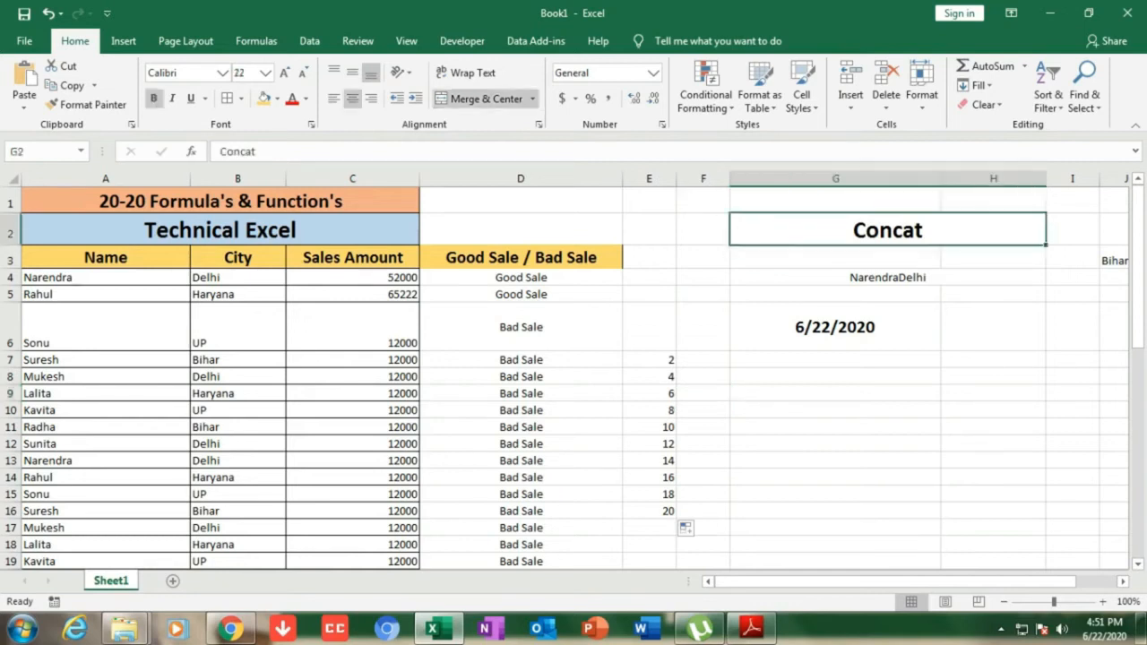
# Relabel the G2 heading as 'transpose' and delete the old CONCAT result in G4
pyautogui.write('tr')
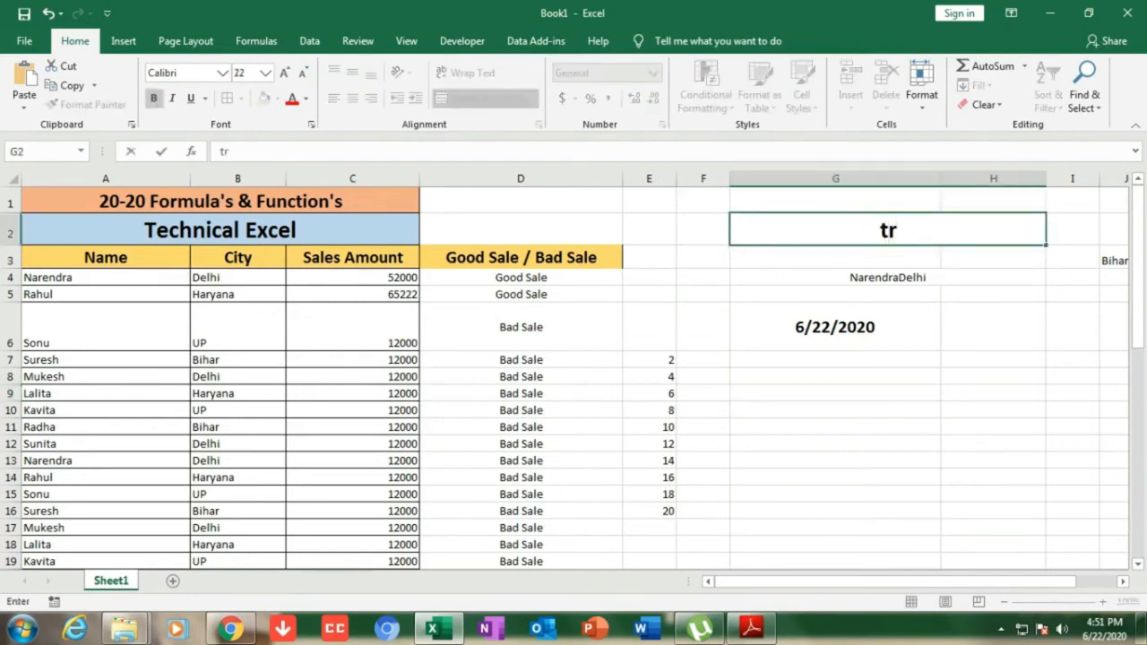
pyautogui.write('anspose')
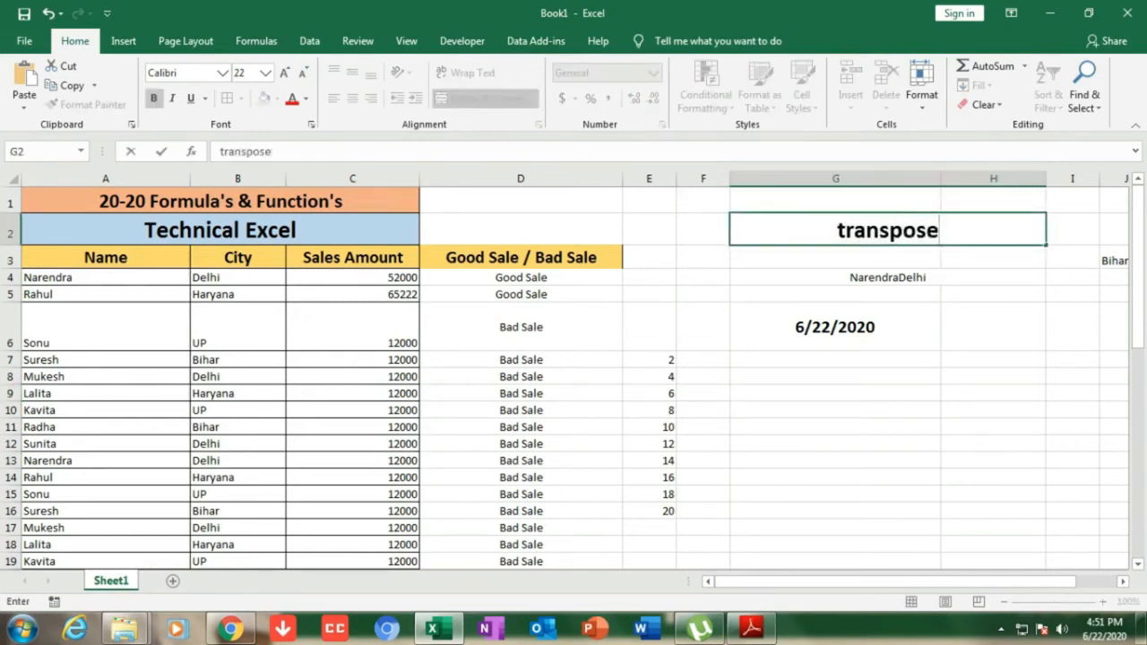
pyautogui.click(886, 278)
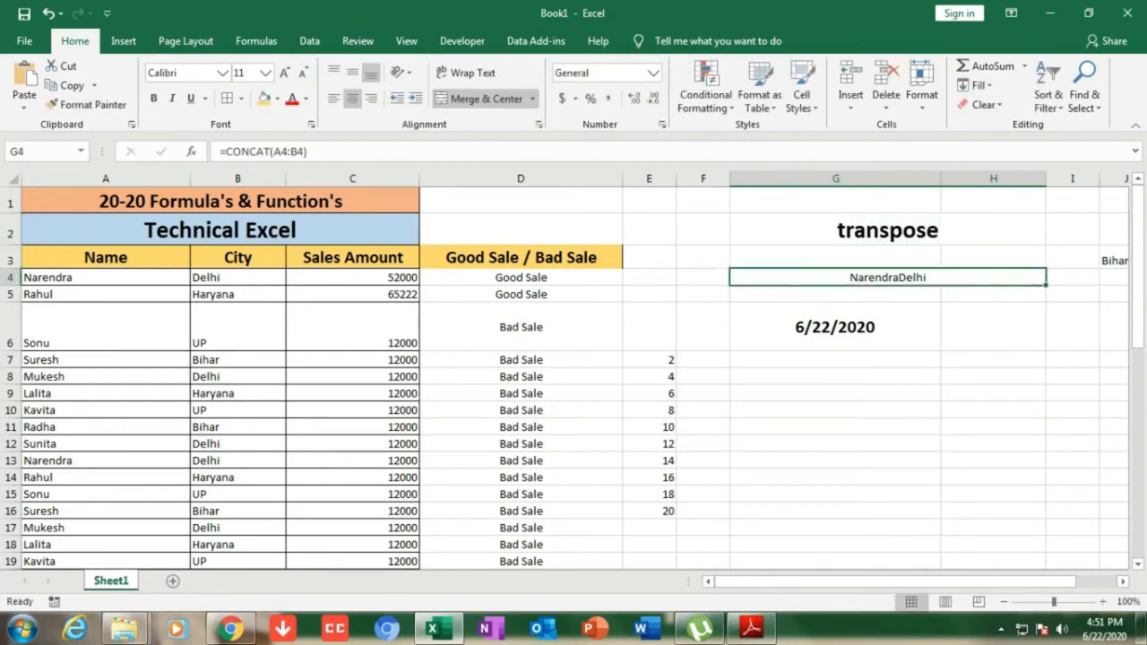
pyautogui.press('Delete')
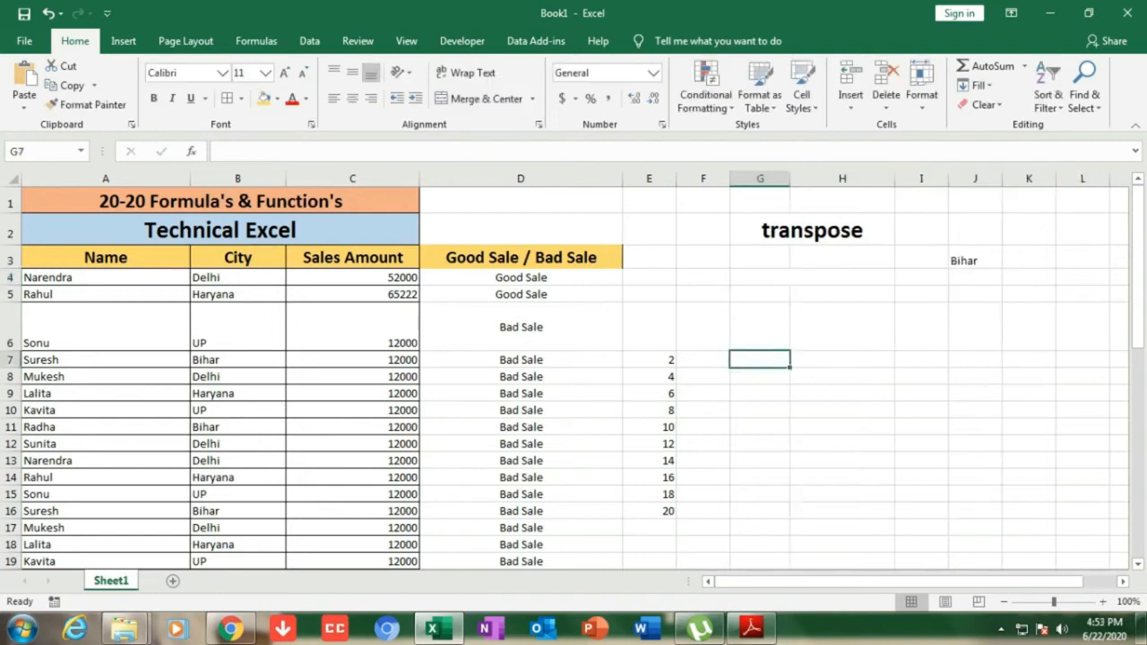
# Narrow column H and select row 7 from G7 to hold the transposed values
pyautogui.moveTo(757, 359); pyautogui.dragTo(921, 359)
pyautogui.moveTo(894, 178); pyautogui.dragTo(852, 178)
pyautogui.click(890, 200)
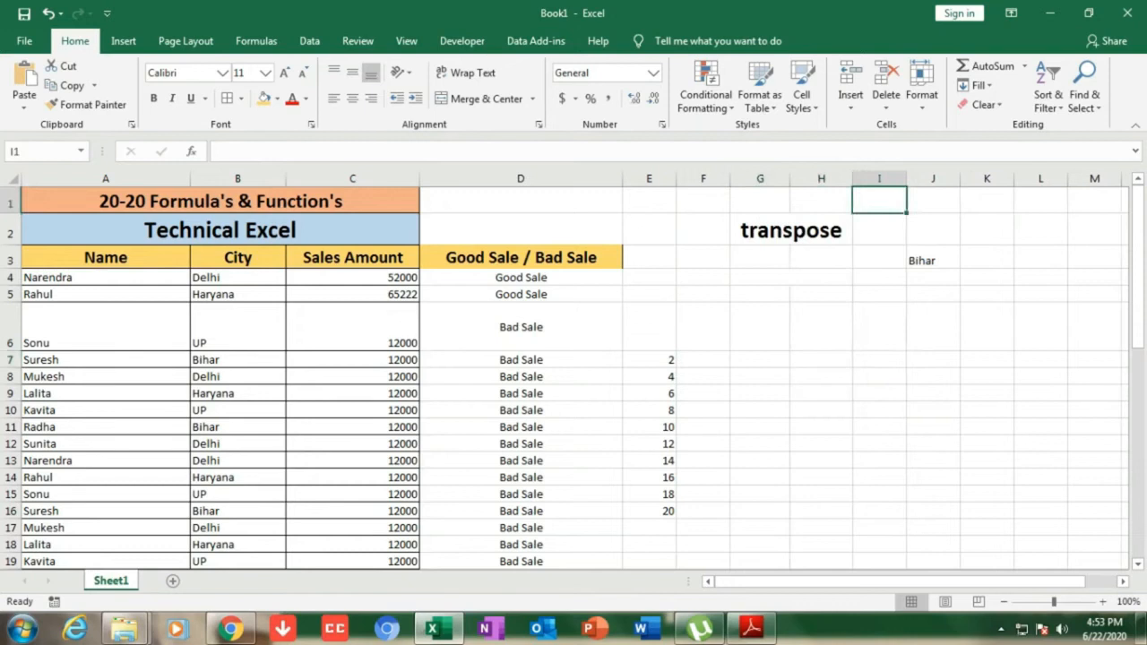
pyautogui.moveTo(760, 359); pyautogui.dragTo(1119, 359)
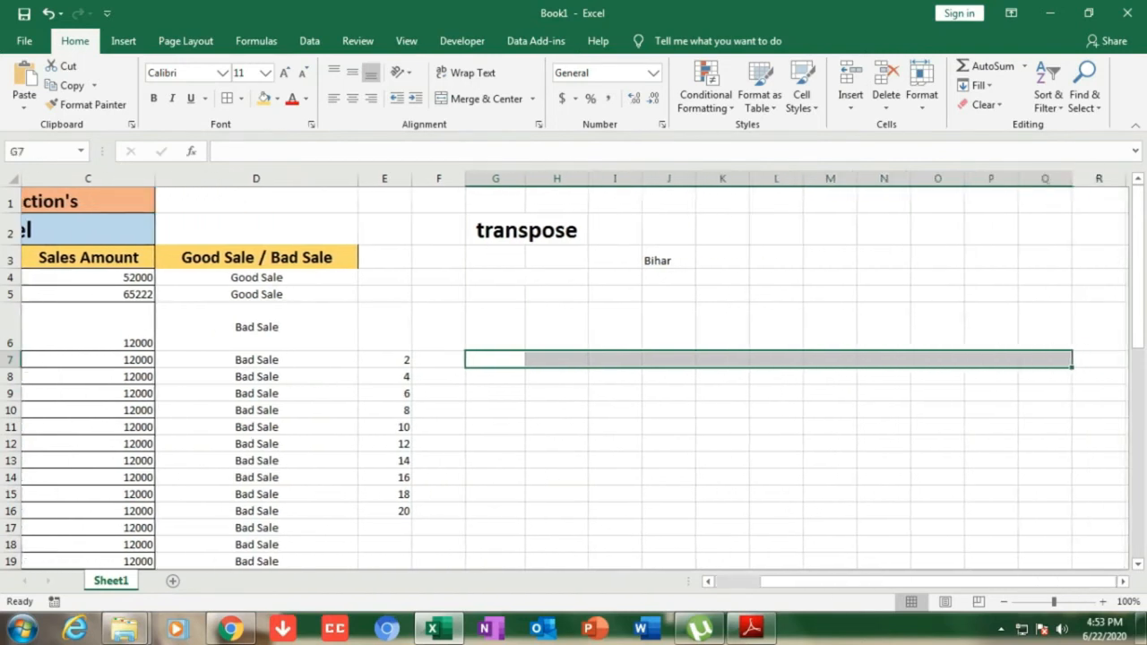
# Enter =TRANSPOSE(E7:E16) as an array formula across the selected row 7 cells
pyautogui.click(269, 152)
pyautogui.write('=')
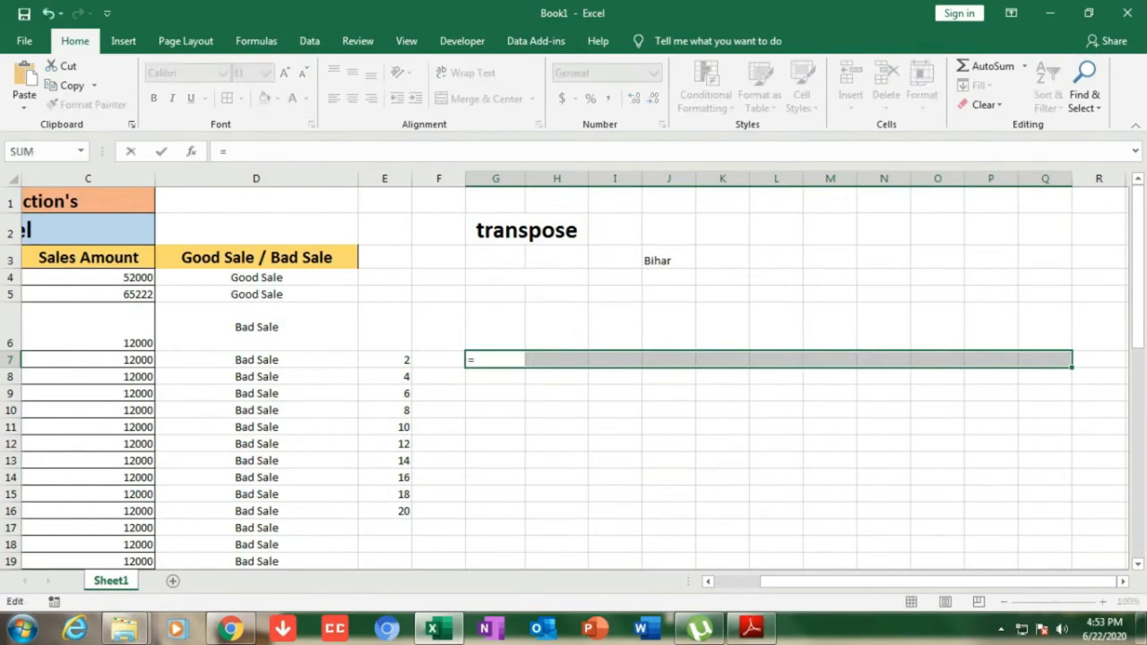
pyautogui.write('transpose(')
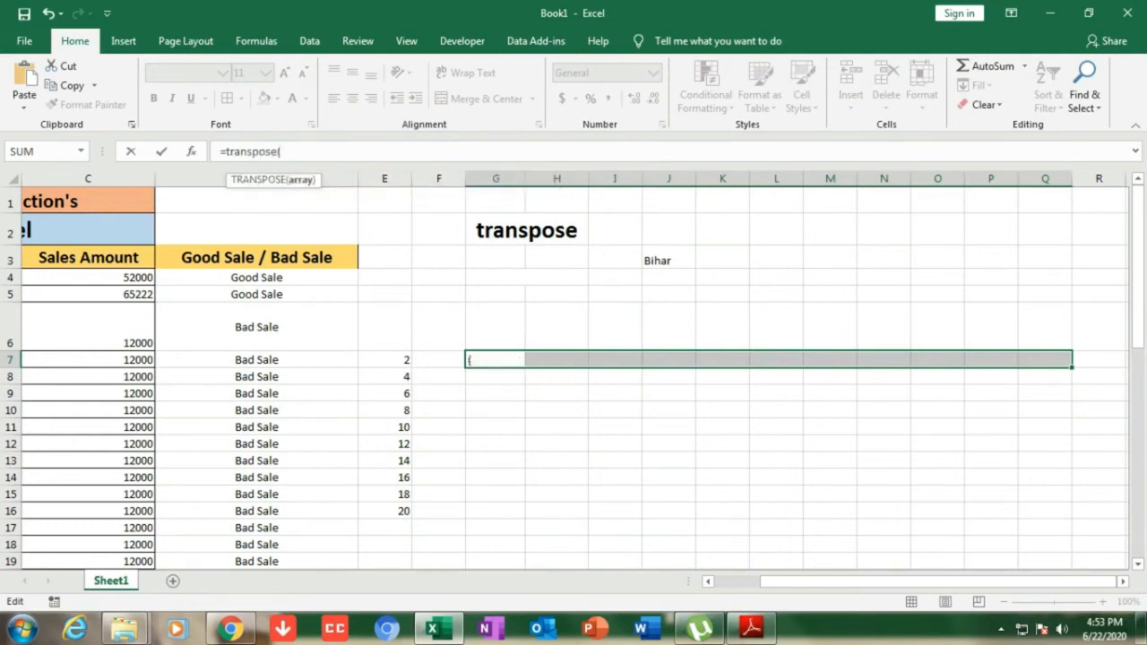
pyautogui.moveTo(385, 359); pyautogui.dragTo(394, 513)
pyautogui.write(')')
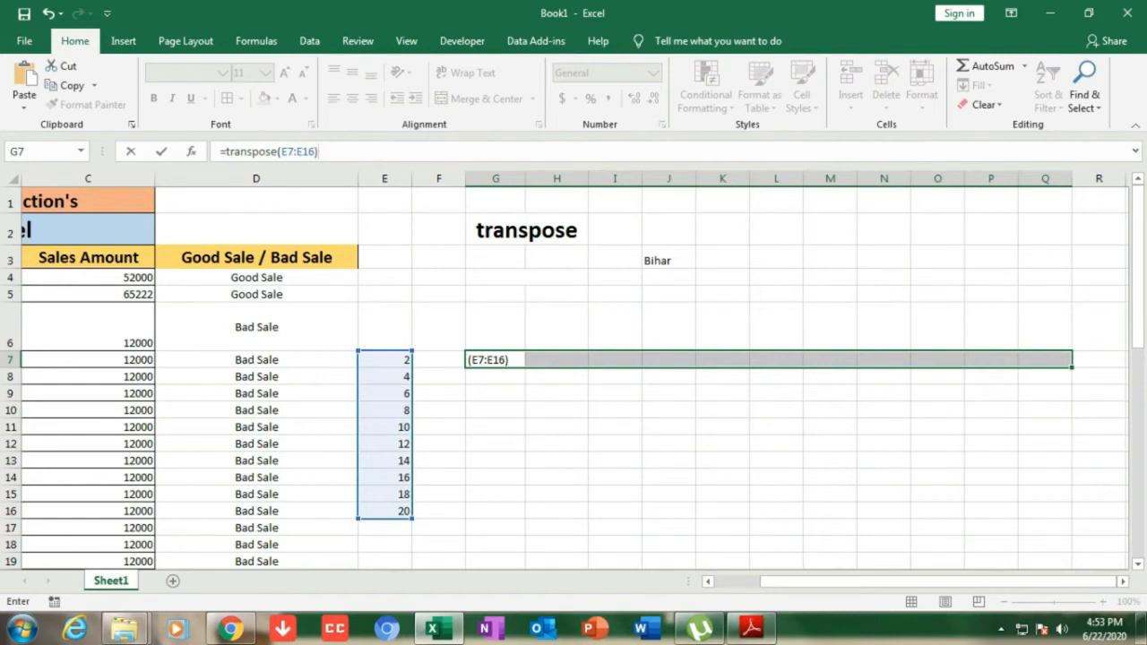
pyautogui.hotkey('ctrl', 'shift', 'Return')
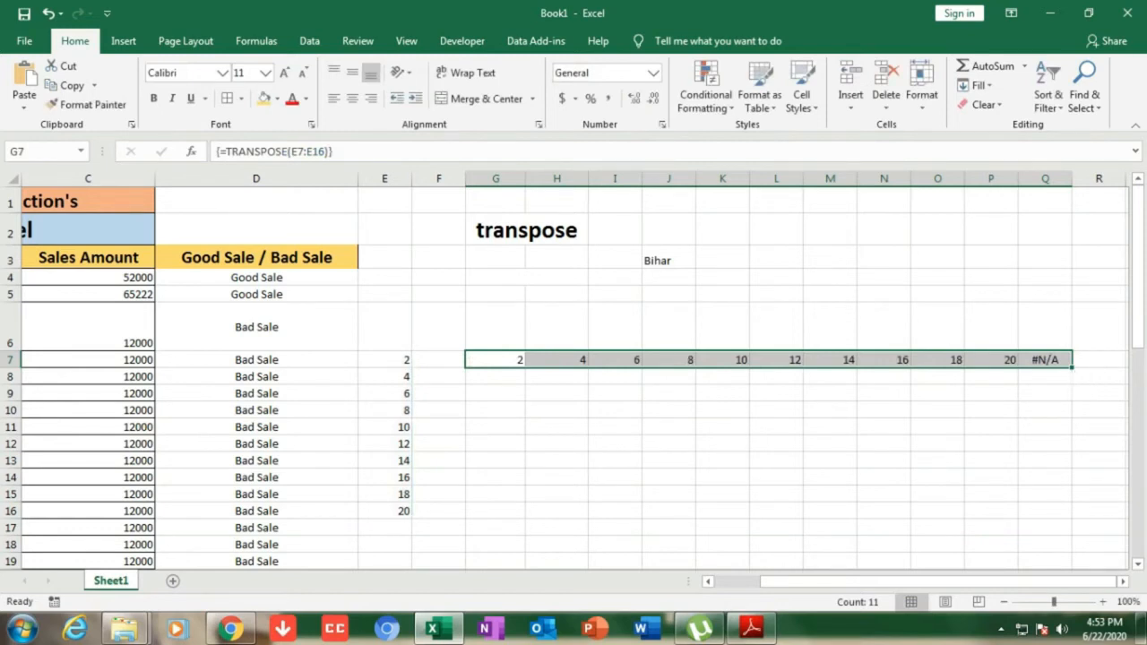
# Check the transposed values 2 to 20 along row 7 and the #N/A result in Q7
pyautogui.click(668, 527)
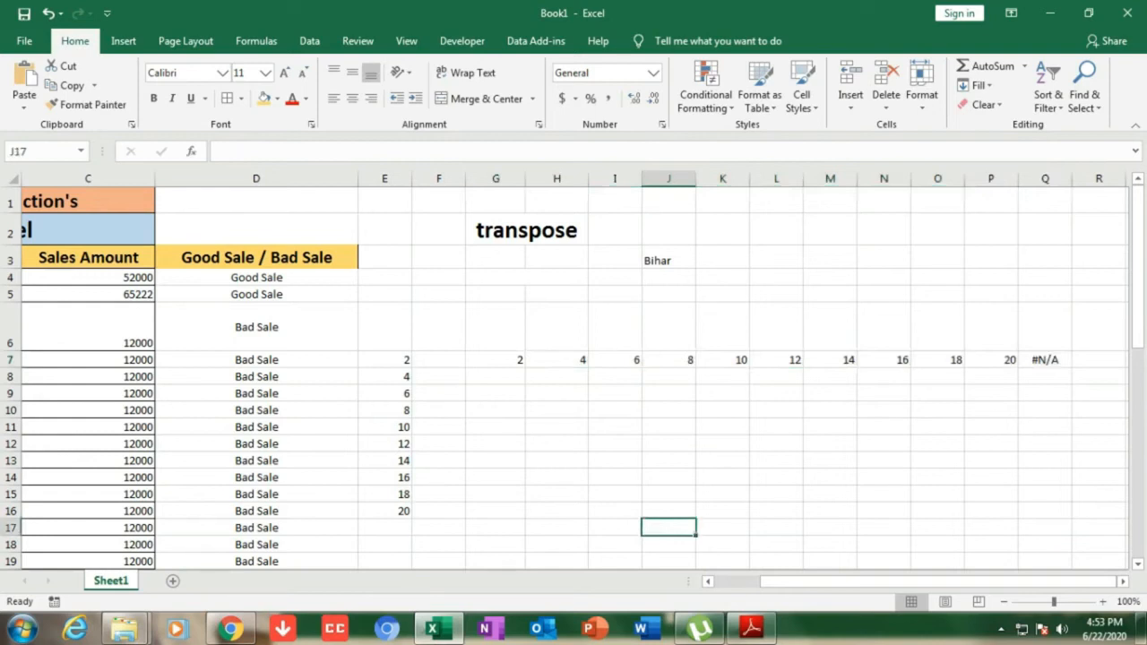
pyautogui.click(496, 359)
pyautogui.click(556, 359)
pyautogui.click(722, 360)
pyautogui.click(989, 376)
pyautogui.click(1045, 359)
pyautogui.click(776, 459)
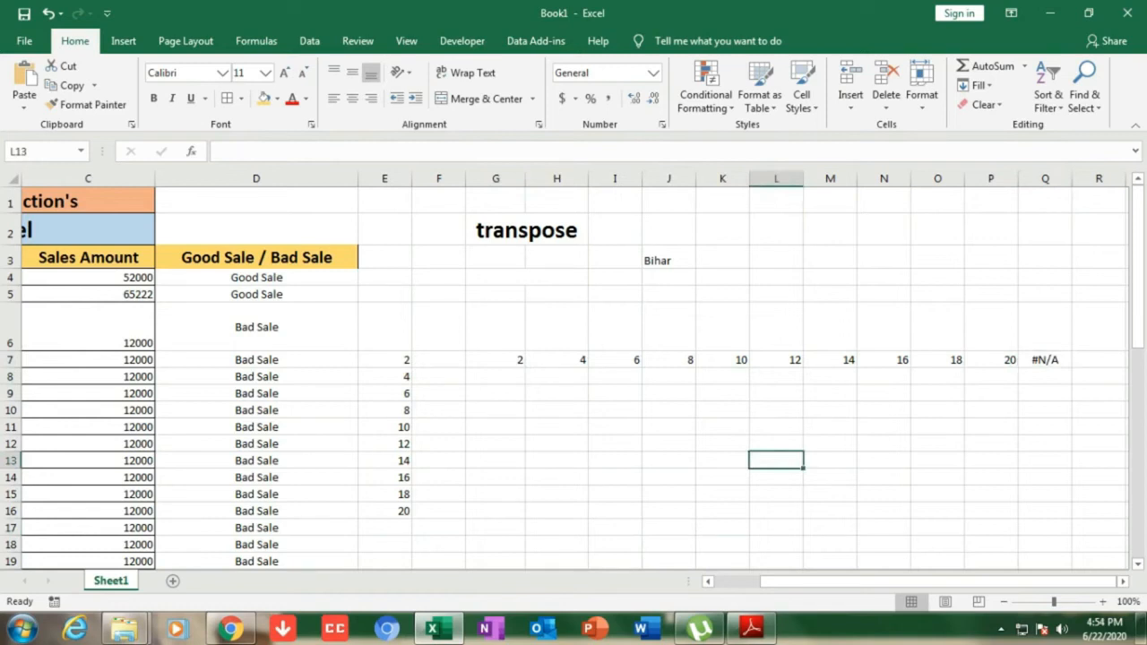
# Scroll back to the top of the sheet and select B4 as the freeze point
pyautogui.moveTo(941, 581); pyautogui.dragTo(896, 580)
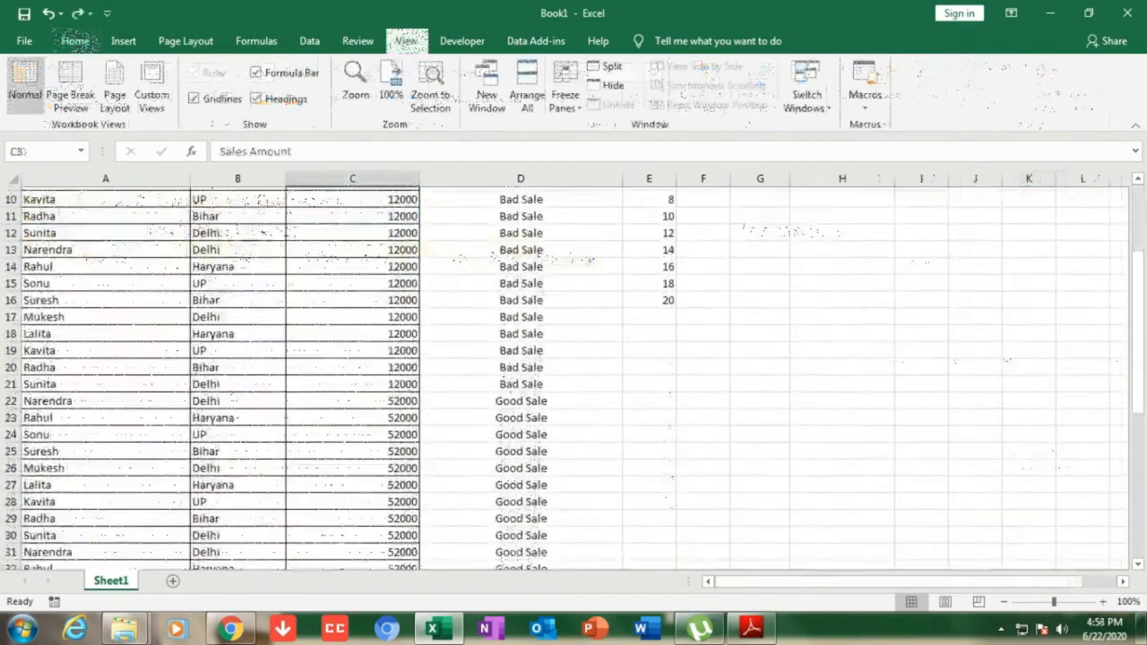
pyautogui.scroll(-6, 574, 376)
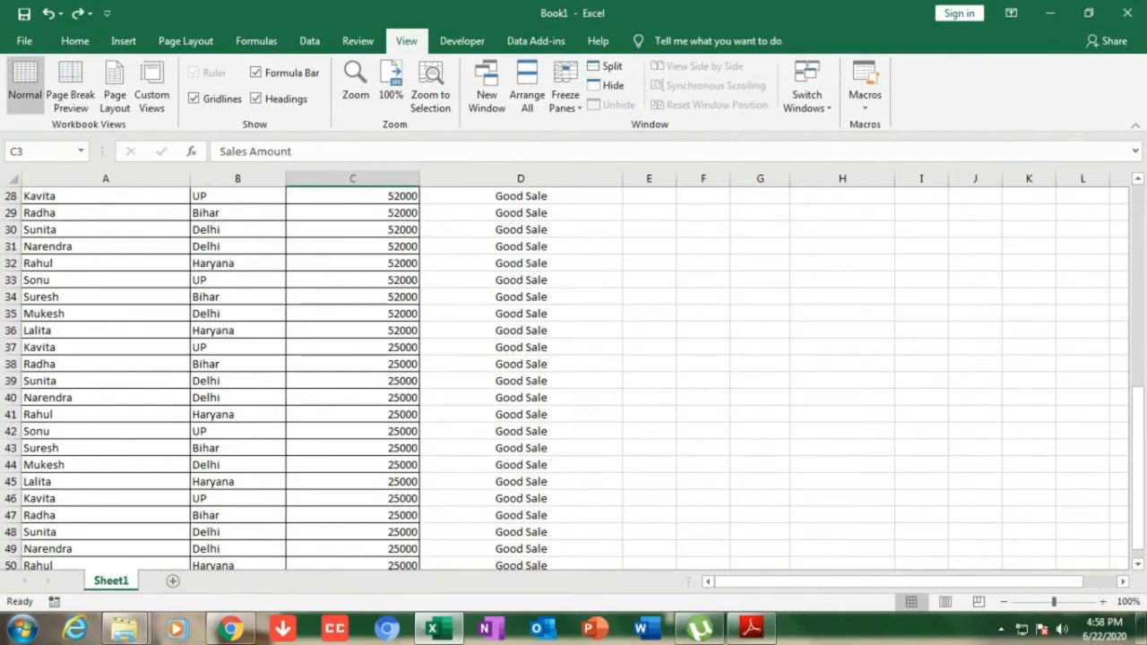
pyautogui.scroll(4, 573, 376)
pyautogui.scroll(2, 573, 376)
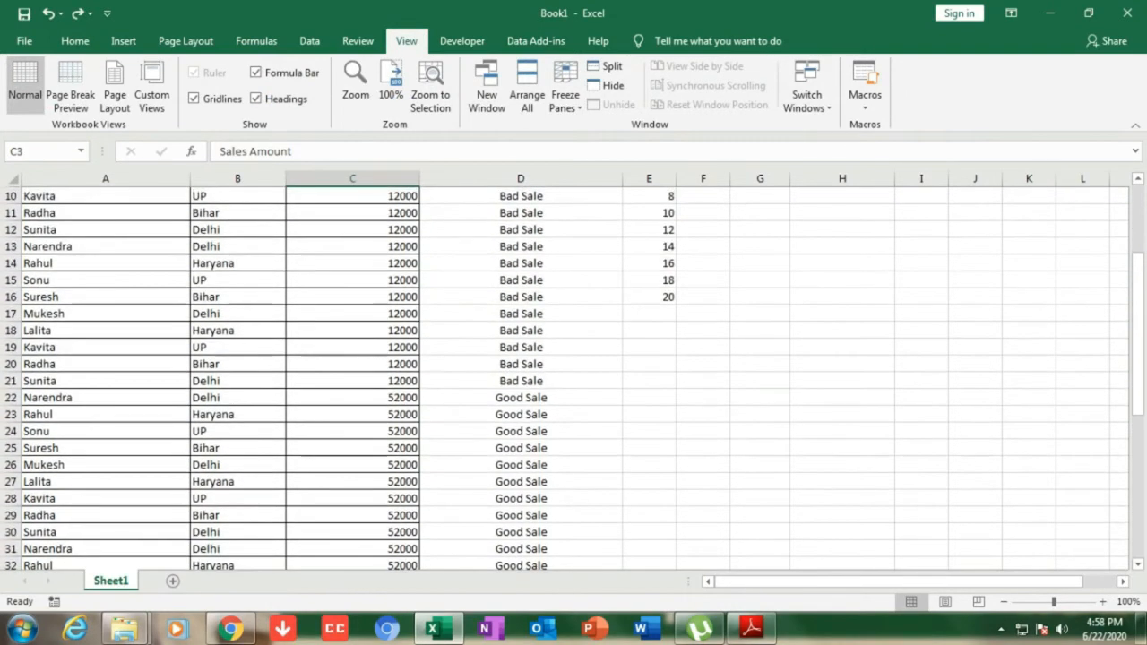
pyautogui.scroll(3, 574, 377)
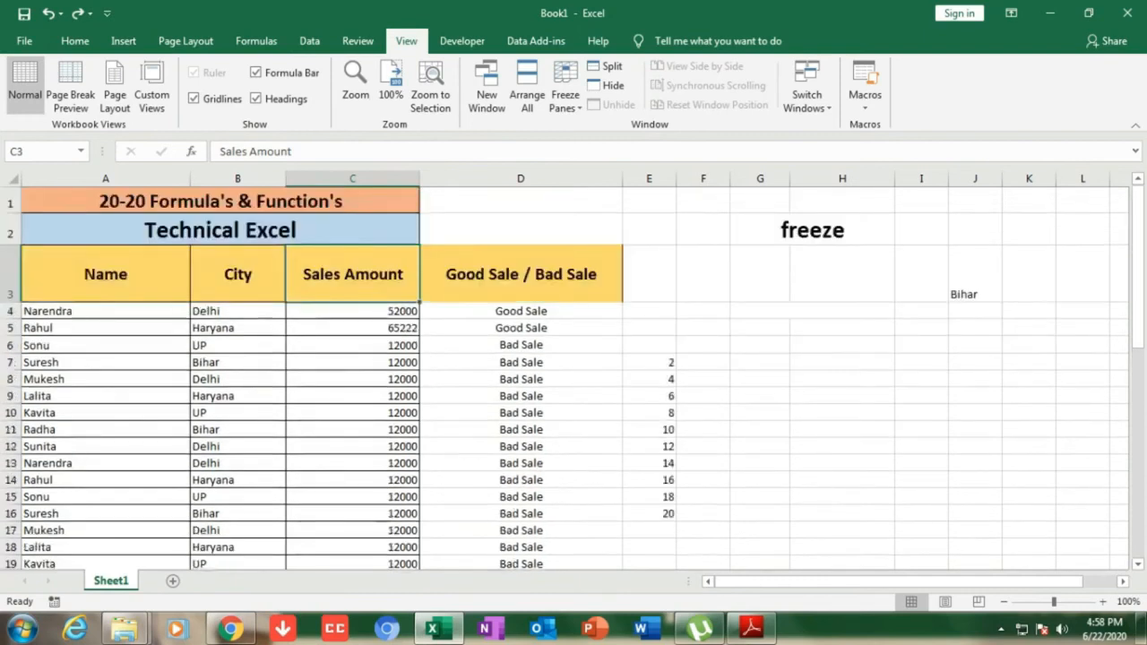
pyautogui.click(237, 311)
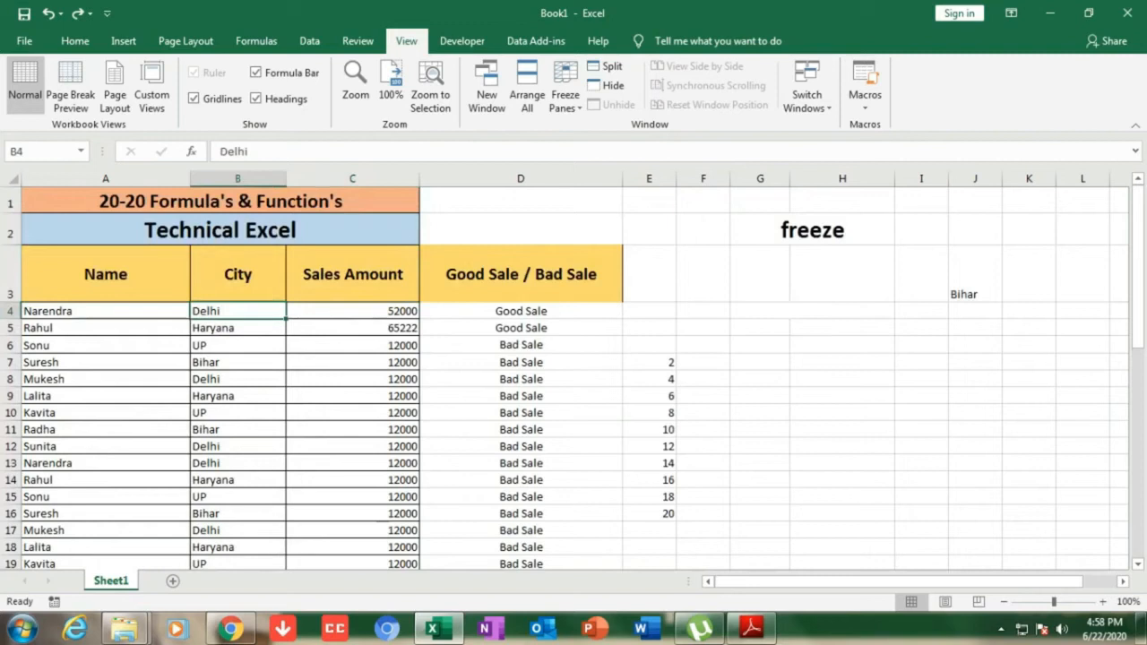
pyautogui.click(238, 311)
pyautogui.click(565, 95)
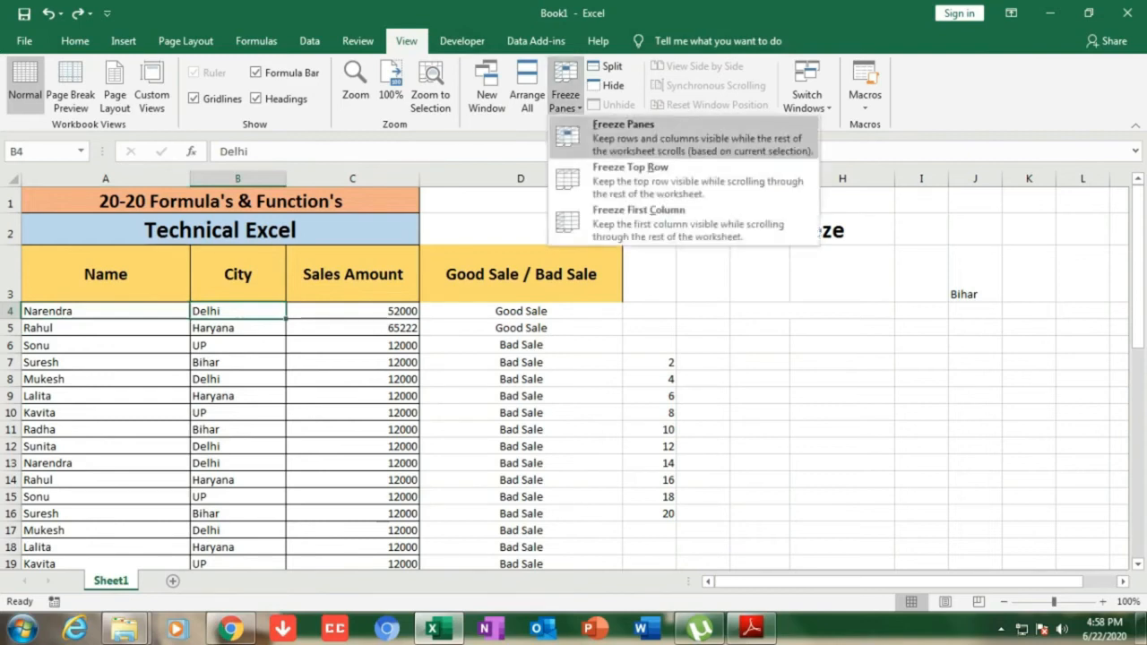
pyautogui.click(637, 138)
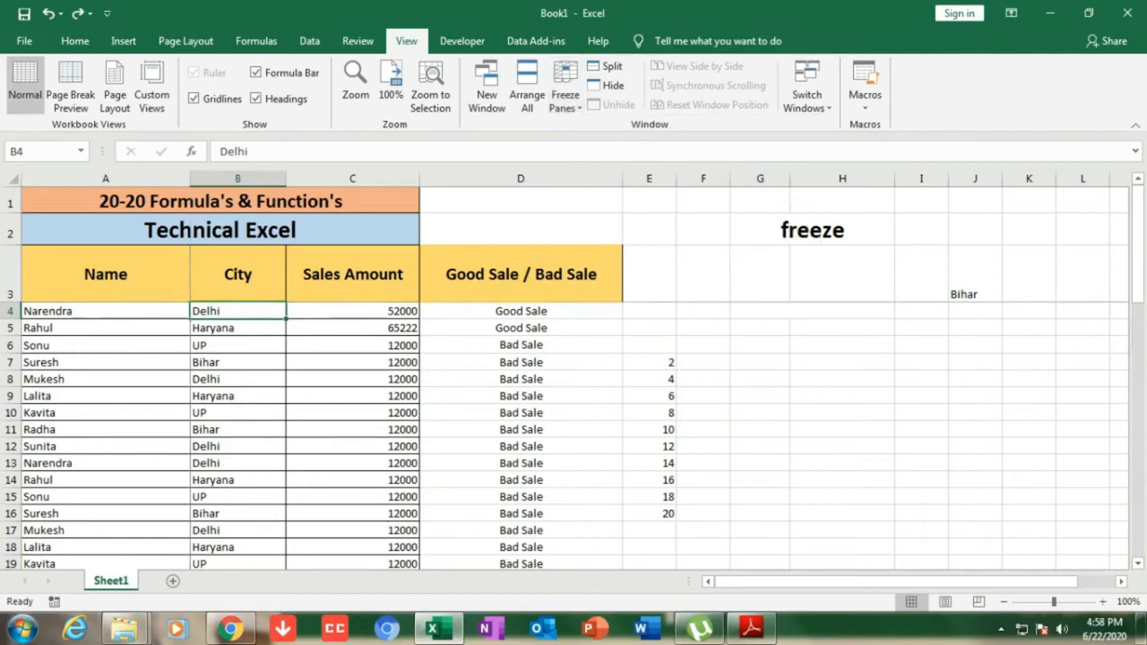
pyautogui.scroll(-7, 573, 437)
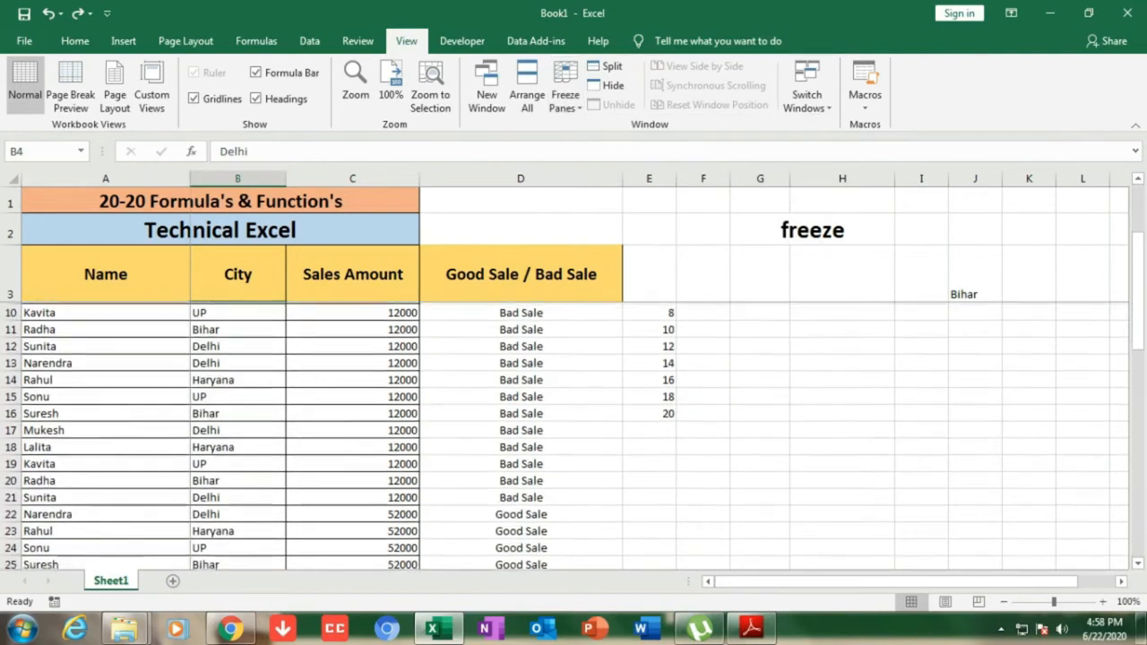
pyautogui.scroll(-8, 573, 436)
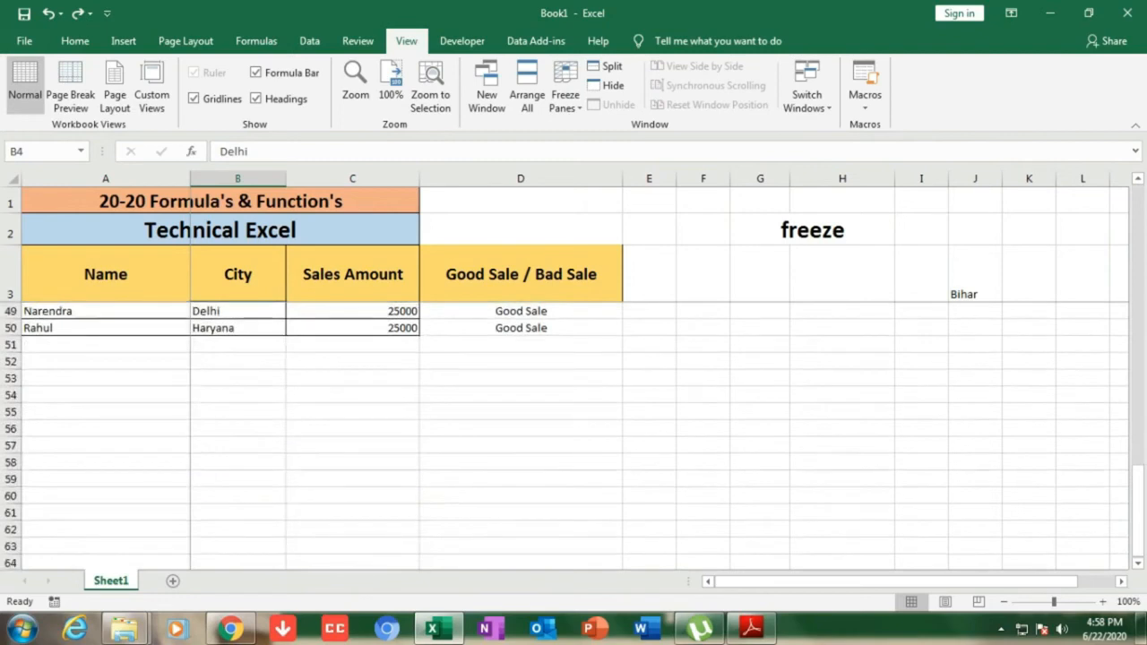
pyautogui.scroll(15, 574, 436)
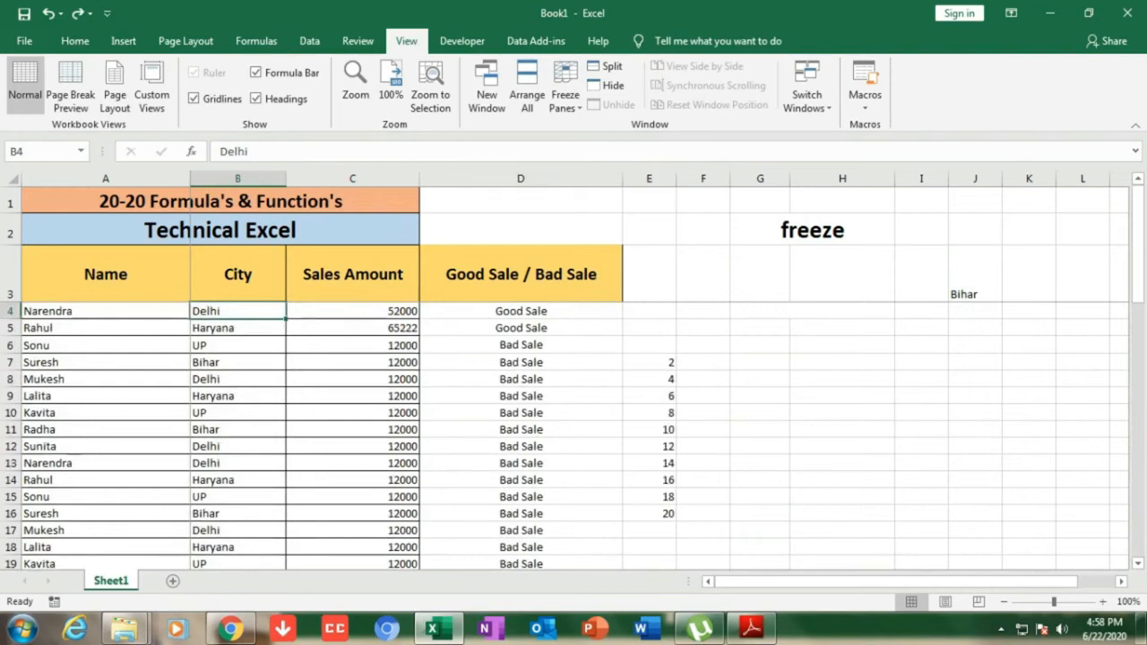
pyautogui.click(565, 97)
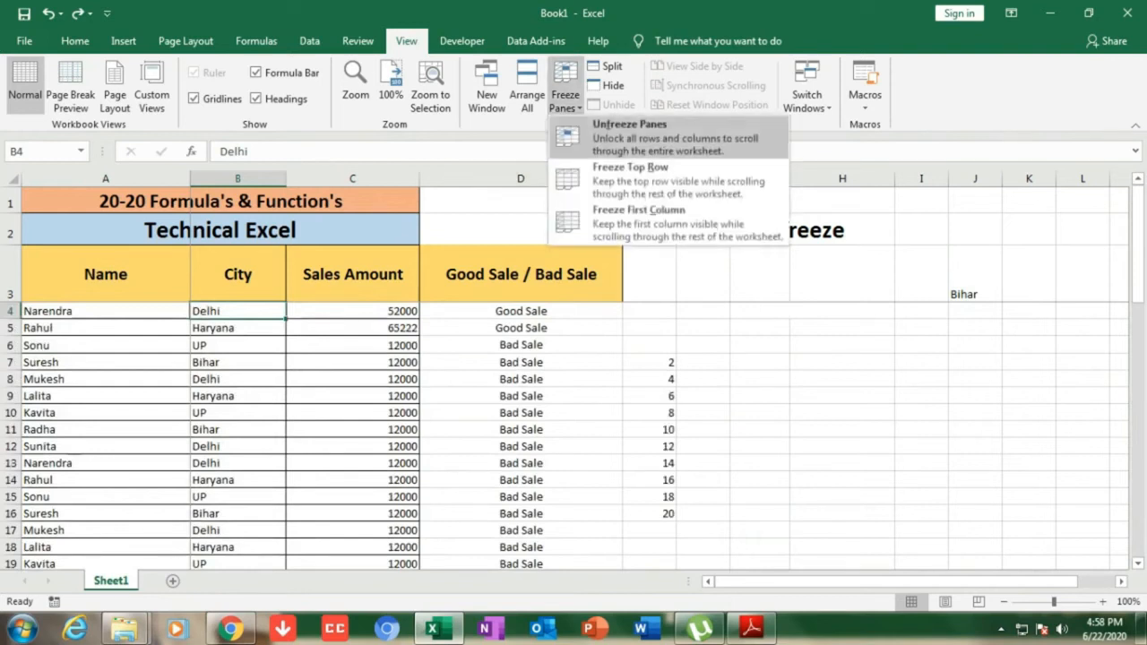
pyautogui.click(630, 134)
pyautogui.scroll(-5, 574, 376)
pyautogui.scroll(5, 574, 377)
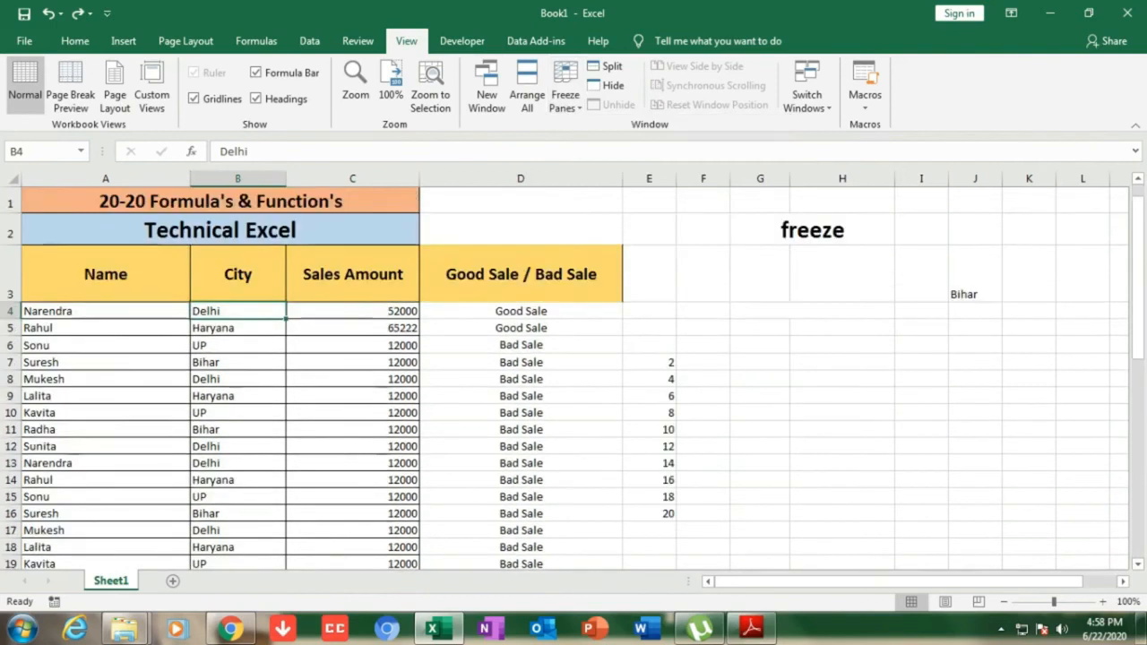
pyautogui.scroll(-1, 573, 377)
pyautogui.scroll(1, 574, 376)
# Change the side label to 'Paste Link'
pyautogui.click(106, 345)
pyautogui.click(812, 230)
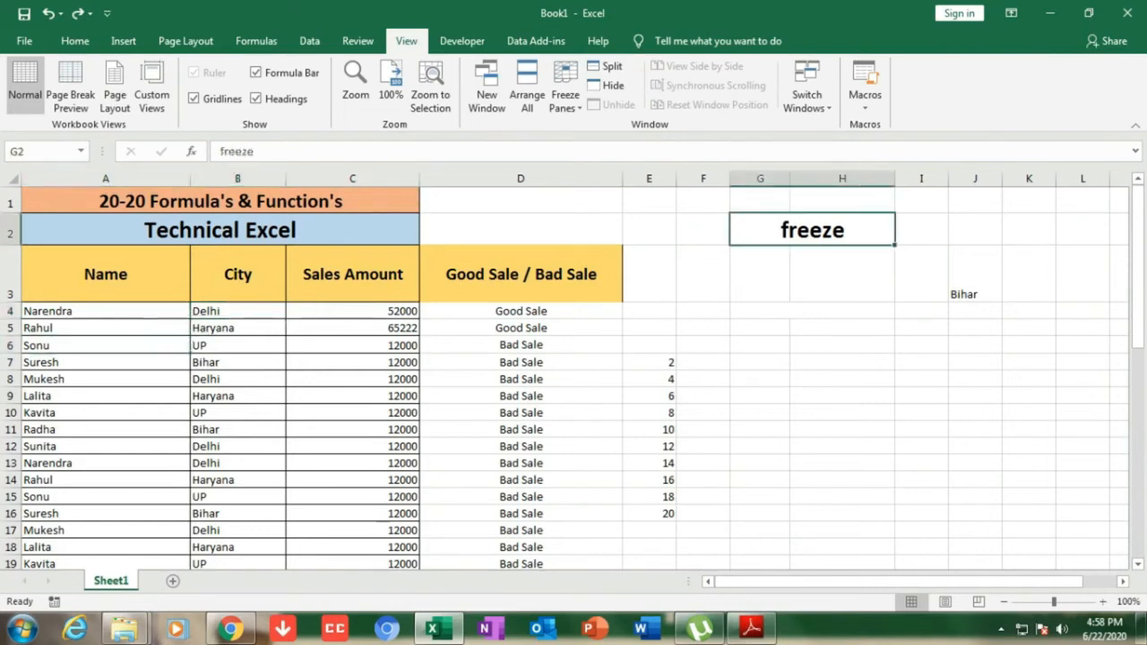
pyautogui.write('Past')
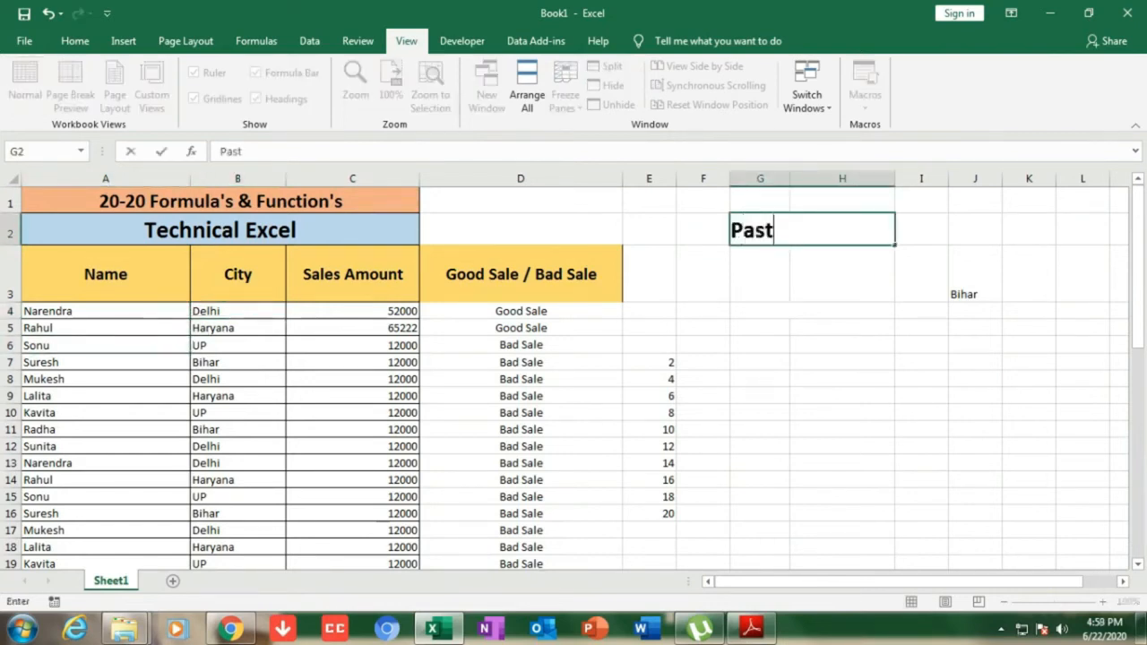
pyautogui.write('e Link')
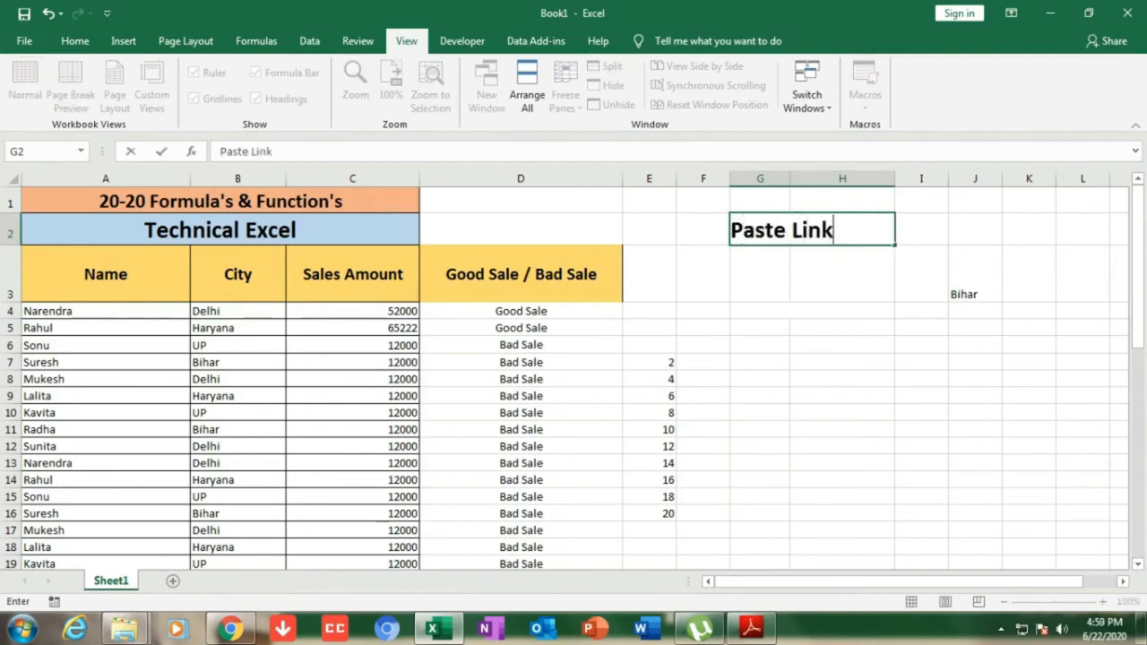
pyautogui.click(520, 328)
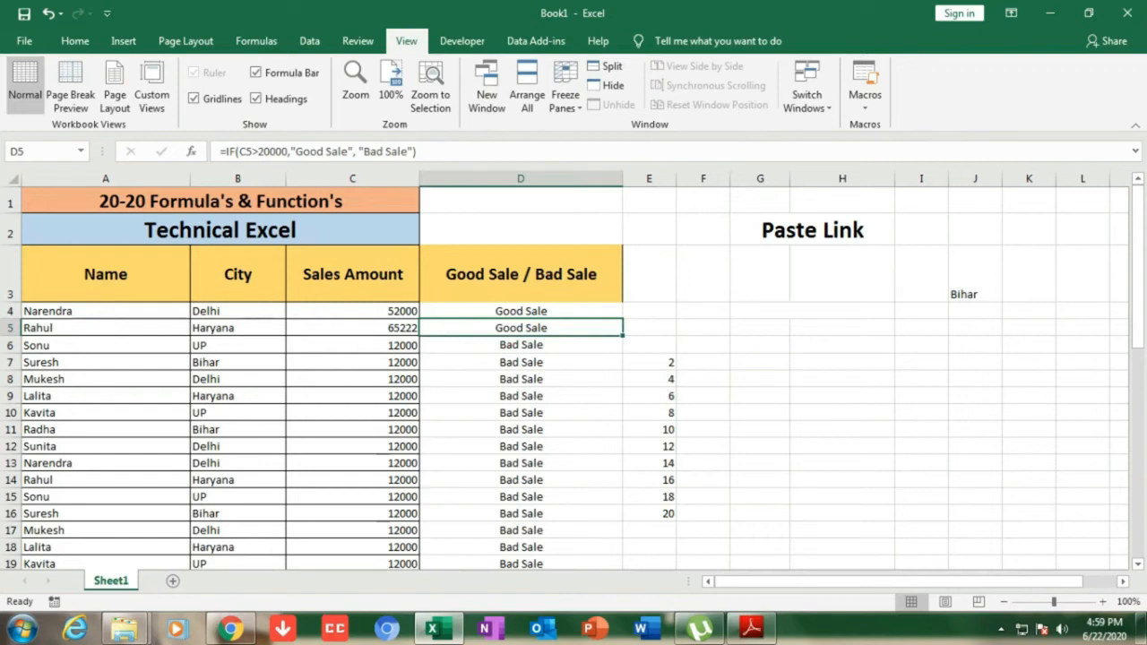
# Re-merge and centre the two title rows across A1:D1 and A2:D2
pyautogui.moveTo(269, 201); pyautogui.dragTo(483, 201)
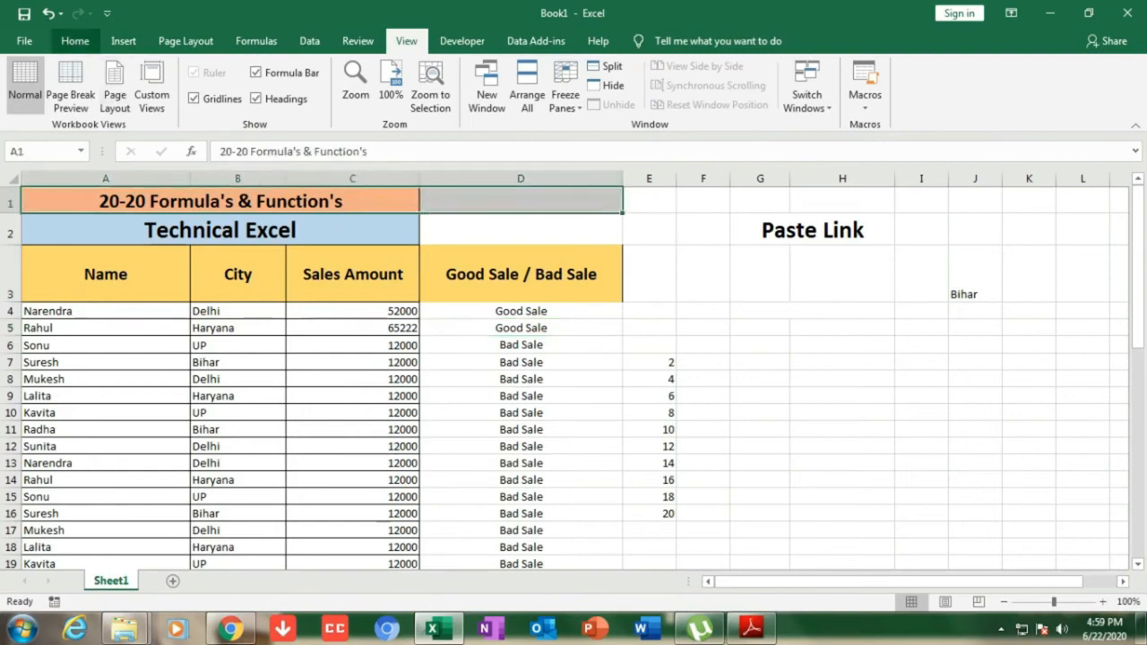
pyautogui.click(75, 41)
pyautogui.click(484, 98)
pyautogui.click(483, 99)
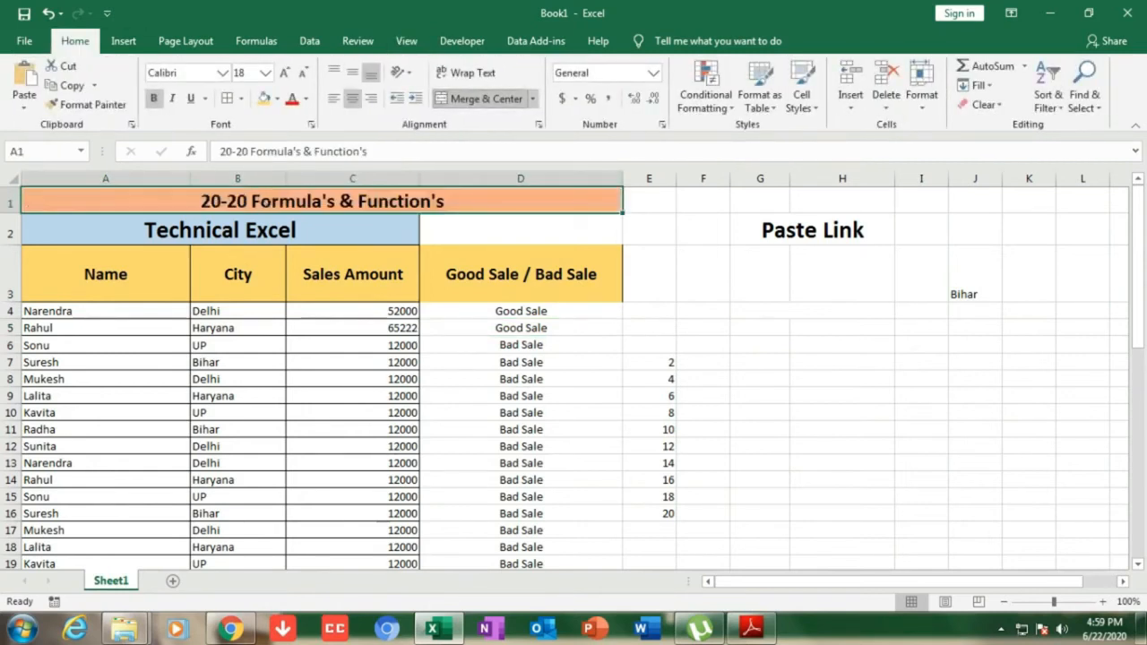
pyautogui.moveTo(219, 229); pyautogui.dragTo(519, 229)
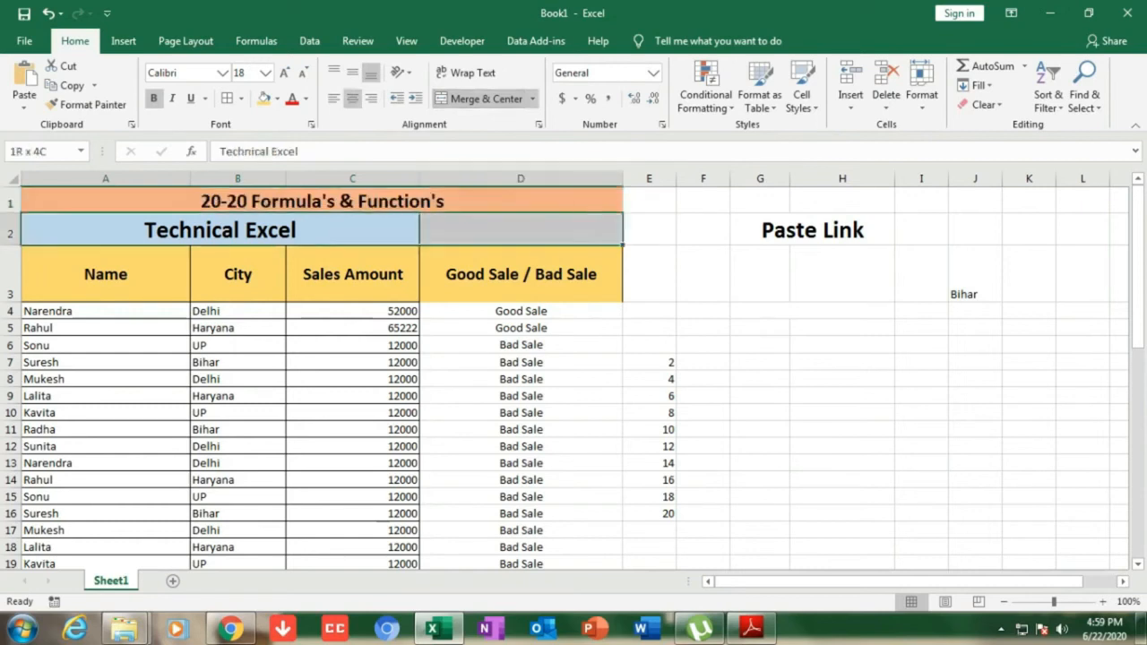
pyautogui.click(484, 99)
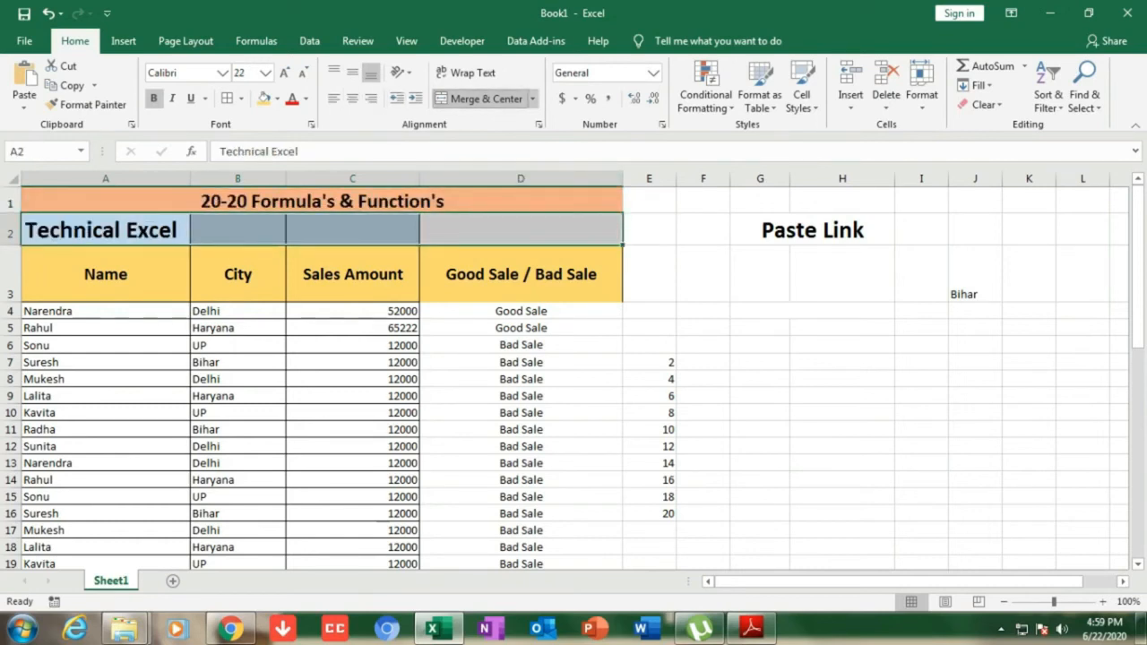
pyautogui.click(484, 98)
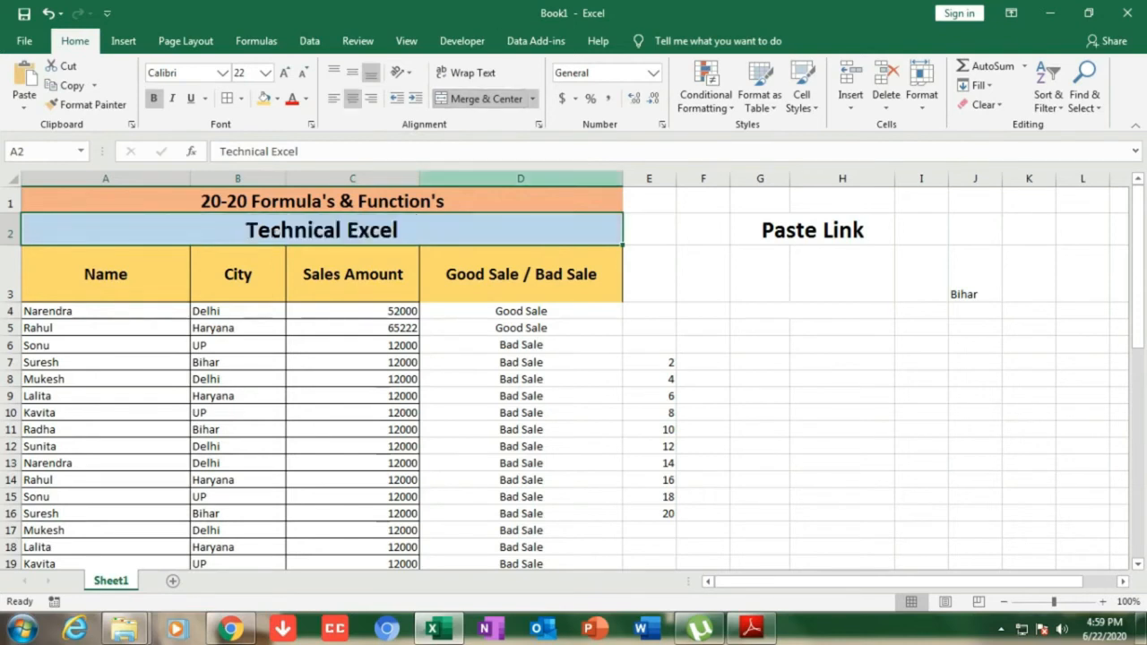
pyautogui.click(352, 362)
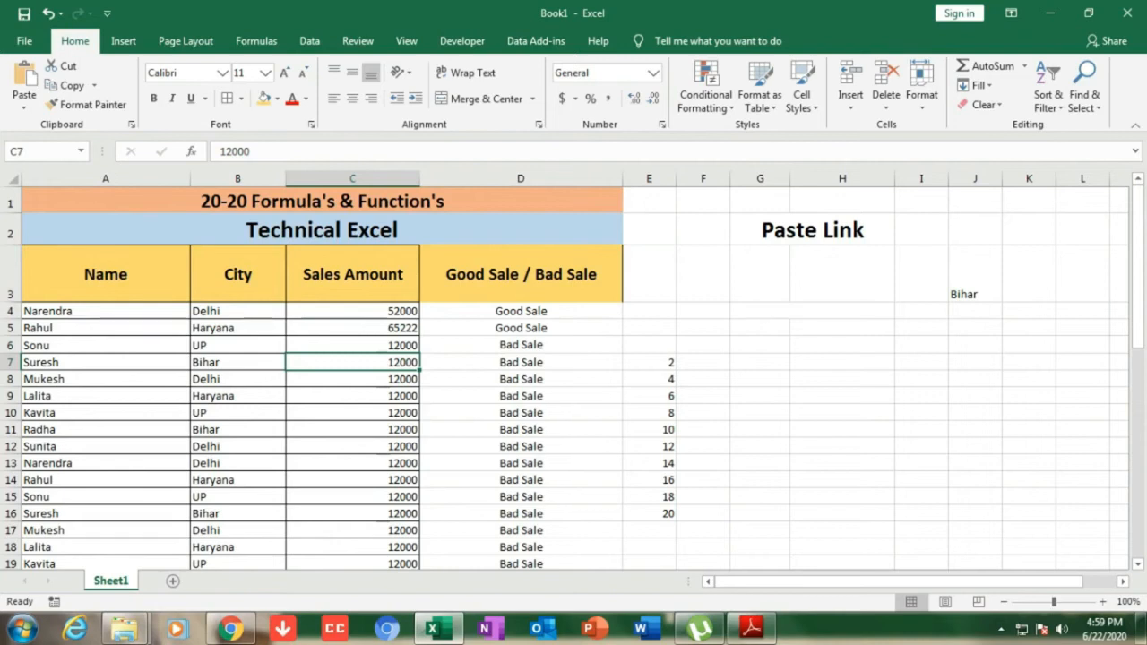
pyautogui.moveTo(358, 202); pyautogui.dragTo(622, 491)
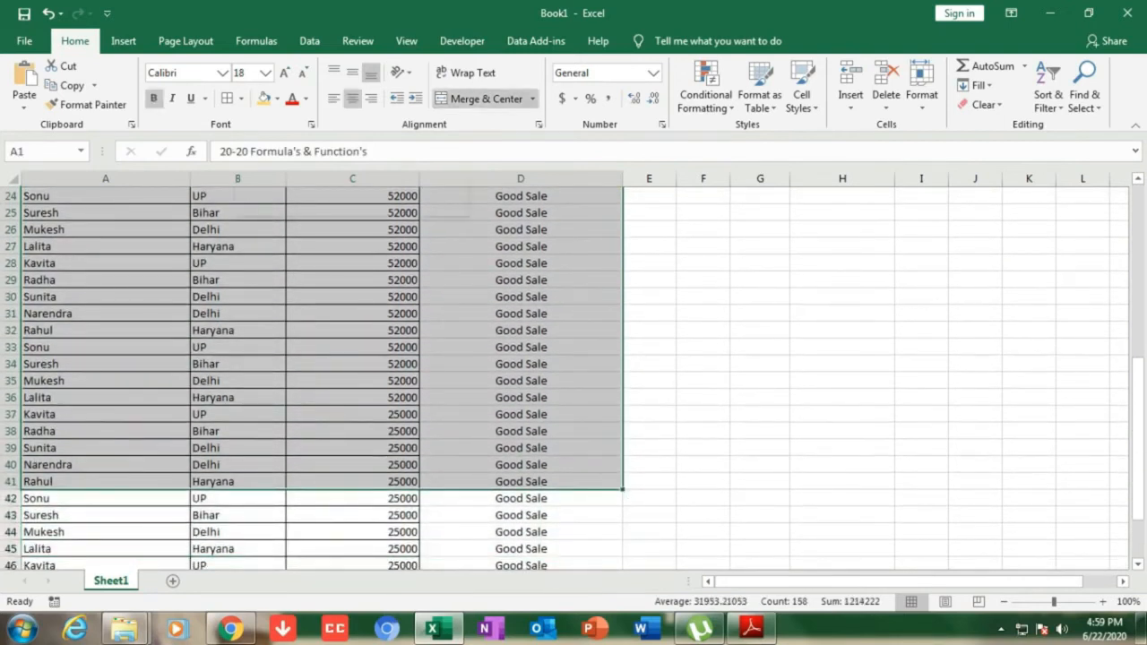
# Copy the sales table and paste it onto a new Sheet2 with Paste Link
pyautogui.rightClick(234, 229)
pyautogui.click(275, 259)
pyautogui.scroll(8, 275, 260)
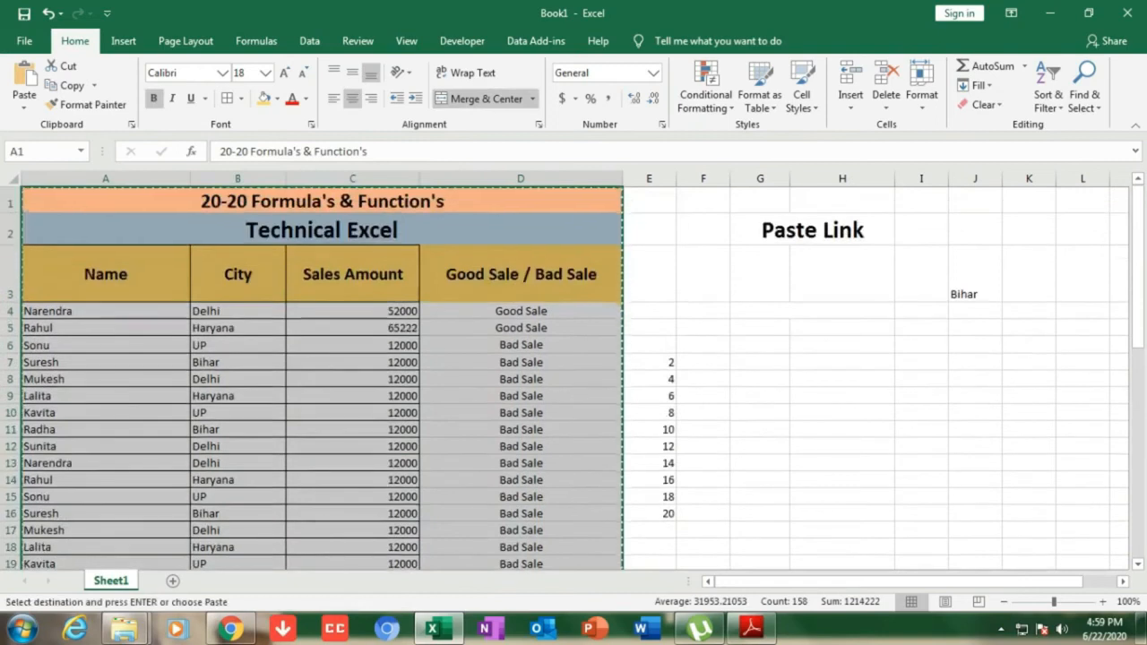
pyautogui.click(172, 582)
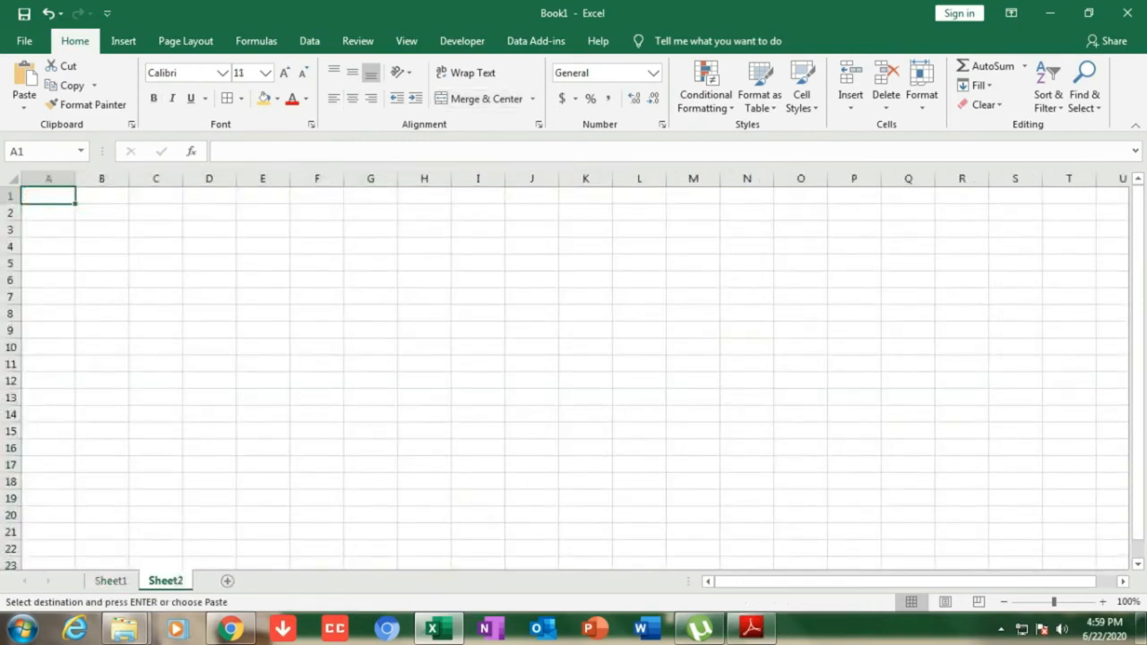
pyautogui.click(24, 100)
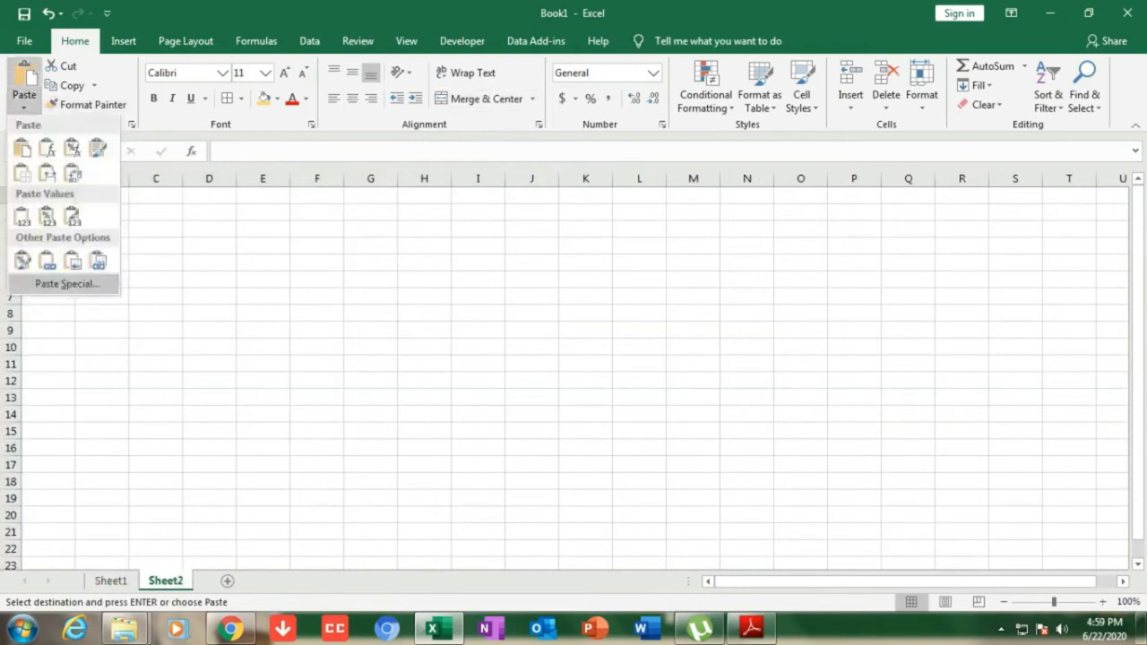
pyautogui.click(67, 283)
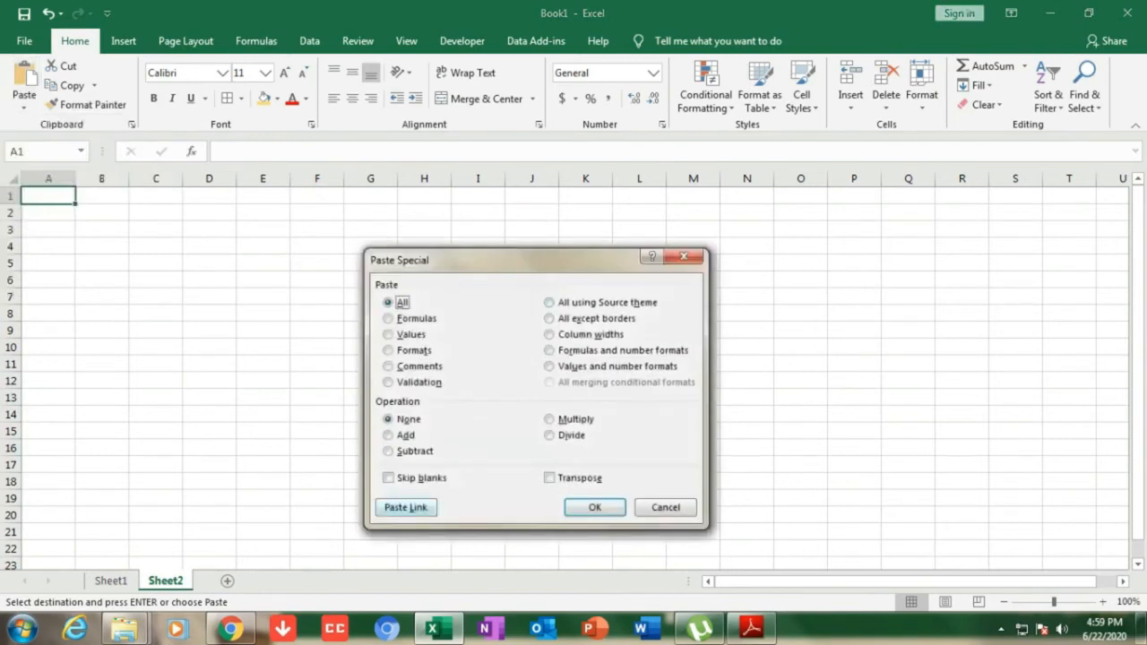
pyautogui.click(405, 507)
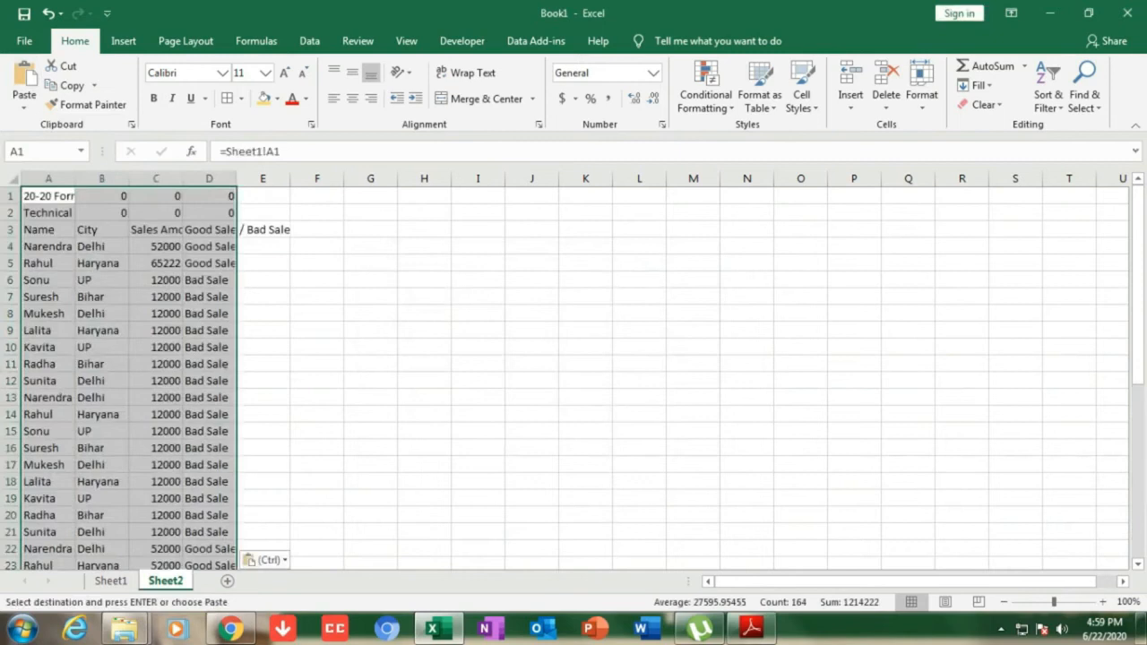
pyautogui.click(317, 347)
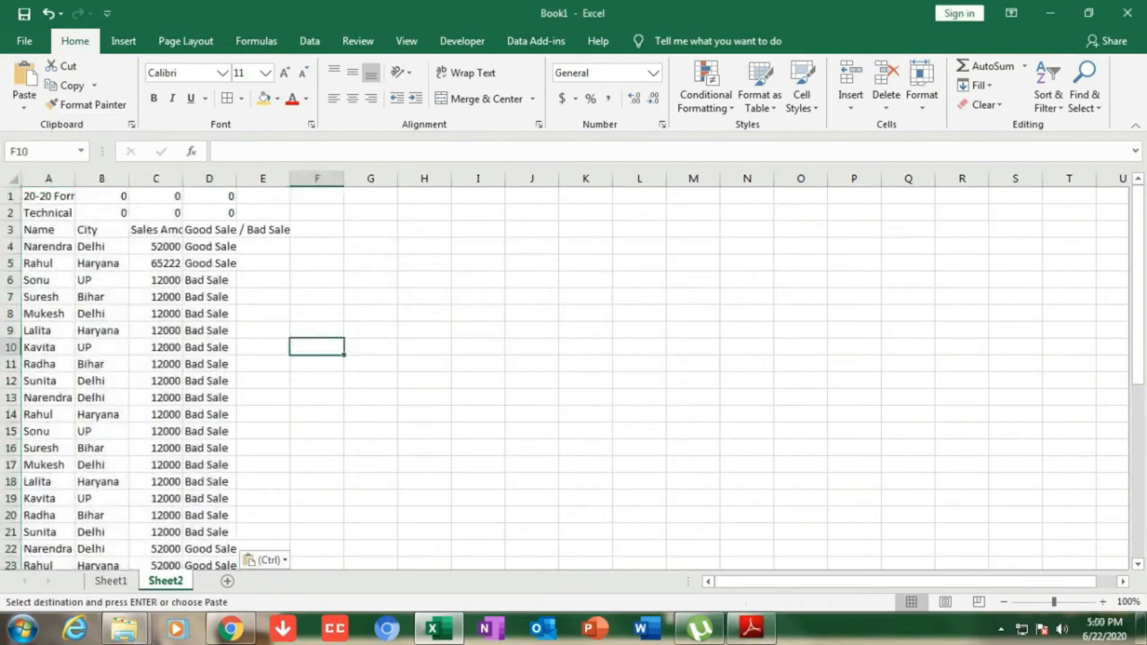
# Widen columns A and C on Sheet2 so the names and Sales Amount fit
pyautogui.moveTo(75, 179); pyautogui.dragTo(387, 178)
pyautogui.moveTo(311, 179); pyautogui.dragTo(494, 178)
pyautogui.click(322, 314)
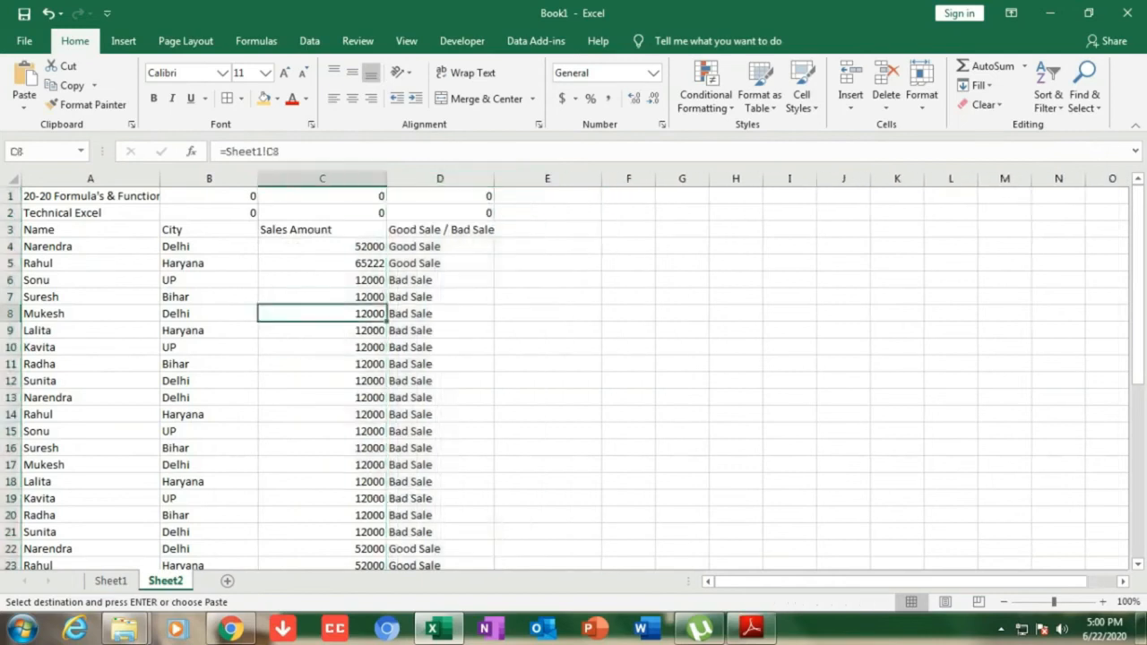
# On Sheet1, replace the salesperson name in A4 with a new name
pyautogui.click(111, 581)
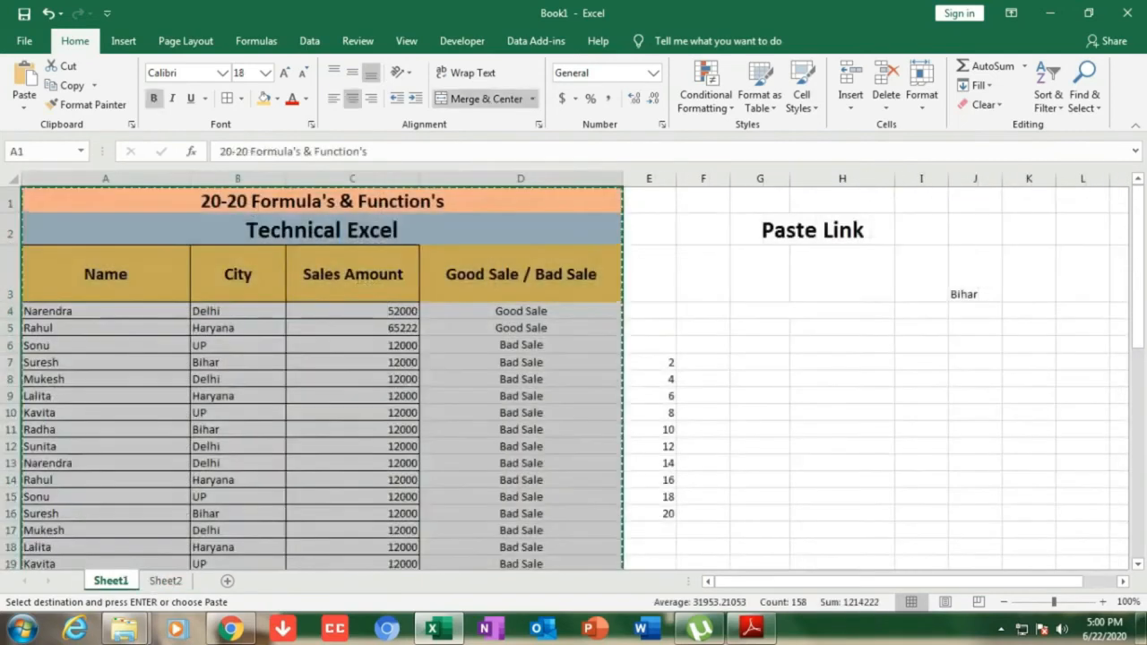
pyautogui.doubleClick(89, 396)
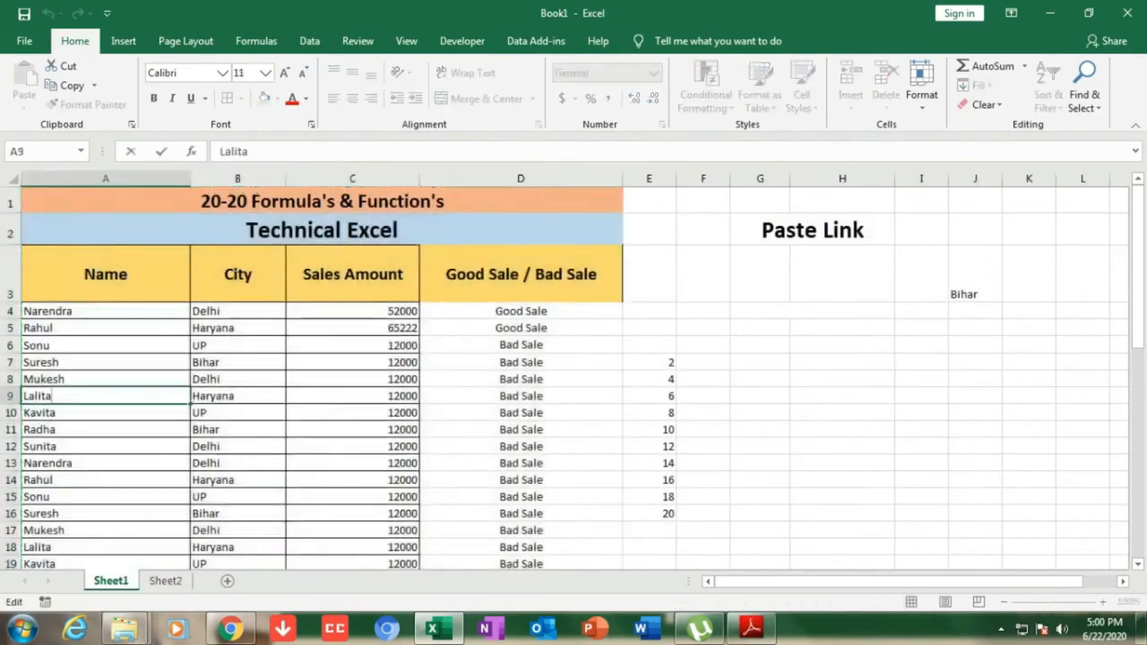
pyautogui.click(238, 396)
pyautogui.click(106, 311)
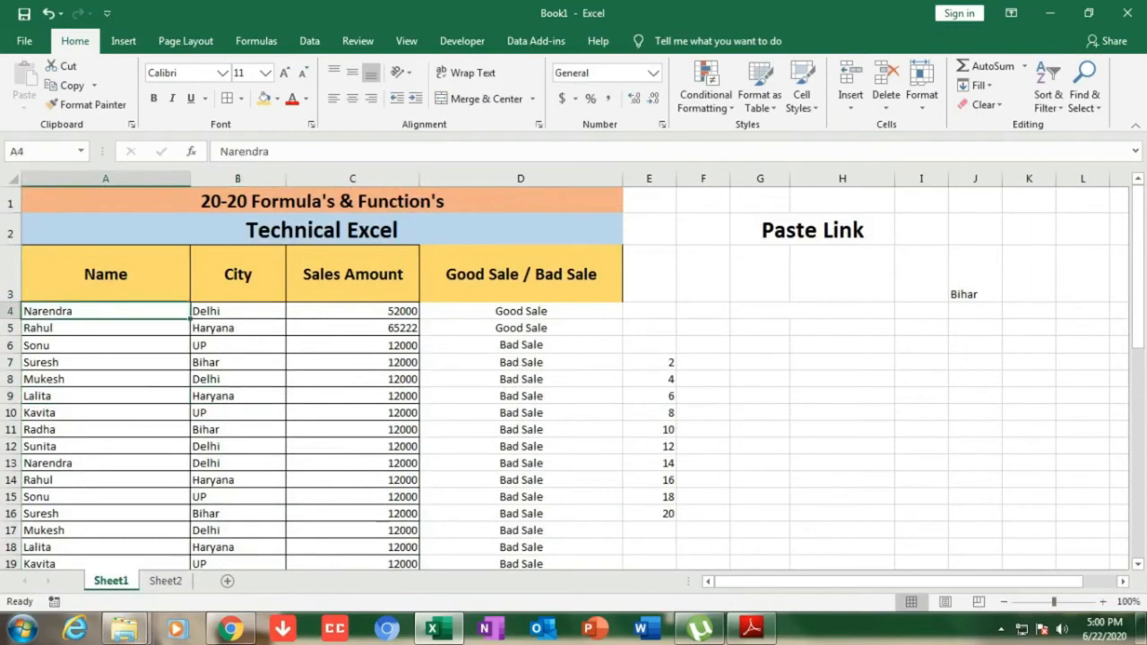
pyautogui.write('sg')
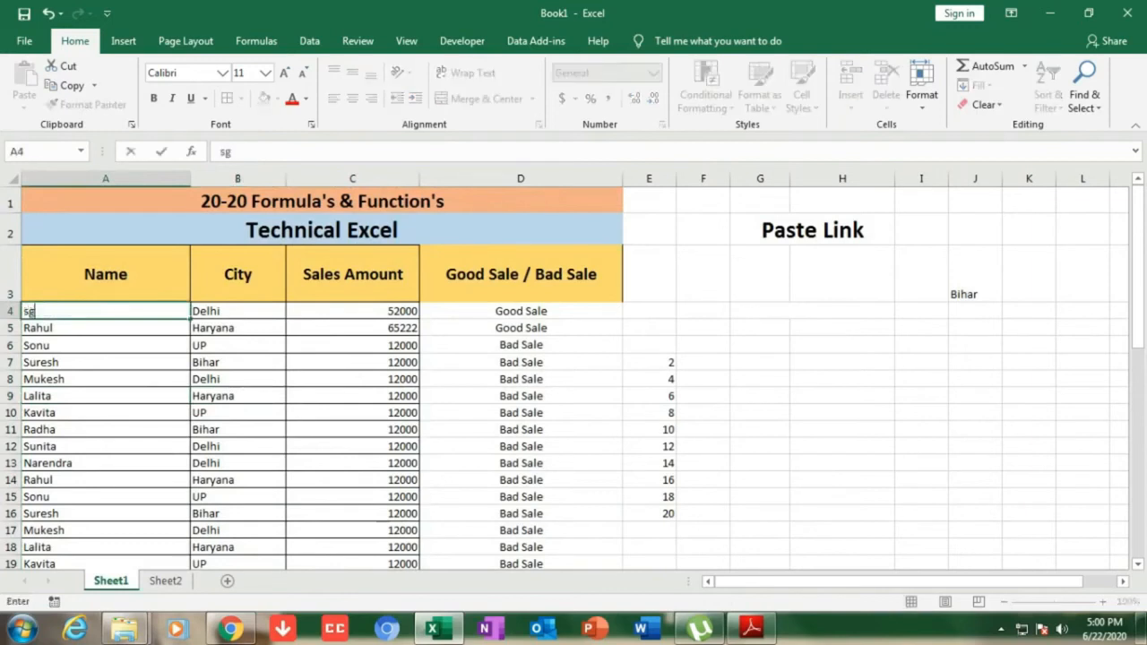
pyautogui.press('BackSpace')
pyautogui.press('BackSpace')
pyautogui.write('dH')
pyautogui.press('BackSpace')
pyautogui.press('BackSpace')
pyautogui.write('d')
pyautogui.press('BackSpace')
pyautogui.write('Dharmendra')
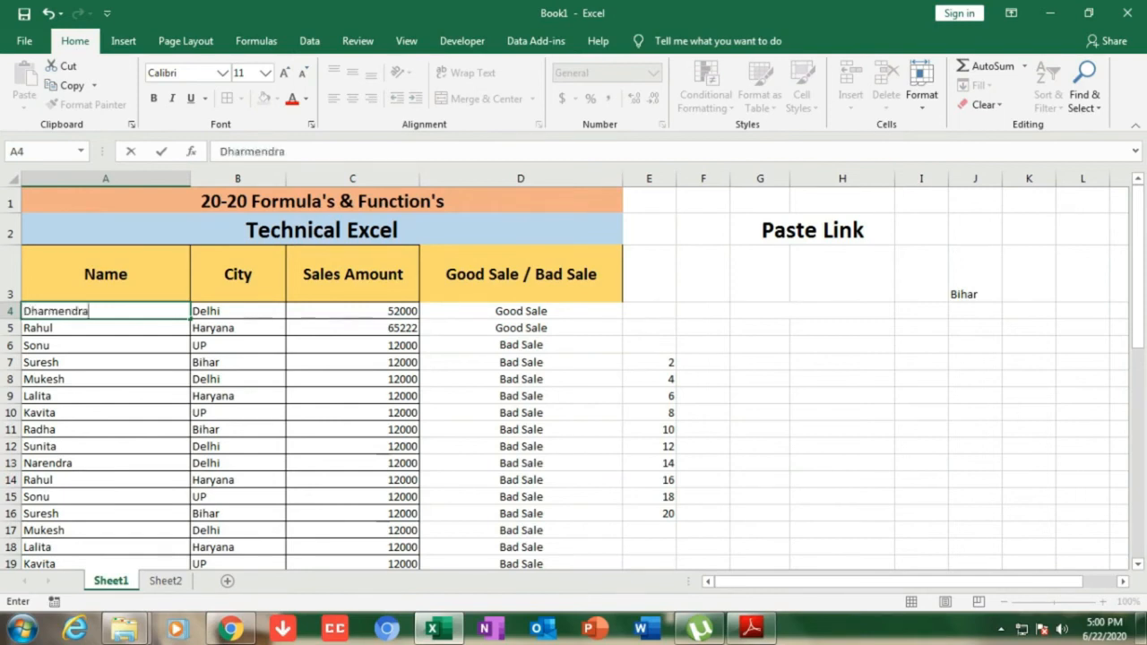
pyautogui.press('Tab')
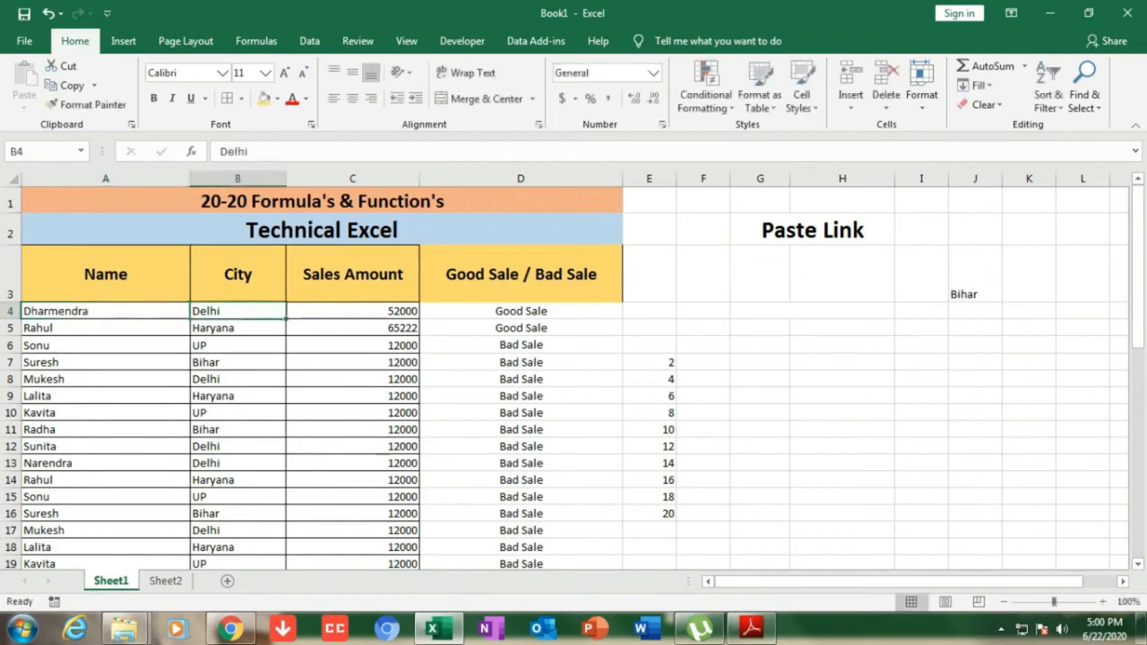
# Enter 'up' as the city in B4 and check the linked value on Sheet2
pyautogui.write('up')
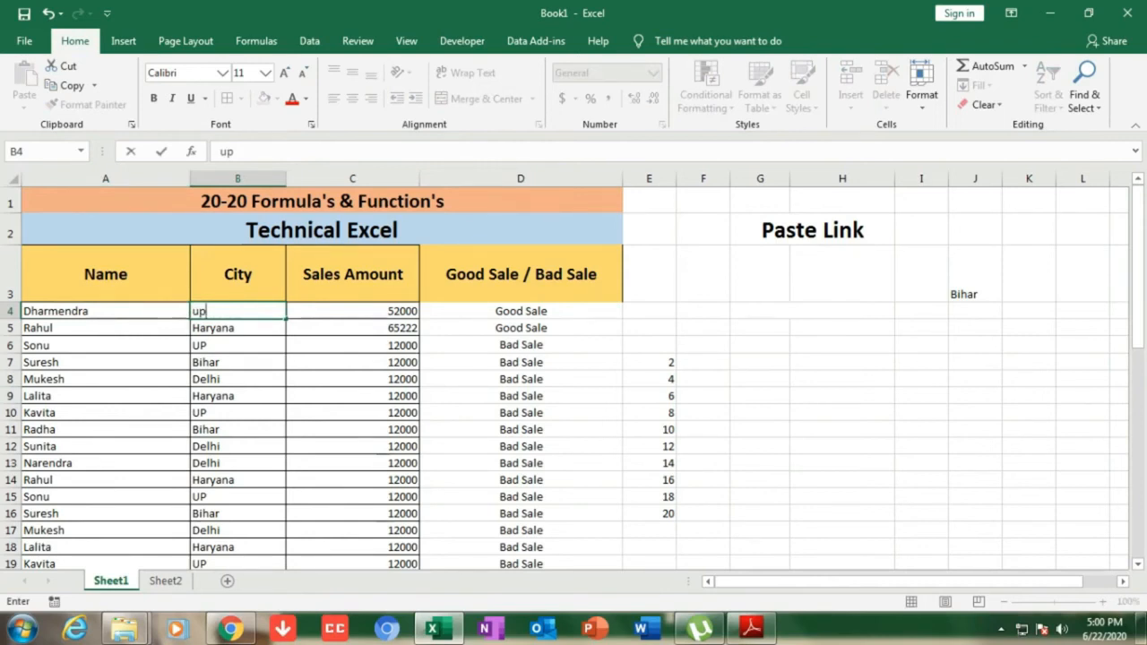
pyautogui.click(166, 581)
pyautogui.click(208, 330)
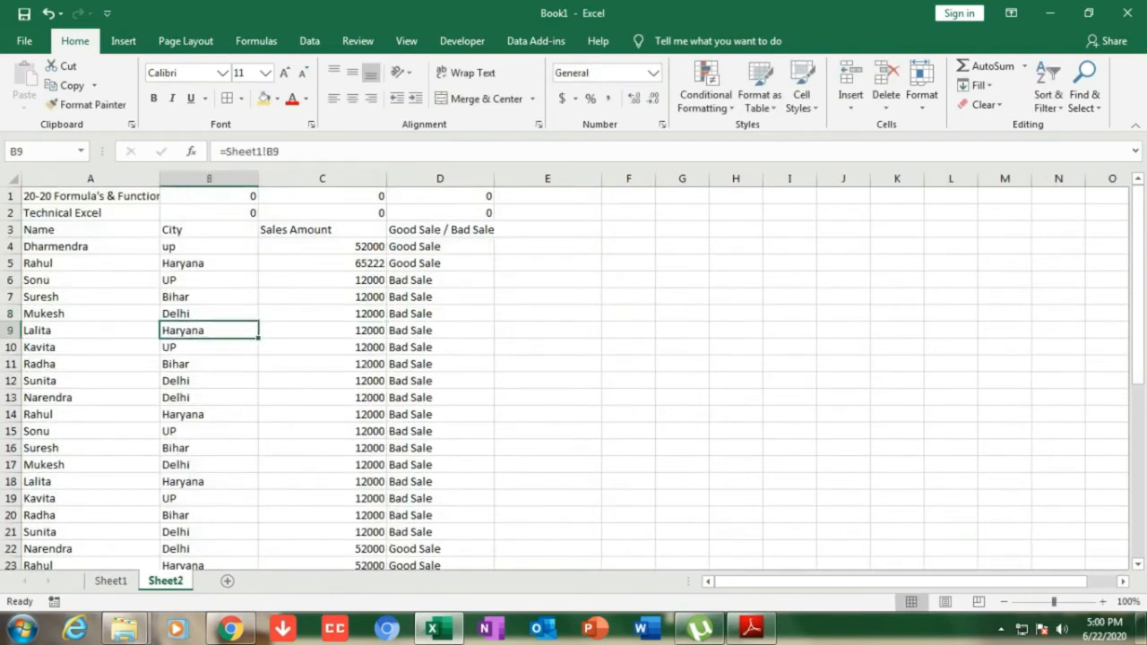
pyautogui.click(111, 581)
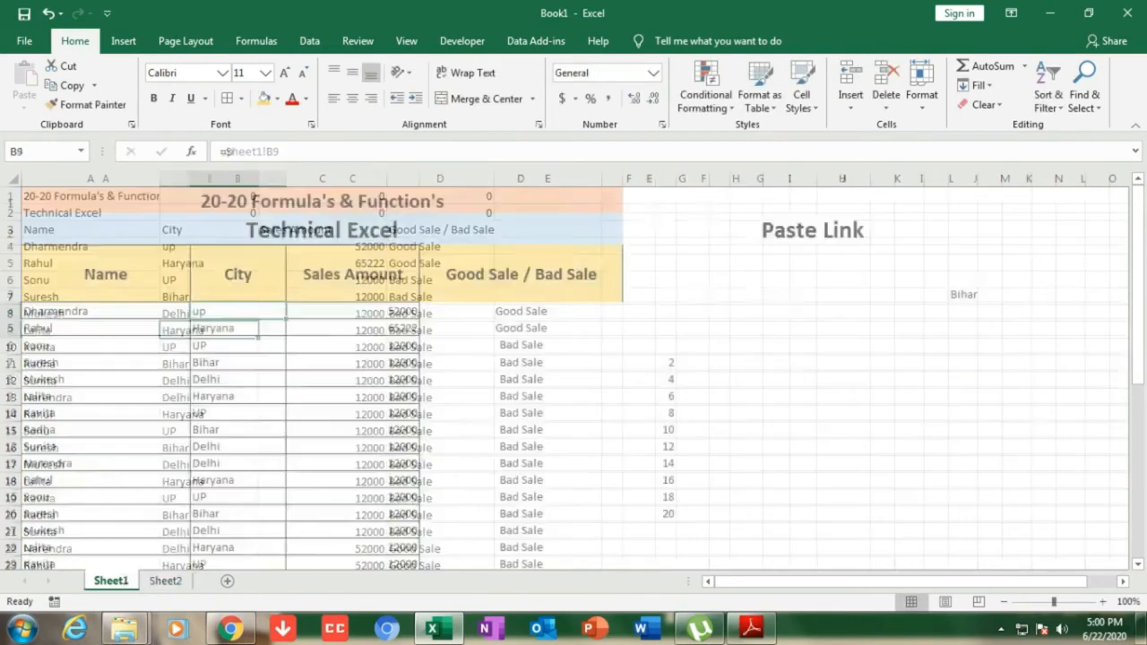
# Change the Sales Amount in C4 to 12000 and confirm Sheet2 reflects the update
pyautogui.click(353, 327)
pyautogui.click(352, 311)
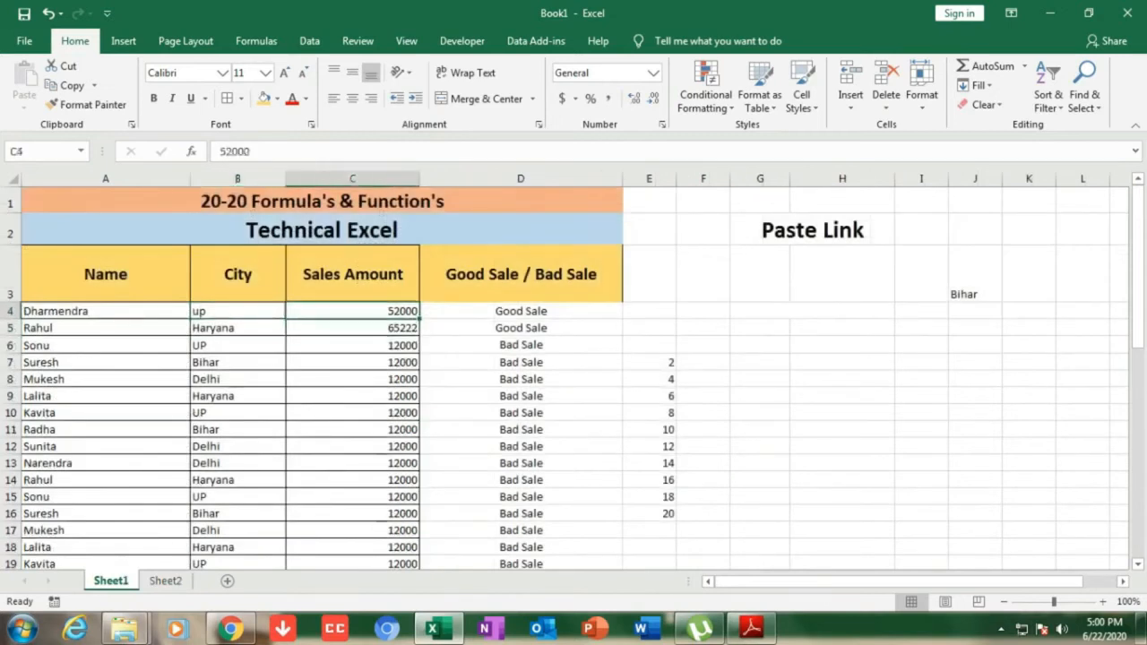
pyautogui.write('12')
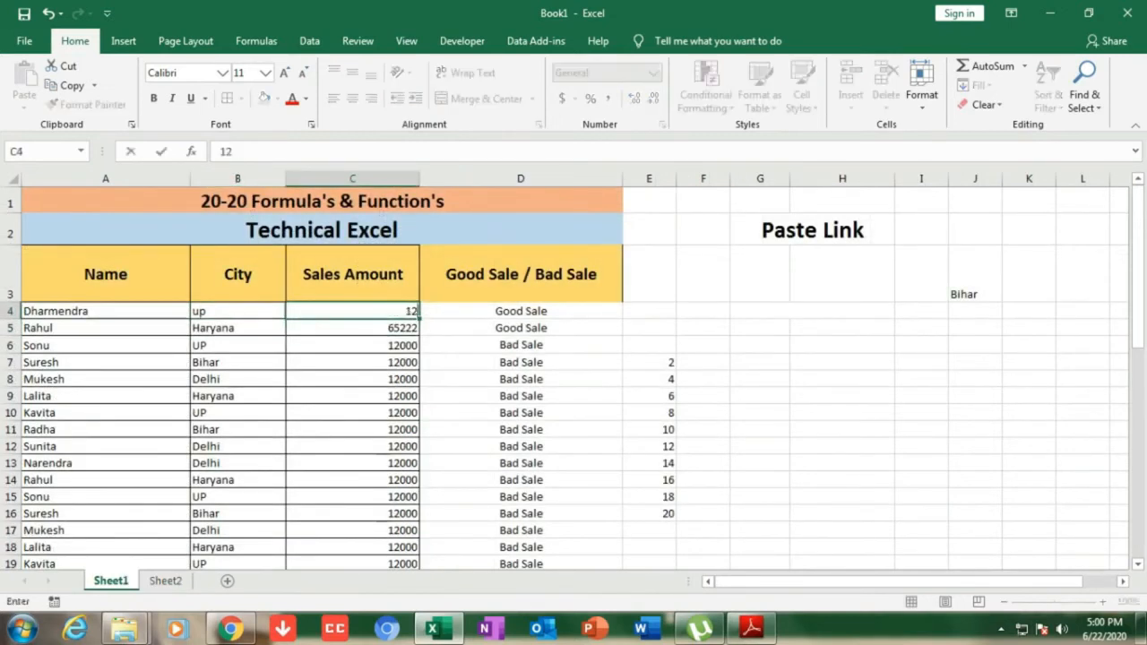
pyautogui.write('000')
pyautogui.press('Return')
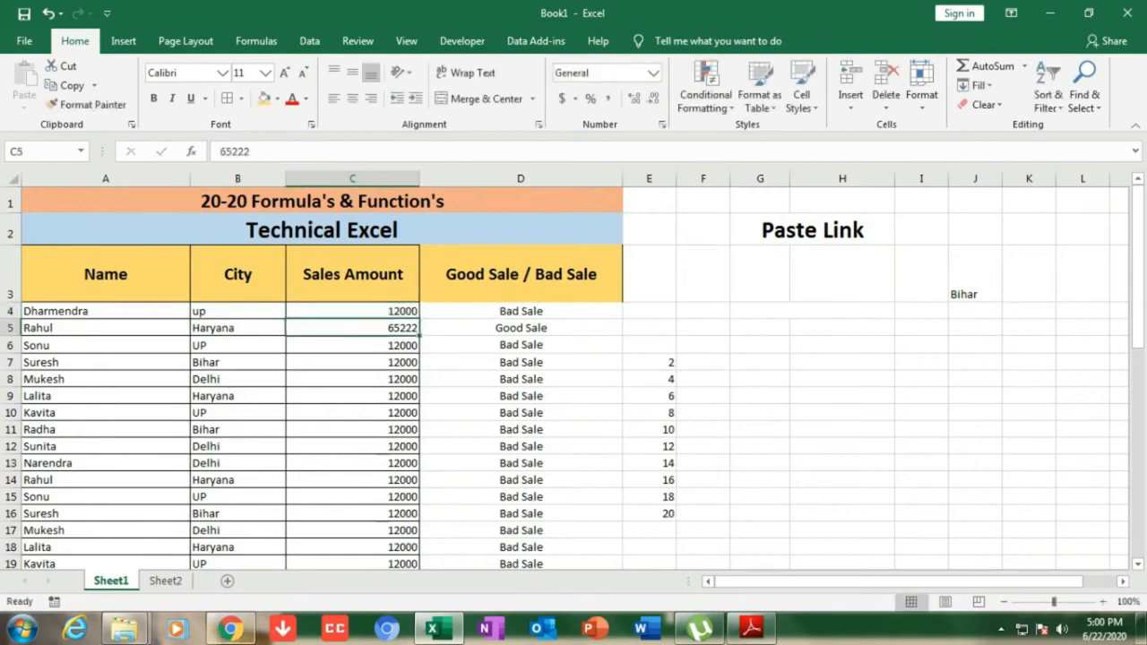
pyautogui.click(165, 580)
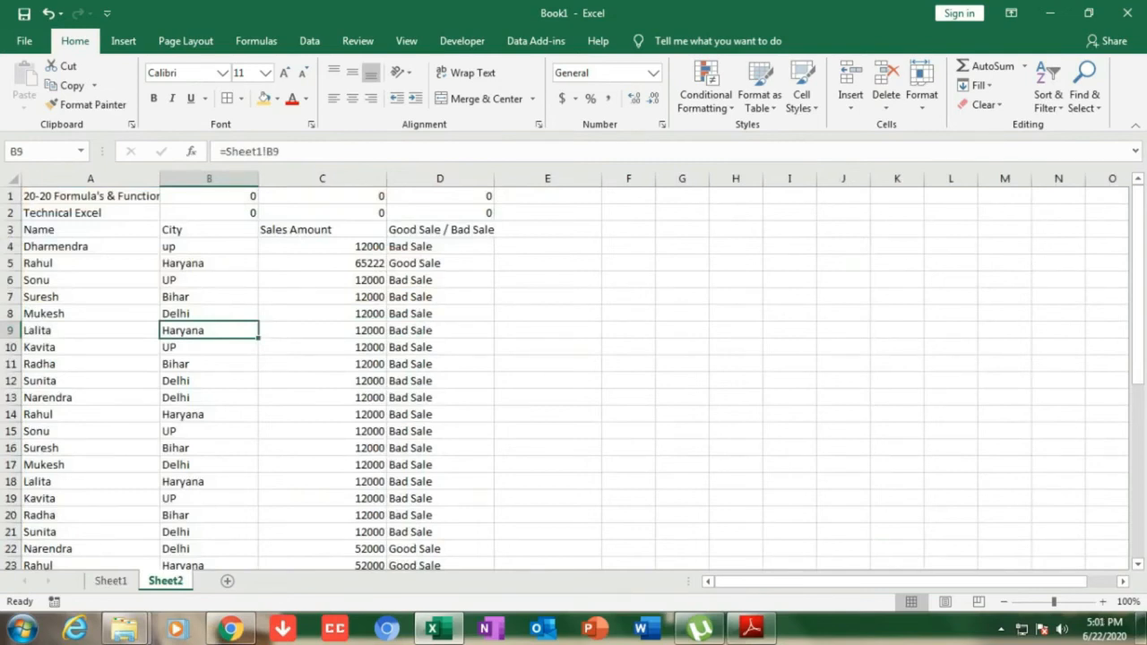
pyautogui.click(111, 580)
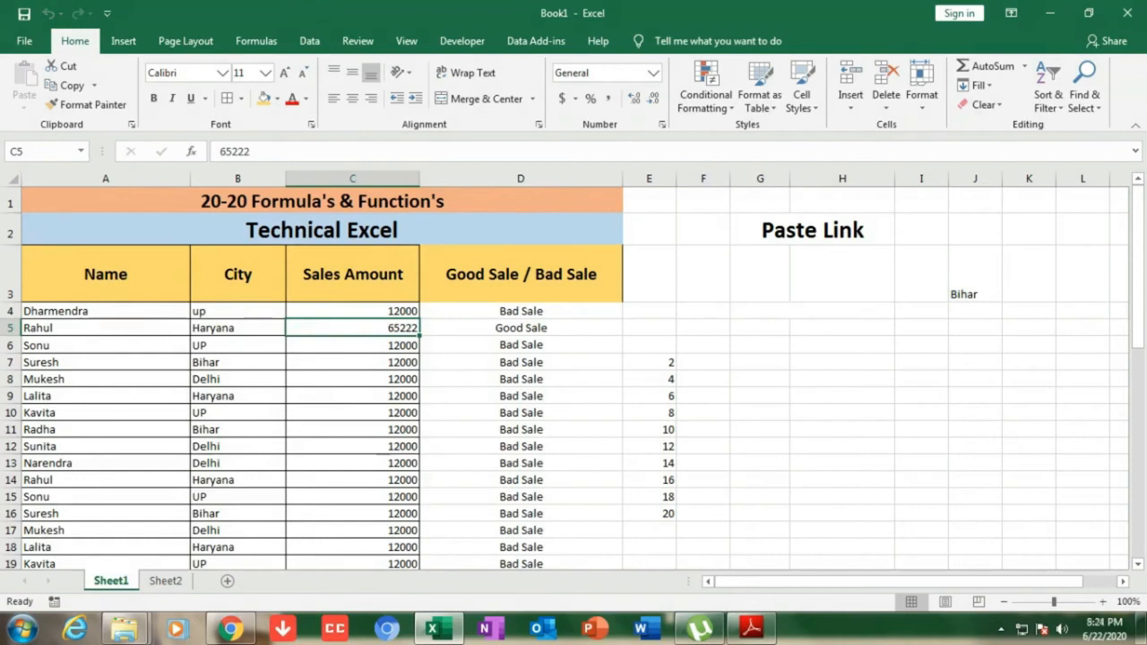
# Replace the Paste Link heading in merged cell G2 with 'Format Painter'
pyautogui.click(813, 229)
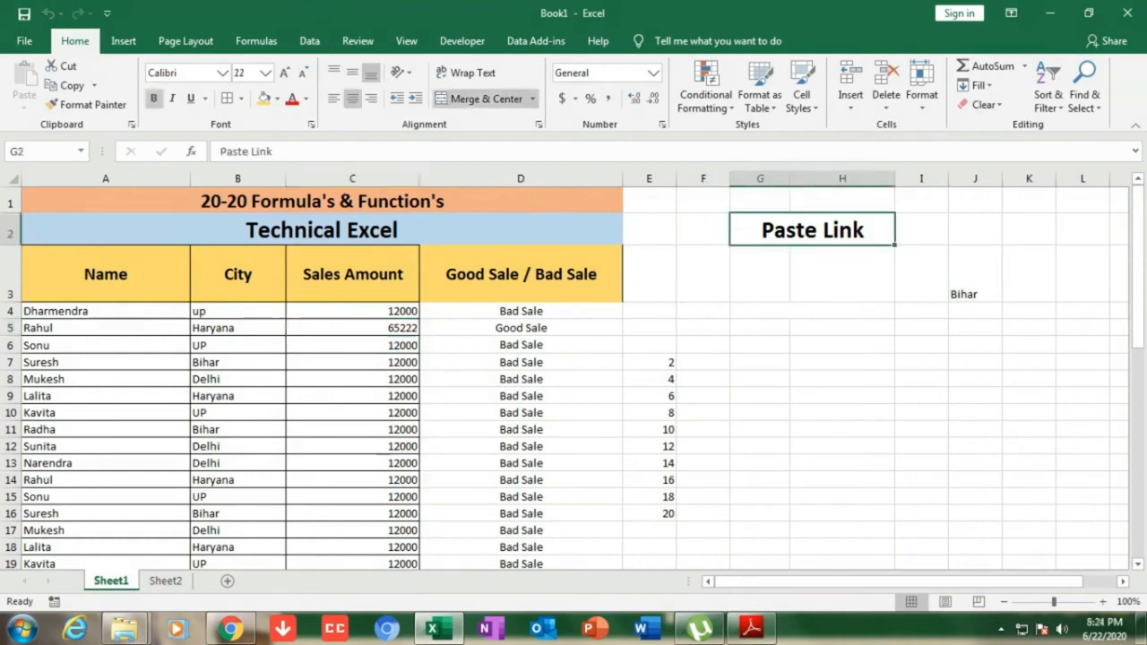
pyautogui.write('F')
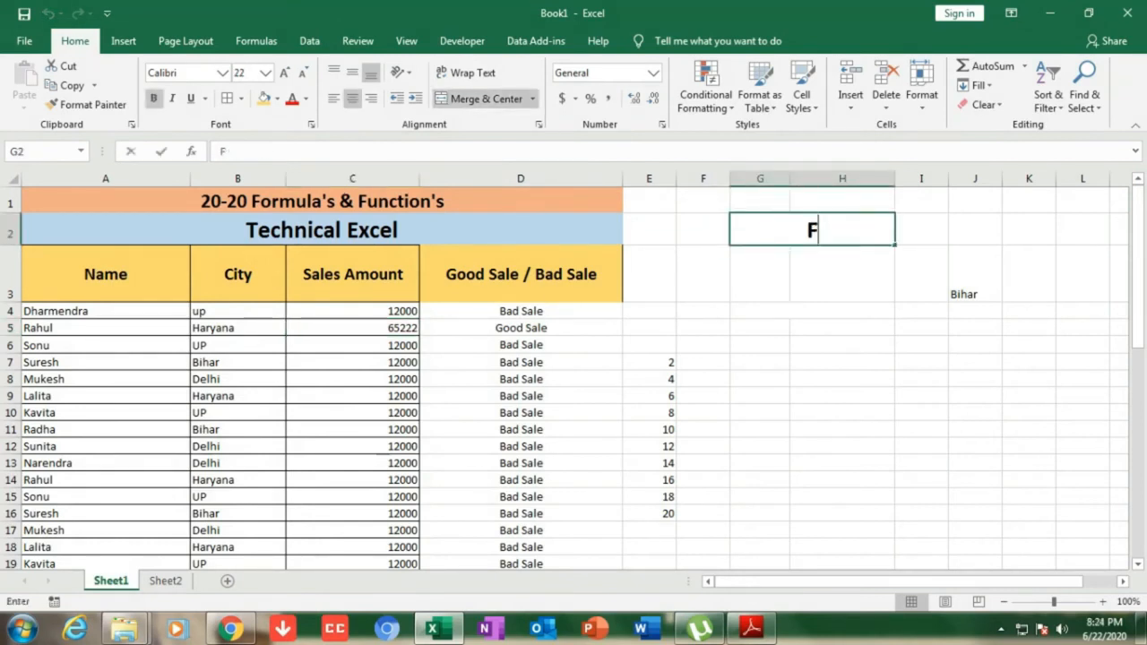
pyautogui.write('ormat')
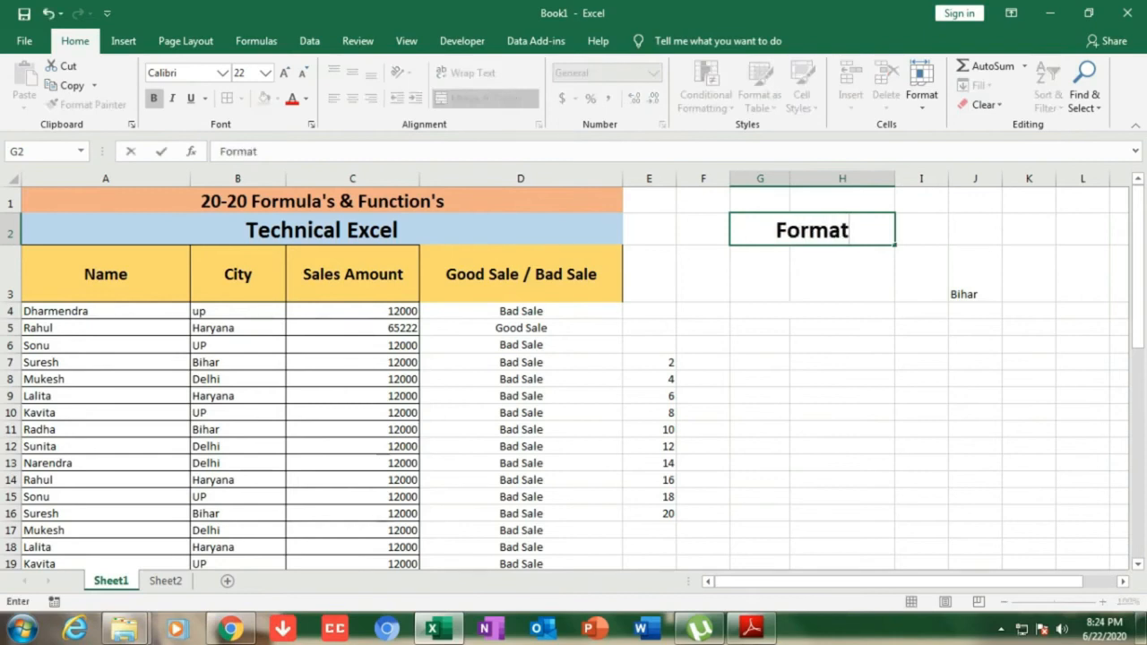
pyautogui.write(' P')
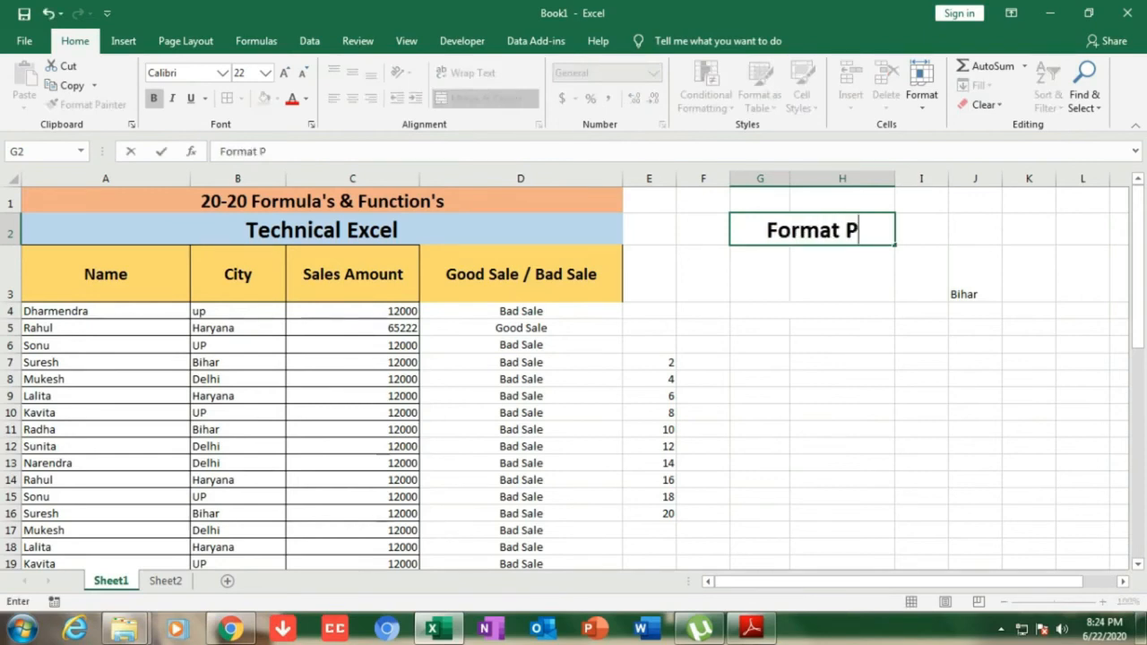
pyautogui.write('ainter')
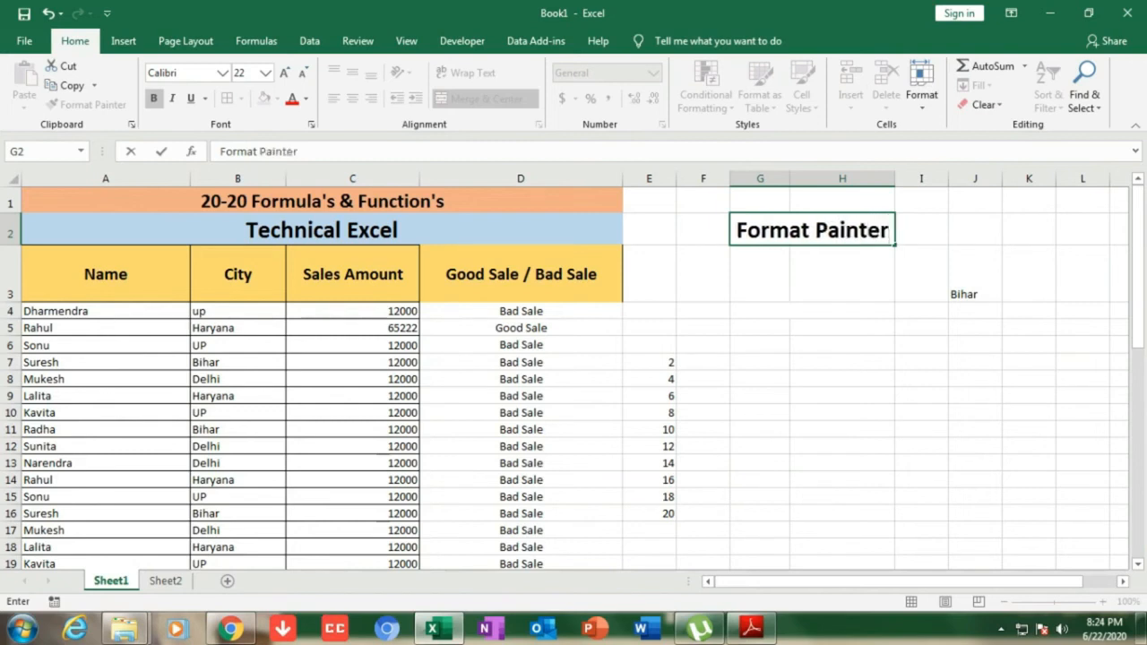
pyautogui.click(811, 310)
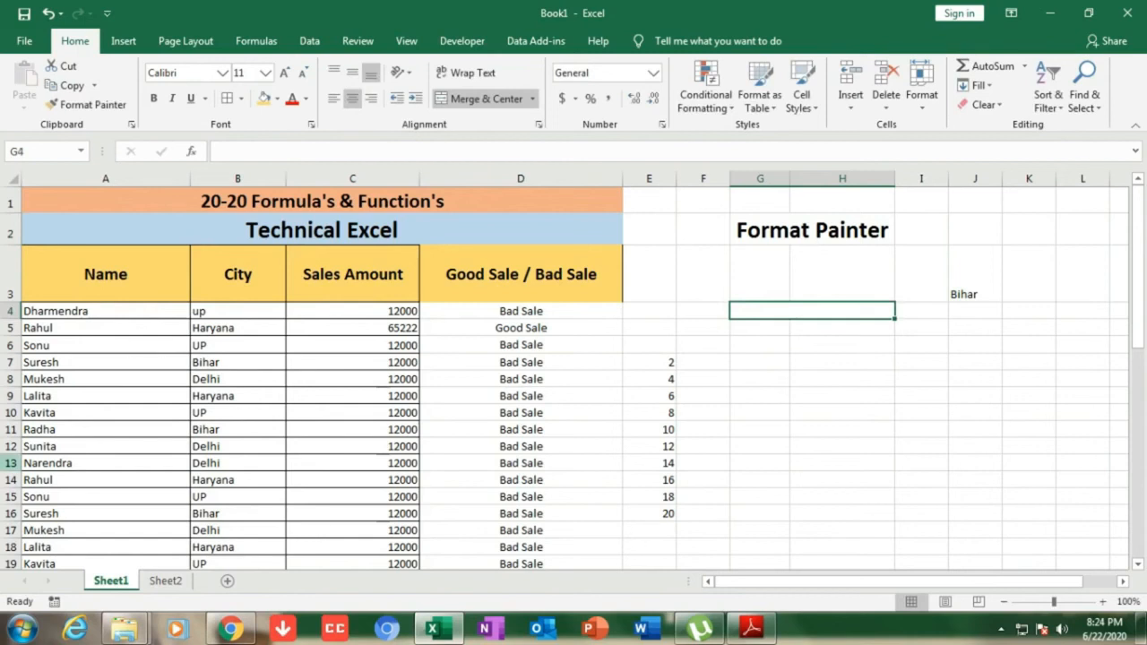
pyautogui.click(974, 328)
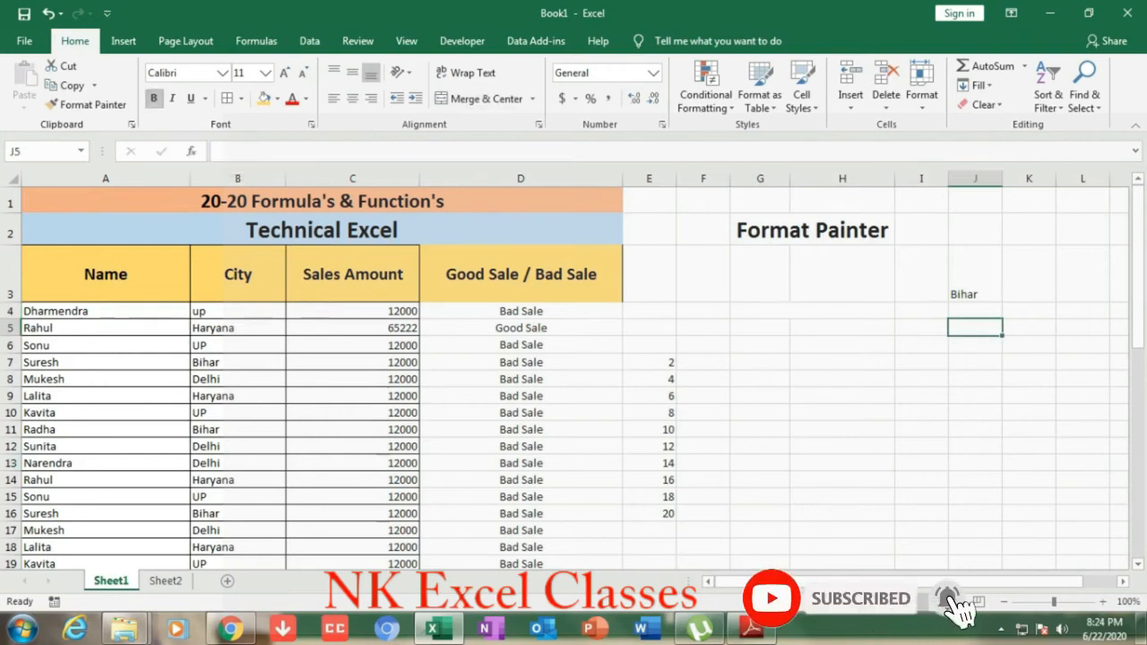
# Raise J5's font to 18 pt, widen column J, and fill J5 green
pyautogui.click(284, 72)
pyautogui.click(284, 72)
pyautogui.click(284, 73)
pyautogui.click(284, 73)
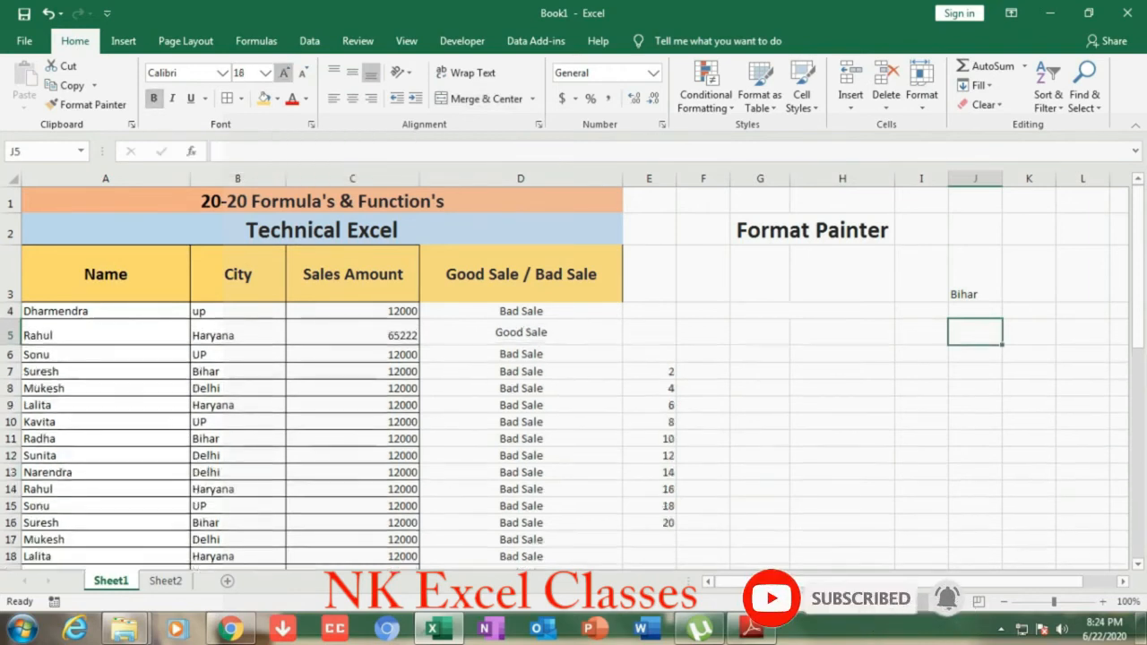
pyautogui.moveTo(1001, 178); pyautogui.dragTo(1029, 178)
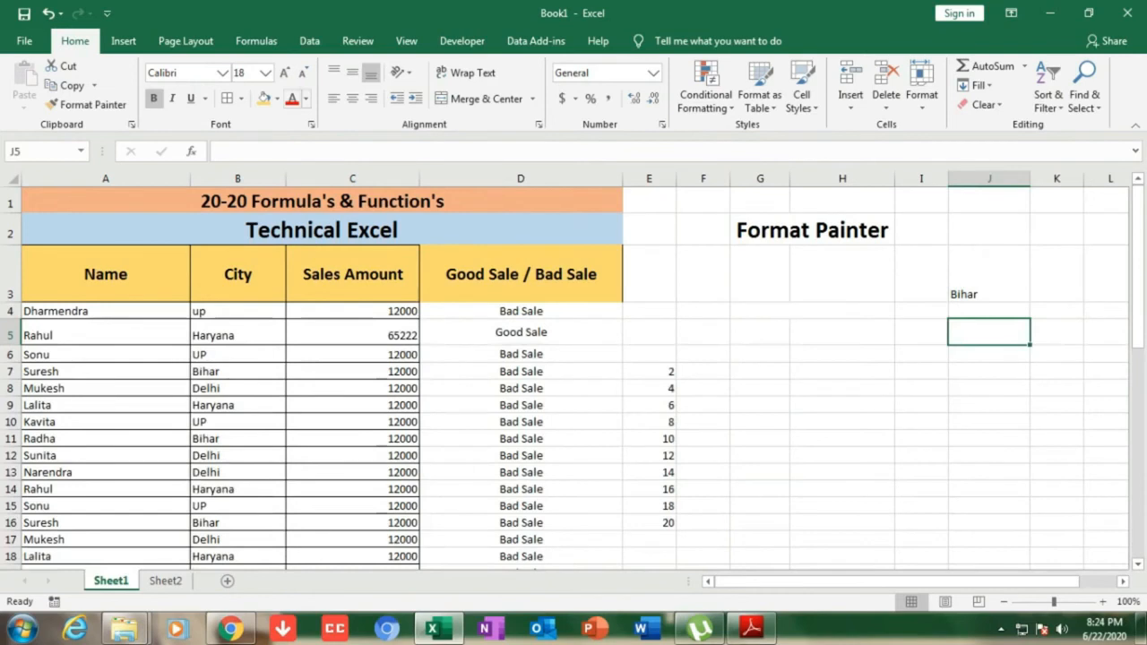
pyautogui.click(278, 98)
pyautogui.click(277, 99)
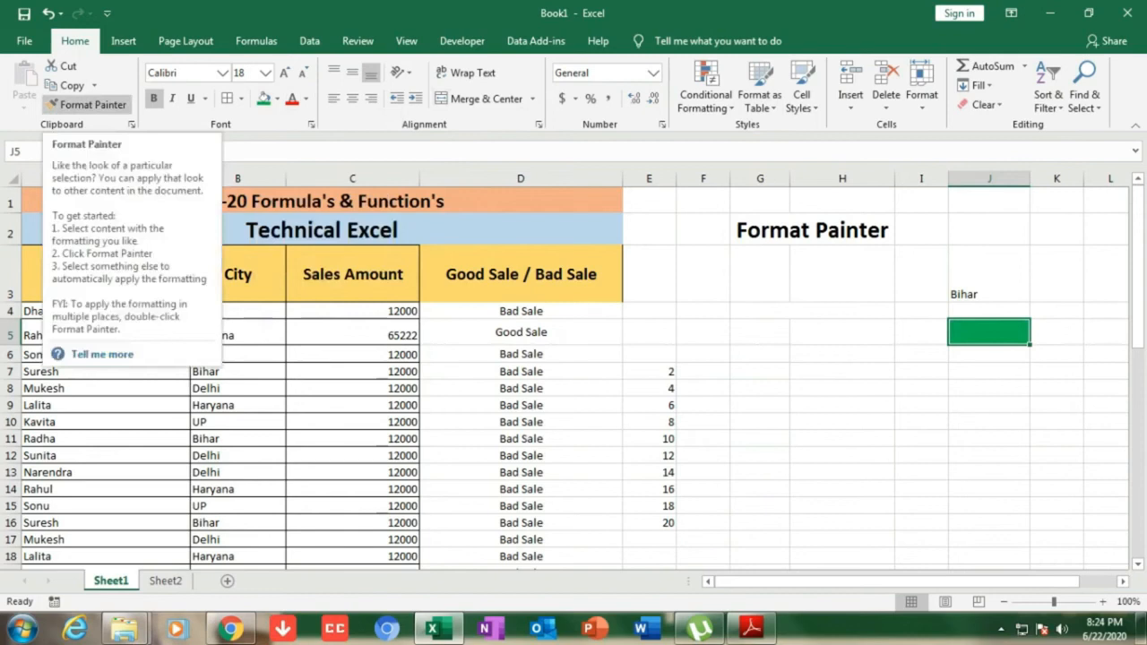
# Copy J5's format with Format Painter onto A6, A10, A14, B23, B29, B35, A33 and A27
pyautogui.click(88, 104)
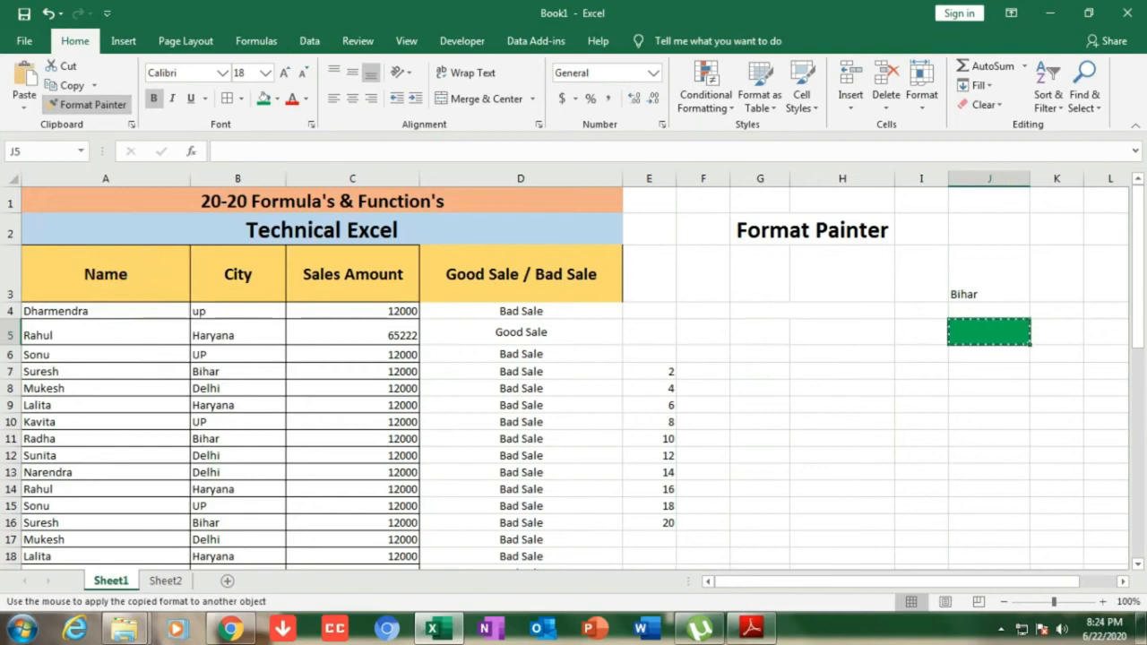
pyautogui.click(104, 354)
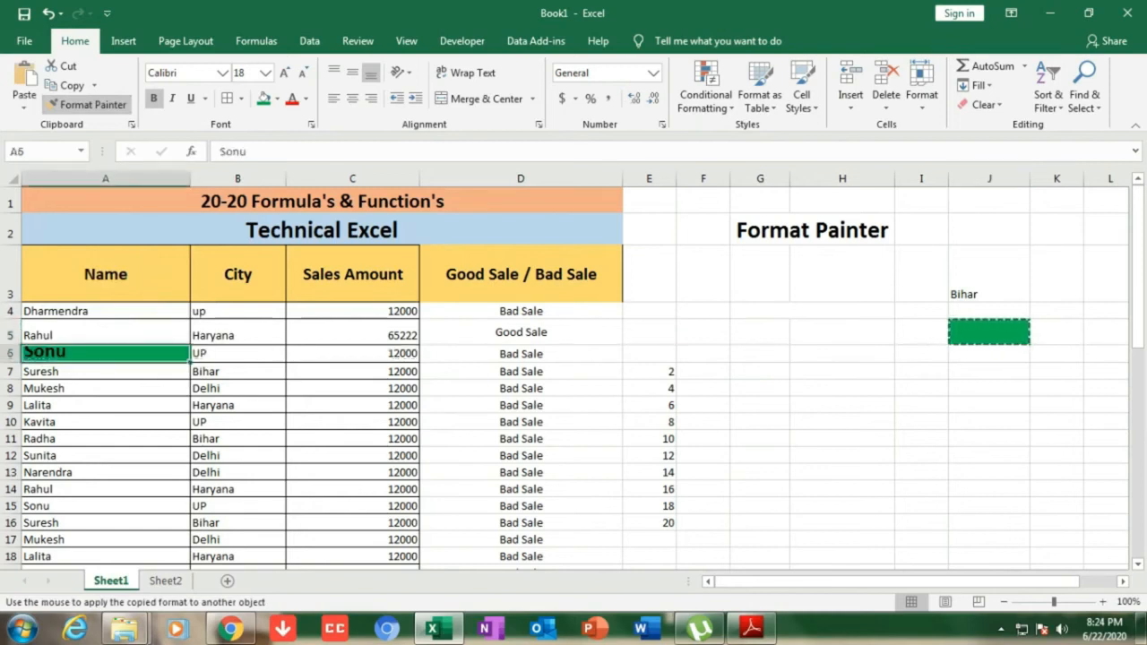
pyautogui.click(105, 421)
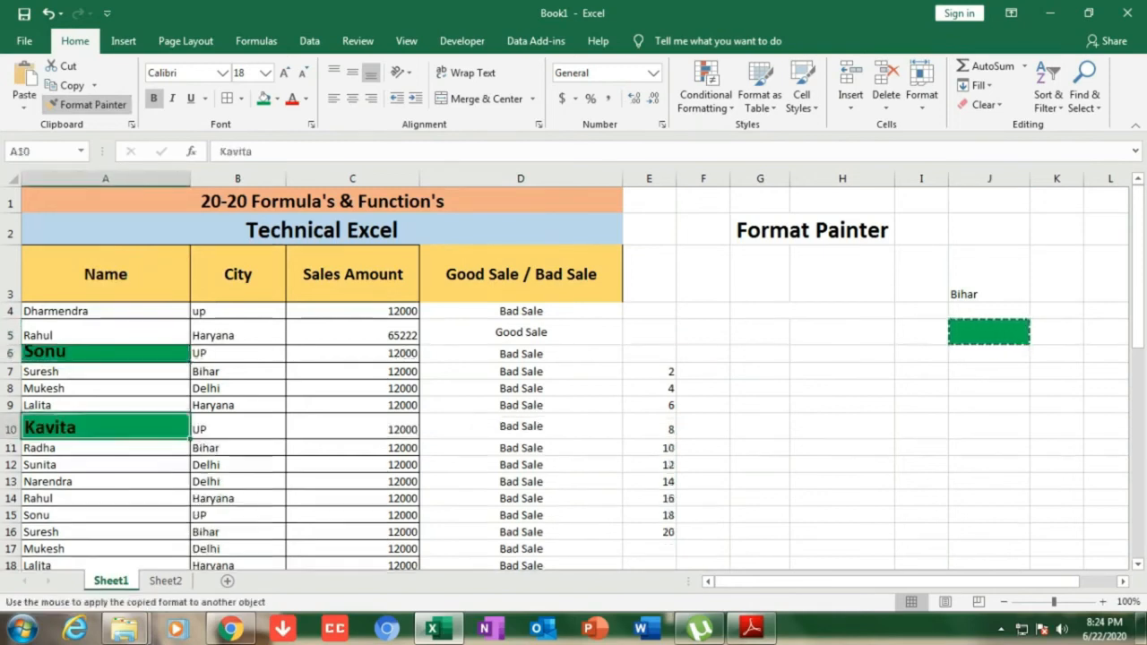
pyautogui.click(105, 499)
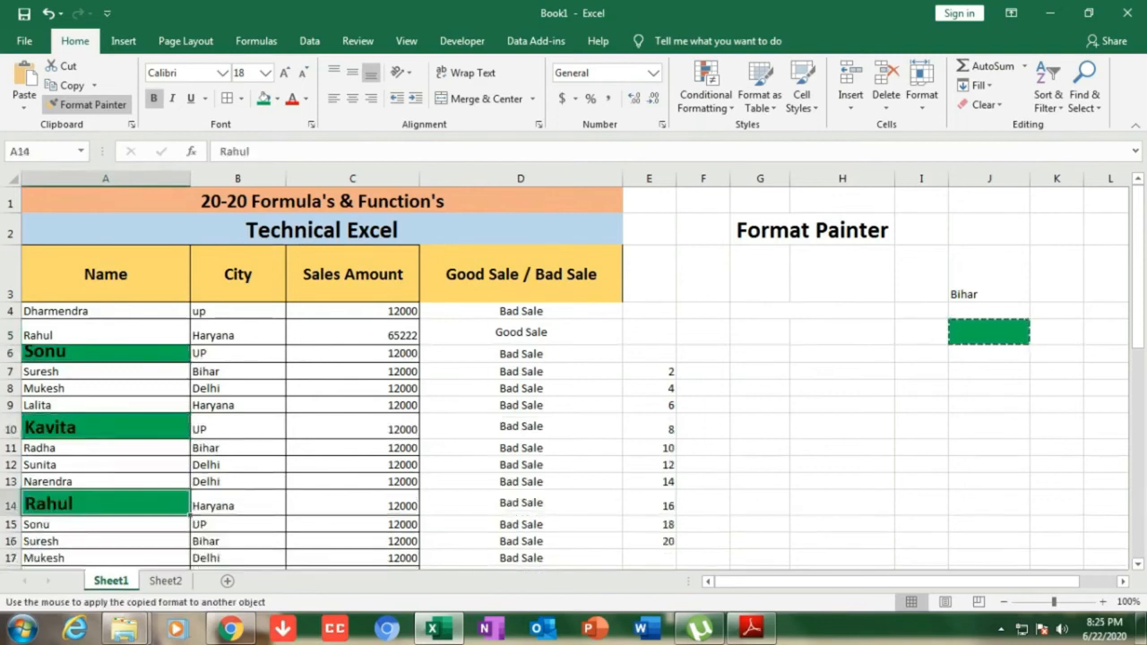
pyautogui.scroll(-3, 238, 403)
pyautogui.click(238, 438)
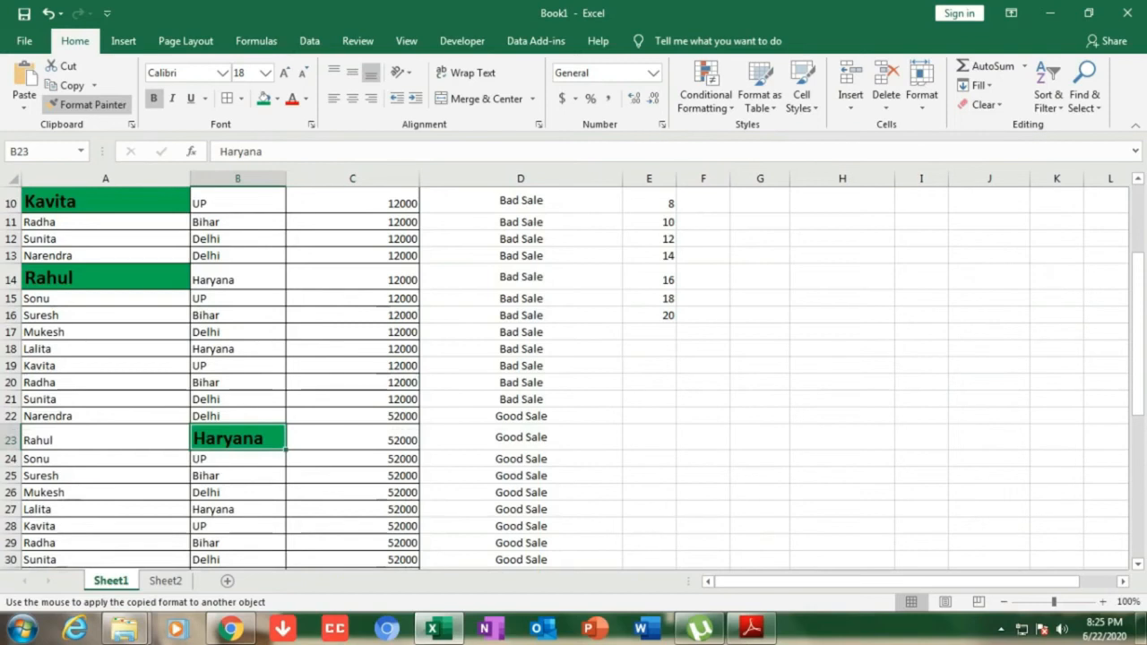
pyautogui.scroll(-2, 573, 372)
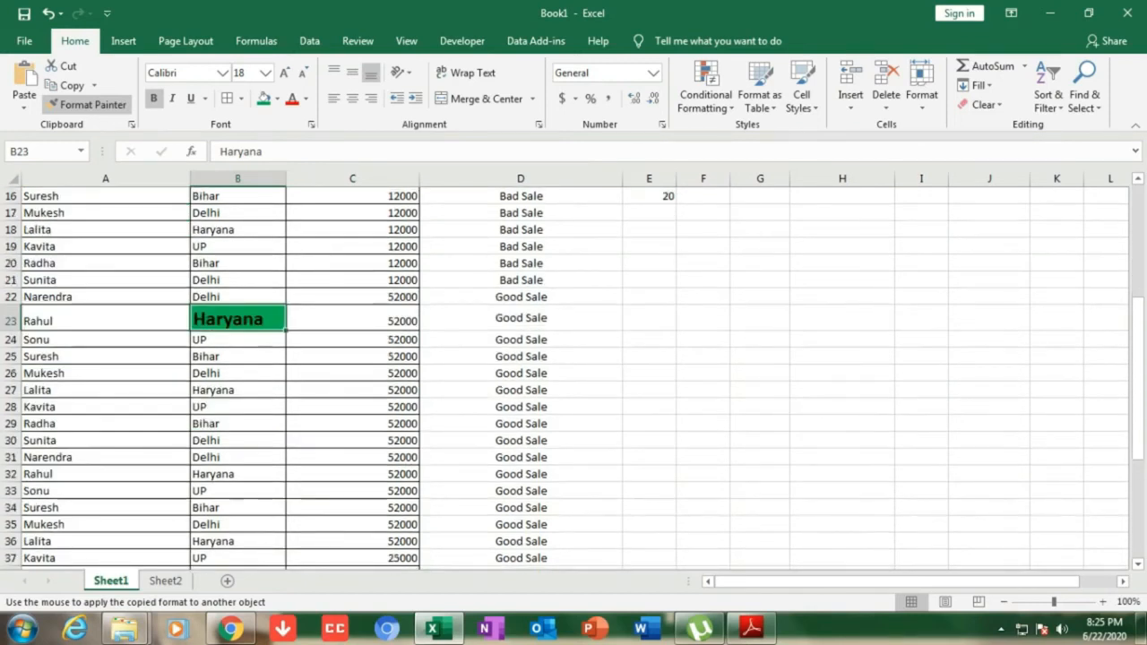
pyautogui.click(237, 424)
pyautogui.click(237, 533)
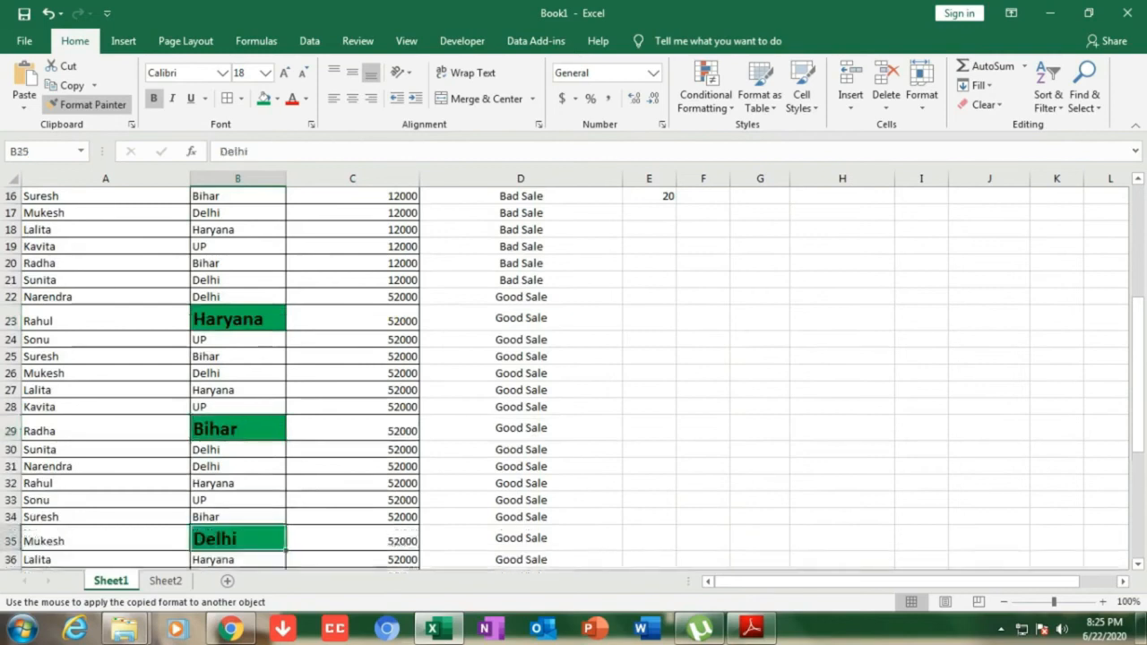
pyautogui.click(104, 500)
pyautogui.click(105, 390)
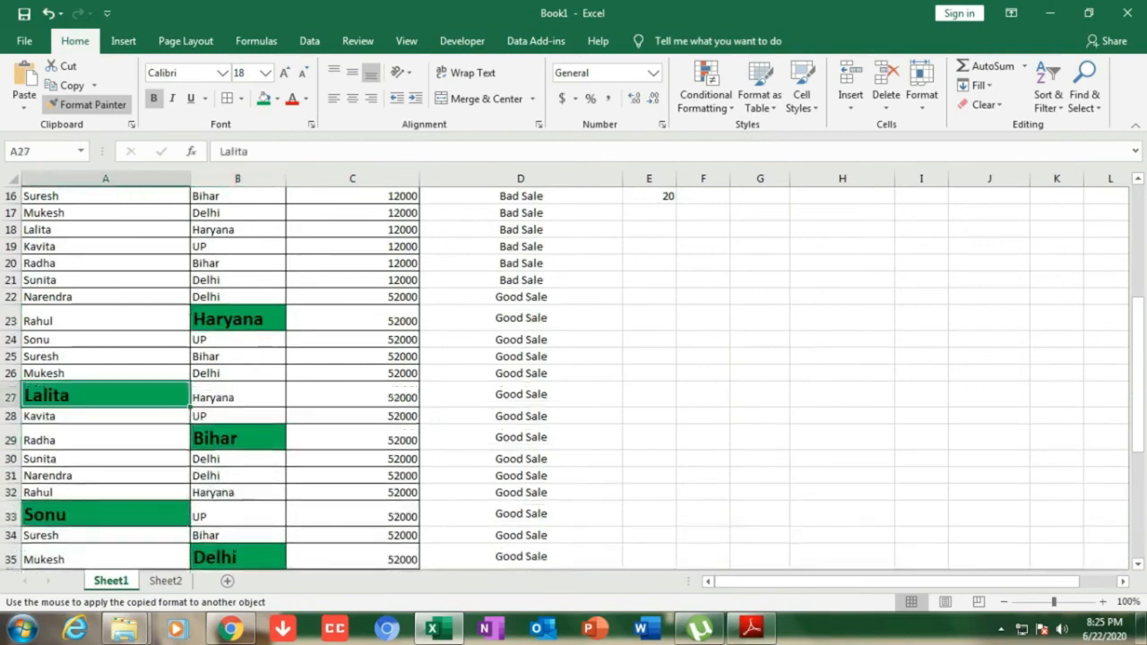
# Paint J5's format onto D23, D17, C16, C14, A39 and C39
pyautogui.scroll(-3, 521, 385)
pyautogui.scroll(4, 521, 386)
pyautogui.click(520, 378)
pyautogui.click(521, 273)
pyautogui.click(353, 255)
pyautogui.click(352, 217)
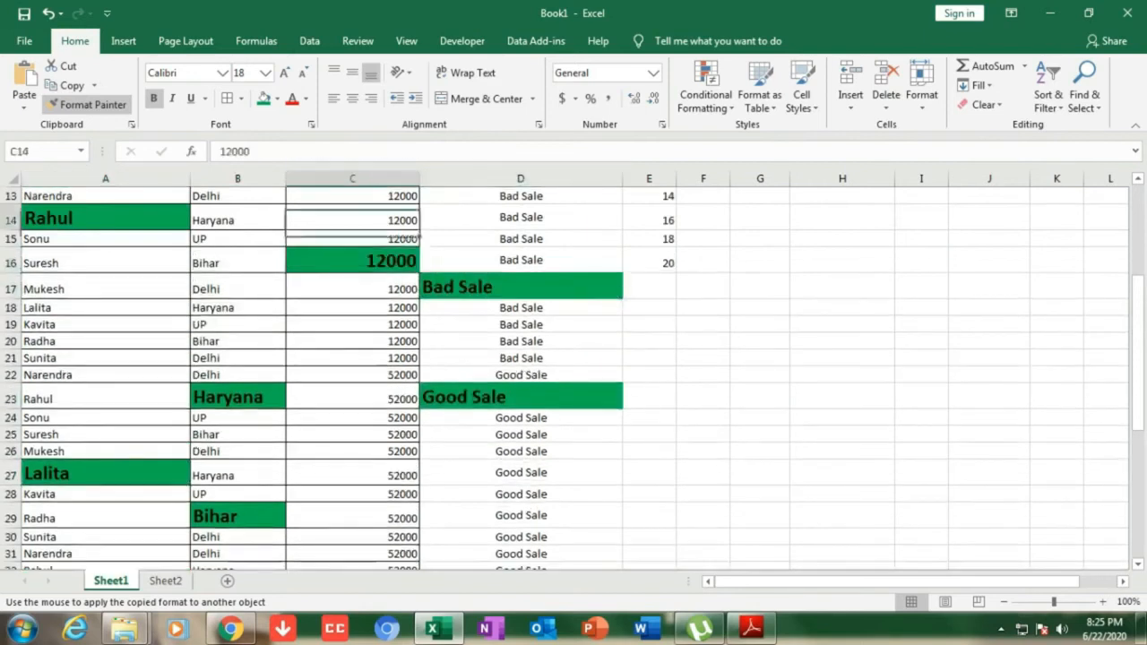
pyautogui.scroll(-3, 565, 376)
pyautogui.click(105, 528)
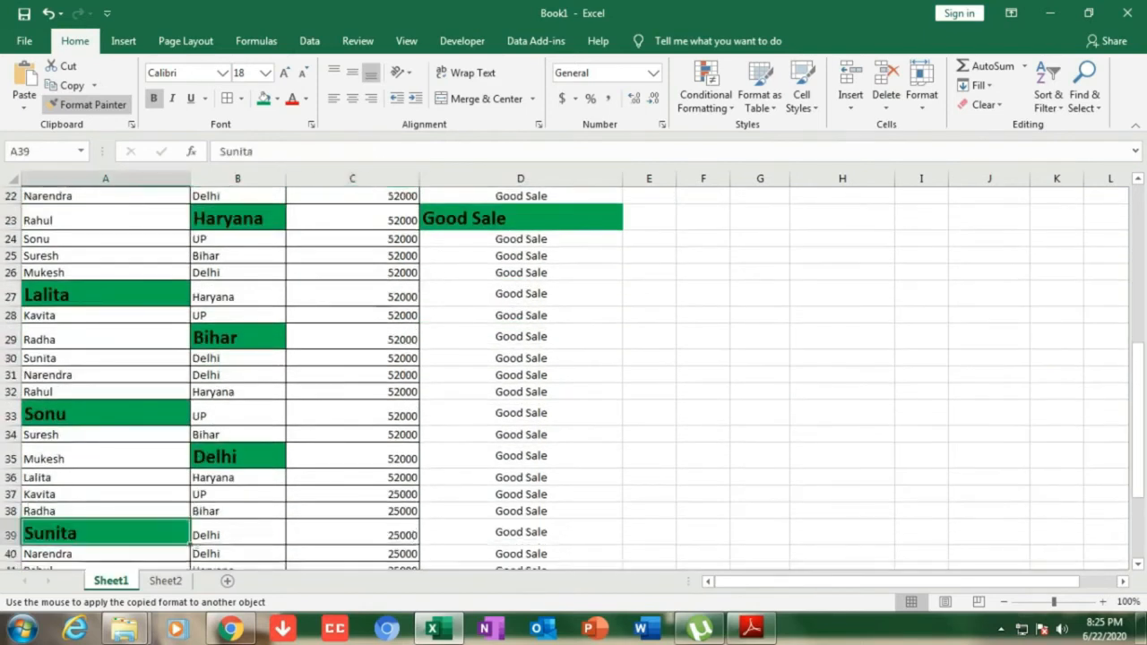
pyautogui.click(352, 532)
# Paint the format onto C46, A45, C5 and C7, then stop Format Painter
pyautogui.scroll(-4, 352, 532)
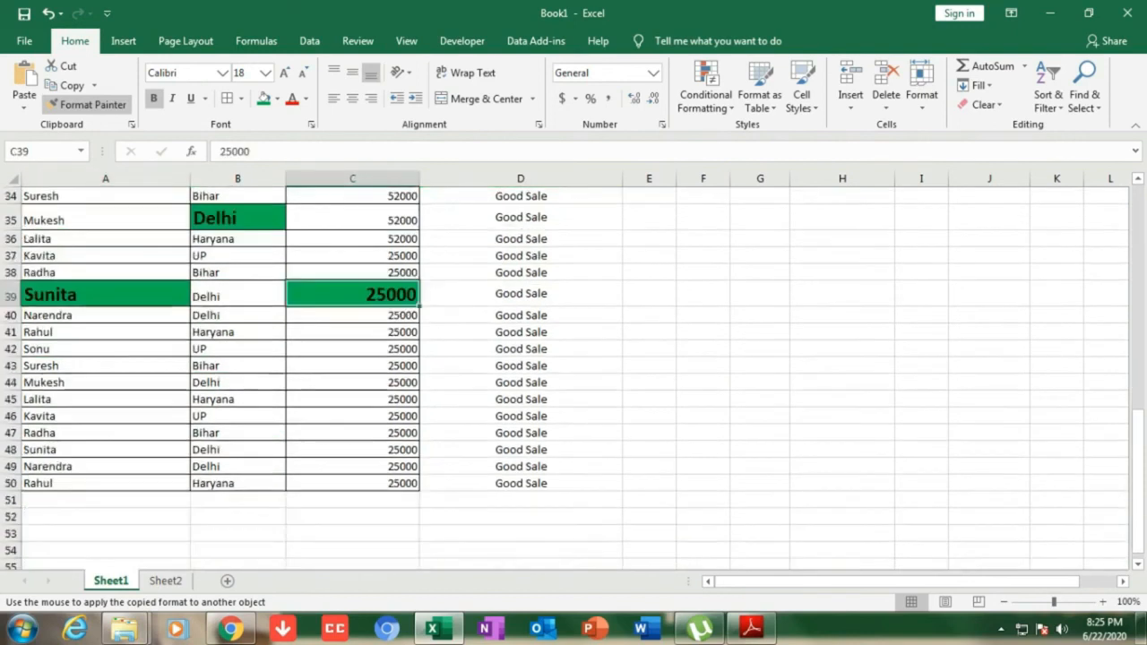
pyautogui.click(352, 421)
pyautogui.click(106, 399)
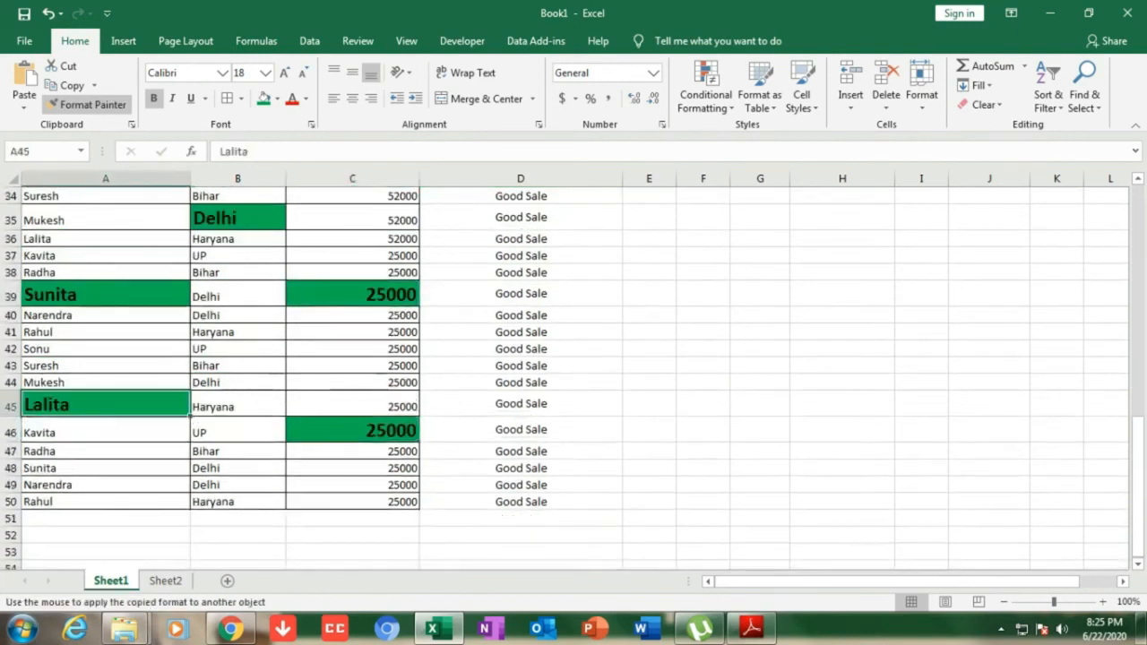
pyautogui.scroll(11, 574, 376)
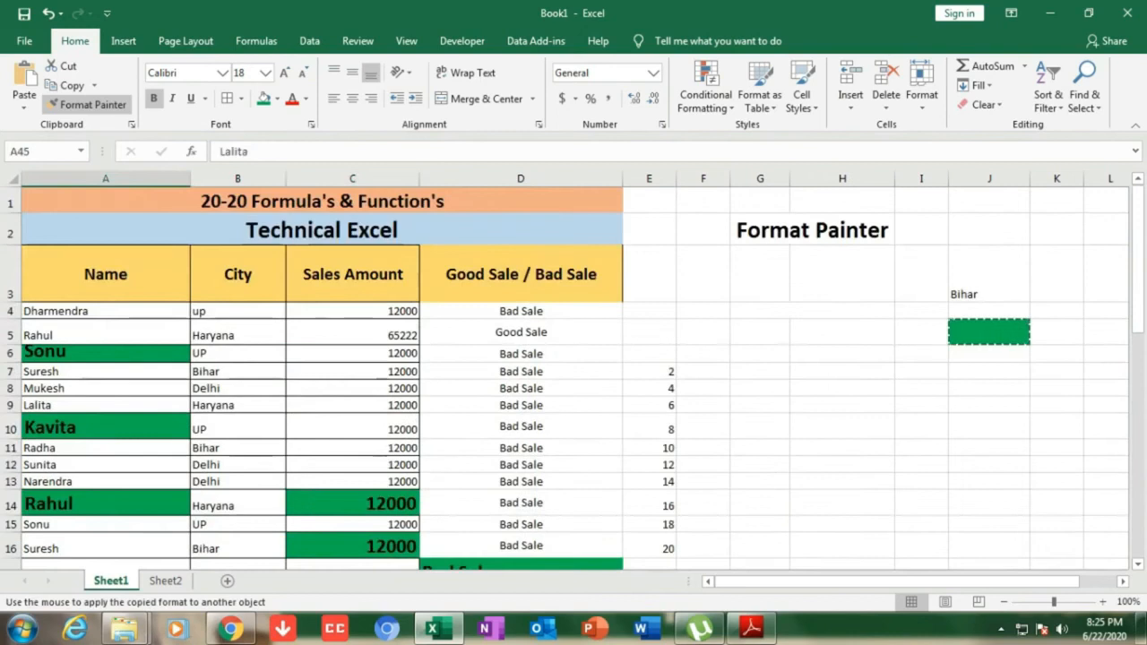
pyautogui.click(352, 333)
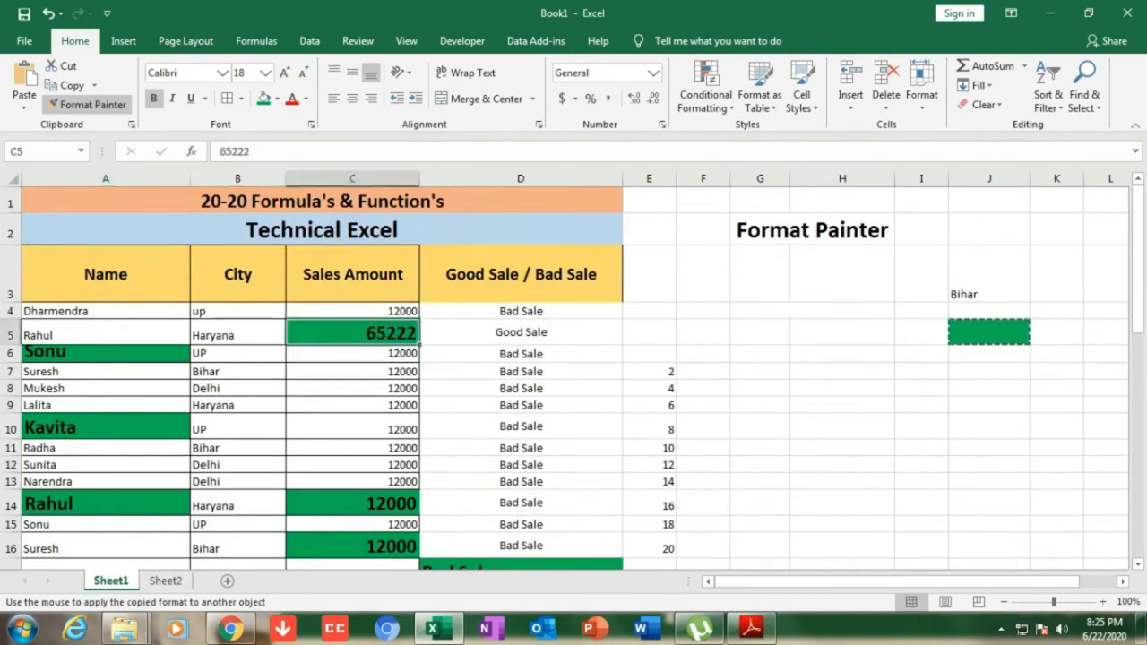
pyautogui.click(352, 372)
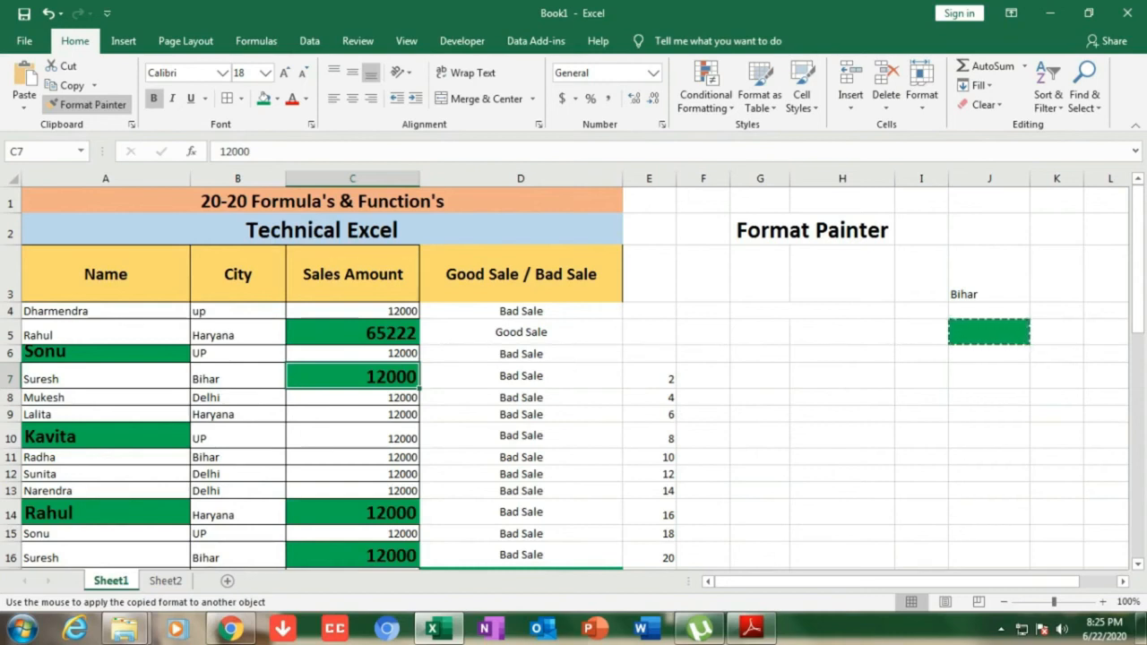
pyautogui.press('Escape')
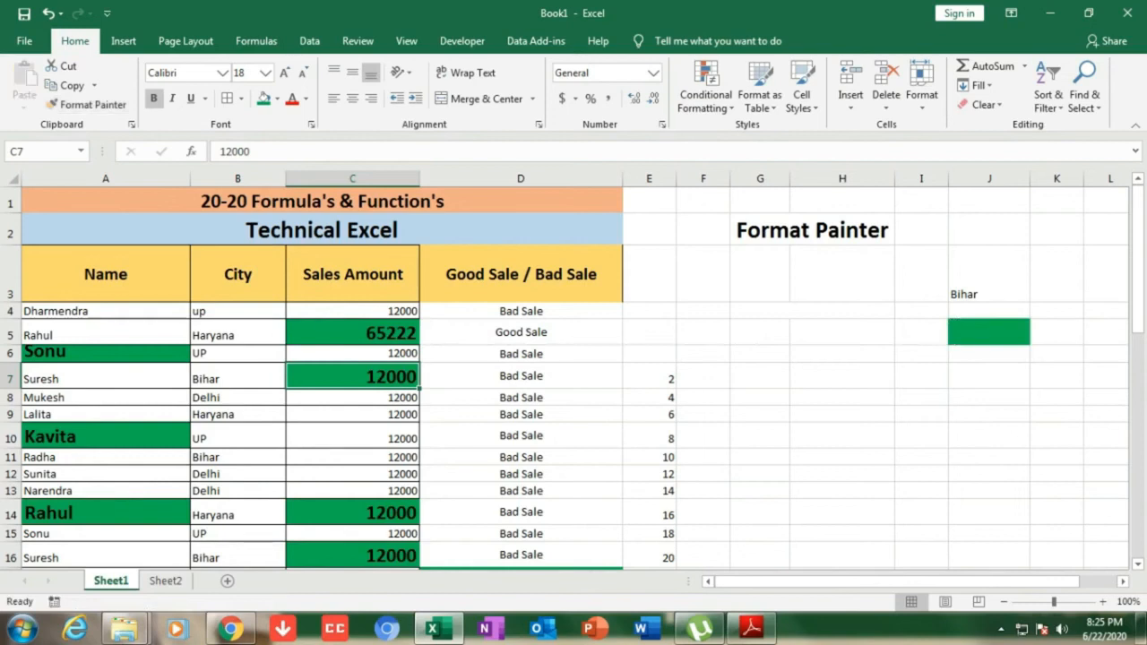
pyautogui.click(842, 414)
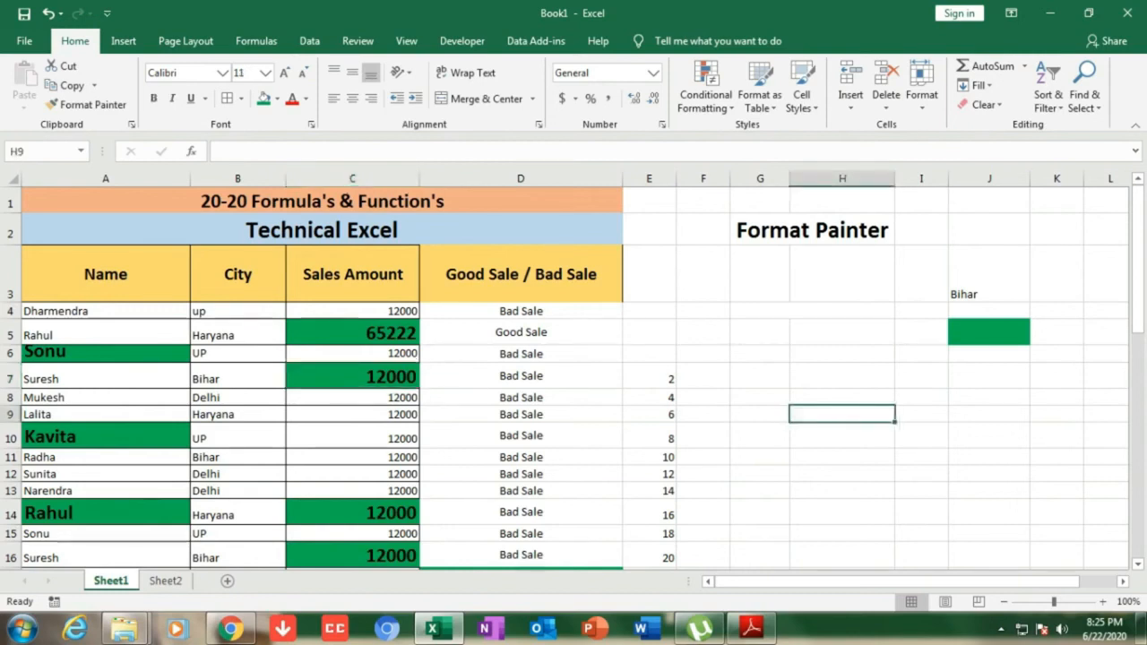
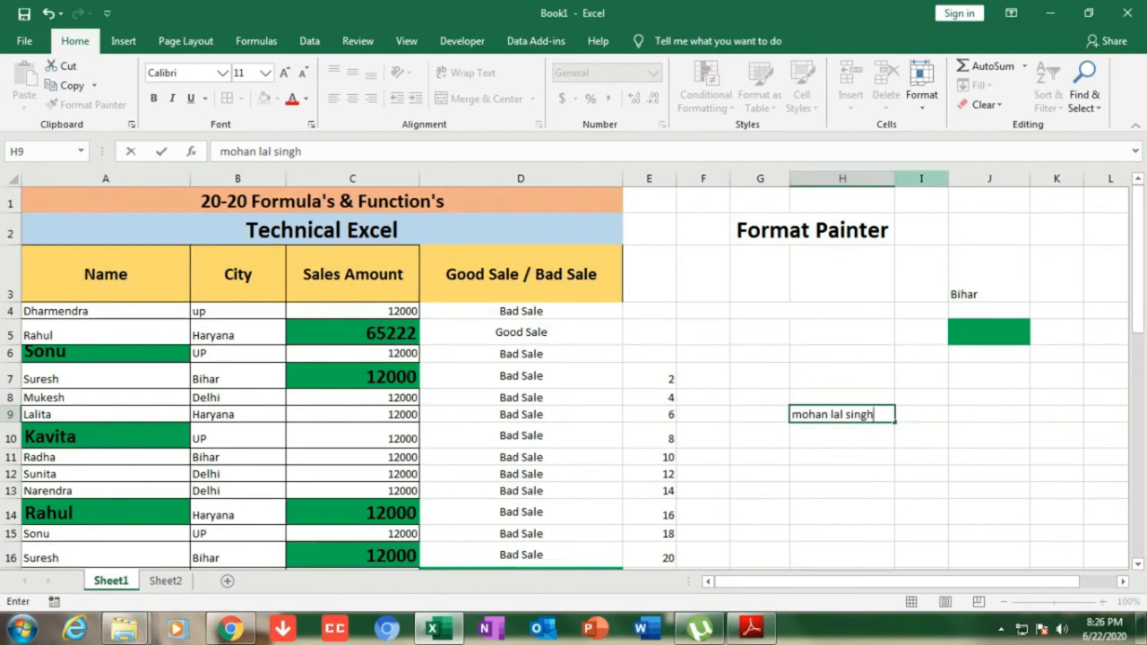
# Enter a full name in H9, narrow column H, and enter a second name in I9
pyautogui.press('Return')
pyautogui.moveTo(894, 178); pyautogui.dragTo(843, 178)
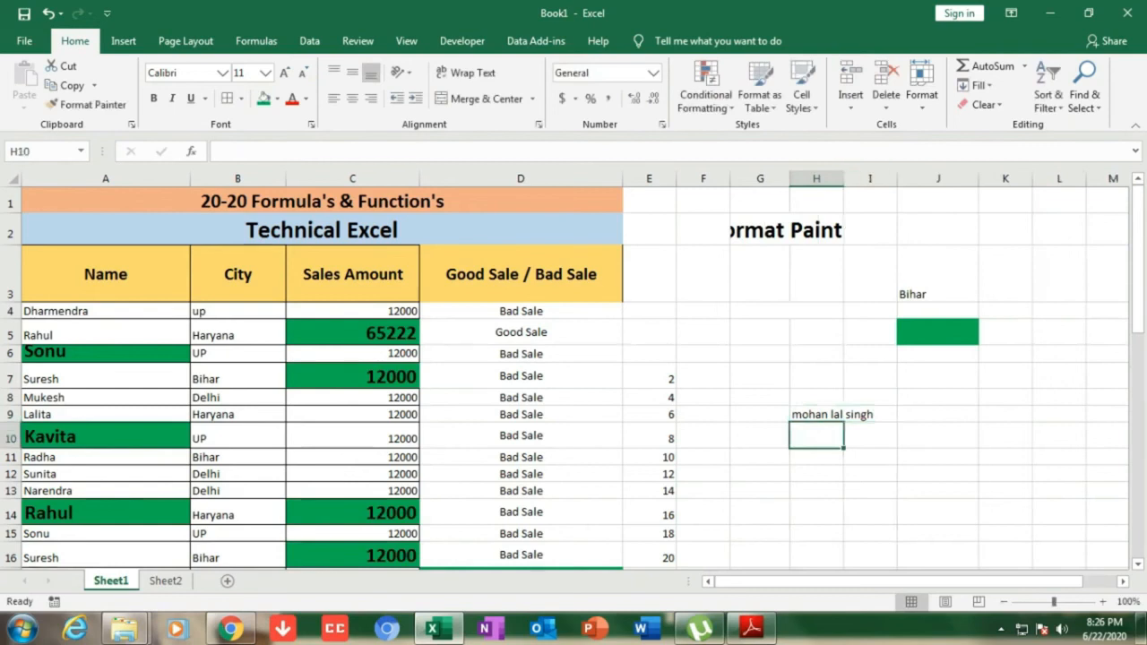
pyautogui.click(869, 414)
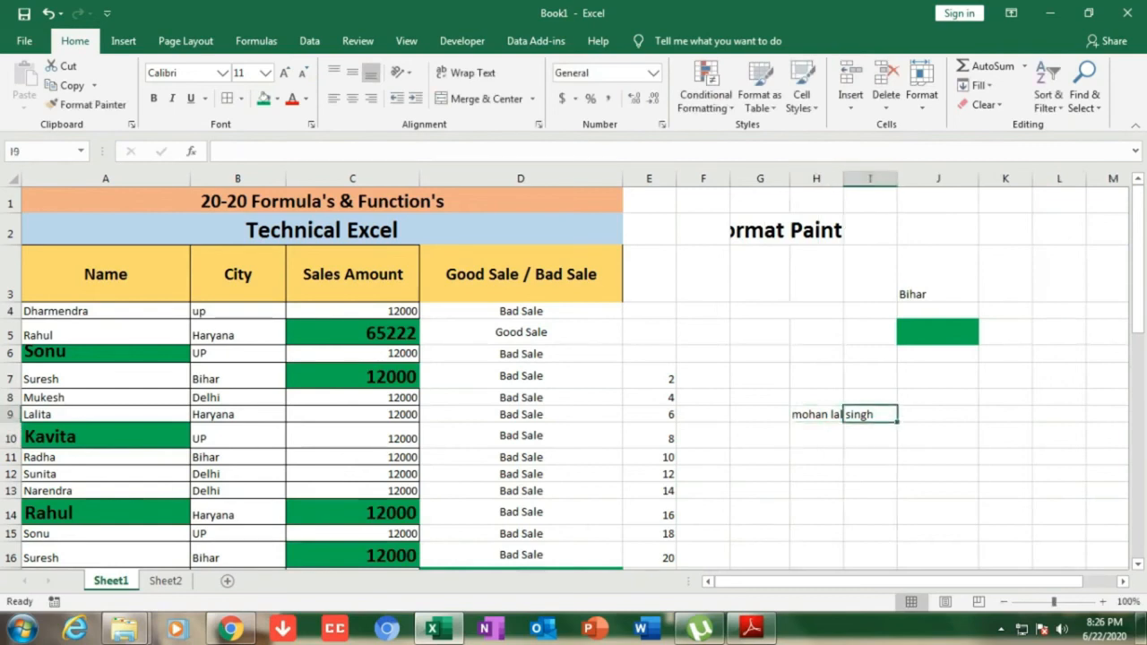
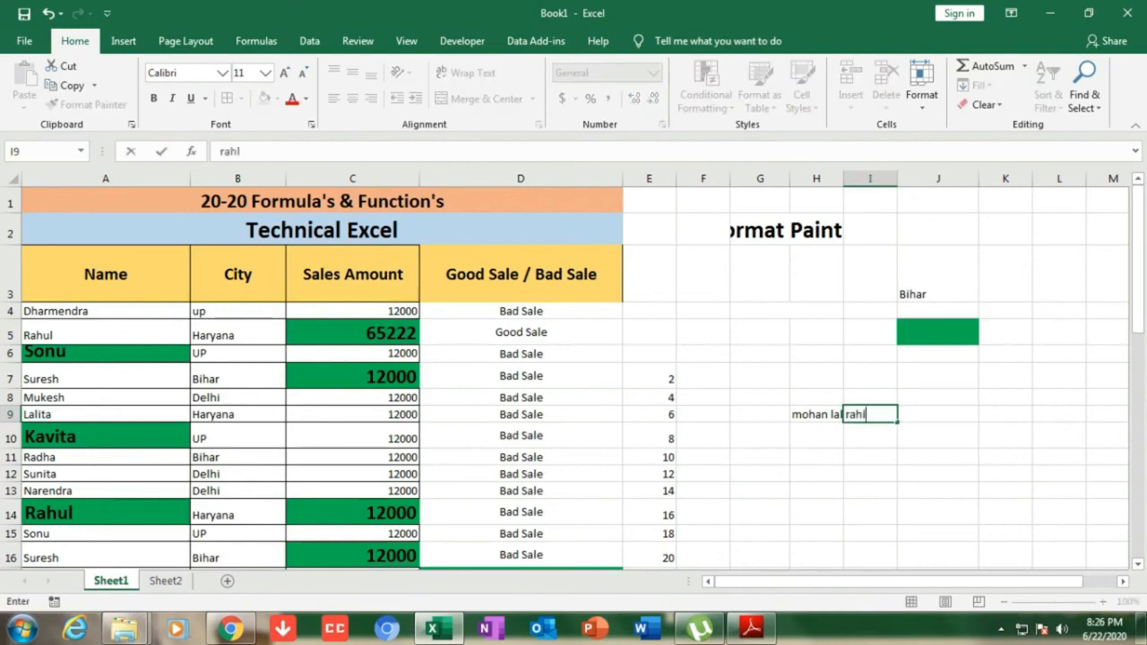
pyautogui.click(816, 457)
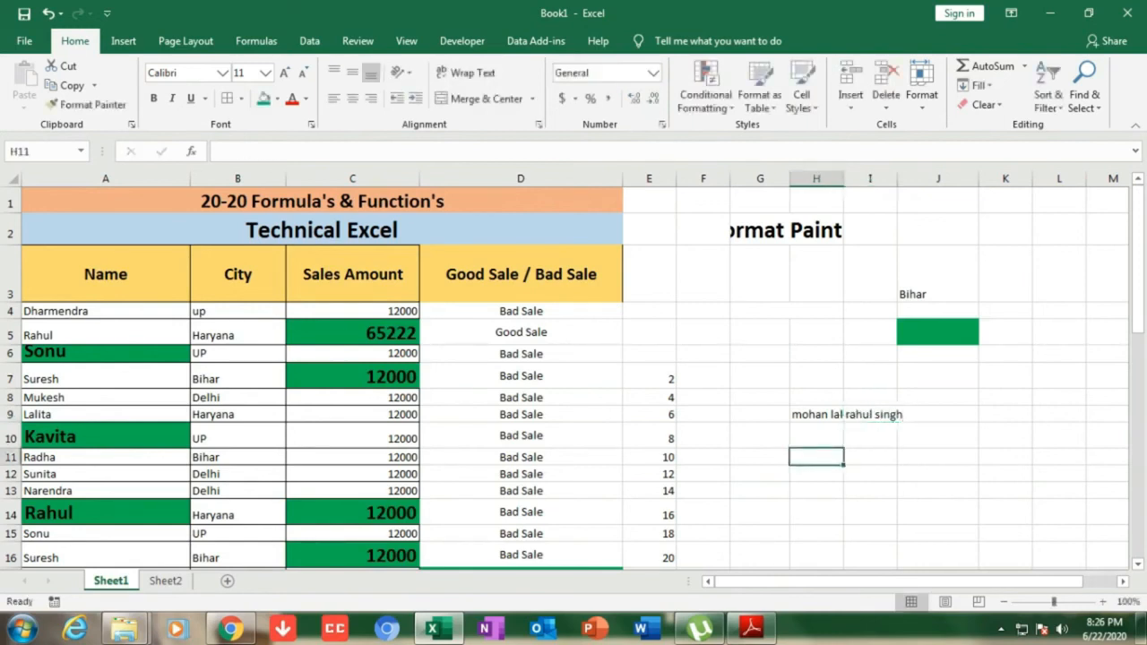
# AutoFit the widths of columns H and I to their row-9 names
pyautogui.click(816, 415)
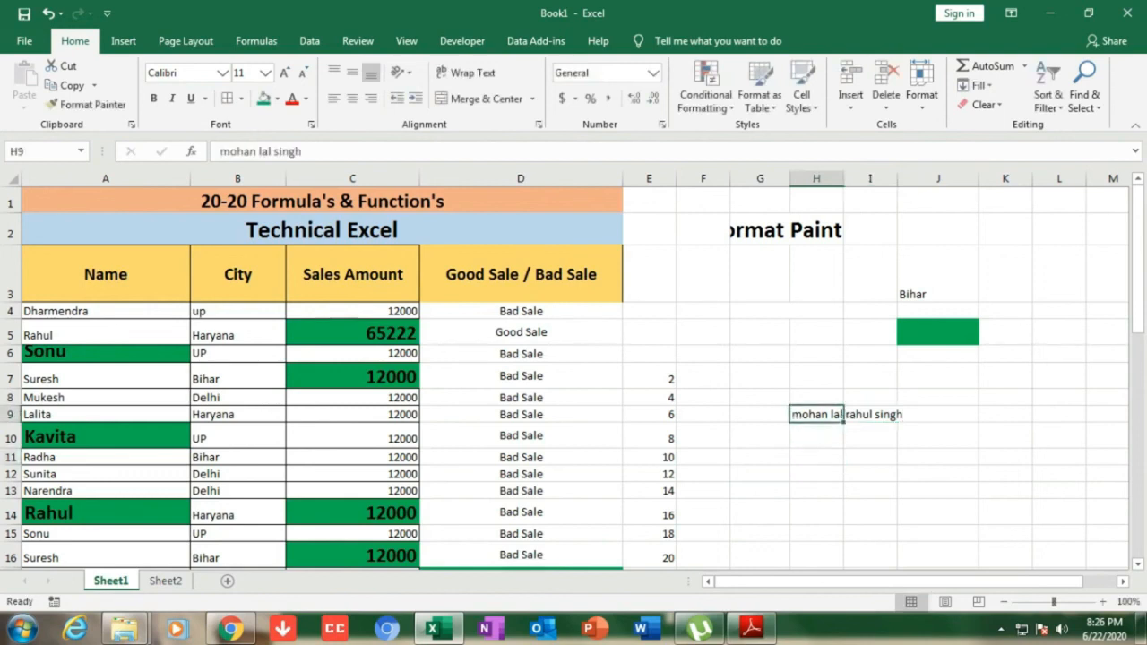
pyautogui.click(921, 89)
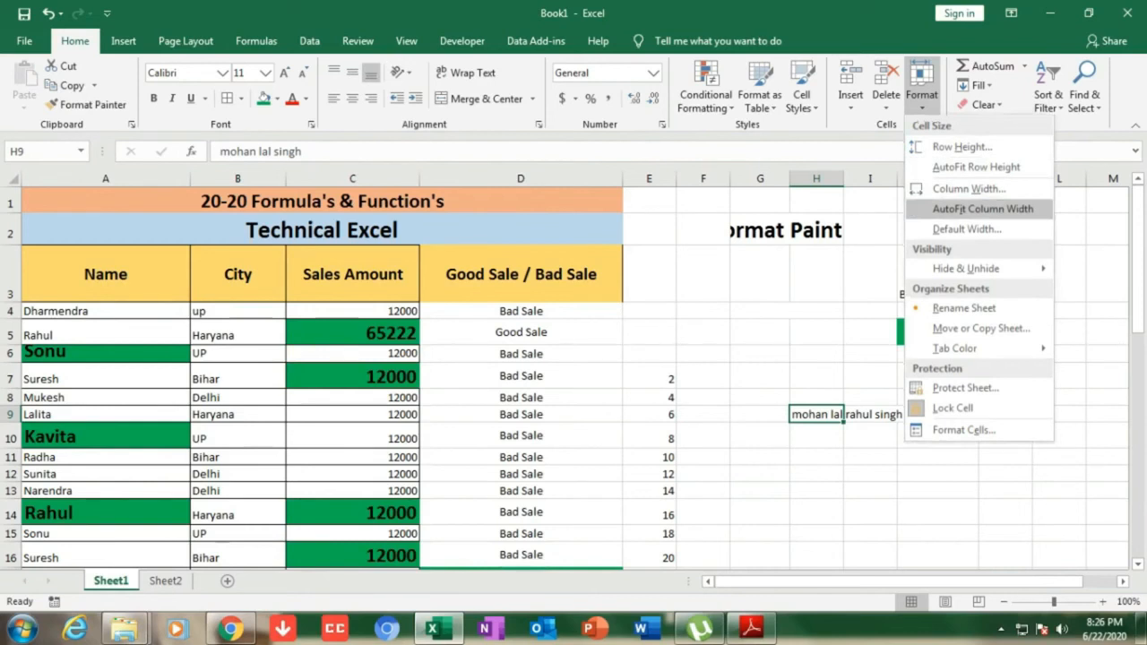
pyautogui.click(983, 209)
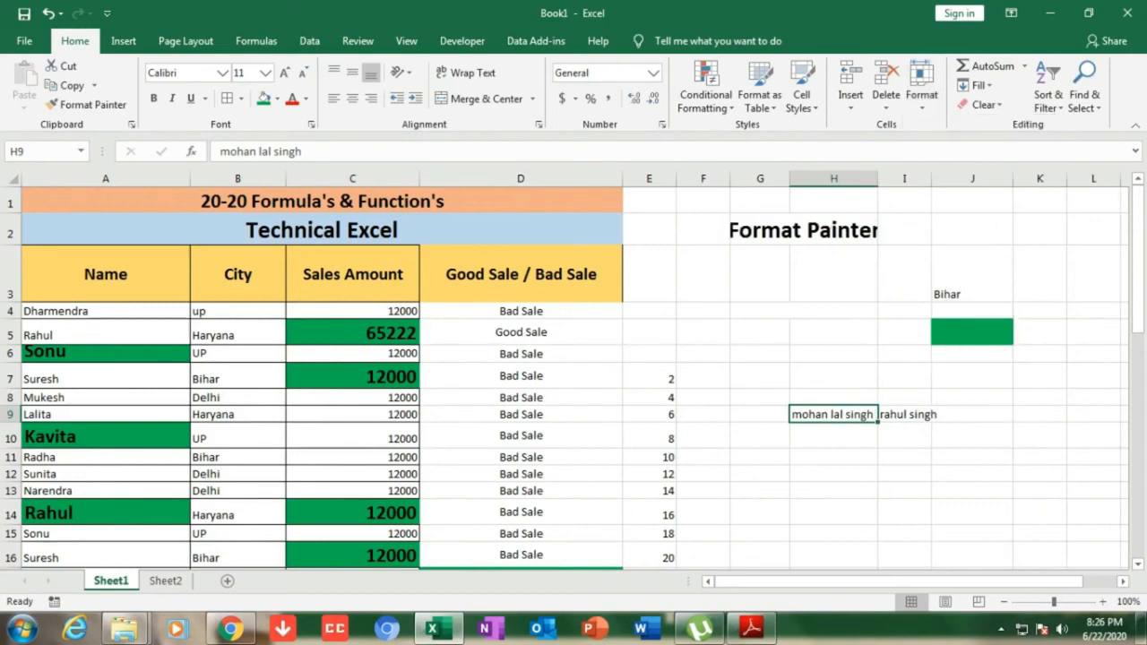
pyautogui.click(904, 415)
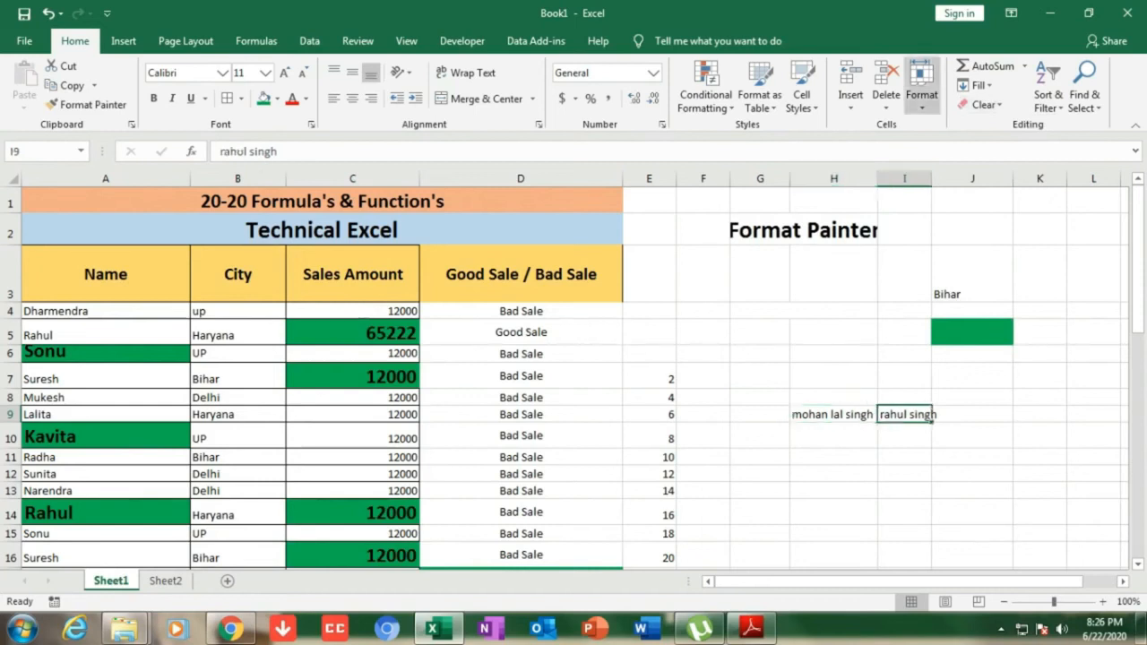
pyautogui.click(922, 89)
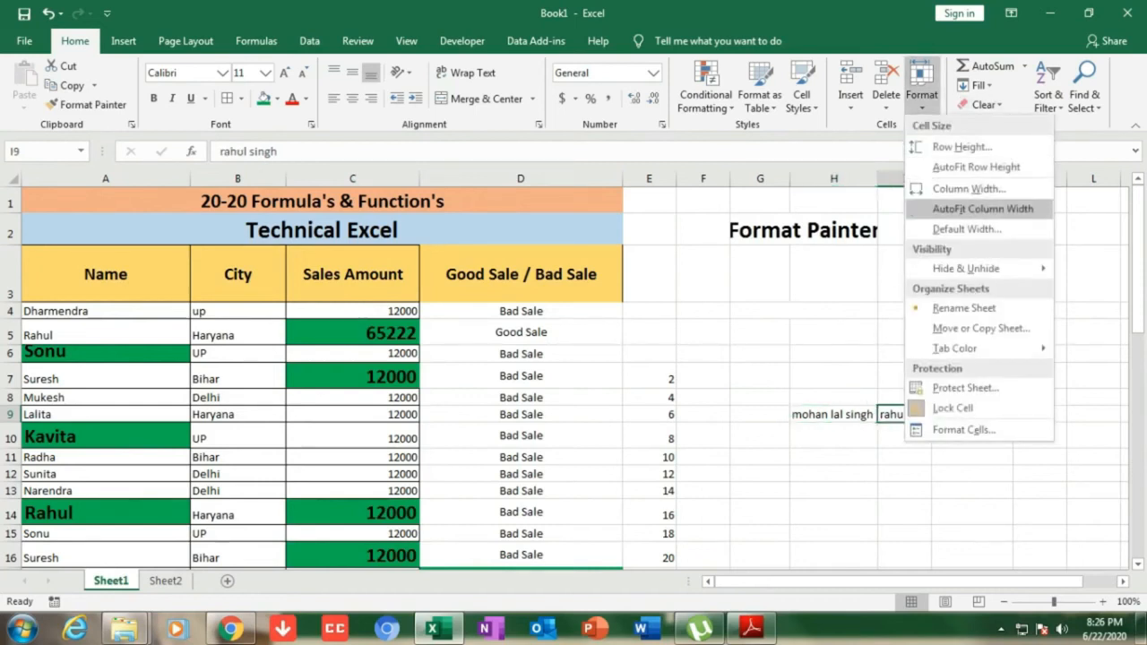
pyautogui.click(982, 209)
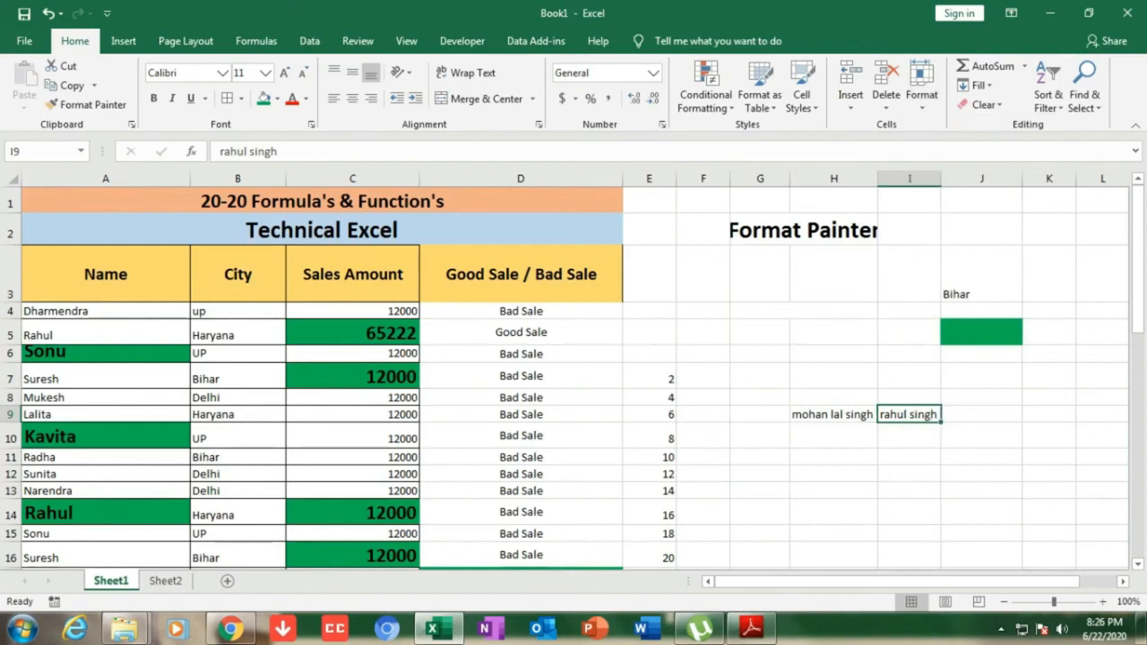
pyautogui.click(1048, 229)
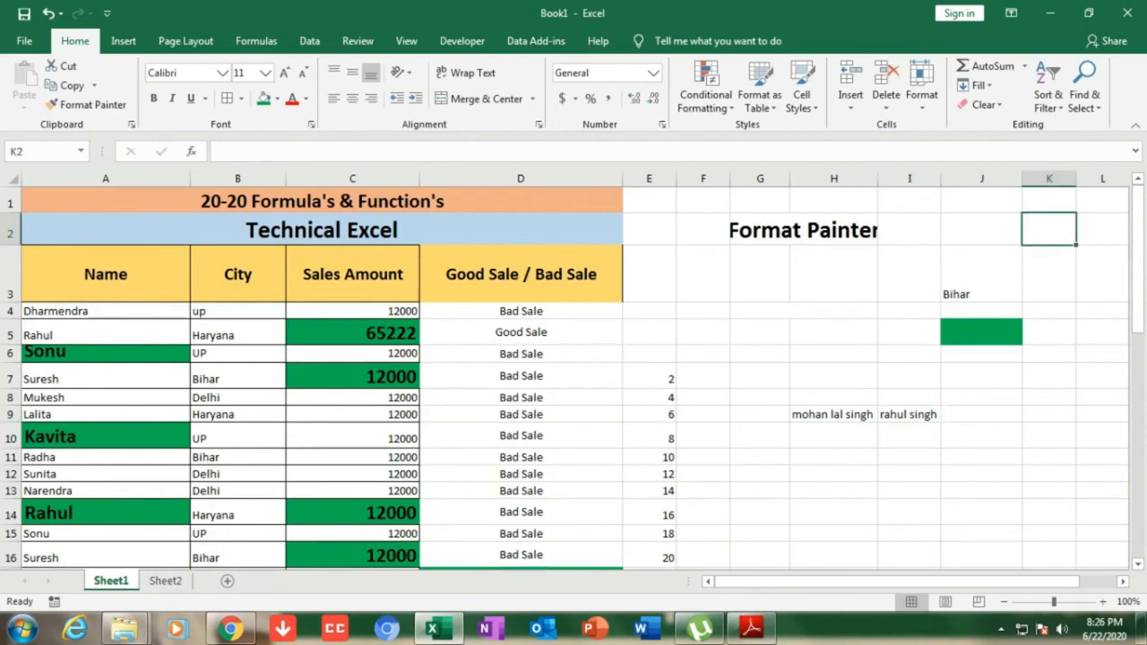
# Enter 'technical Excel' in K2, correcting typos, and AutoFit column K to it
pyautogui.write('mo')
pyautogui.press('BackSpace')
pyautogui.press('BackSpace')
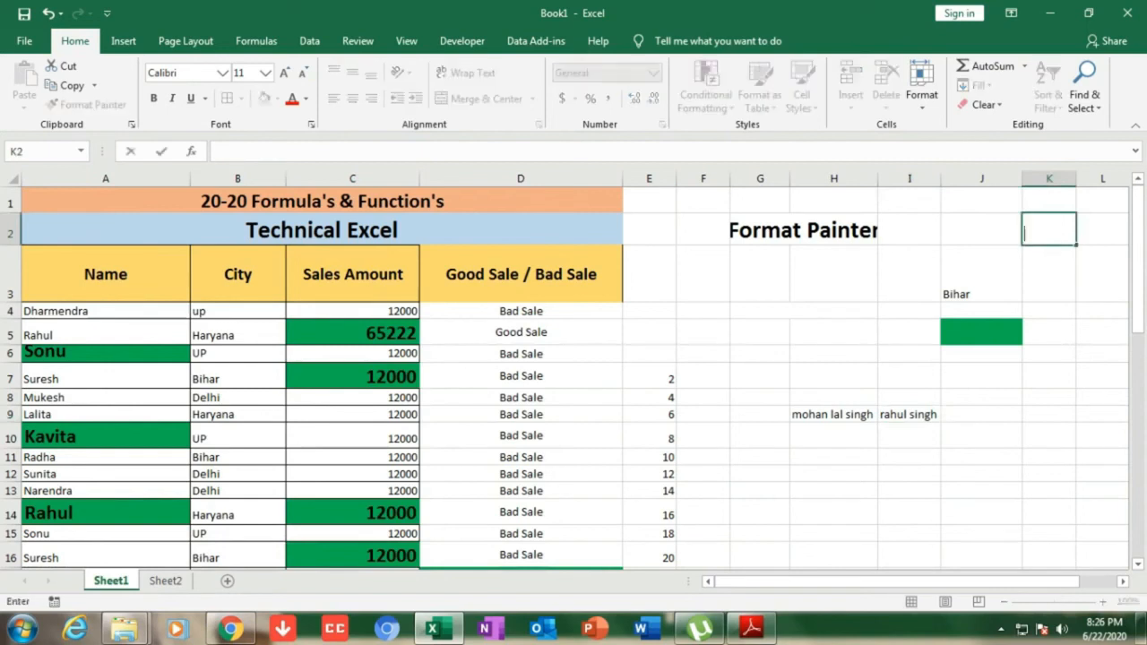
pyautogui.write('adhyaya')
pyautogui.press('BackSpace')
pyautogui.press('BackSpace')
pyautogui.press('BackSpace')
pyautogui.press('BackSpace')
pyautogui.press('BackSpace')
pyautogui.press('BackSpace')
pyautogui.press('BackSpace')
pyautogui.write('technic')
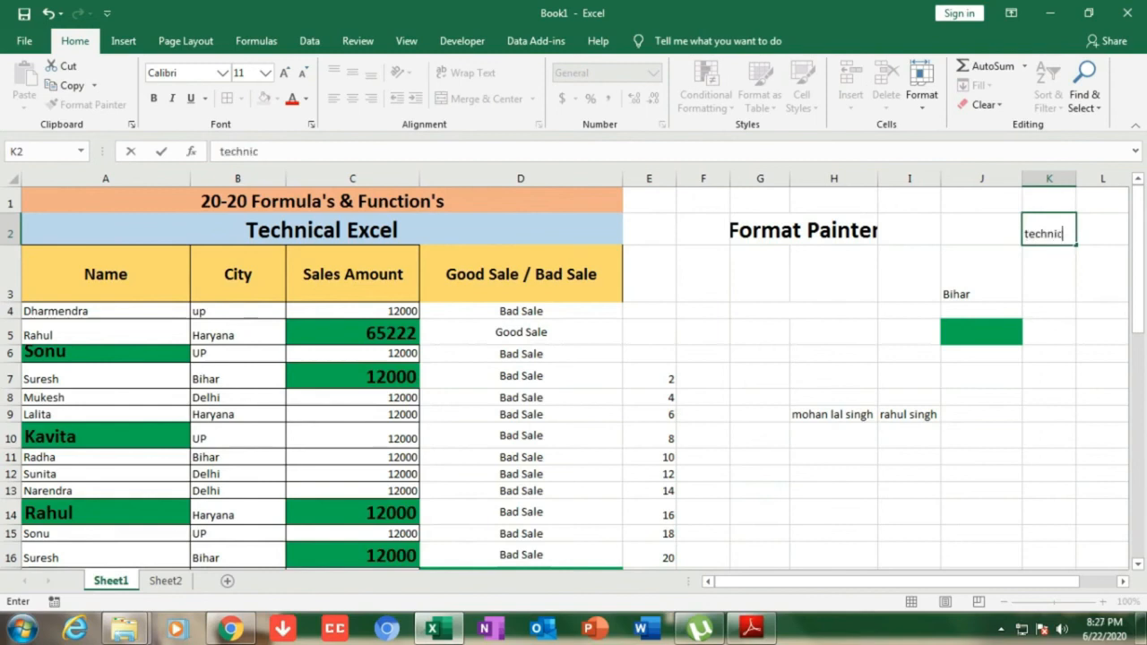
pyautogui.write('al Excel')
pyautogui.press('Return')
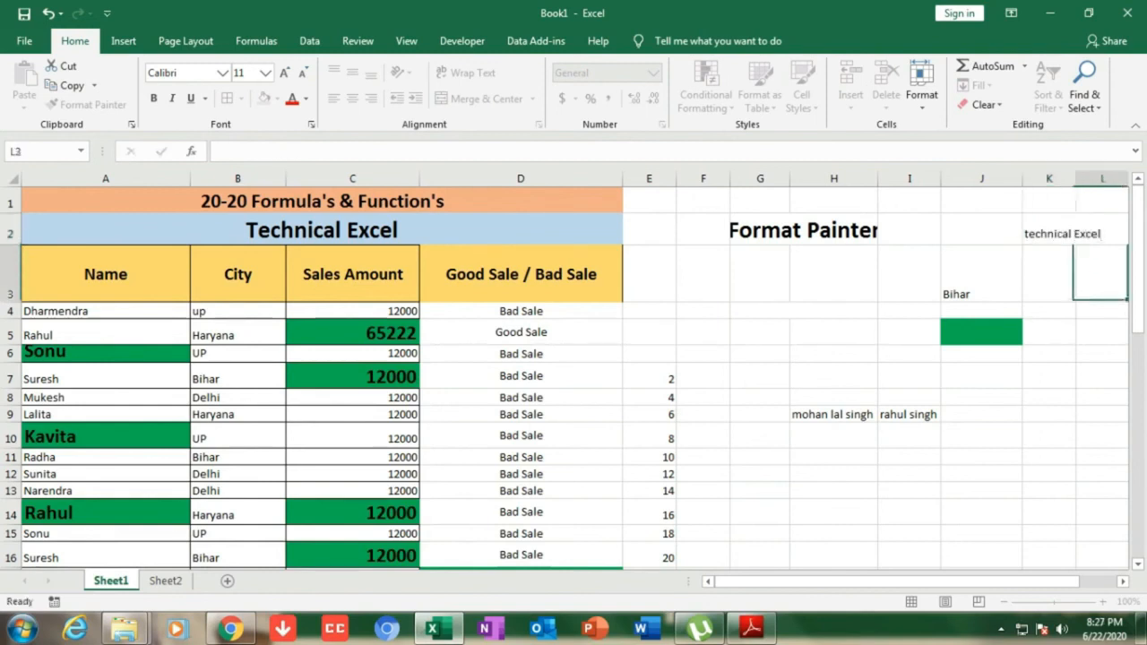
pyautogui.click(1048, 230)
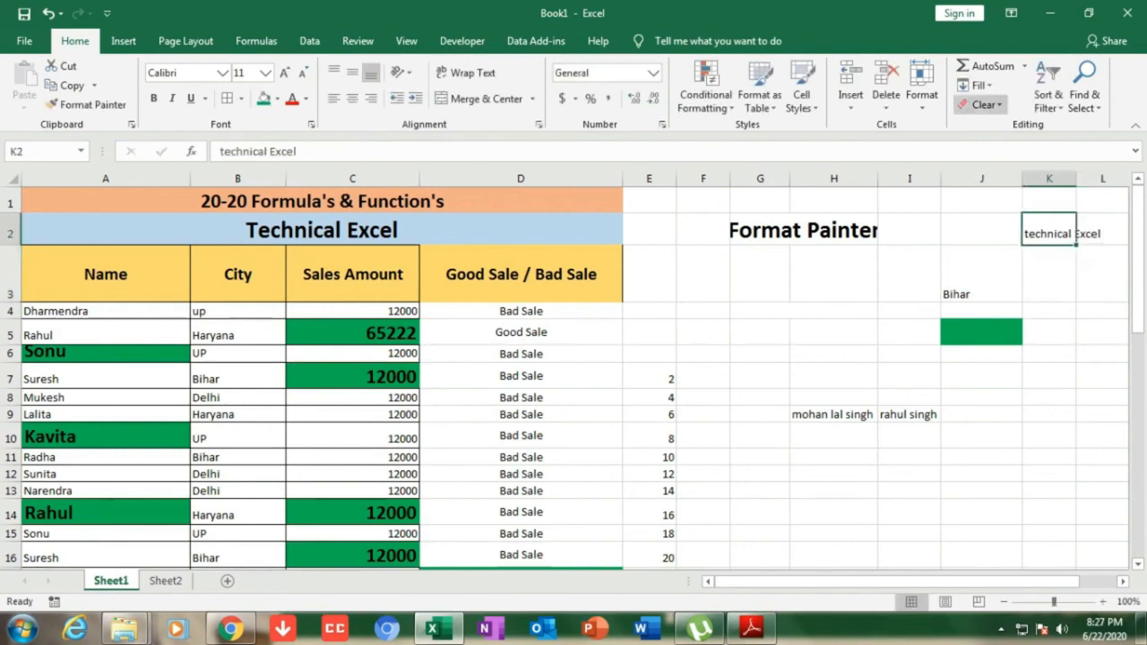
pyautogui.click(921, 90)
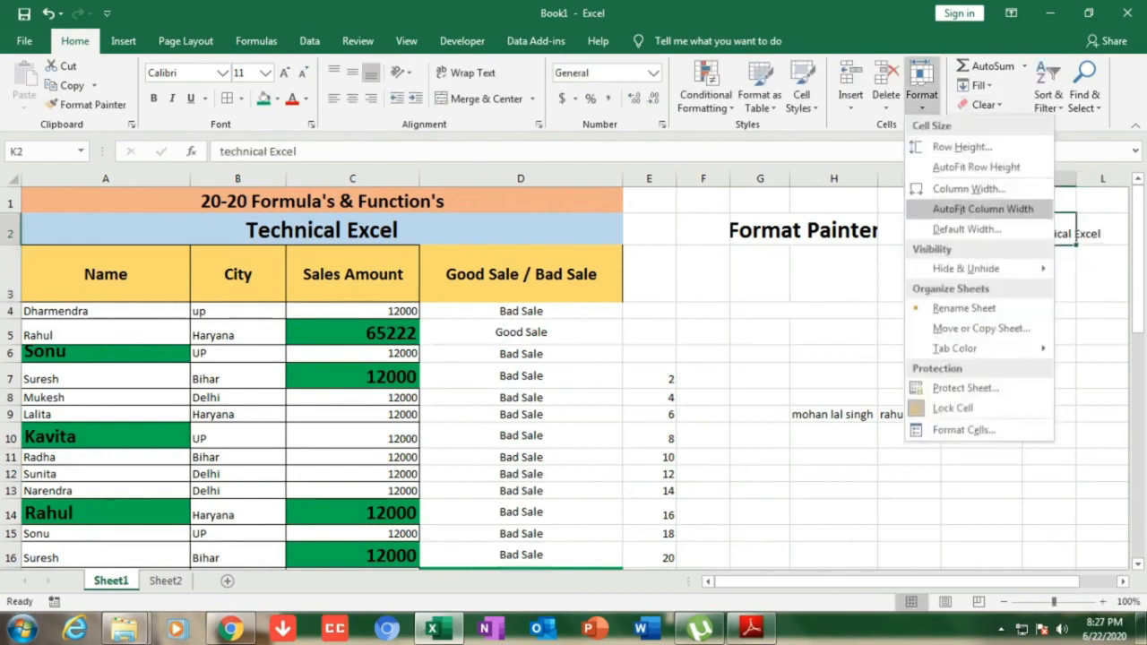
pyautogui.click(982, 208)
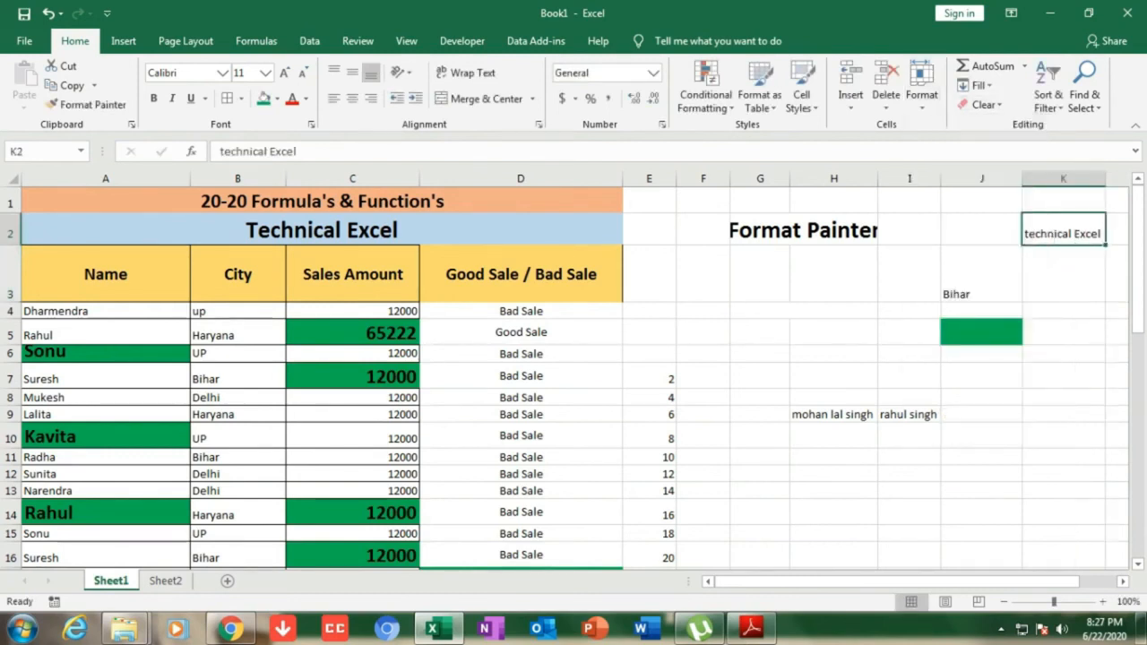
pyautogui.click(980, 237)
pyautogui.click(703, 332)
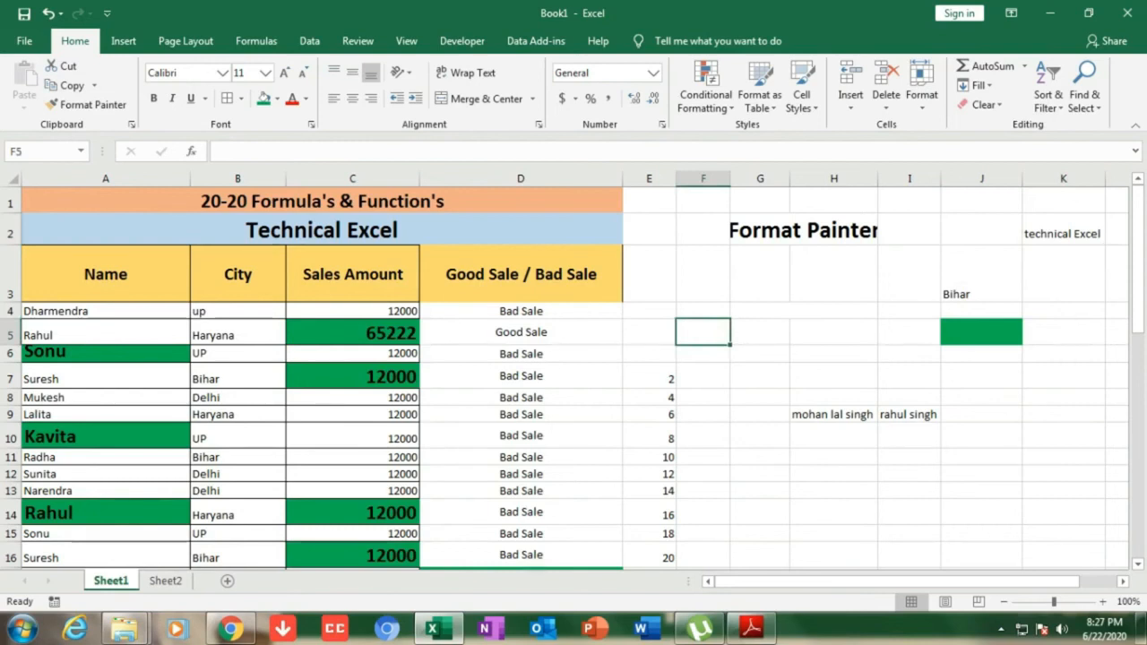
# Protect the sheet with a password, entering it twice
pyautogui.click(352, 376)
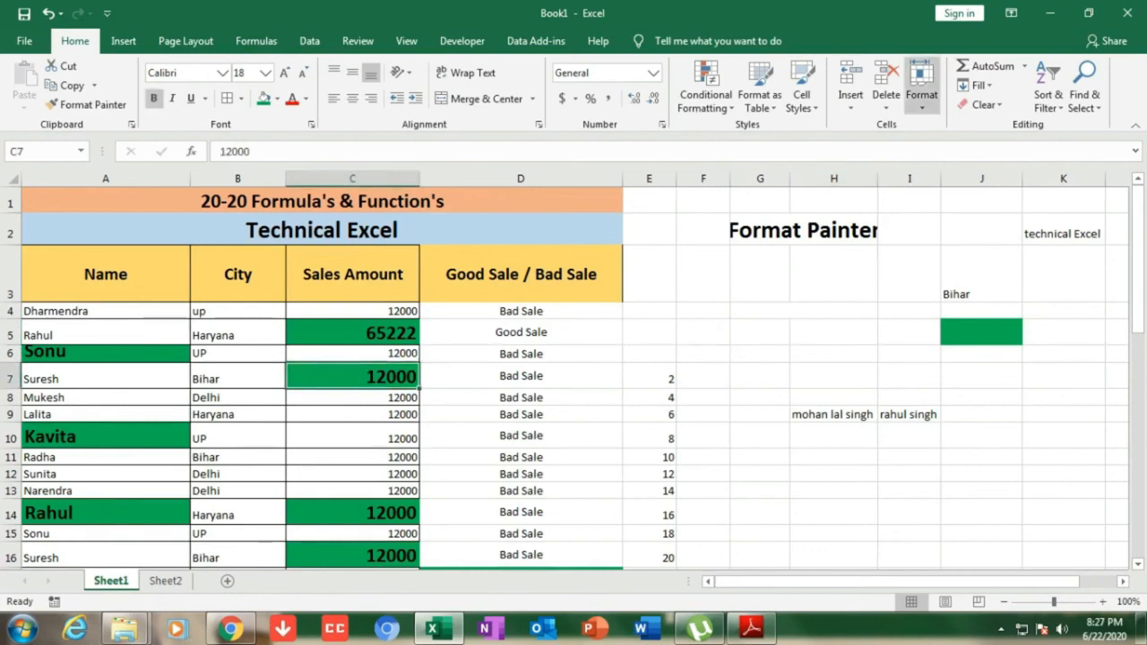
pyautogui.click(921, 90)
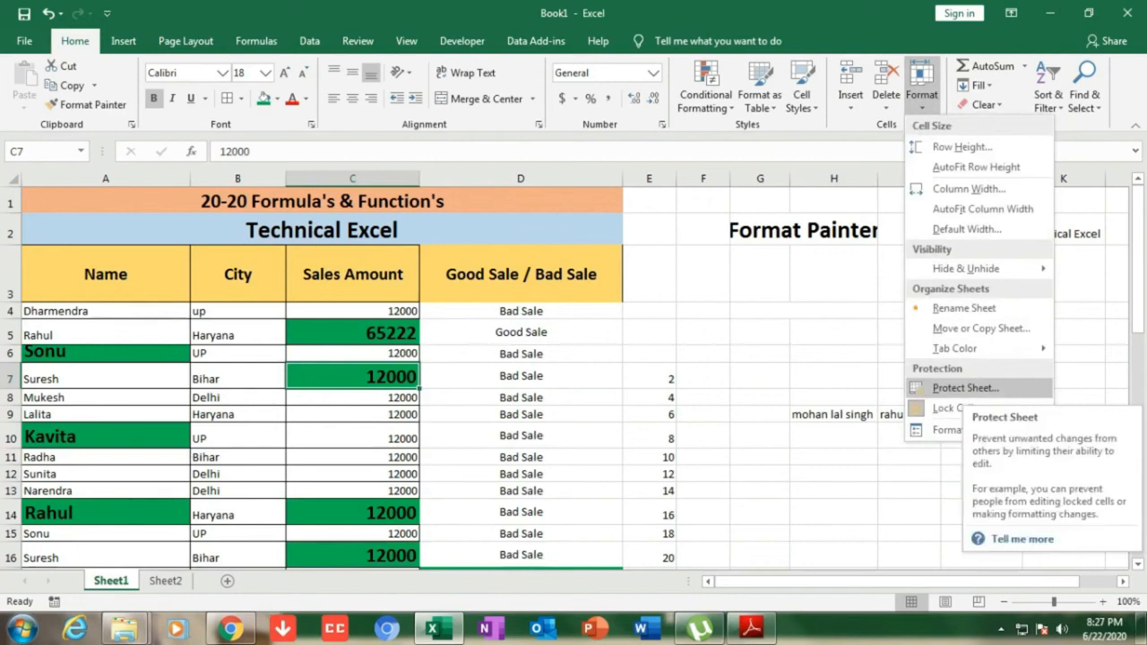
pyautogui.click(963, 388)
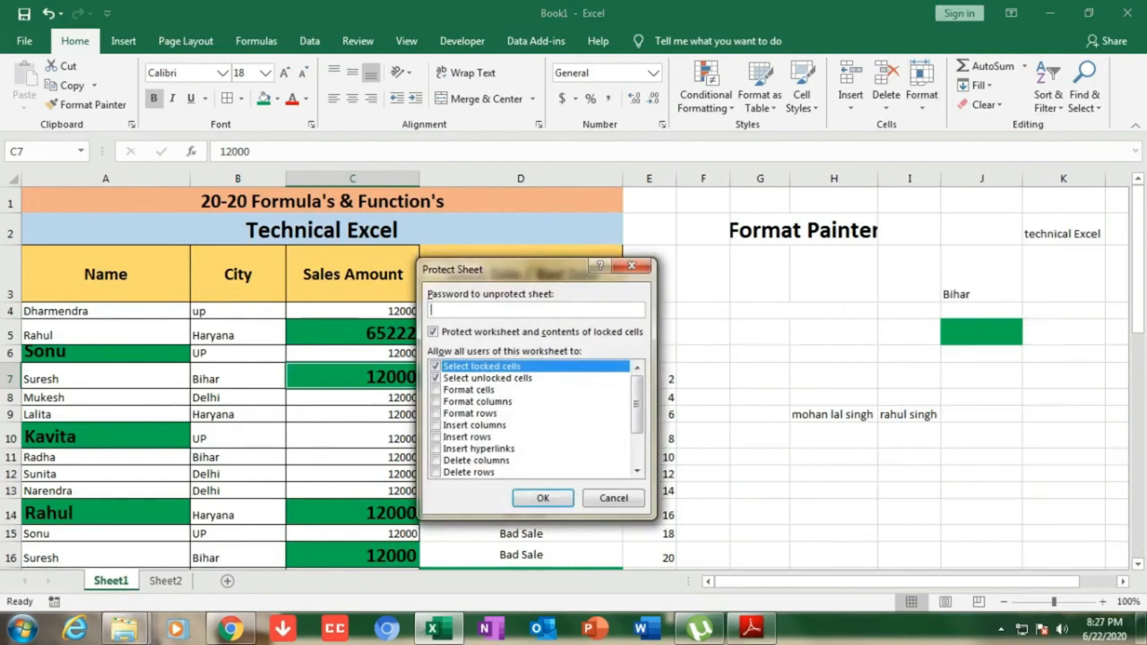
pyautogui.write('123')
pyautogui.press('Return')
pyautogui.write('123')
pyautogui.press('Return')
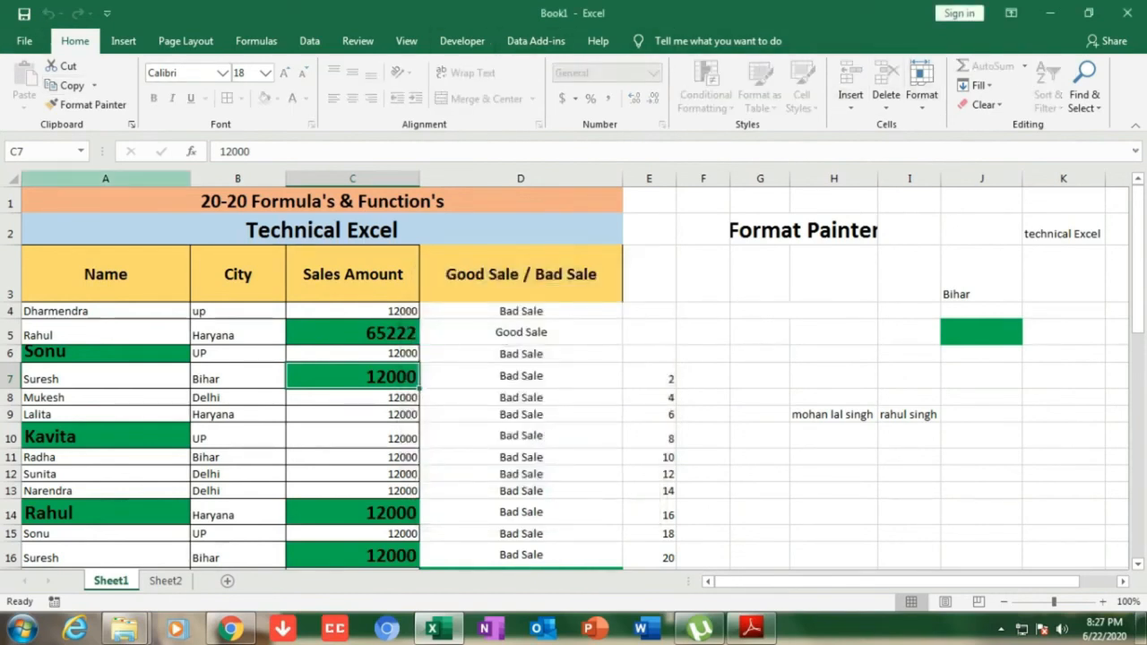
# Try editing B7 and another cell, dismissing each protected-sheet warning
pyautogui.click(238, 378)
pyautogui.doubleClick(237, 377)
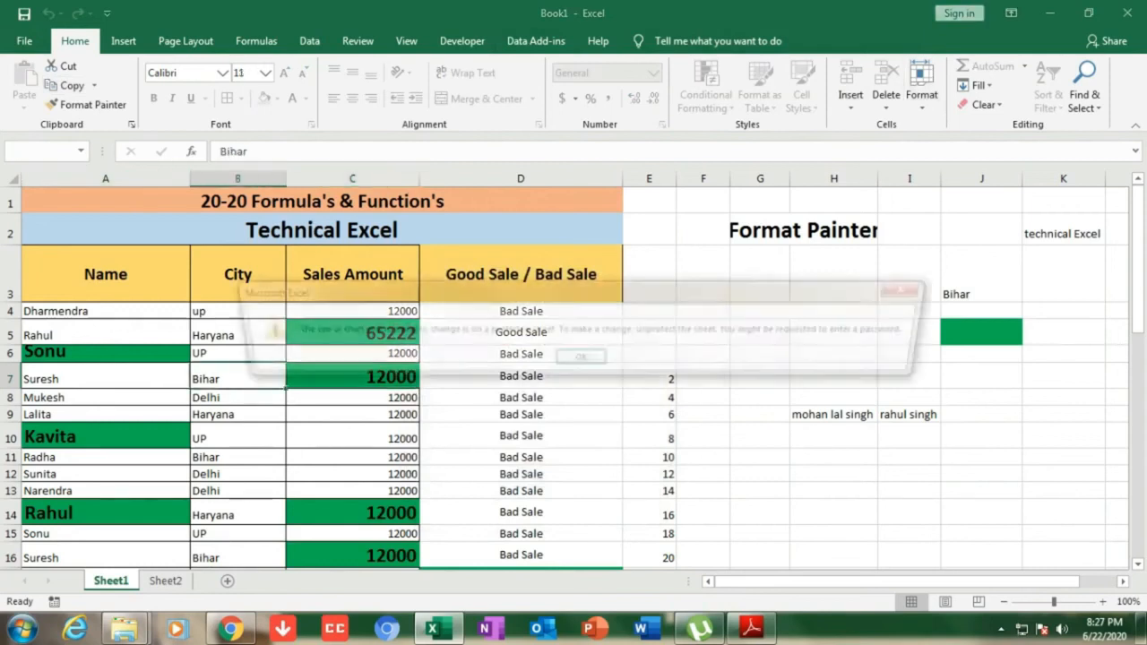
pyautogui.click(580, 357)
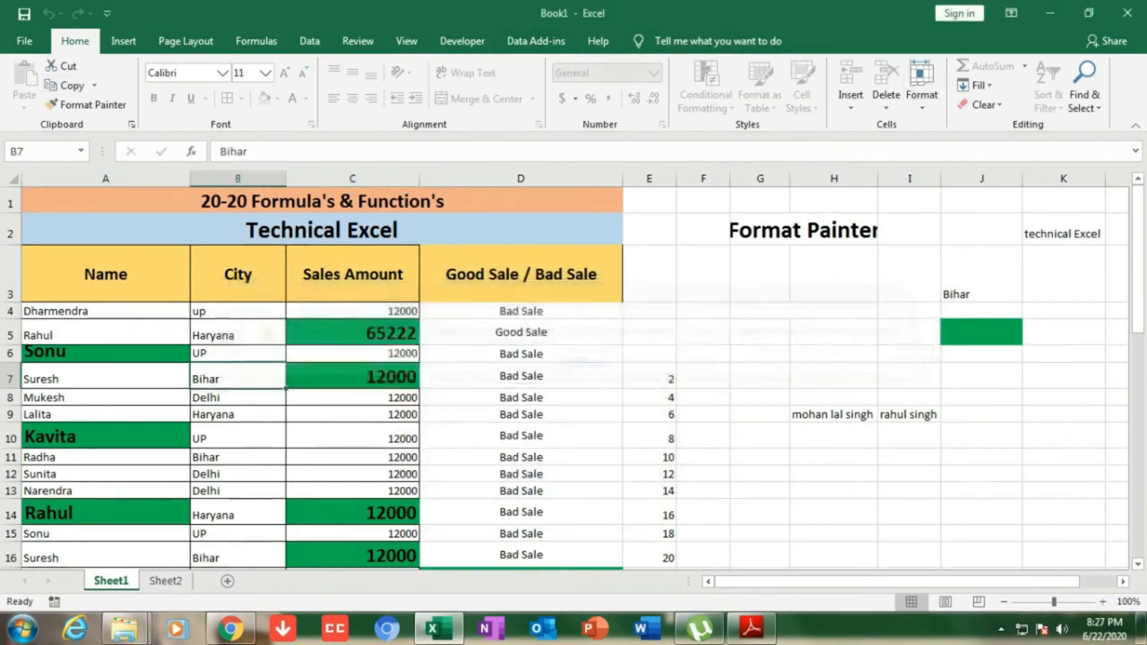
pyautogui.doubleClick(759, 332)
pyautogui.click(580, 358)
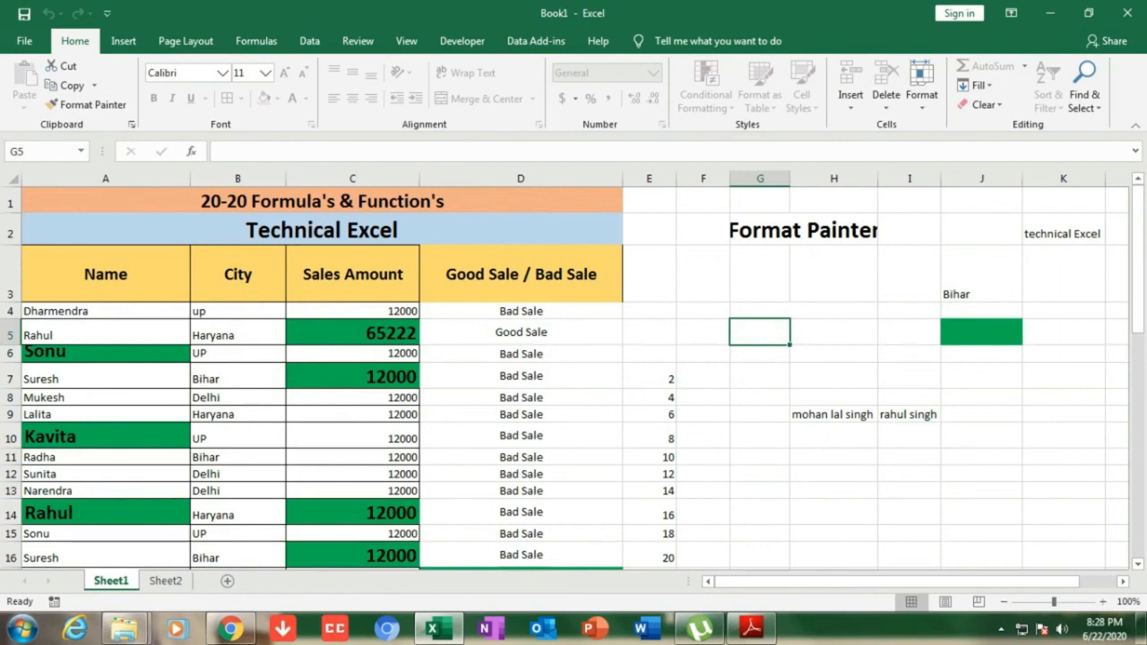
# Unprotect the sheet with its password and delete the name in H9
pyautogui.click(922, 90)
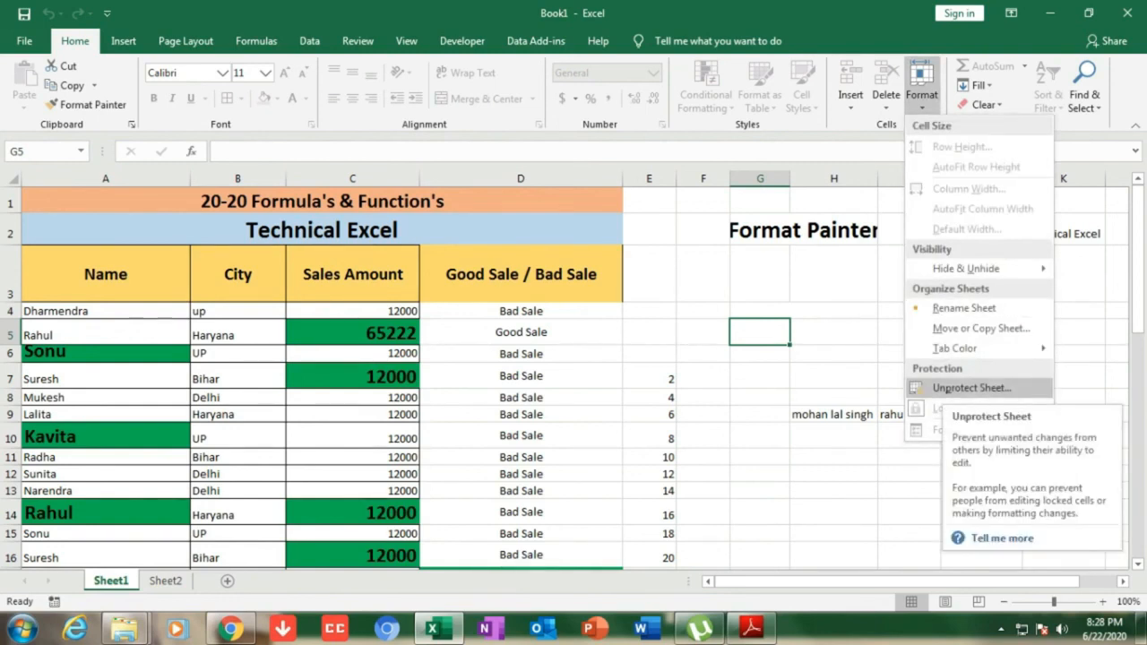
pyautogui.click(971, 387)
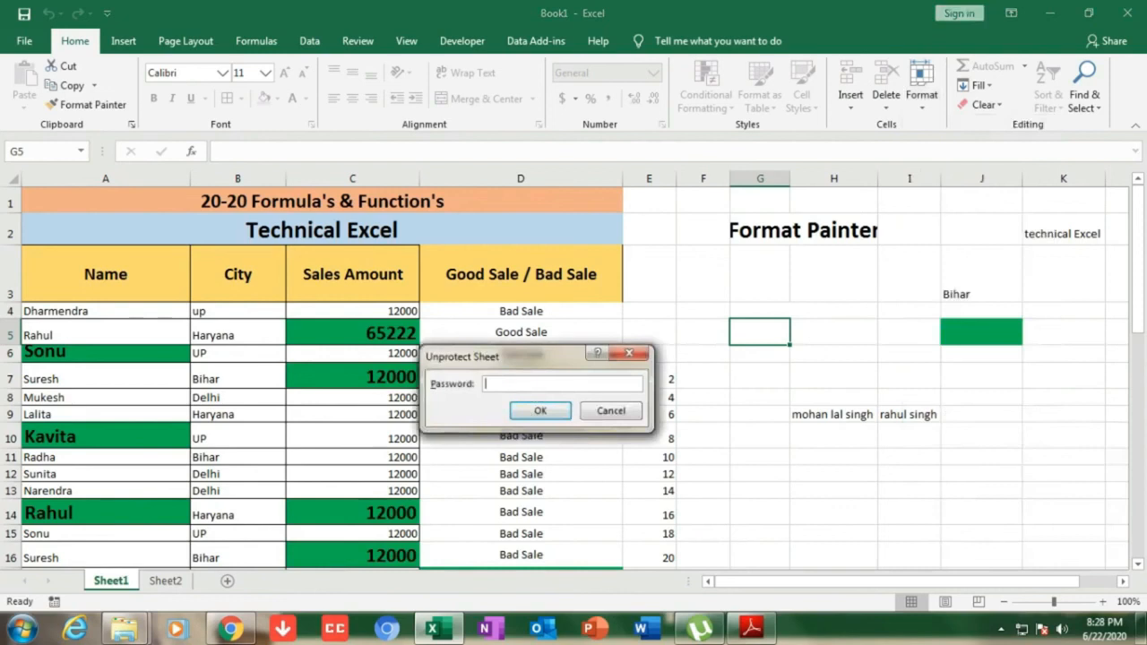
pyautogui.write('123')
pyautogui.press('Return')
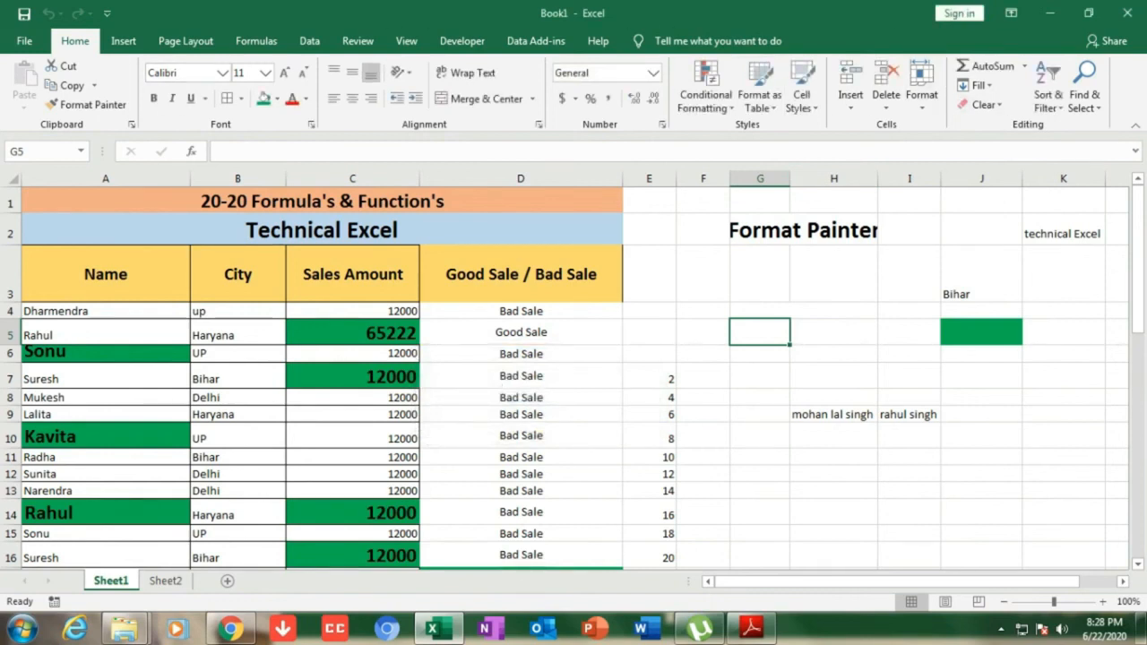
pyautogui.press('Down')
pyautogui.press('Down')
pyautogui.press('Down')
pyautogui.press('Down')
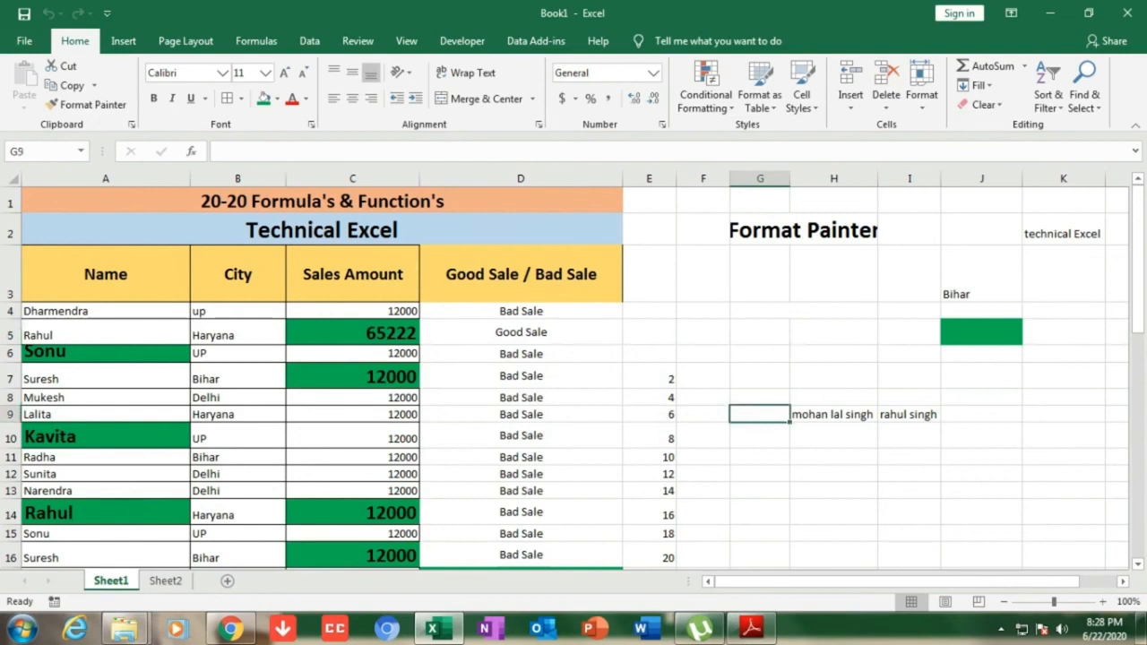
pyautogui.press('Right')
pyautogui.press('Delete')
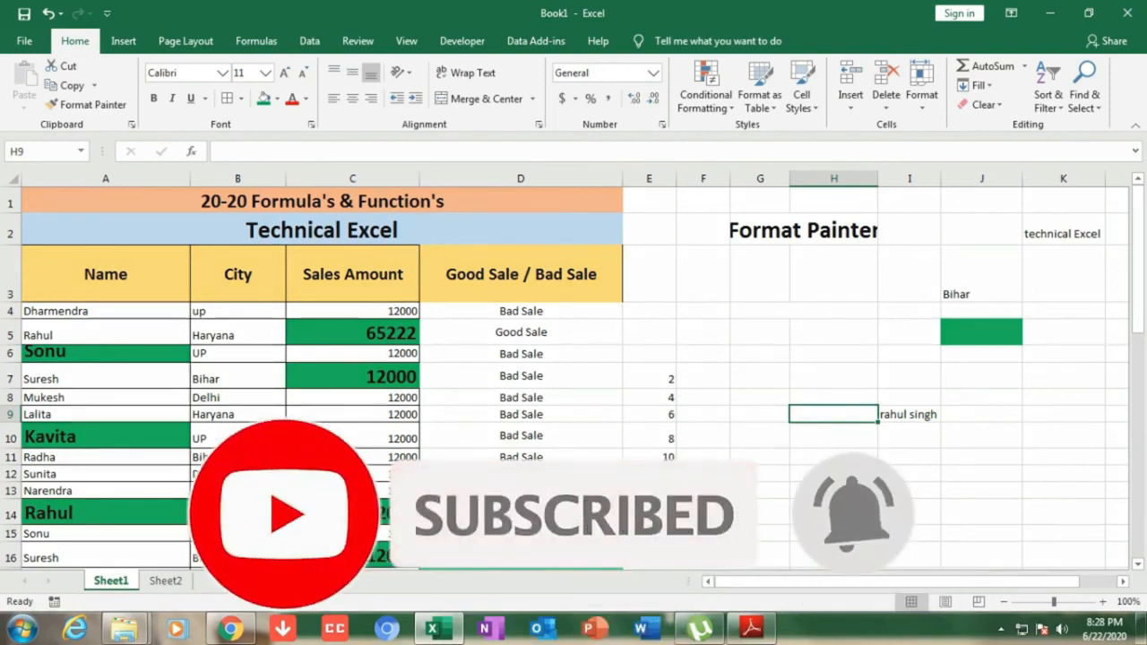
# Type 'Adhyayan An Educational Trust' into H11 and reselect the cell
pyautogui.click(833, 457)
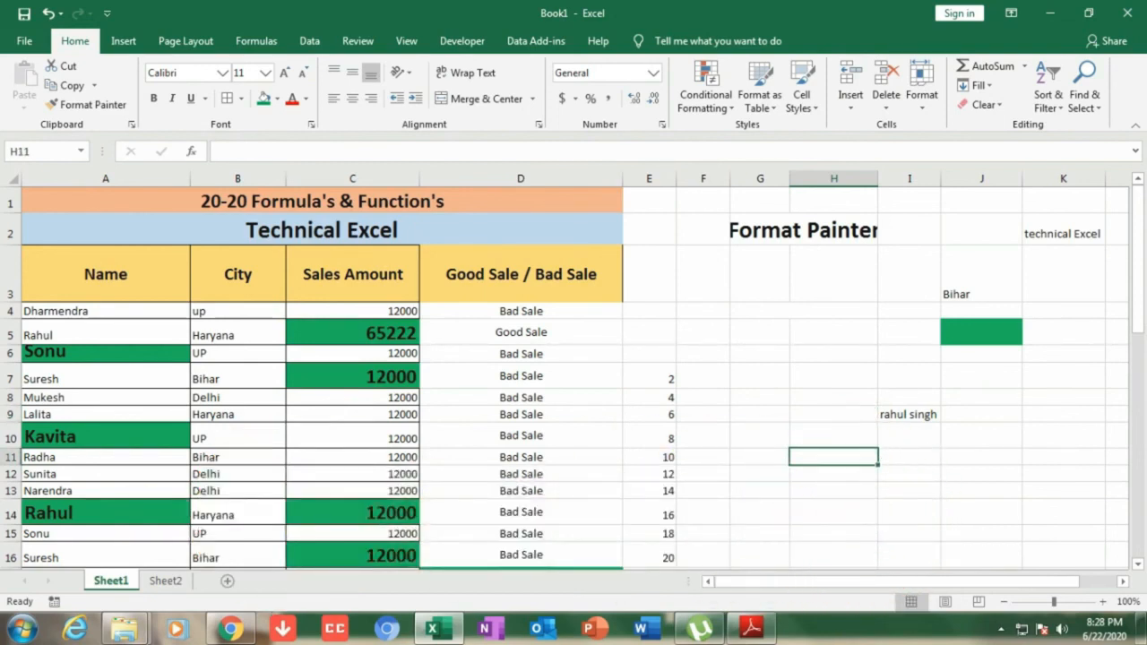
pyautogui.write('Adhyaya')
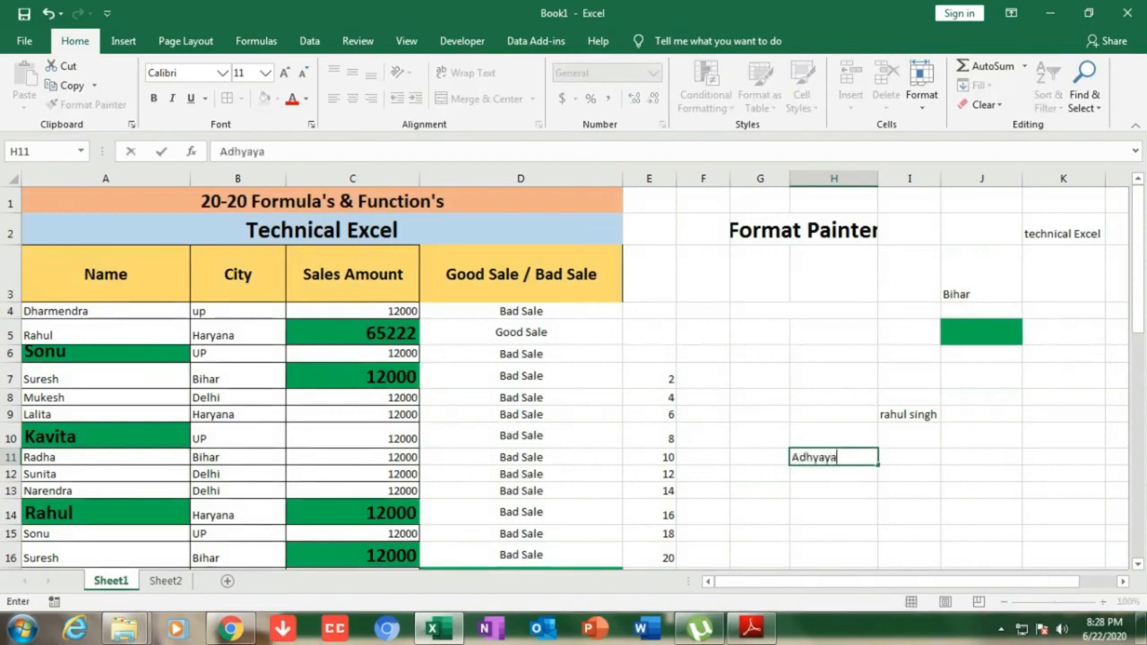
pyautogui.write('n An Educationa')
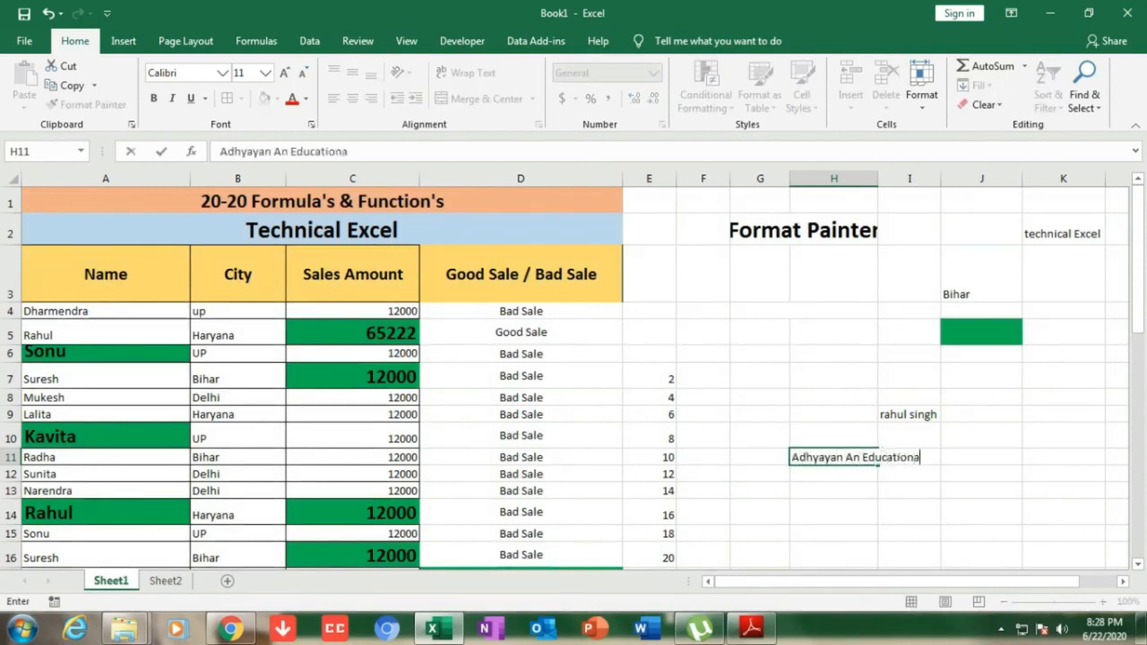
pyautogui.write('l Trust')
pyautogui.press('Up')
pyautogui.press('Up')
pyautogui.press('Up')
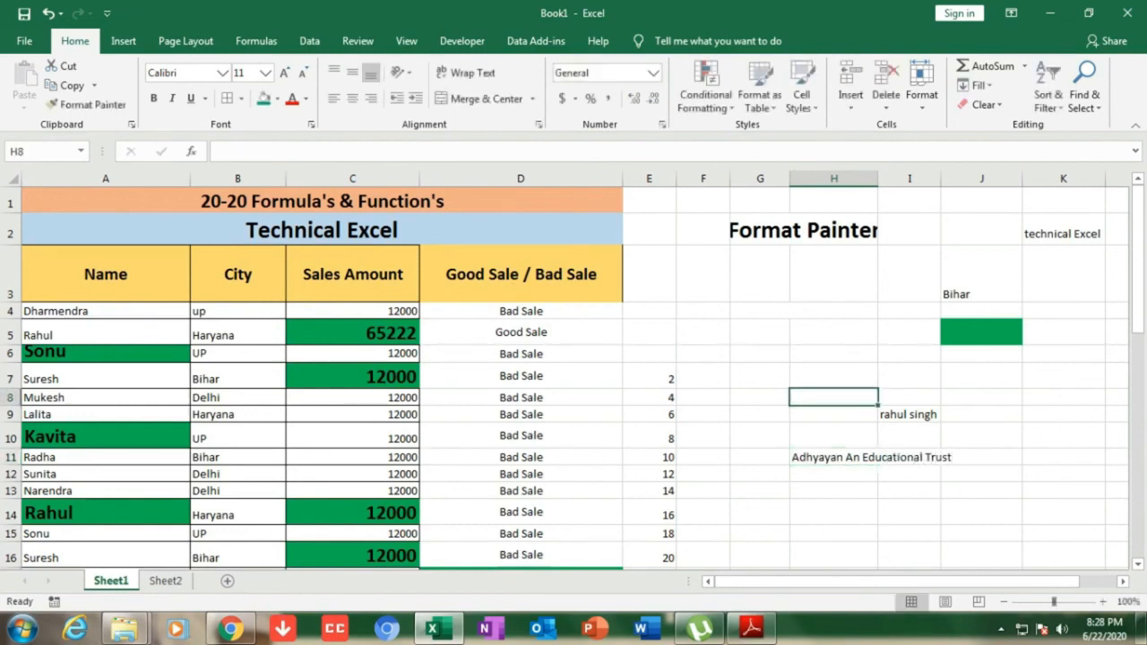
pyautogui.click(833, 456)
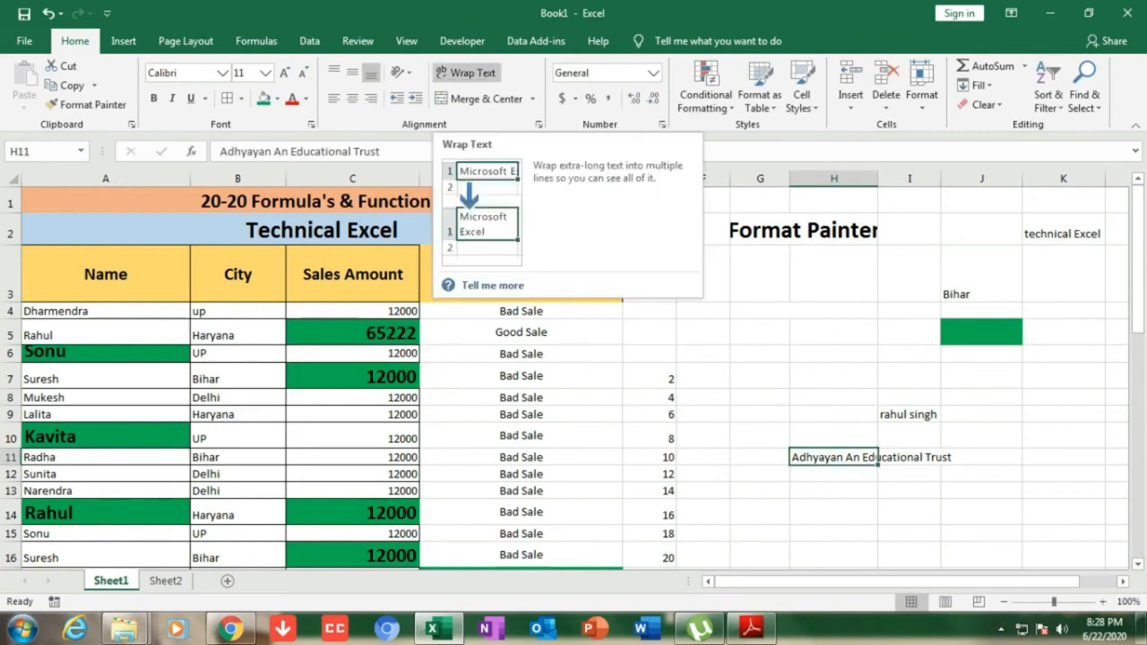
# Wrap and centre H11's text both ways, then widen column H to fit 'Format Painter'
pyautogui.click(465, 73)
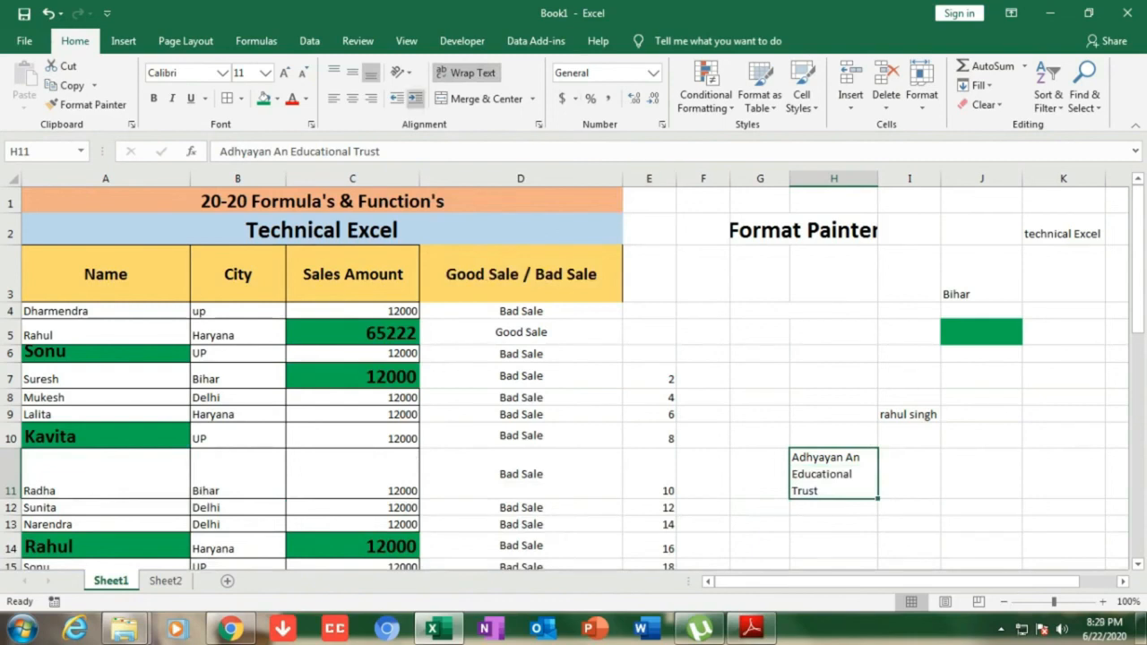
pyautogui.click(352, 98)
pyautogui.click(352, 73)
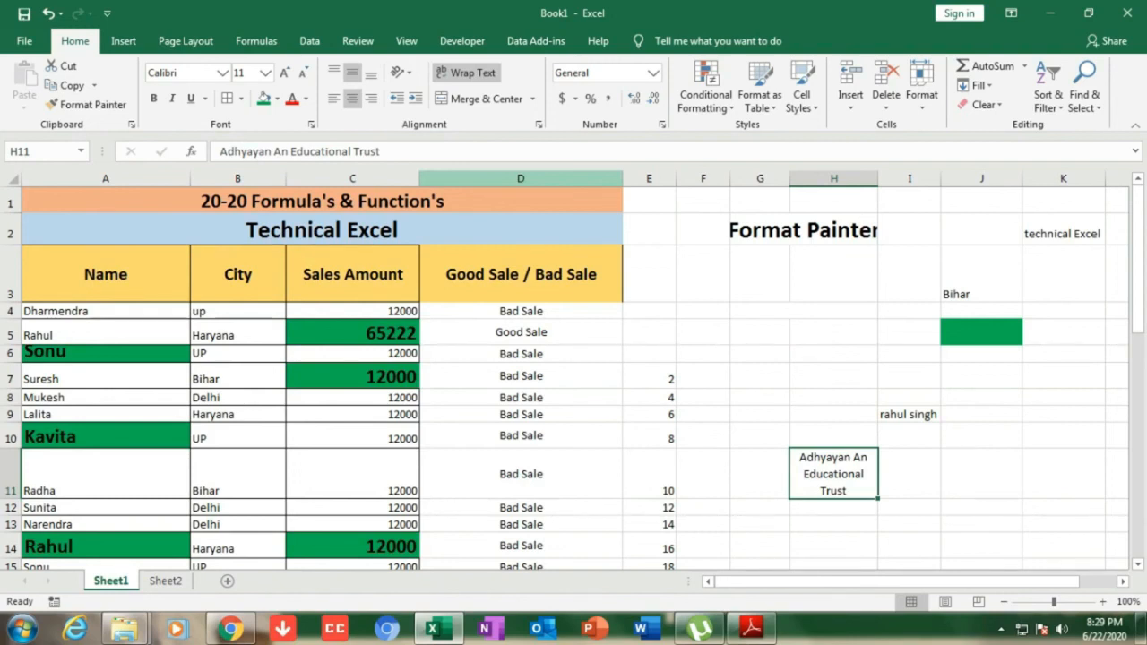
pyautogui.click(804, 230)
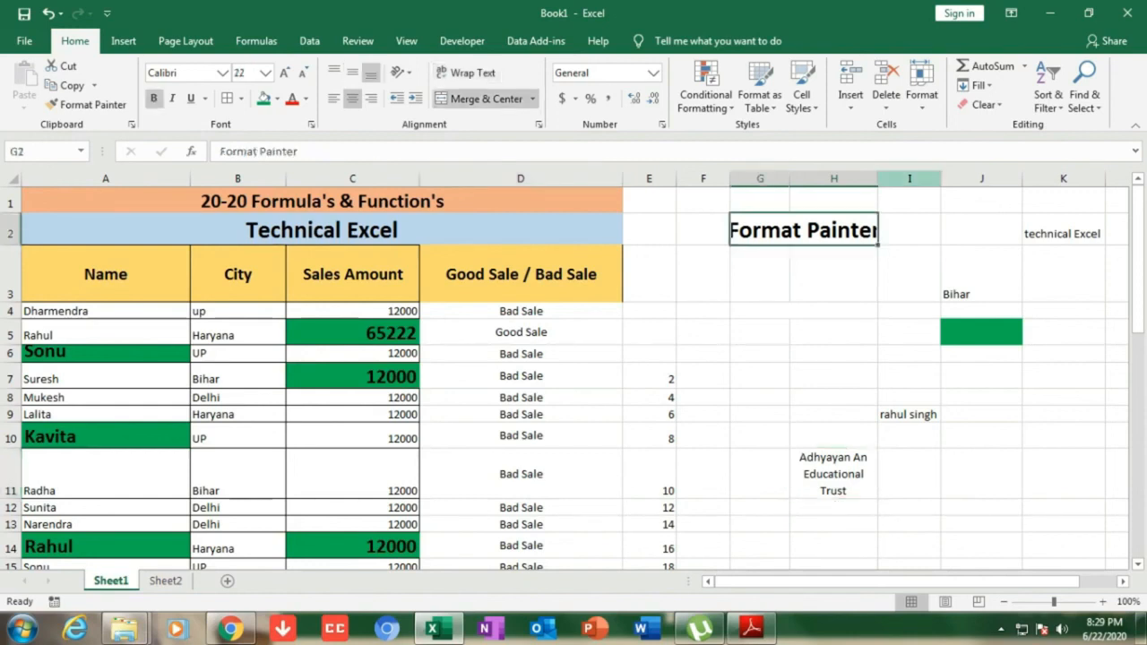
pyautogui.moveTo(877, 178); pyautogui.dragTo(919, 179)
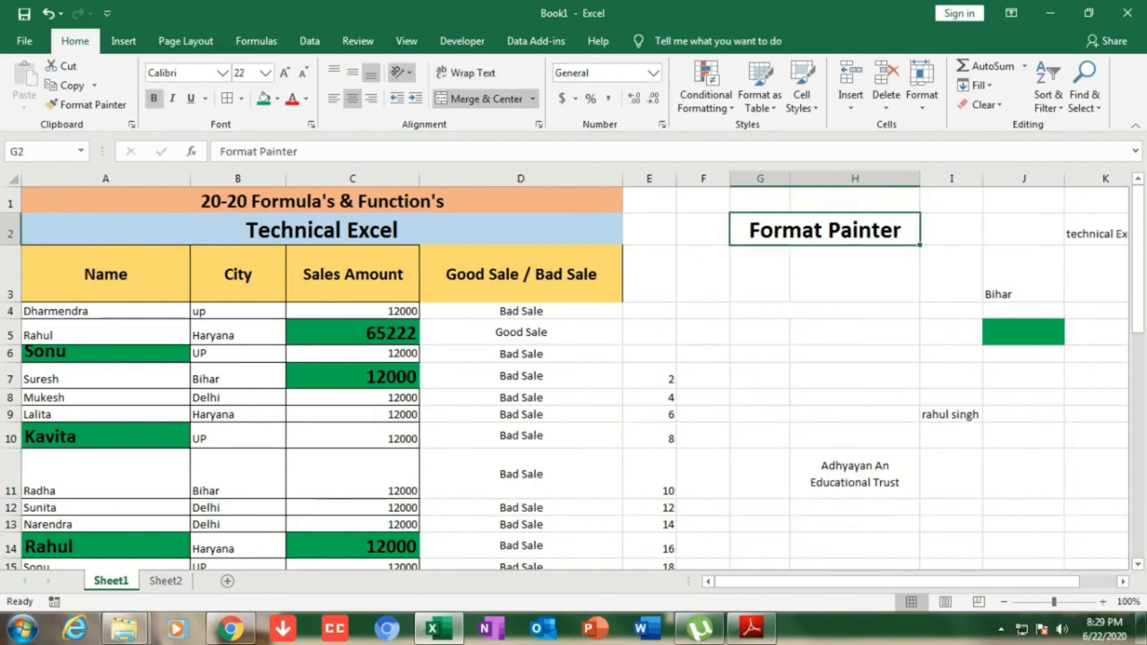
# Make the Format Painter heading vertical text, extend it down to row 9, then go to Sheet2
pyautogui.click(400, 72)
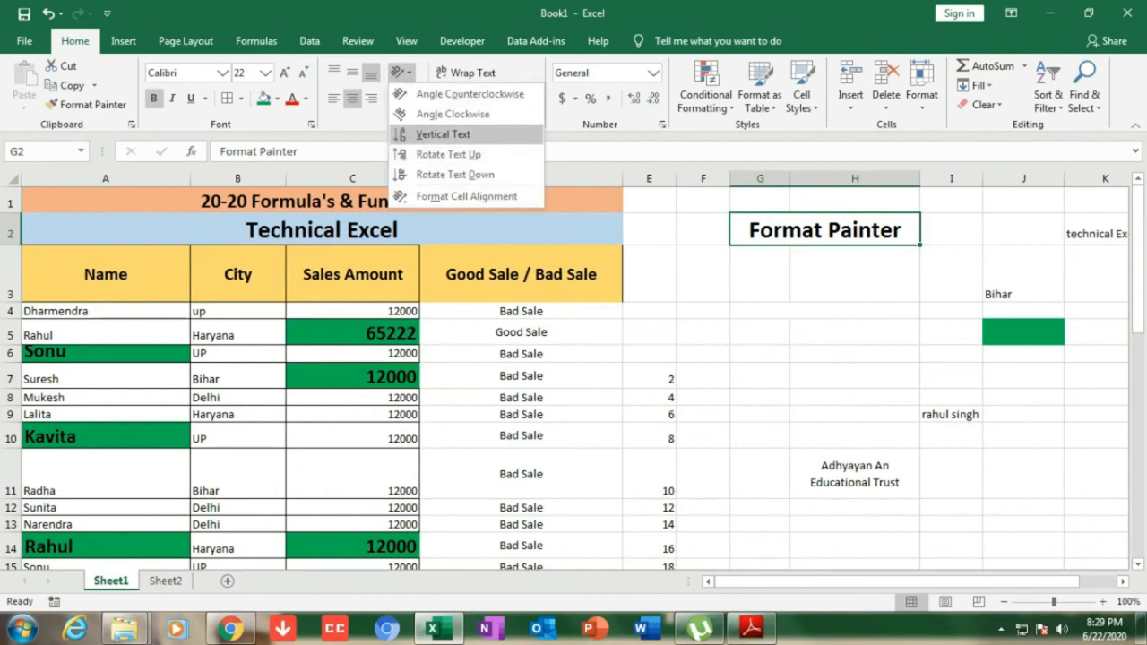
pyautogui.click(443, 133)
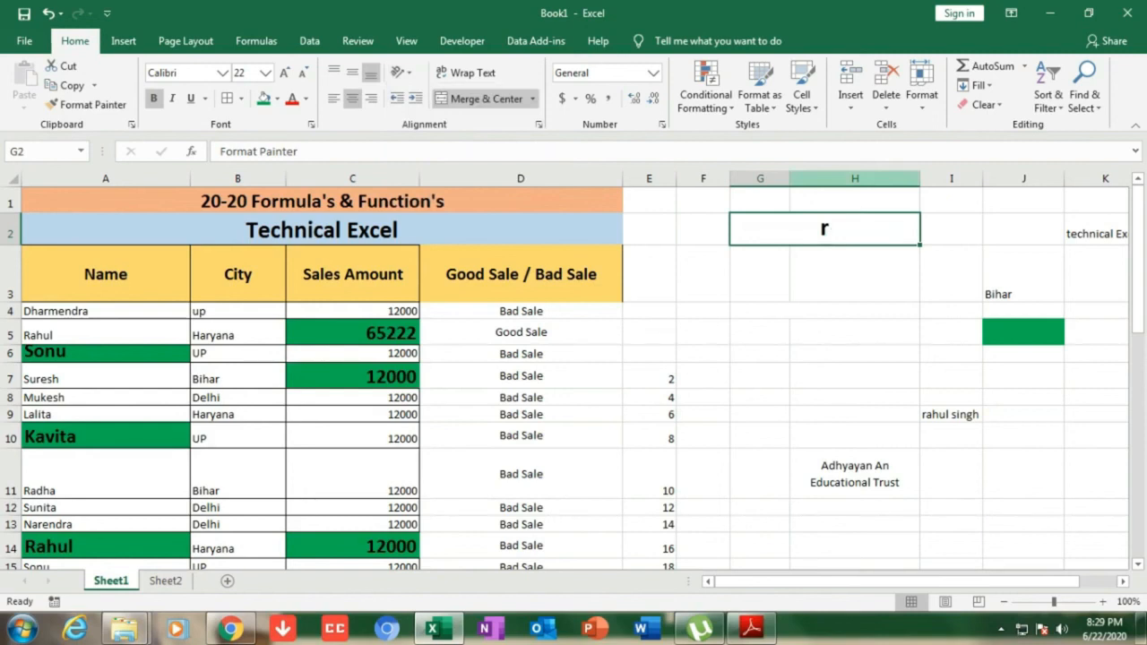
pyautogui.moveTo(919, 244); pyautogui.dragTo(919, 419)
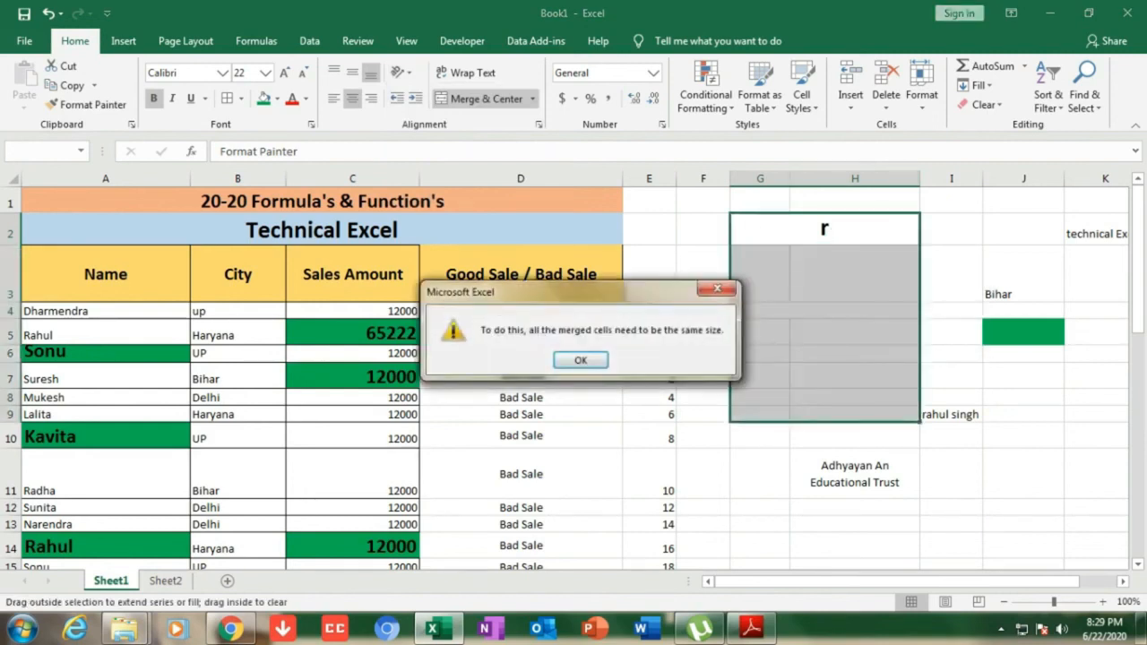
pyautogui.press('Return')
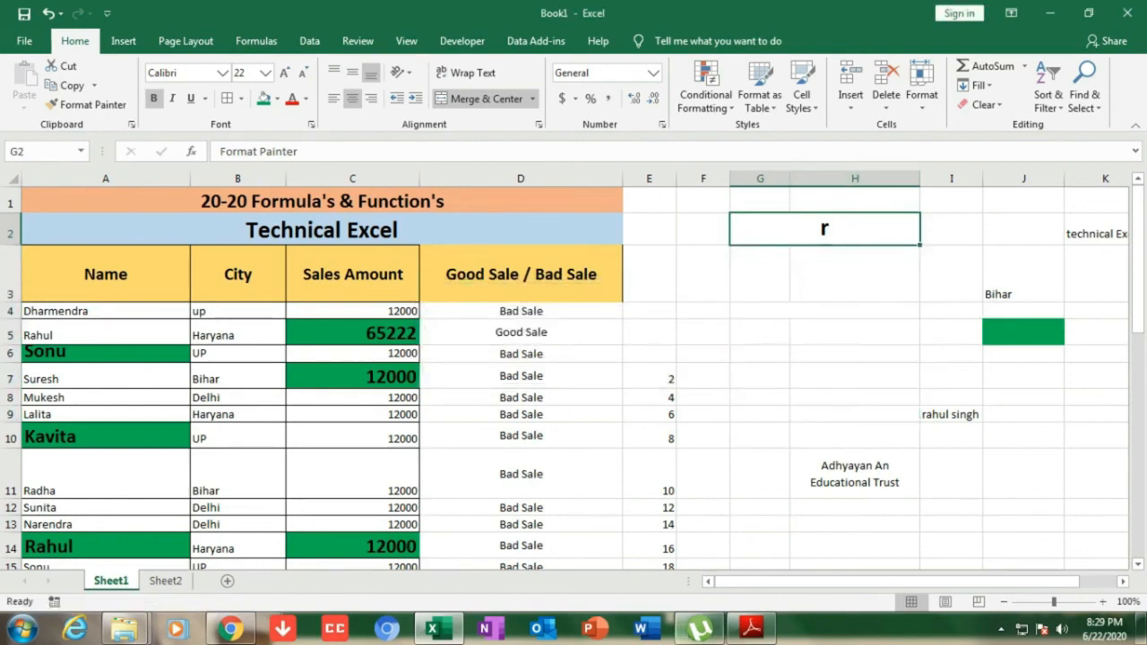
pyautogui.click(165, 580)
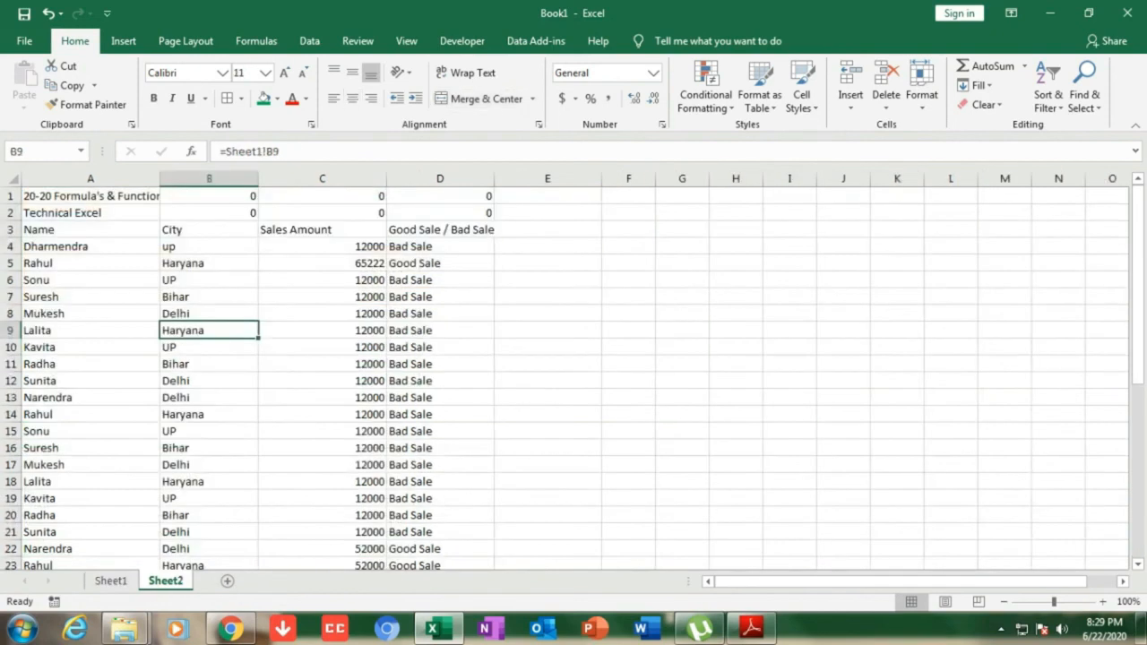
# Enter 'lunch' in cell G10 of Sheet2
pyautogui.click(681, 347)
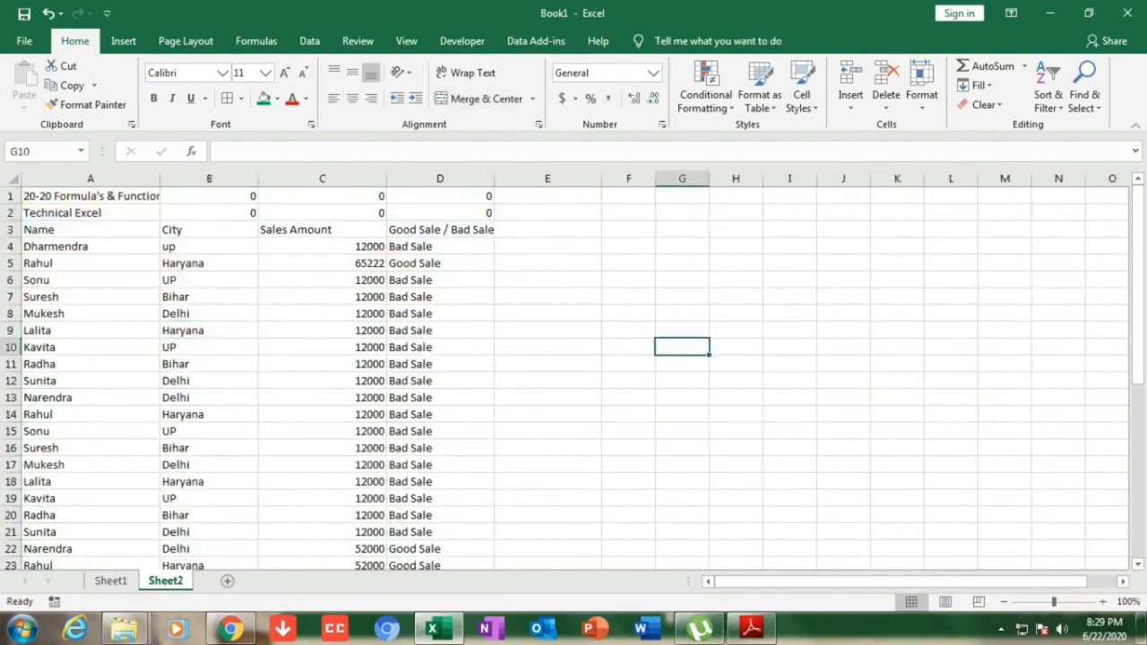
pyautogui.write('lunch')
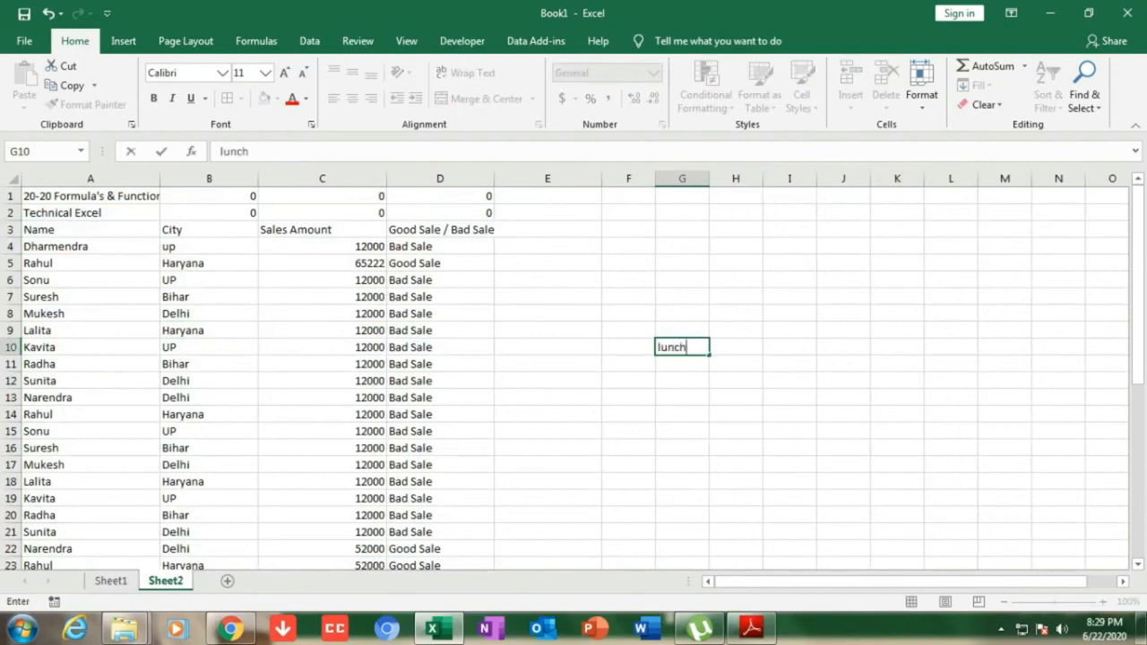
pyautogui.click(789, 397)
pyautogui.click(682, 364)
pyautogui.click(682, 346)
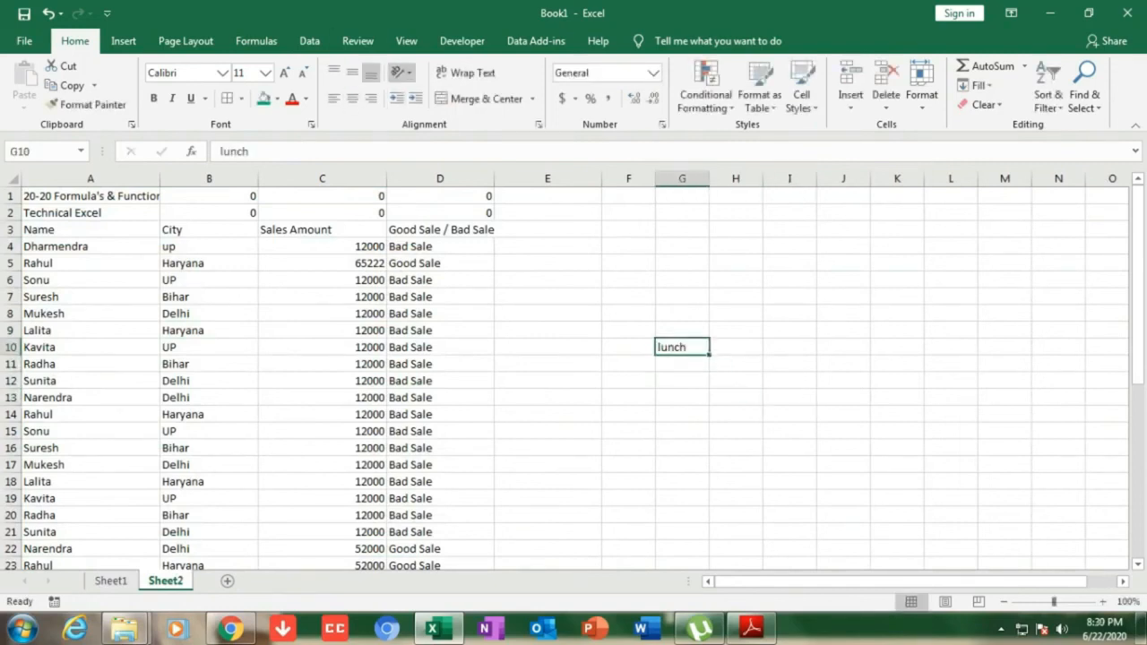
# Try Vertical Text and Angle Clockwise on 'lunch', finishing with Rotate Text Down
pyautogui.click(400, 72)
pyautogui.click(442, 133)
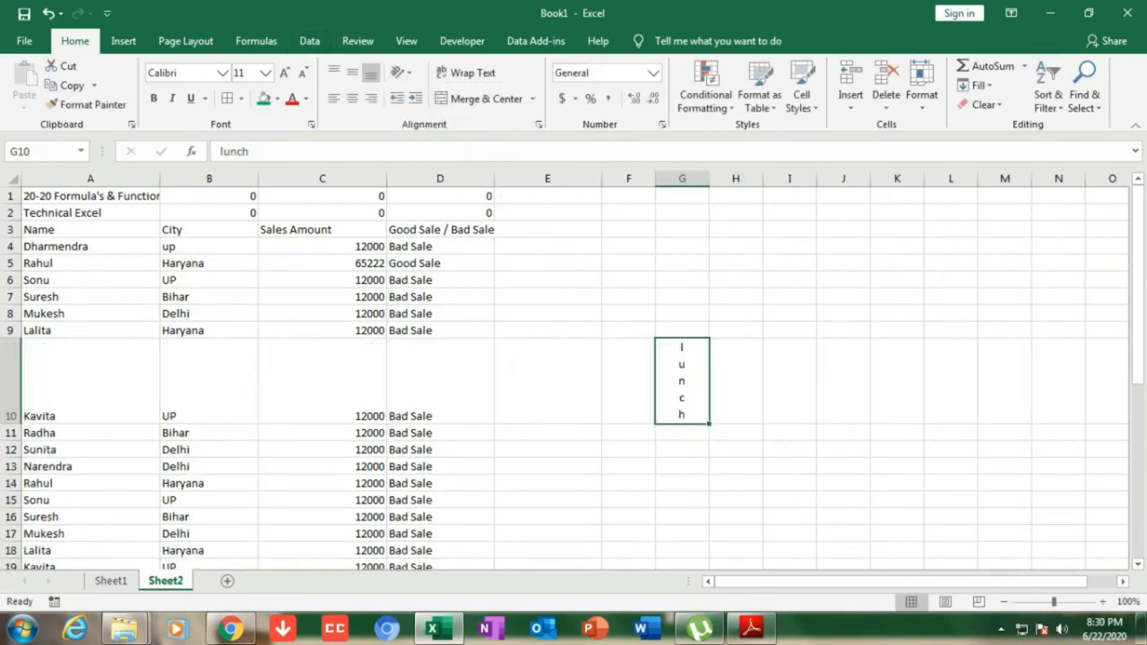
pyautogui.click(400, 72)
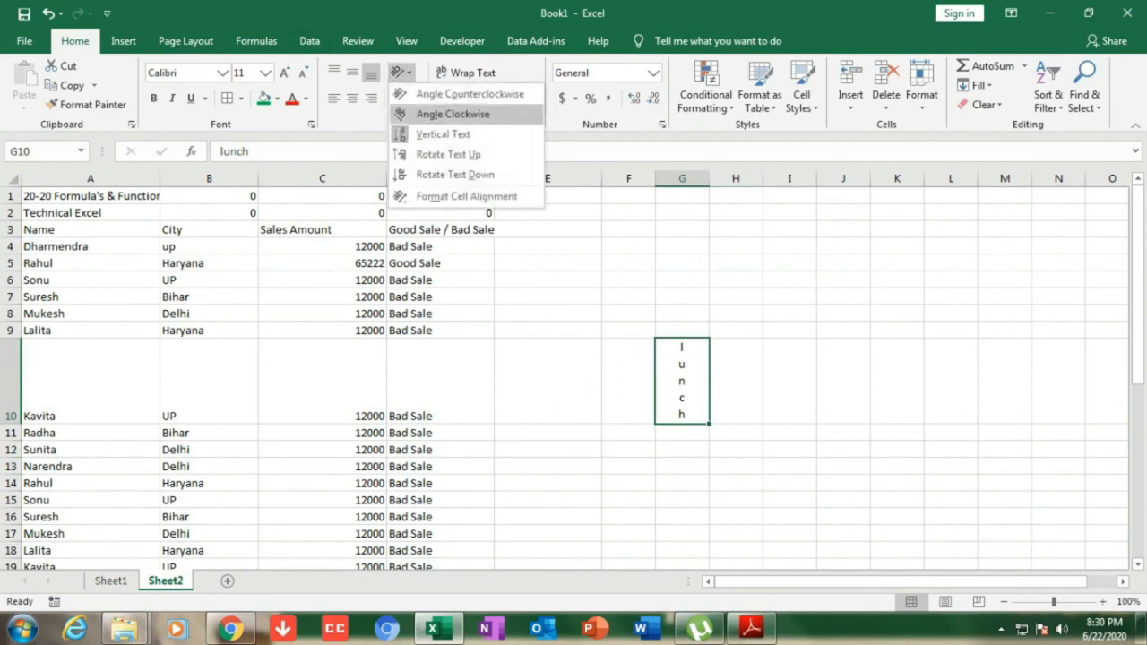
pyautogui.click(453, 114)
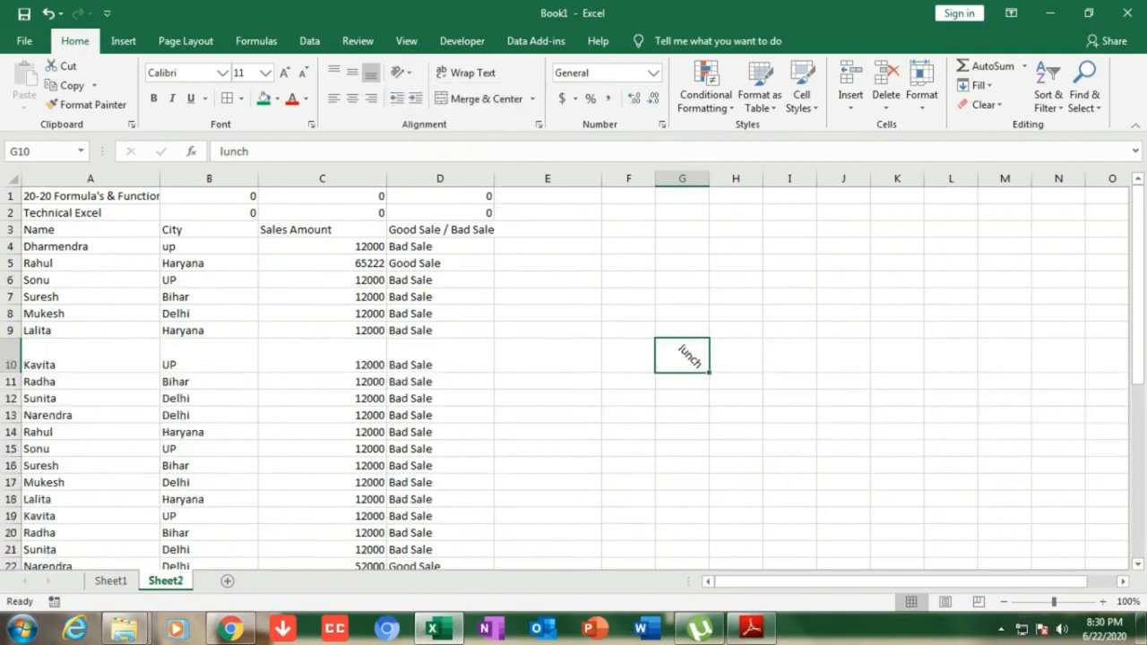
pyautogui.click(399, 72)
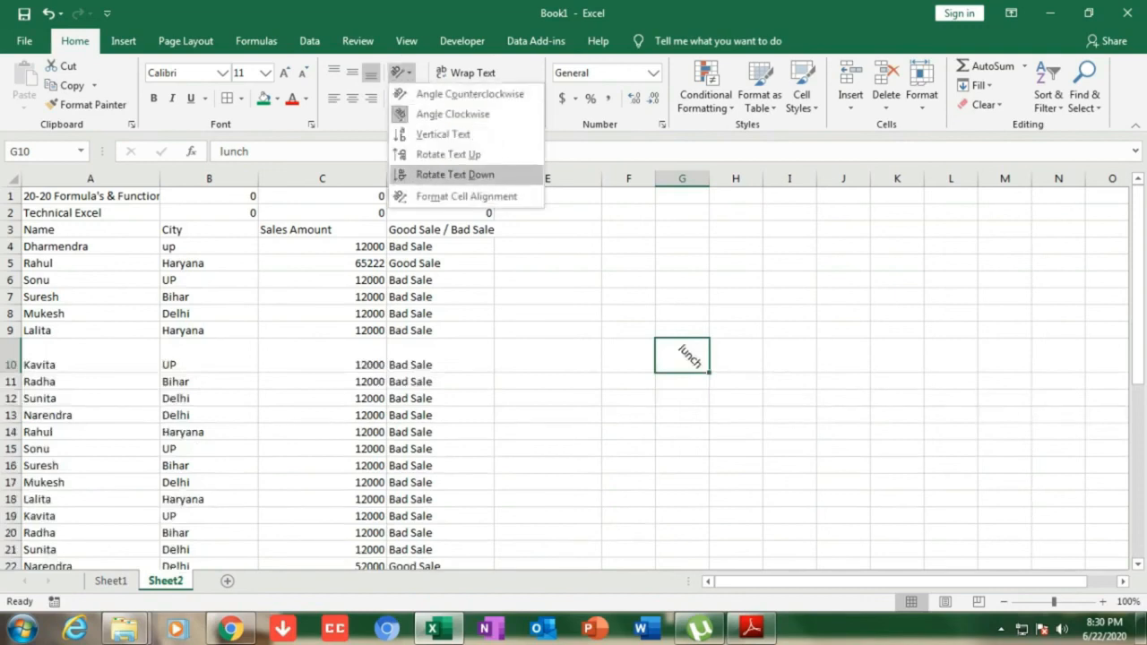
pyautogui.click(453, 173)
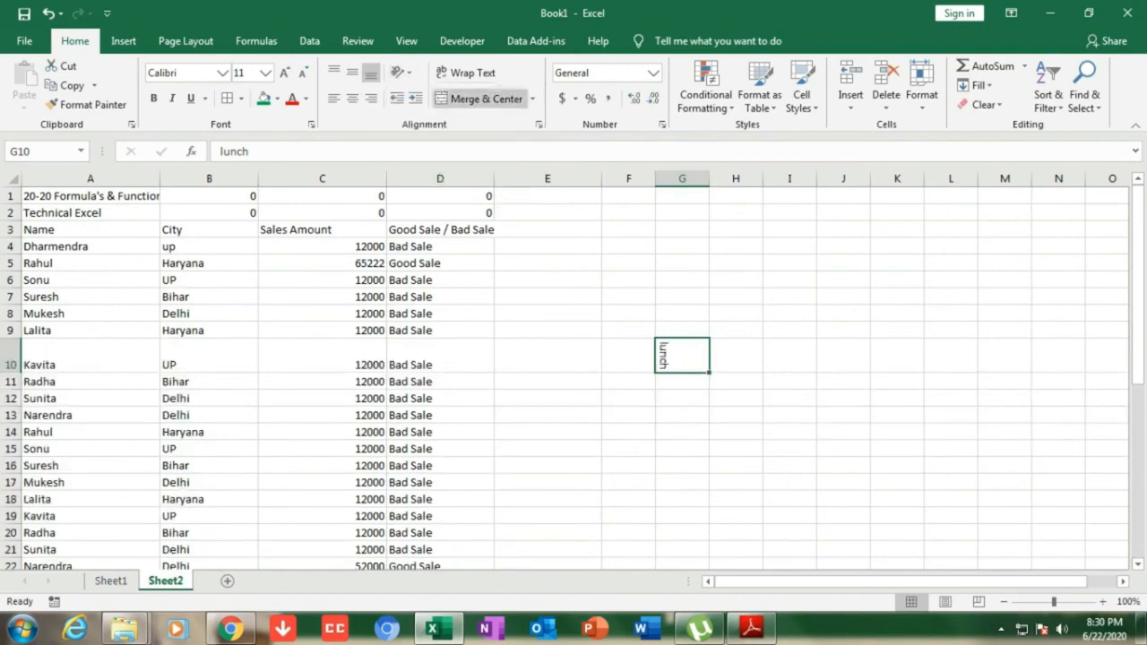
pyautogui.click(400, 72)
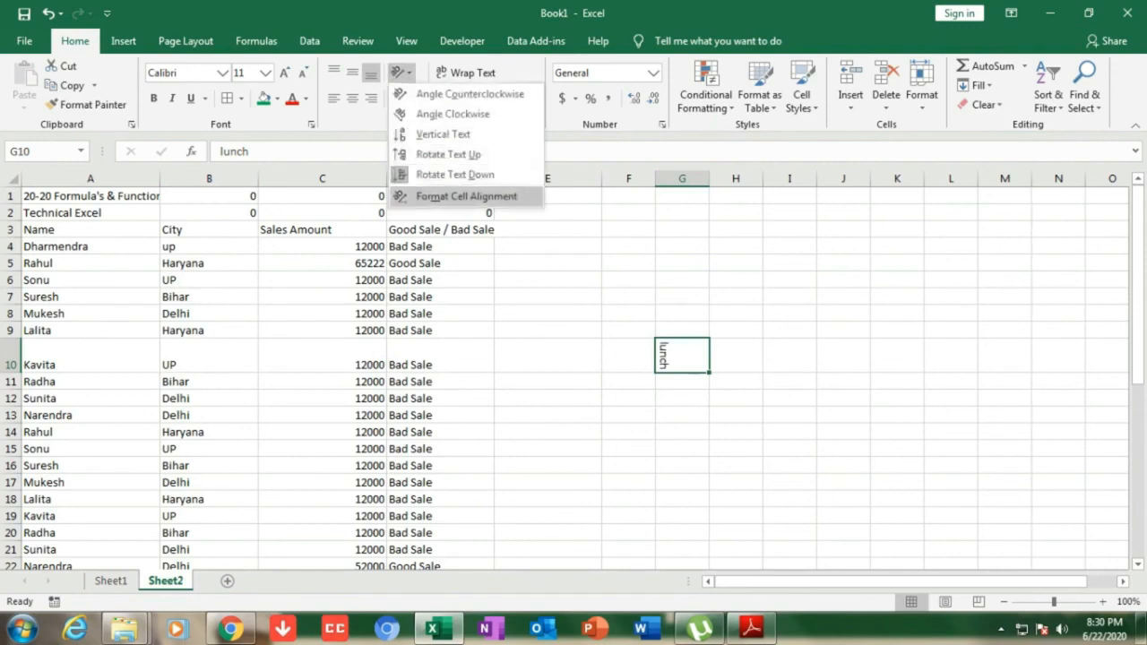
pyautogui.press('Escape')
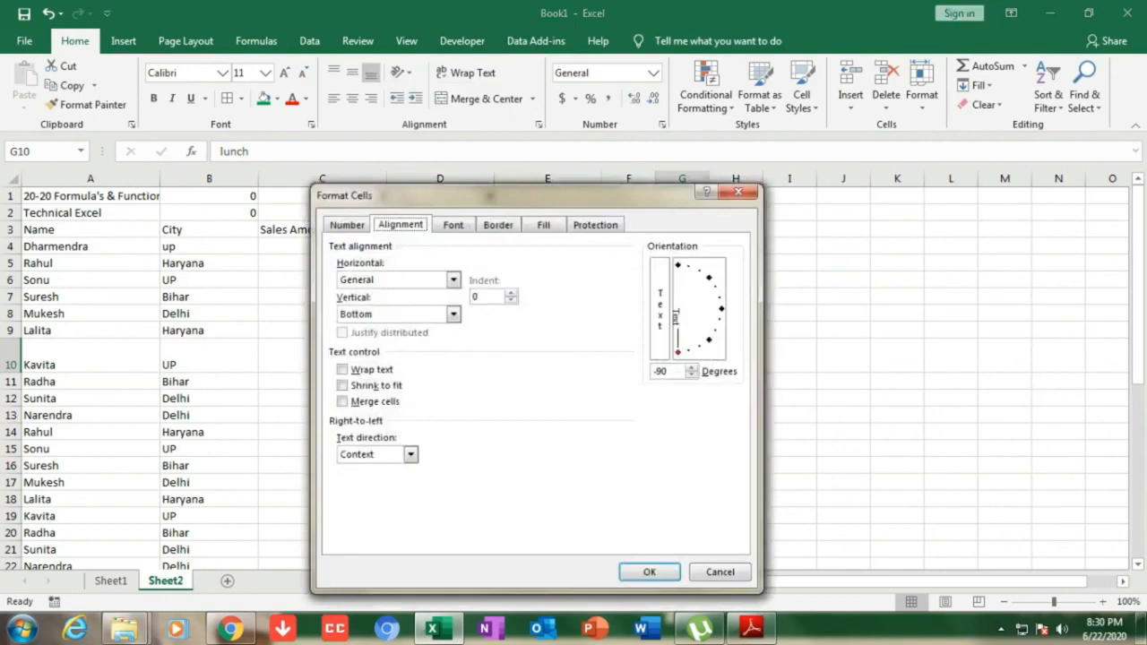
# Set the rotation of 'lunch' in G10 to -50 degrees
pyautogui.hotkey('alt', 'd')
pyautogui.press('Up')
pyautogui.press('Up')
pyautogui.press('Up')
pyautogui.press('Up')
pyautogui.press('Up')
pyautogui.press('Up')
pyautogui.press('Up')
pyautogui.press('Up')
pyautogui.press('Up')
pyautogui.press('Up')
pyautogui.press('Up')
pyautogui.press('Up')
pyautogui.press('Up')
pyautogui.press('Up')
pyautogui.press('Up')
pyautogui.press('Up')
pyautogui.press('Up')
pyautogui.press('Up')
pyautogui.press('Up')
pyautogui.press('Up')
pyautogui.press('Up')
pyautogui.press('Up')
pyautogui.press('Up')
pyautogui.press('Up')
pyautogui.press('Up')
pyautogui.press('Up')
pyautogui.press('Up')
pyautogui.press('Up')
pyautogui.press('Up')
pyautogui.press('Up')
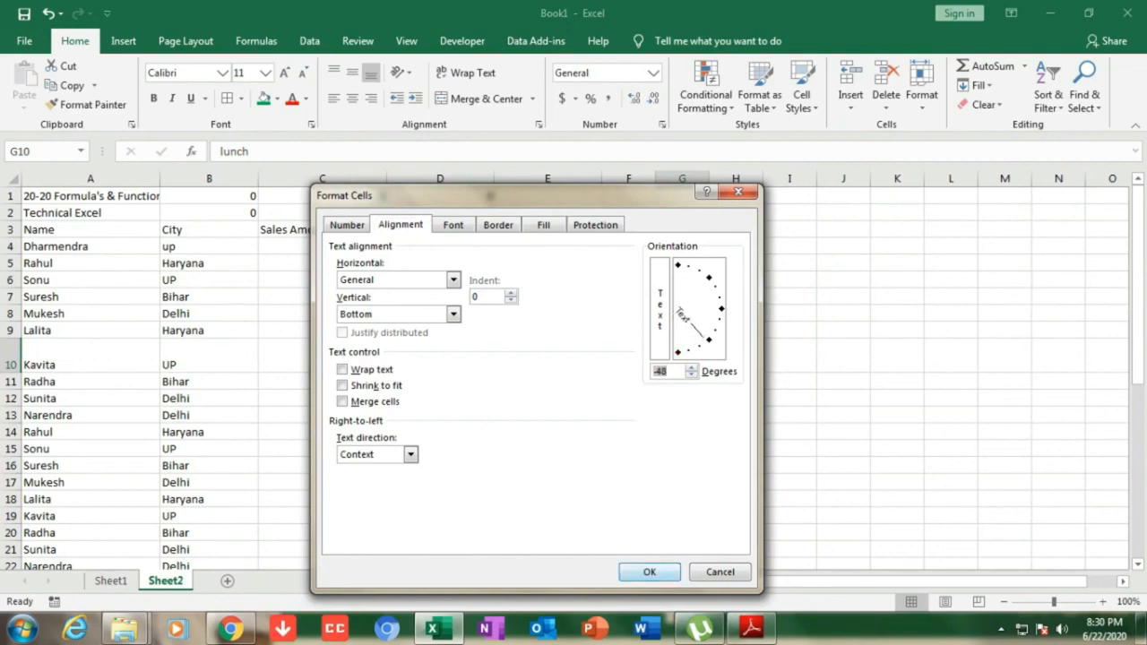
pyautogui.press('Return')
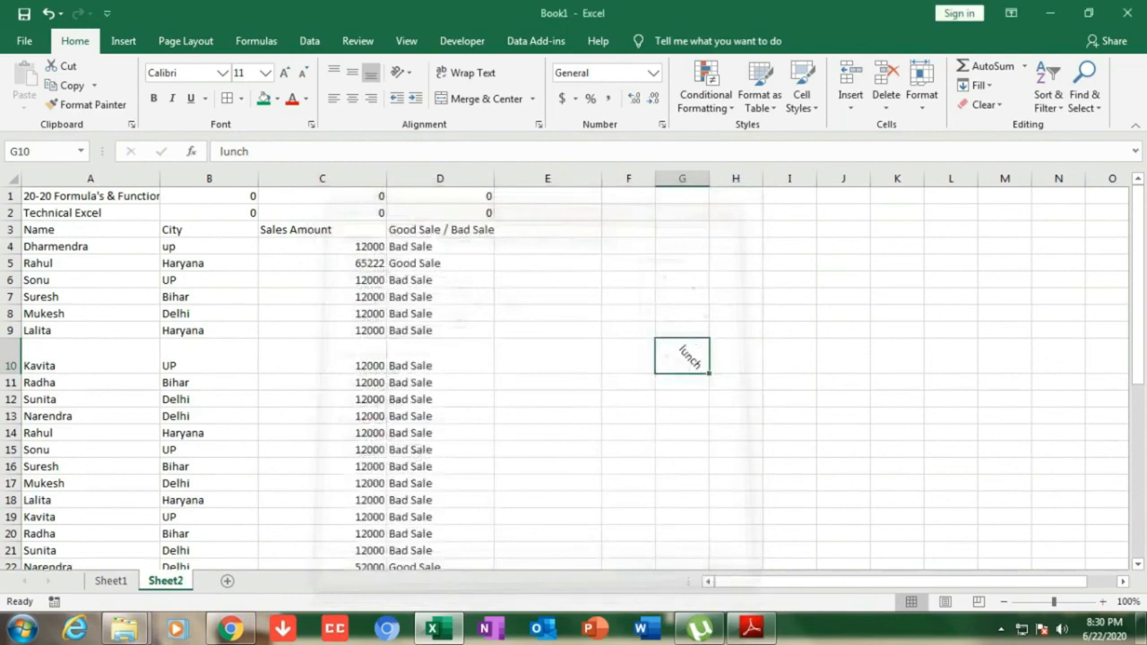
# Center and middle-align 'lunch' in its cell, then go to Sheet1
pyautogui.hotkey('alt', 'h')
pyautogui.press('a')
pyautogui.press('c')
pyautogui.hotkey('alt', 'h')
pyautogui.press('a')
pyautogui.press('m')
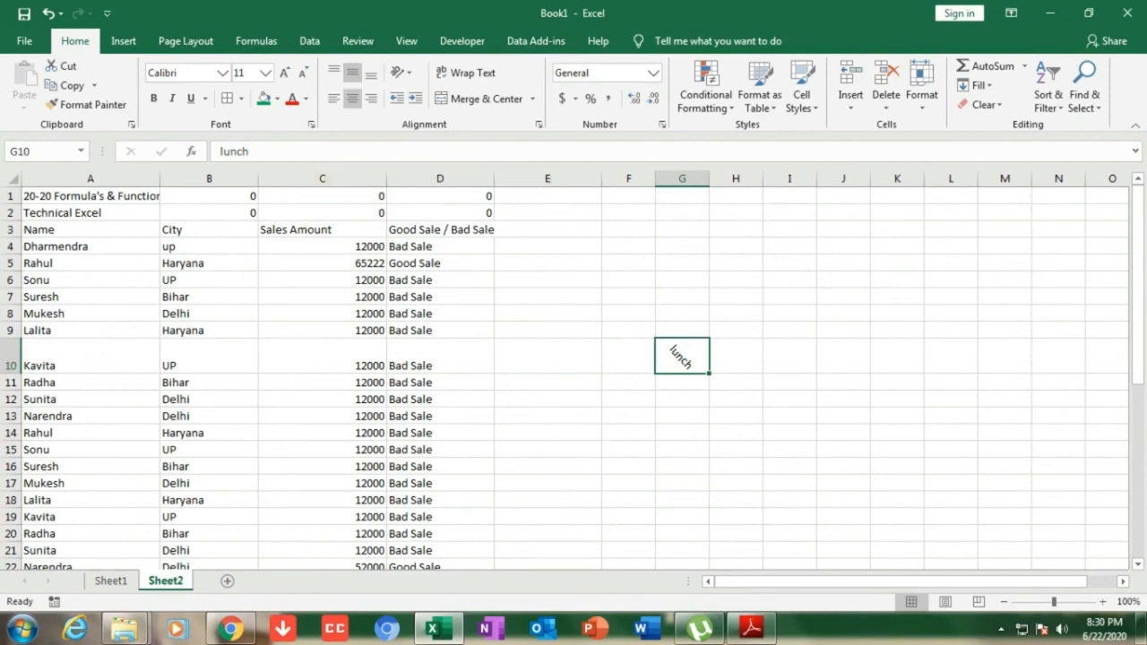
pyautogui.click(111, 580)
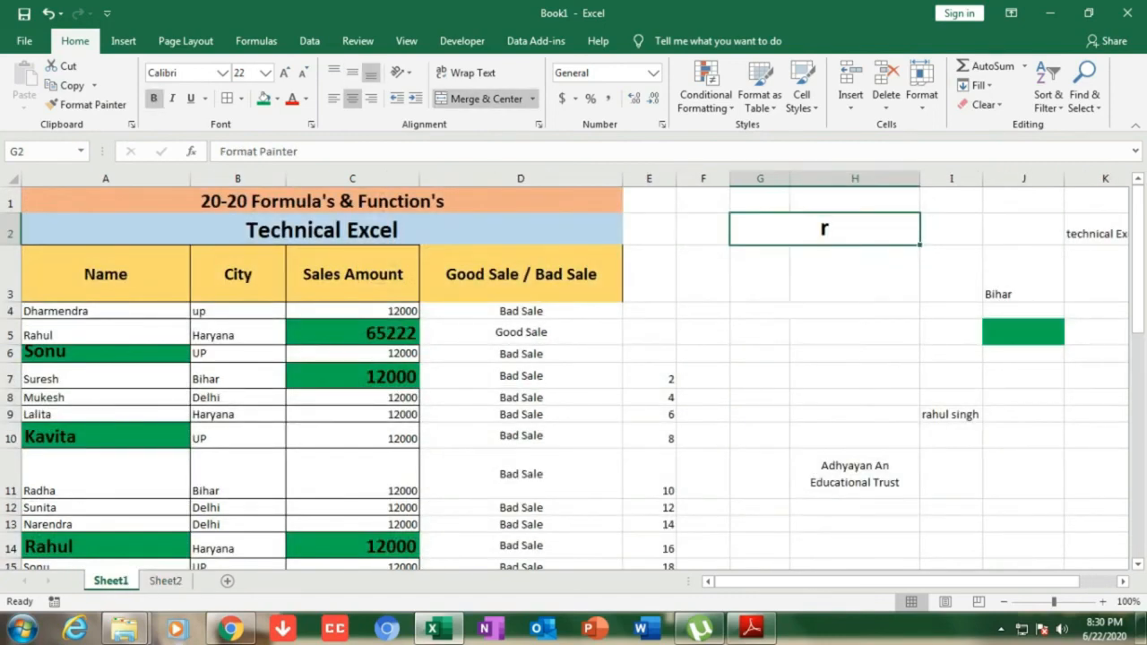
# On Sheet2, select the names in column A from A4 to A41
pyautogui.click(164, 580)
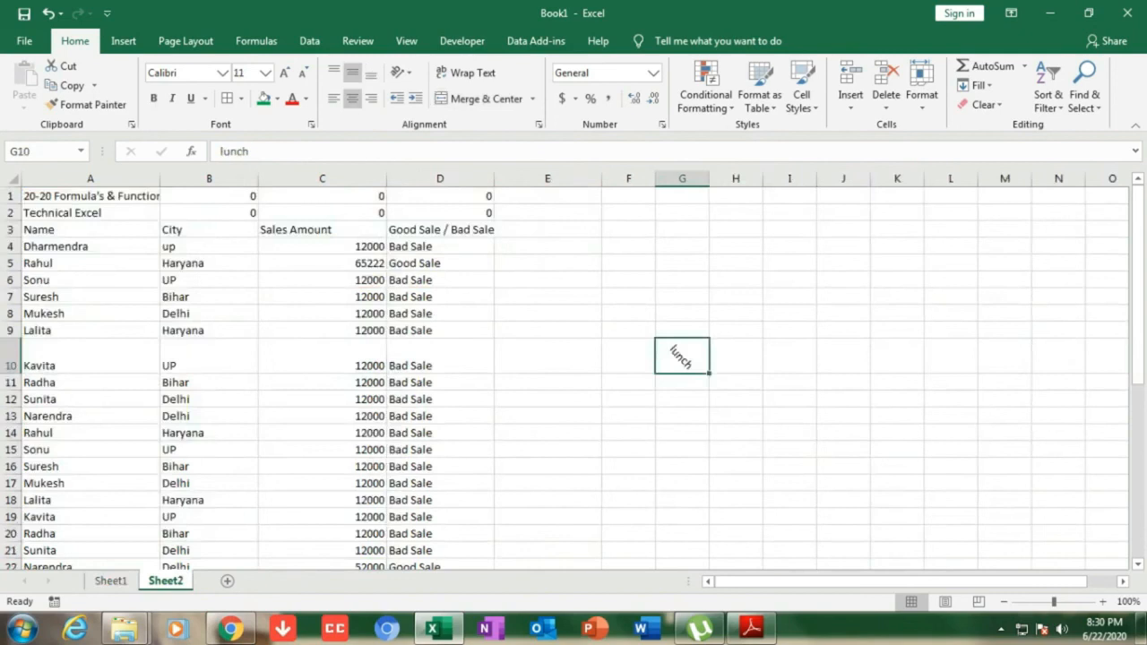
pyautogui.moveTo(81, 246); pyautogui.dragTo(164, 512)
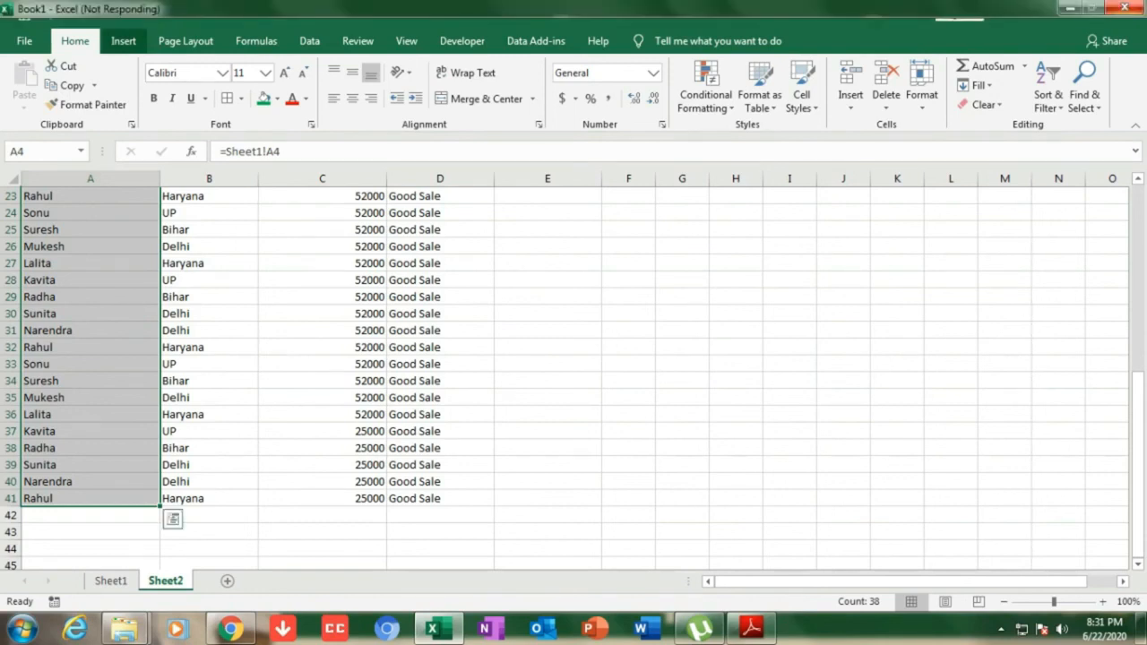
pyautogui.click(124, 40)
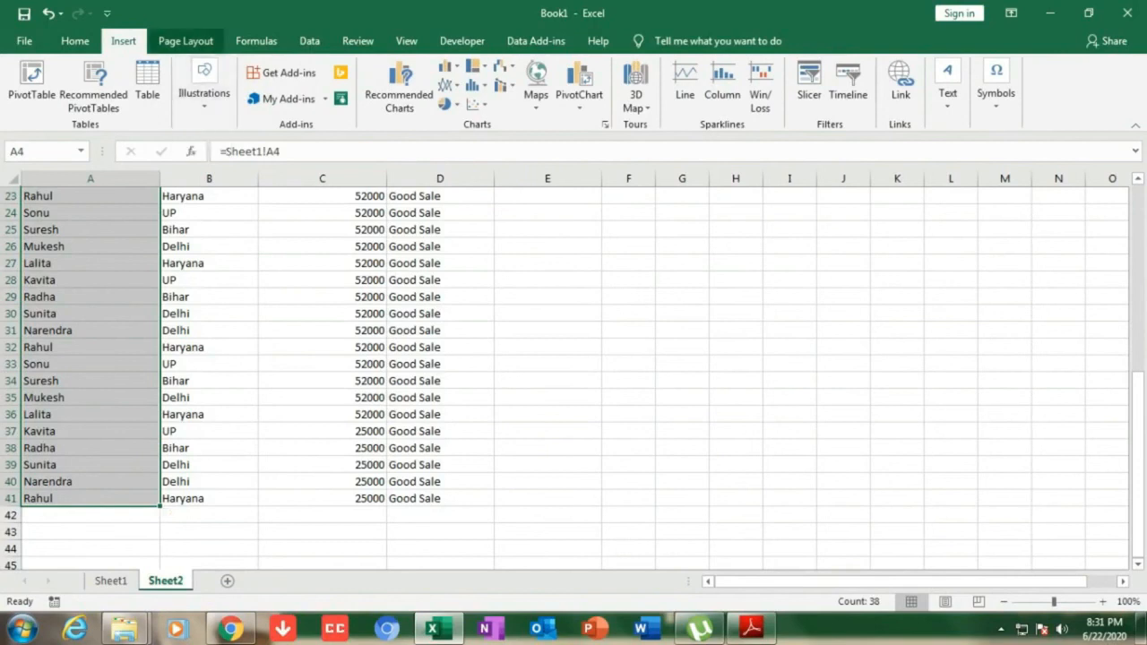
pyautogui.click(185, 40)
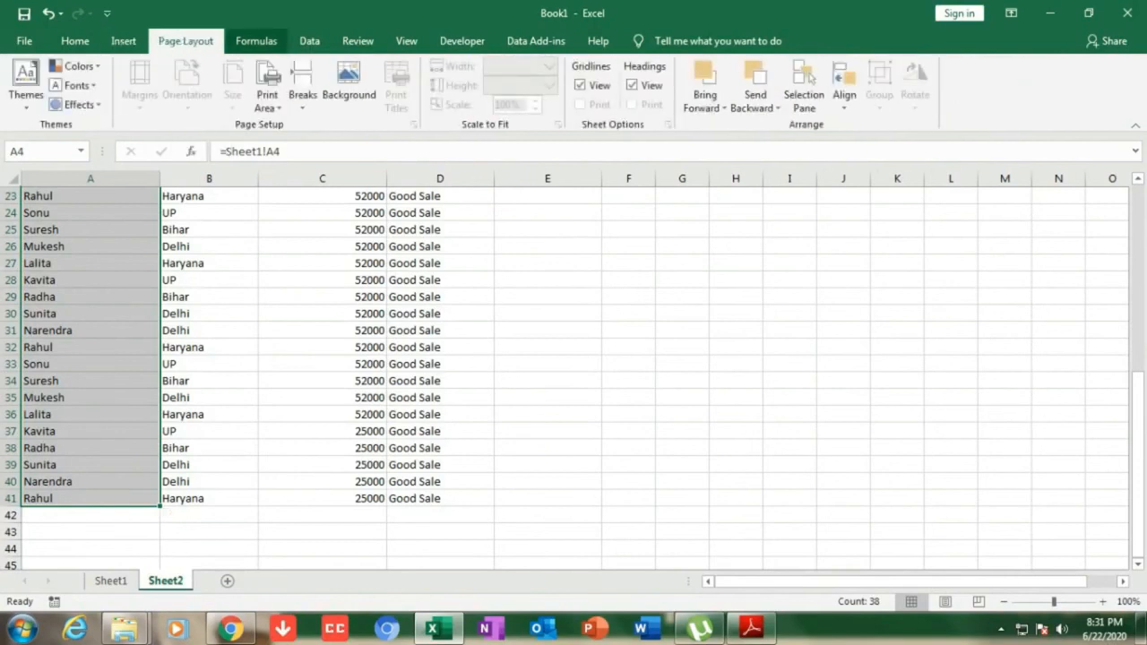
pyautogui.click(256, 40)
# Sort the table by column A names A to Z, expanding the selection
pyautogui.click(309, 41)
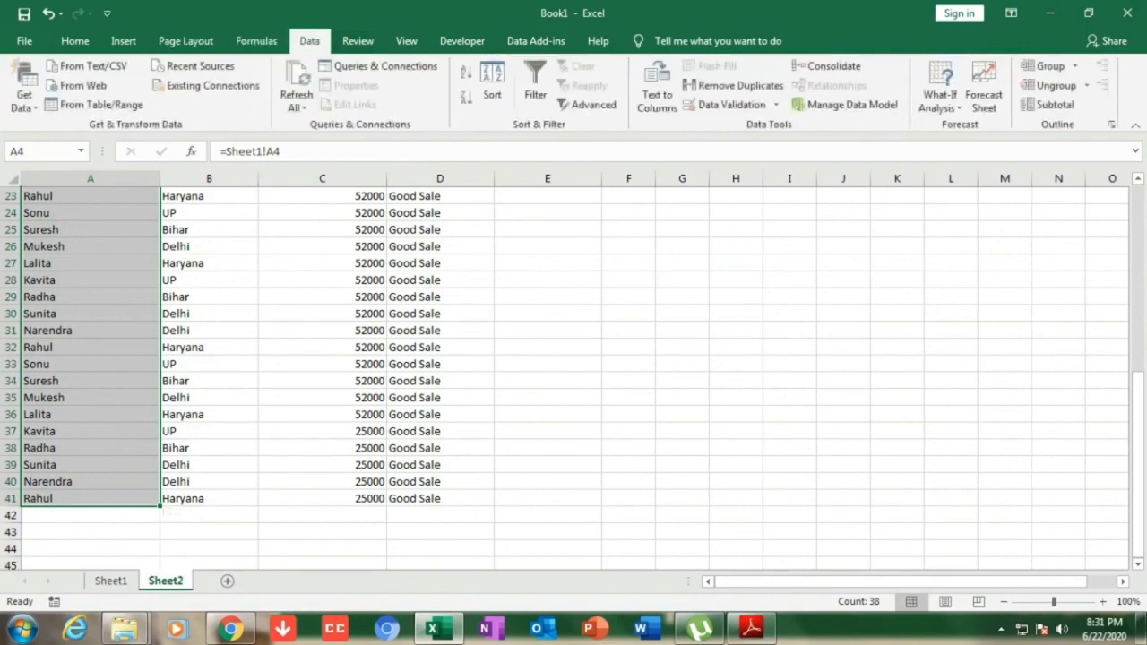
pyautogui.scroll(7, 573, 376)
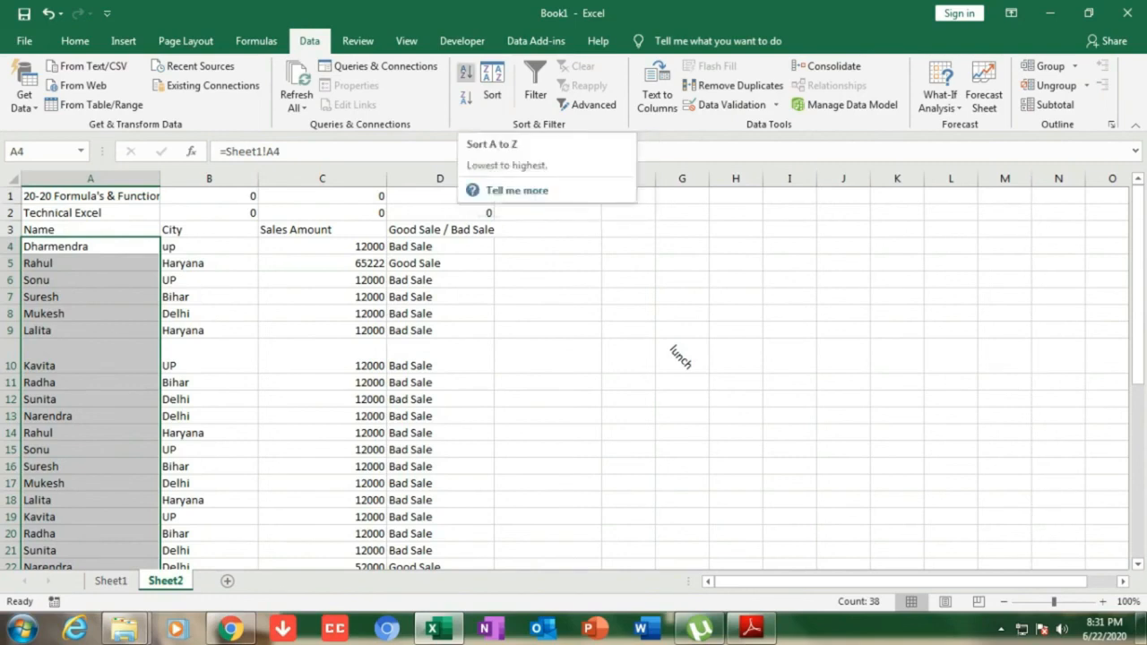
pyautogui.click(466, 74)
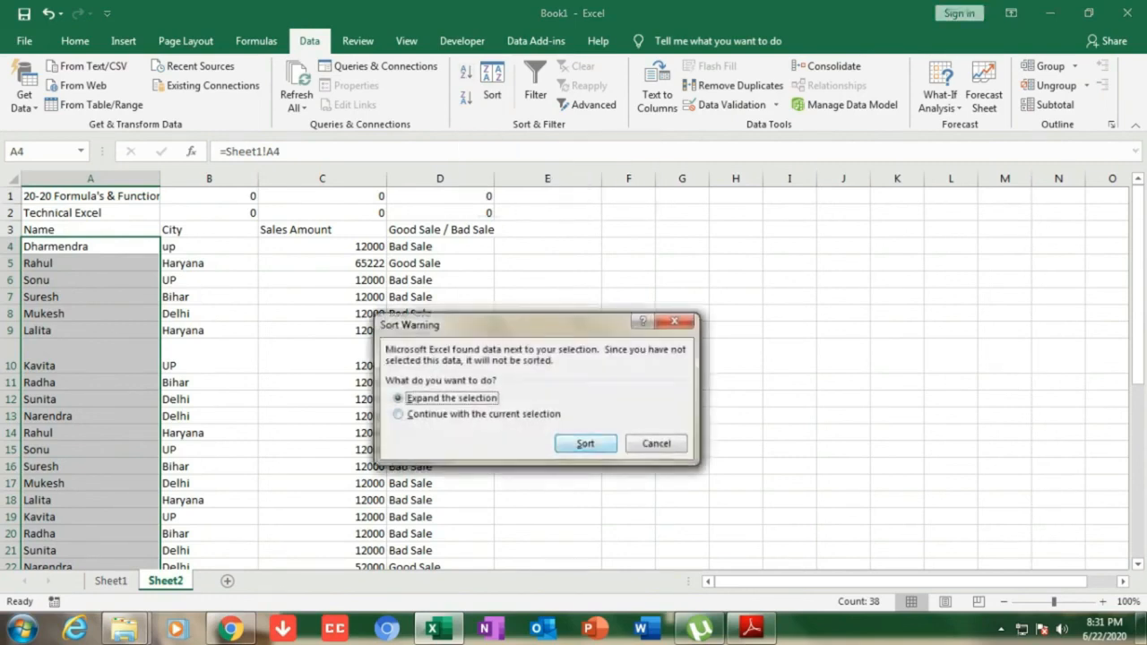
pyautogui.press('Return')
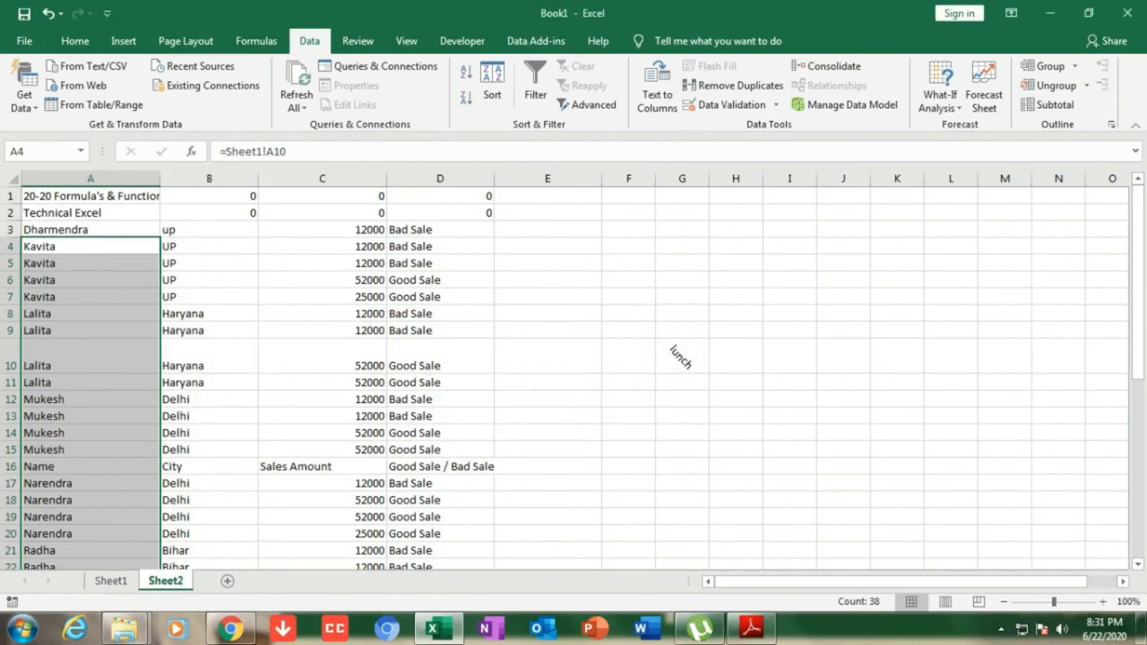
# Sort the table by column A names Z to A, expanding the selection
pyautogui.scroll(-10, 573, 380)
pyautogui.scroll(5, 574, 380)
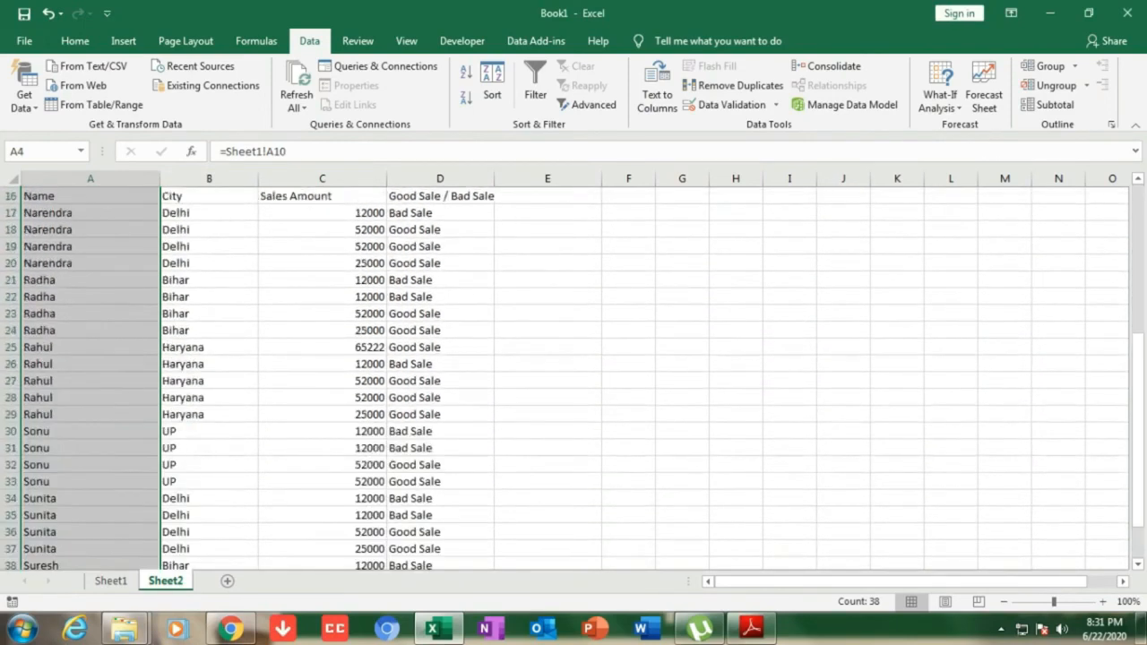
pyautogui.scroll(5, 573, 380)
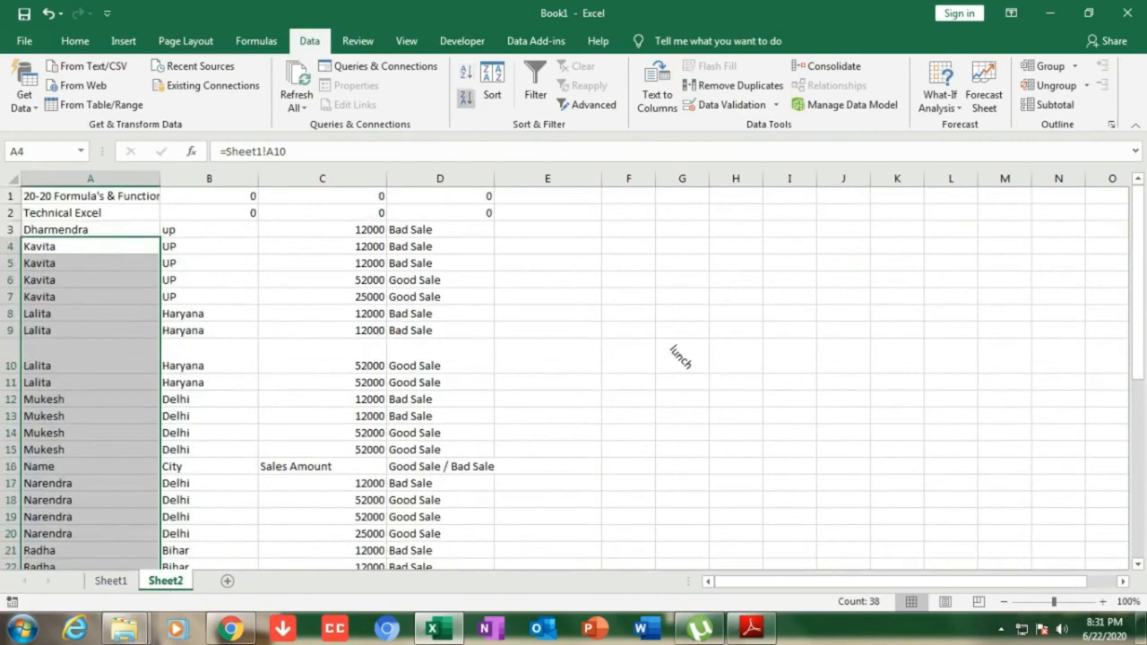
pyautogui.click(466, 97)
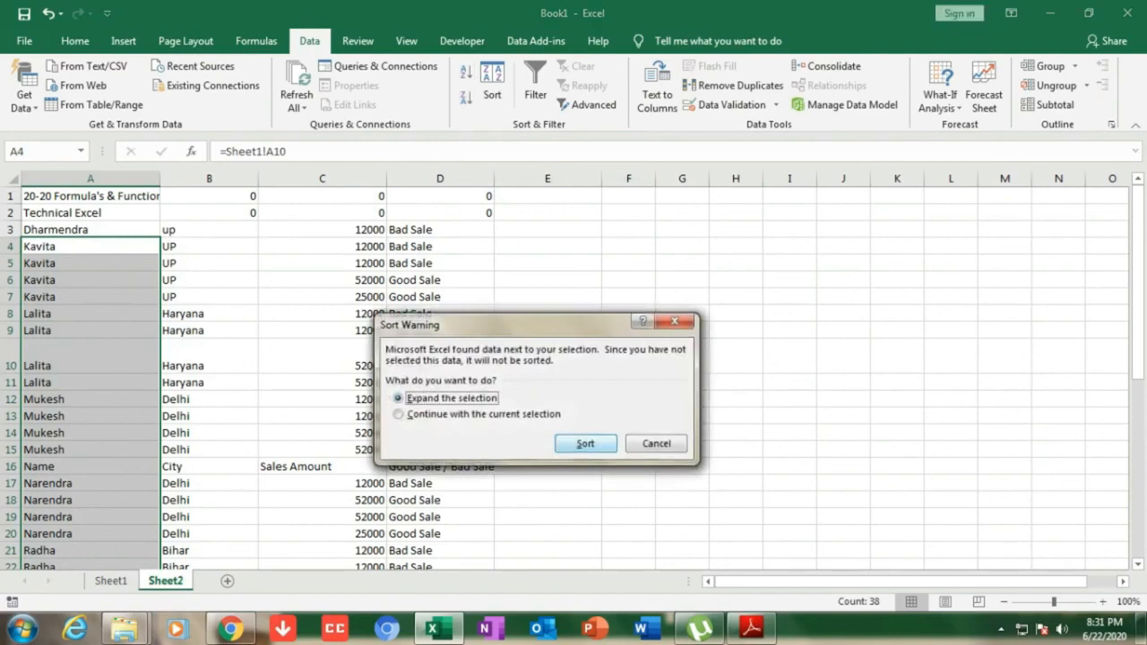
pyautogui.press('Return')
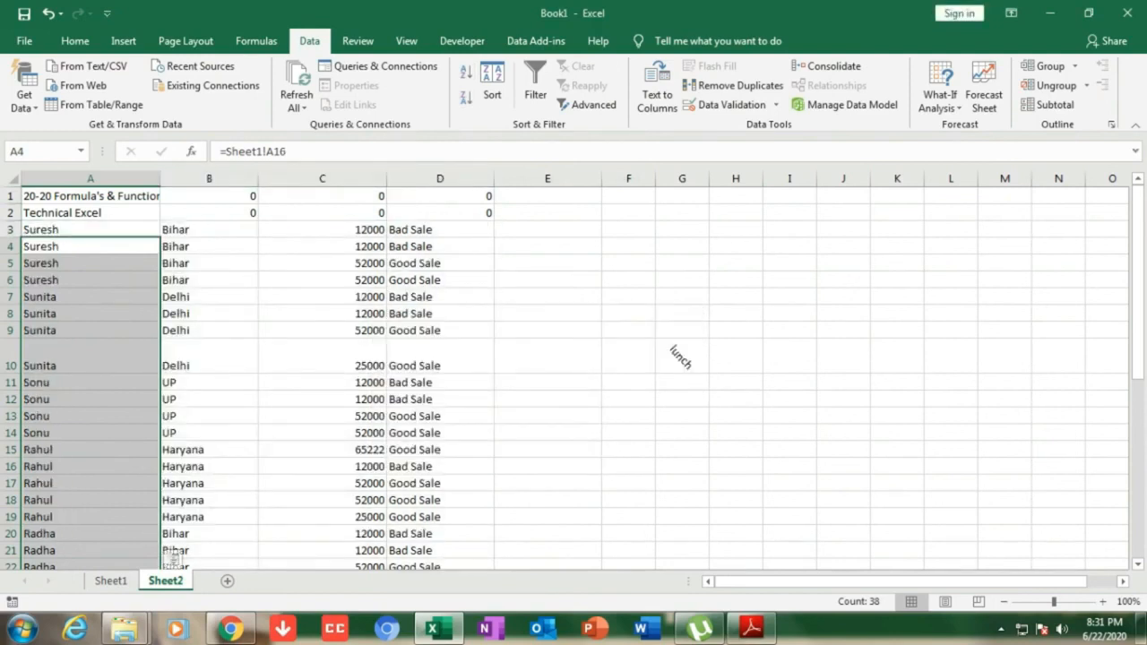